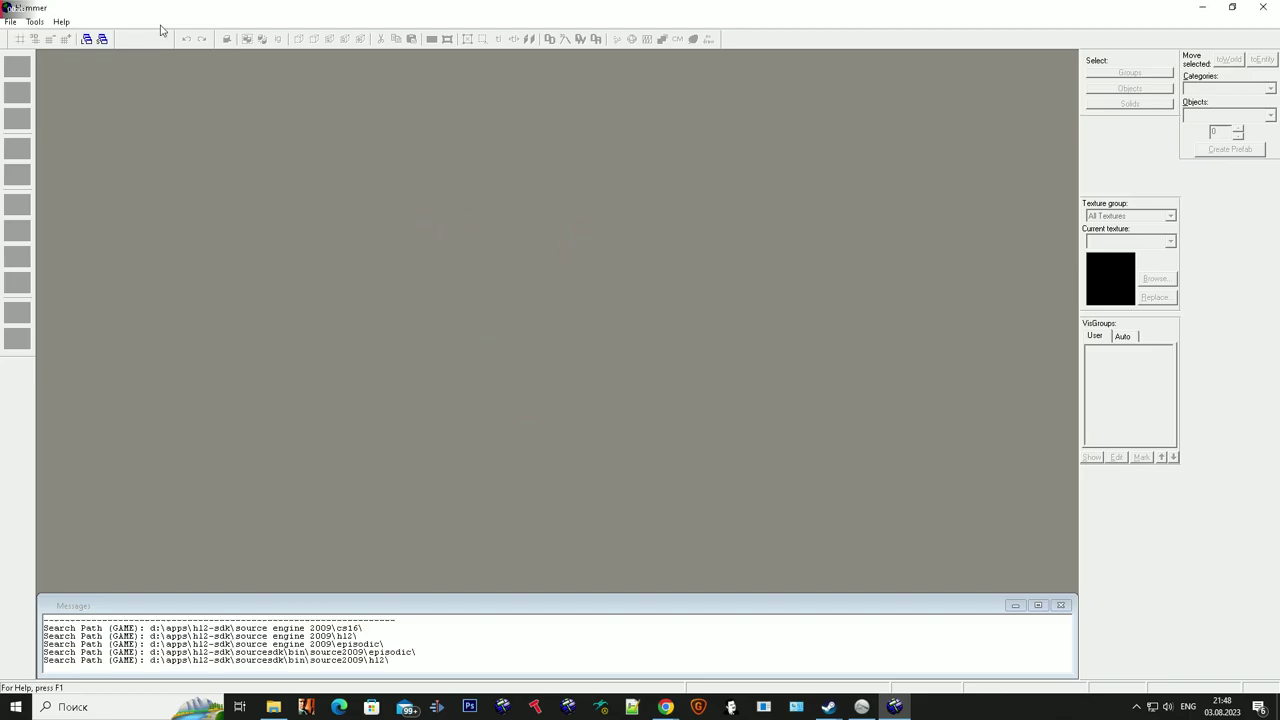
# Step: Open the map zm_tower4 from the E: drive and maximize the editor window
pyautogui.moveTo(172, 10); pyautogui.dragTo(376, 142)
pyautogui.click(211, 154)
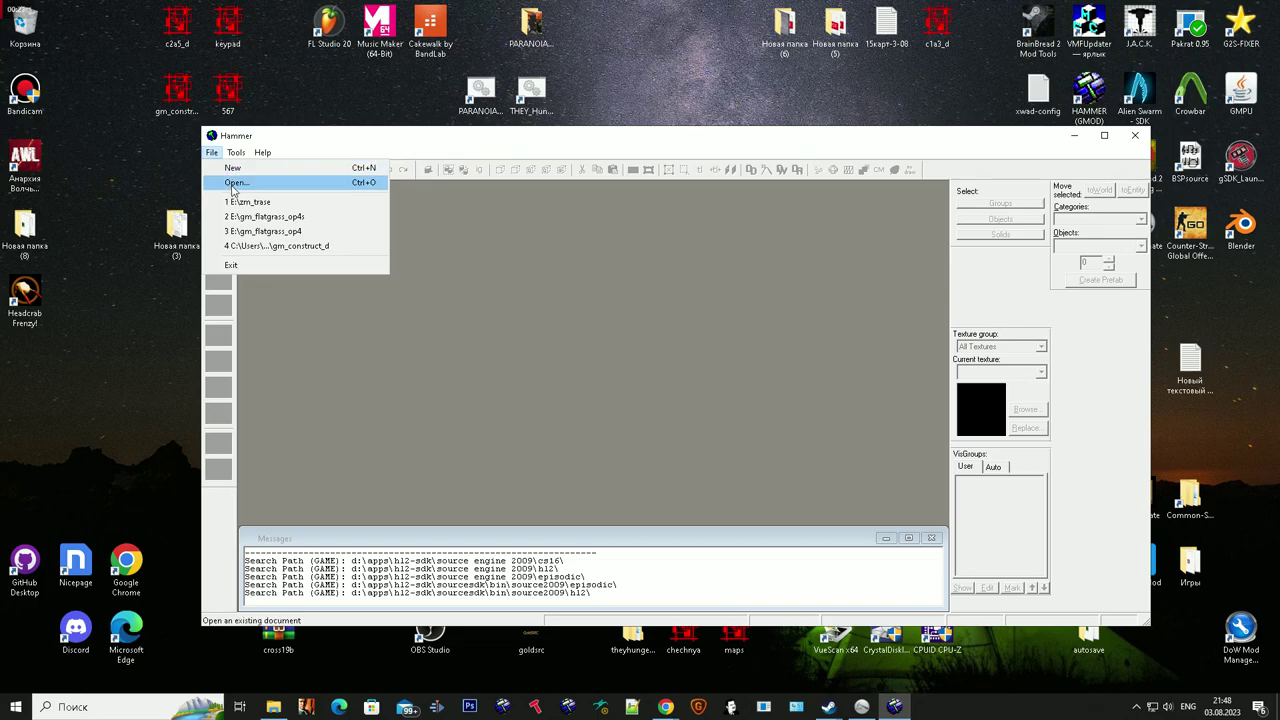
pyautogui.click(234, 185)
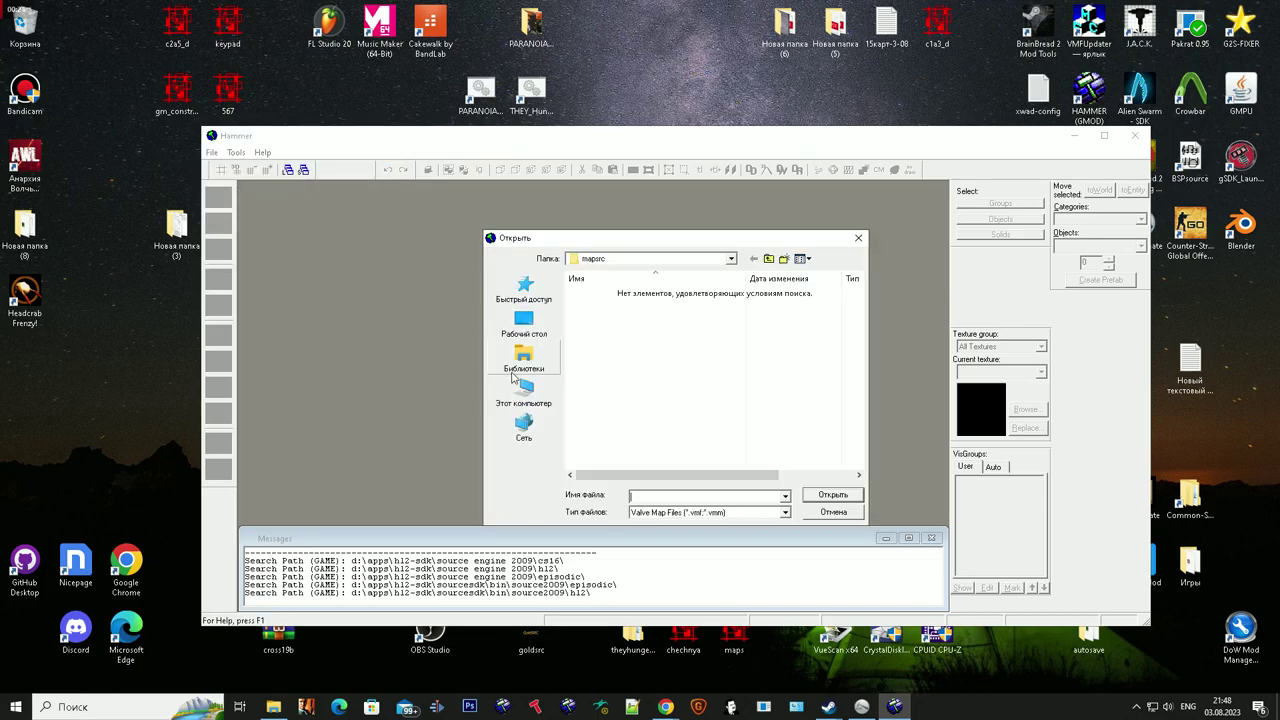
pyautogui.scroll(-1, 590, 421)
pyautogui.doubleClick(592, 421)
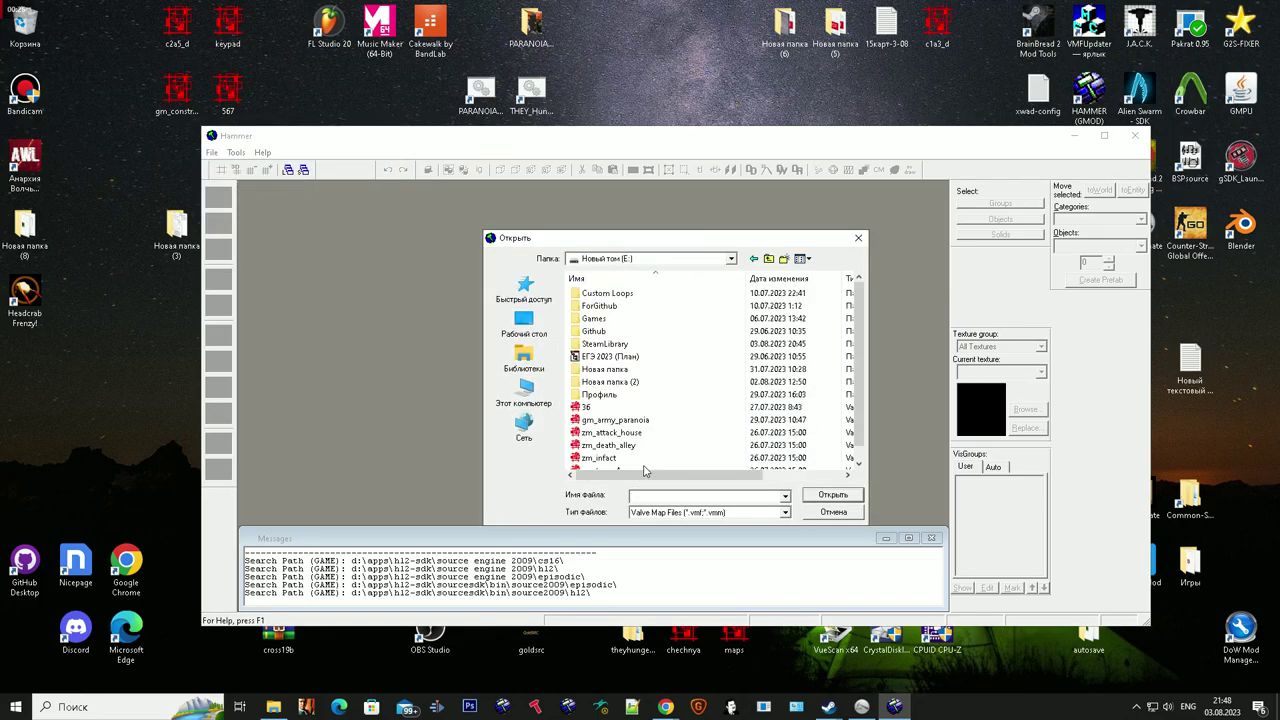
pyautogui.doubleClick(650, 463)
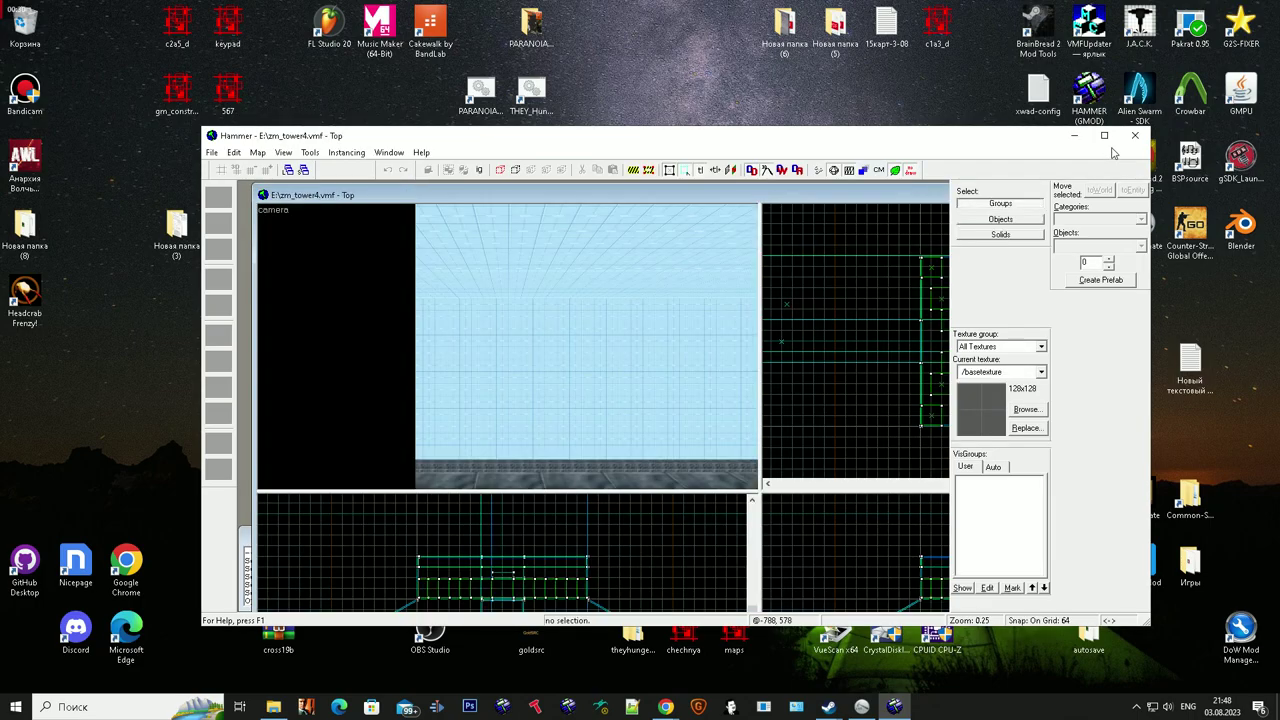
pyautogui.click(1104, 135)
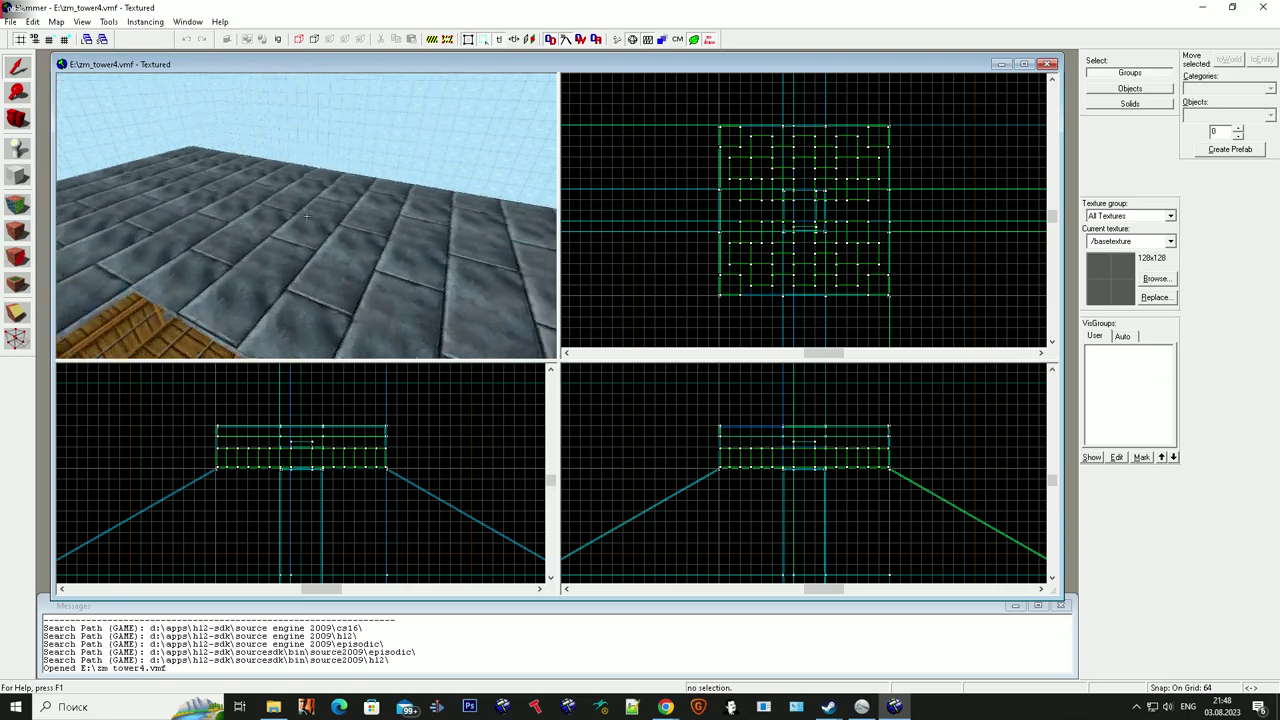
# Step: Check the map for problems and fix the func_wall entities' unused "spawnflags" keyvalues
pyautogui.press('w')
pyautogui.press('s')
pyautogui.hotkey('alt', 'p')
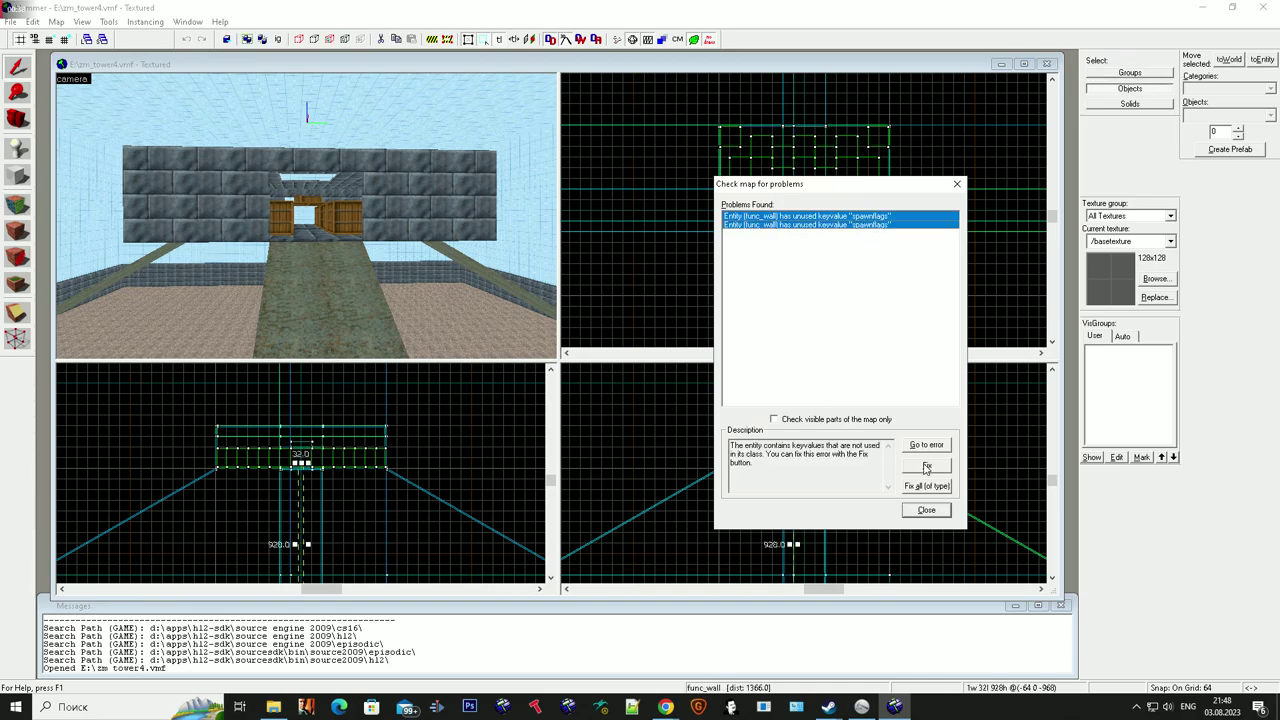
pyautogui.click(927, 467)
pyautogui.click(307, 215)
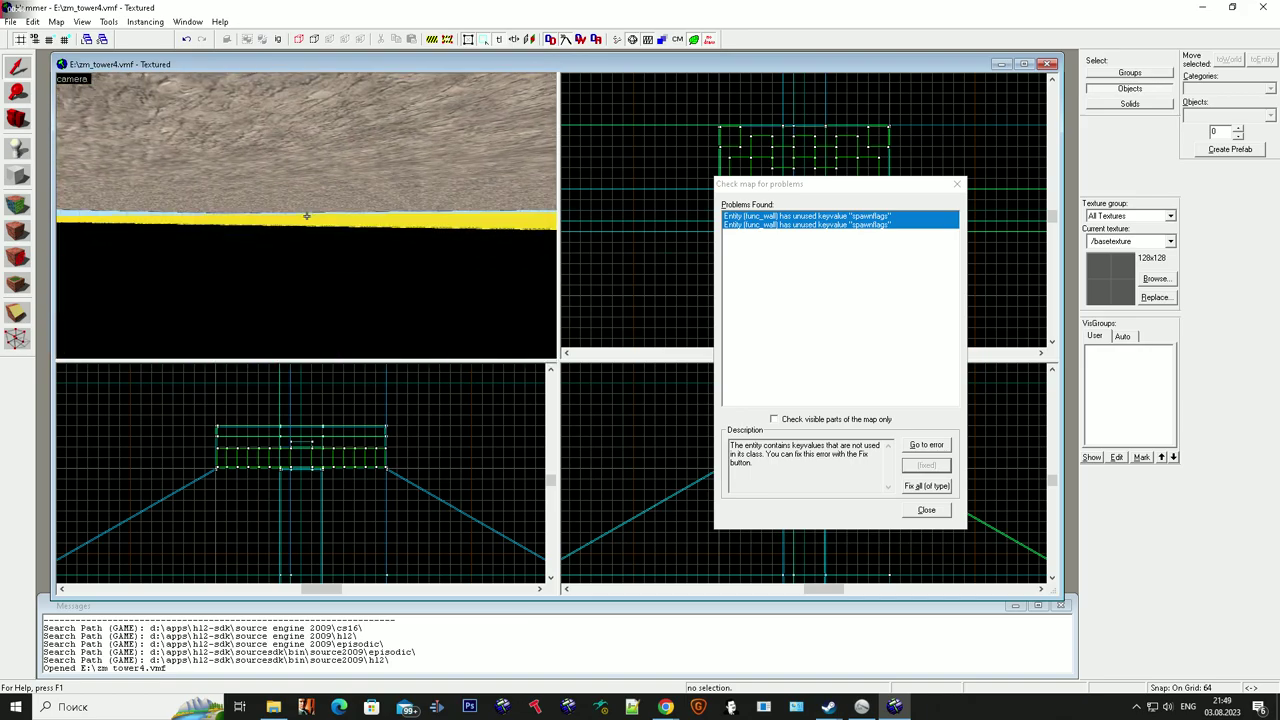
# Step: Sample the tools/toolsnodraw face beneath the ground with face editing and examine the texturing of the ground's underside
pyautogui.press('super')
pyautogui.press('super')
pyautogui.hotkey('shift', 'a')
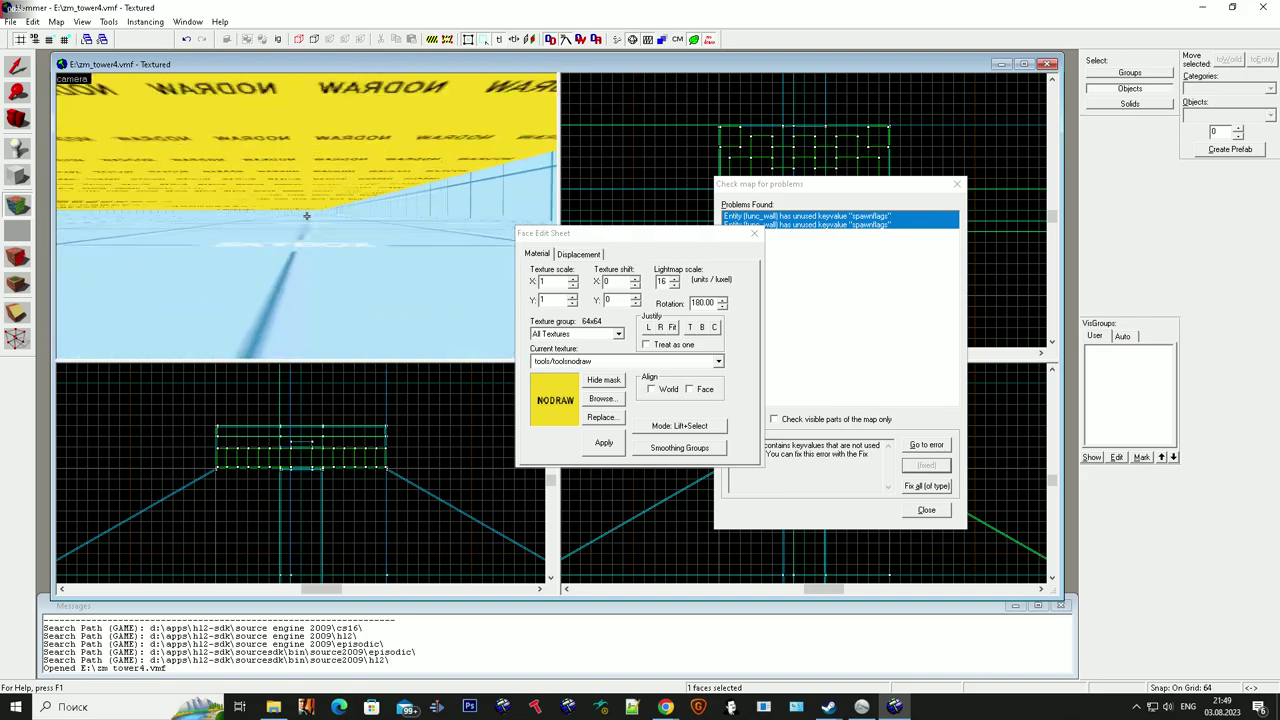
pyautogui.press('w')
pyautogui.press('w')
pyautogui.press('w')
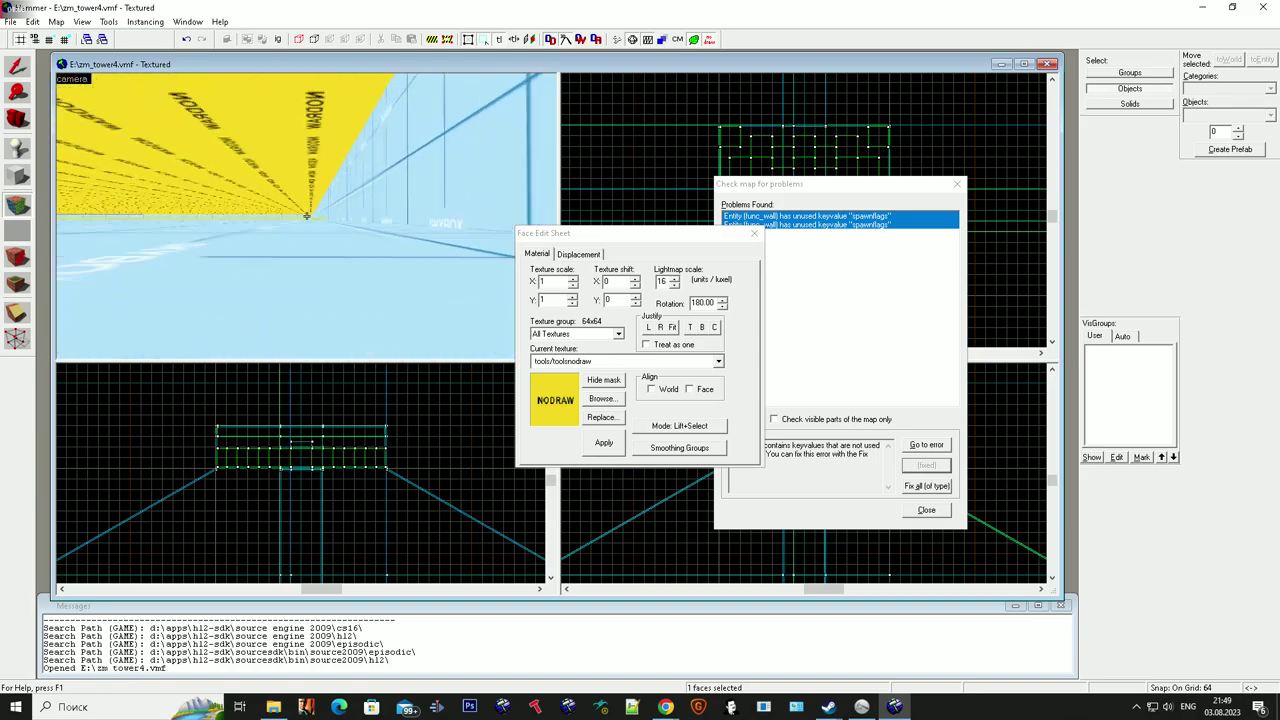
pyautogui.press('w')
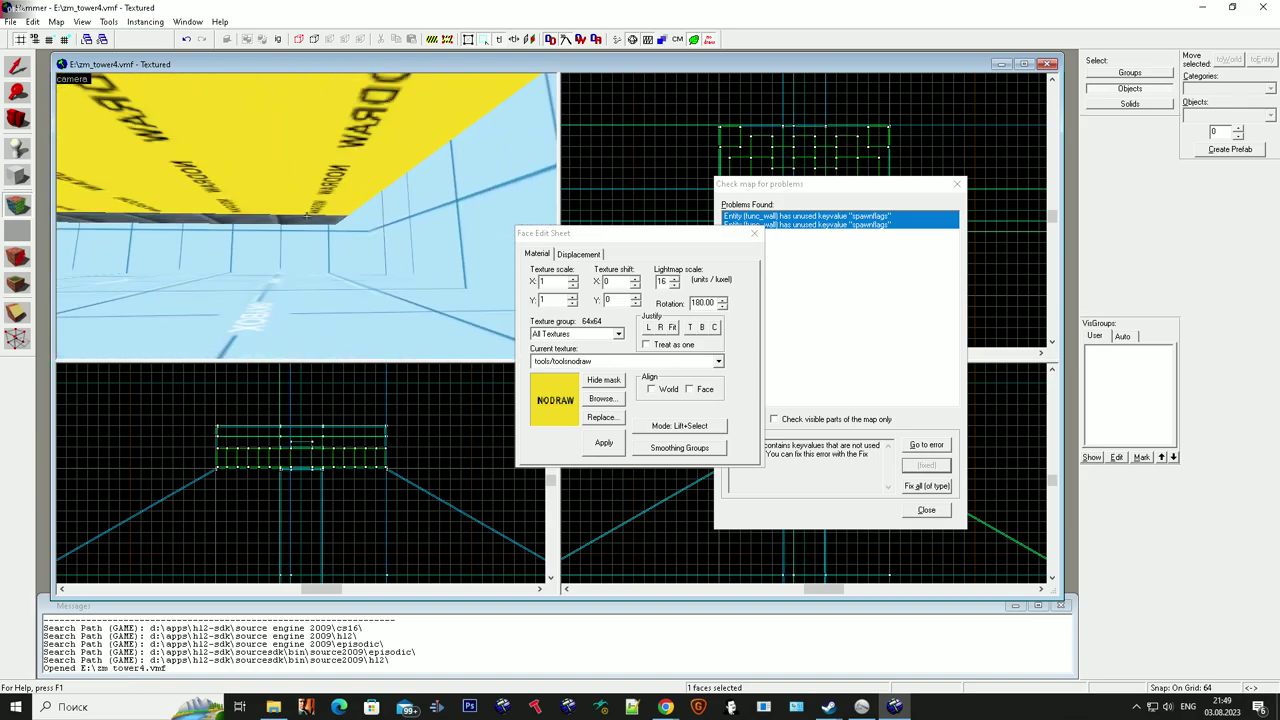
pyautogui.press('w')
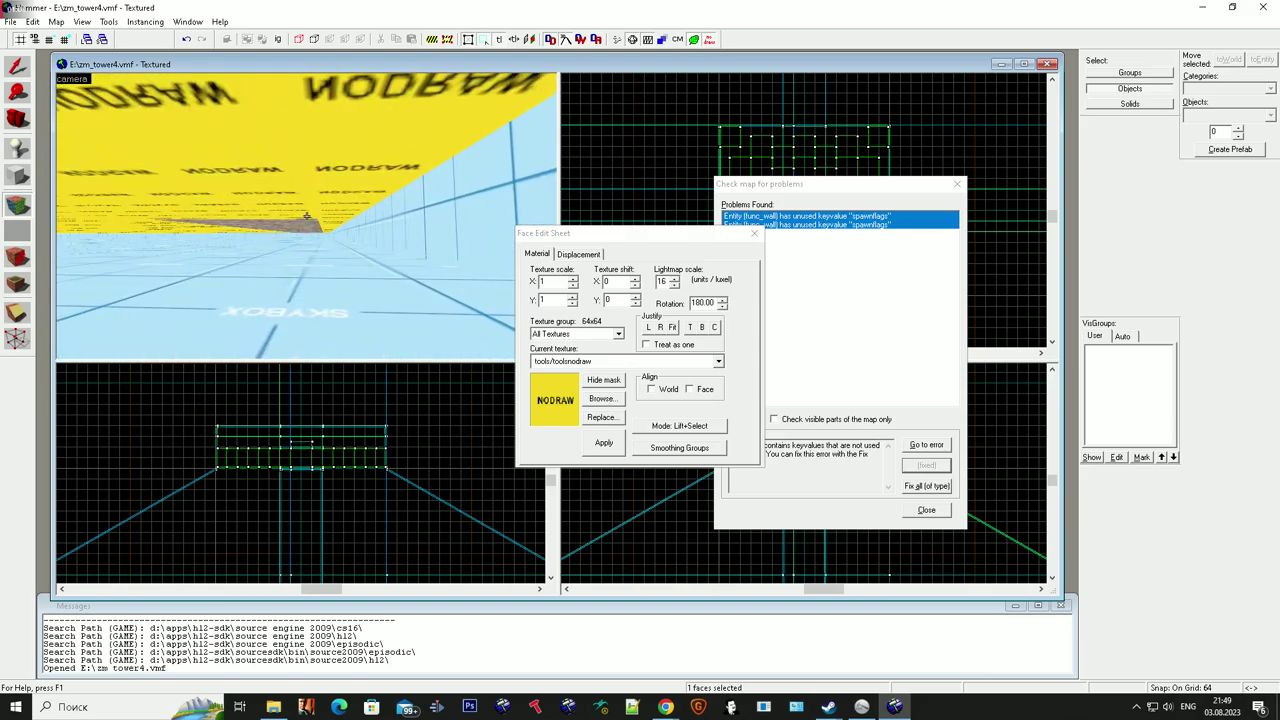
pyautogui.press('w')
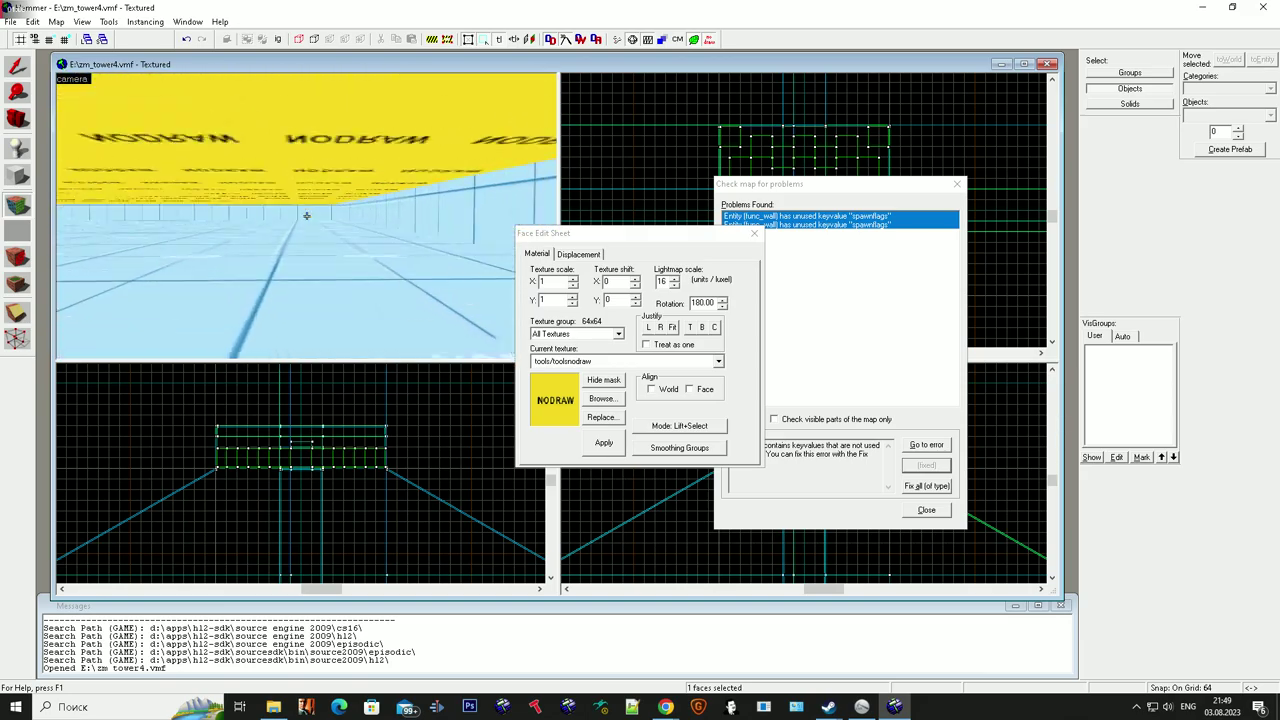
pyautogui.press('s')
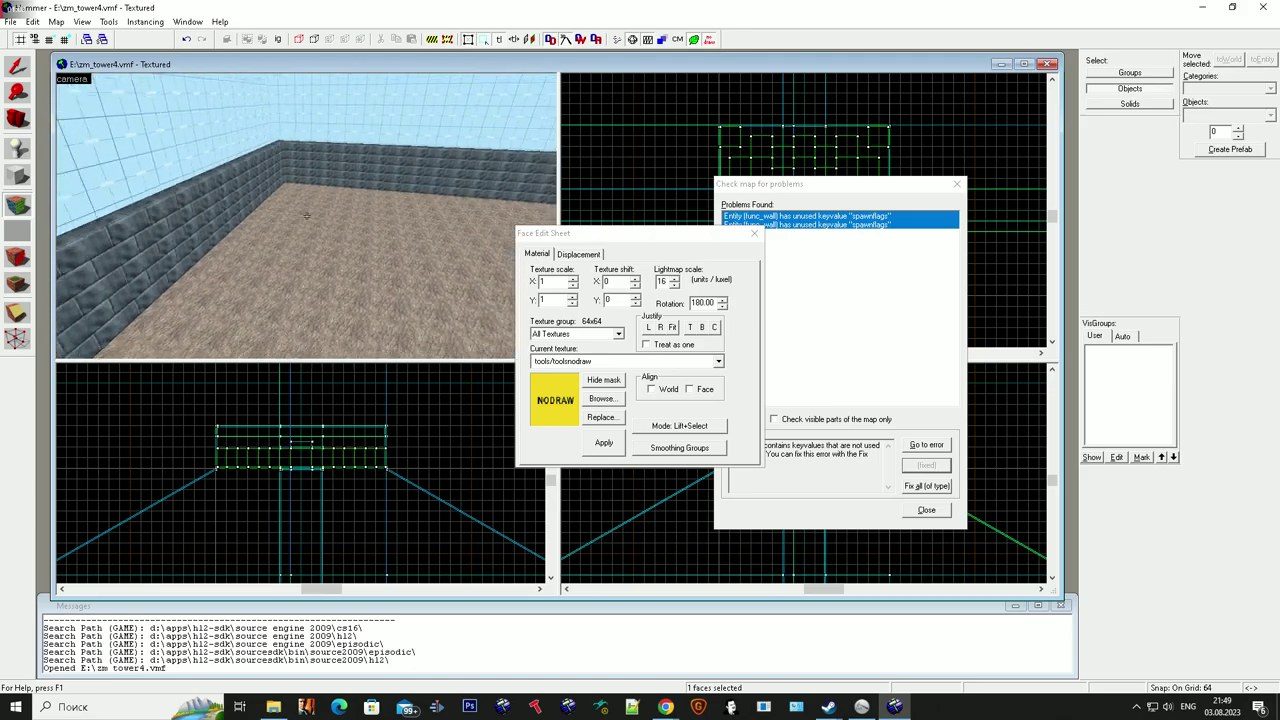
# Step: Clear the face selection, sample a nodraw face on the perimeter walls and examine the walls' outer sides for nodraw texturing
pyautogui.press('super')
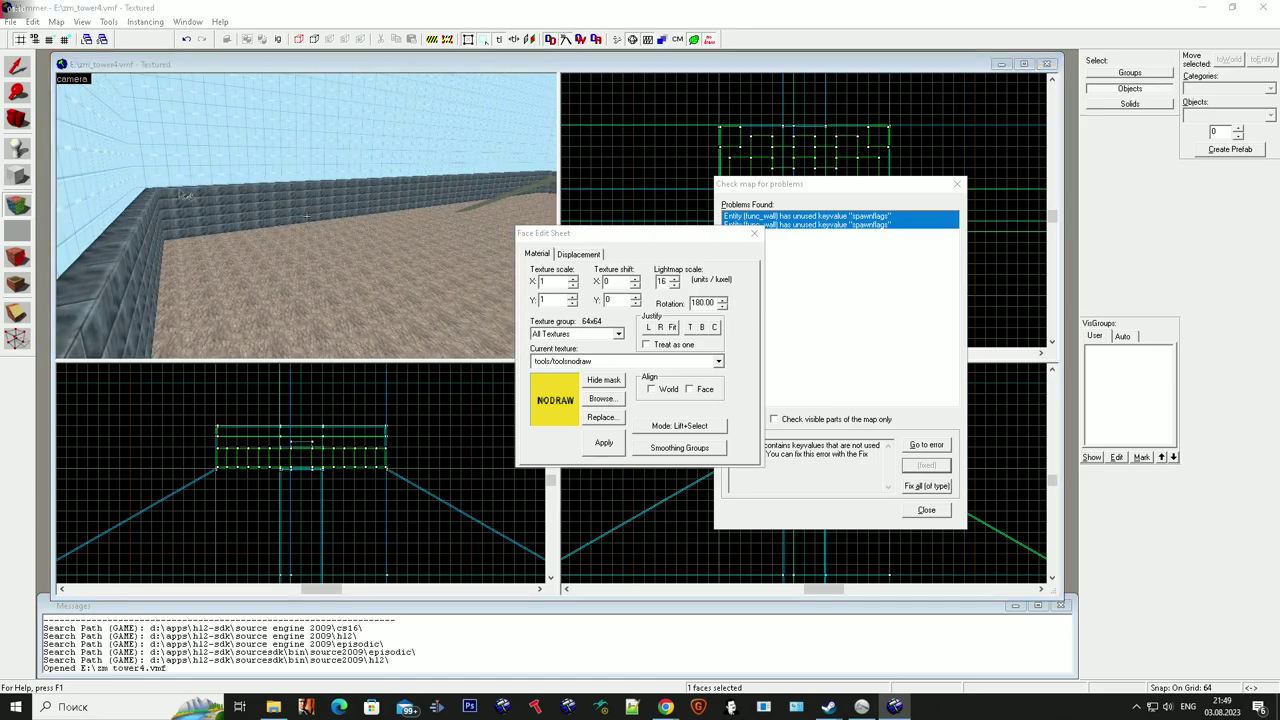
pyautogui.click(143, 6)
pyautogui.press('a')
pyautogui.press('alt')
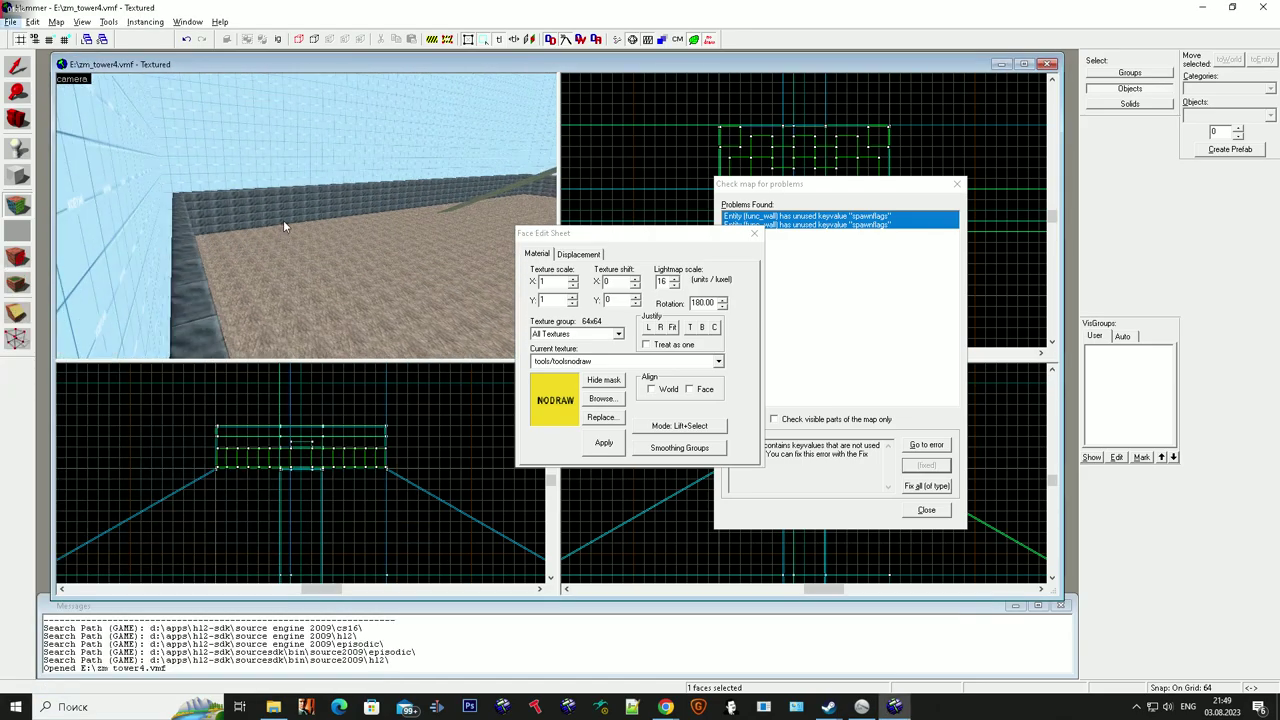
pyautogui.press('Escape')
pyautogui.press('w')
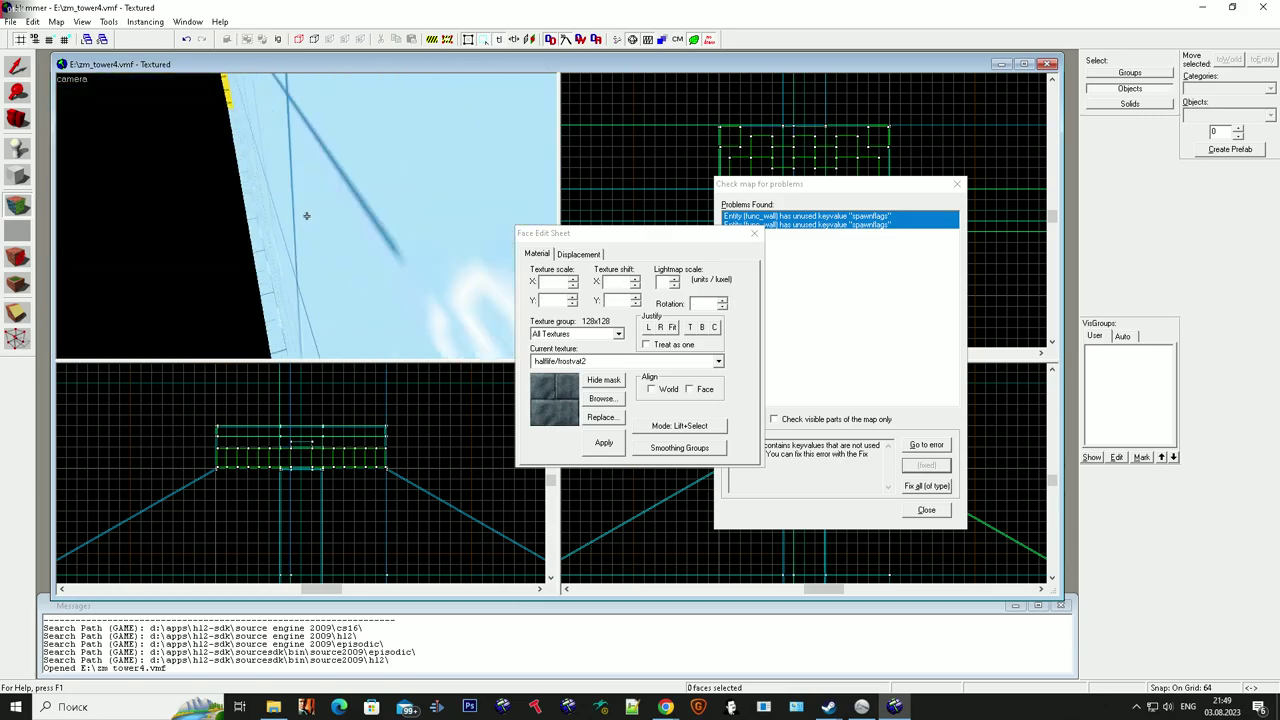
pyautogui.click(306, 216)
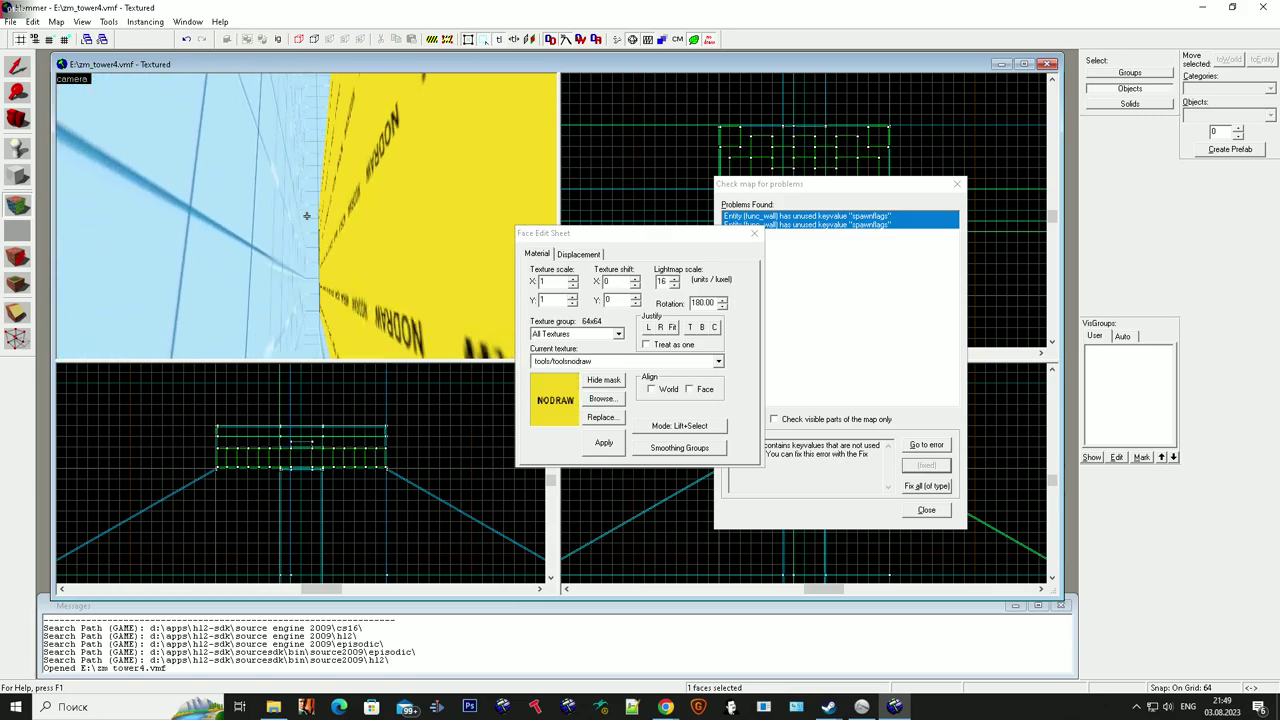
pyautogui.press('s')
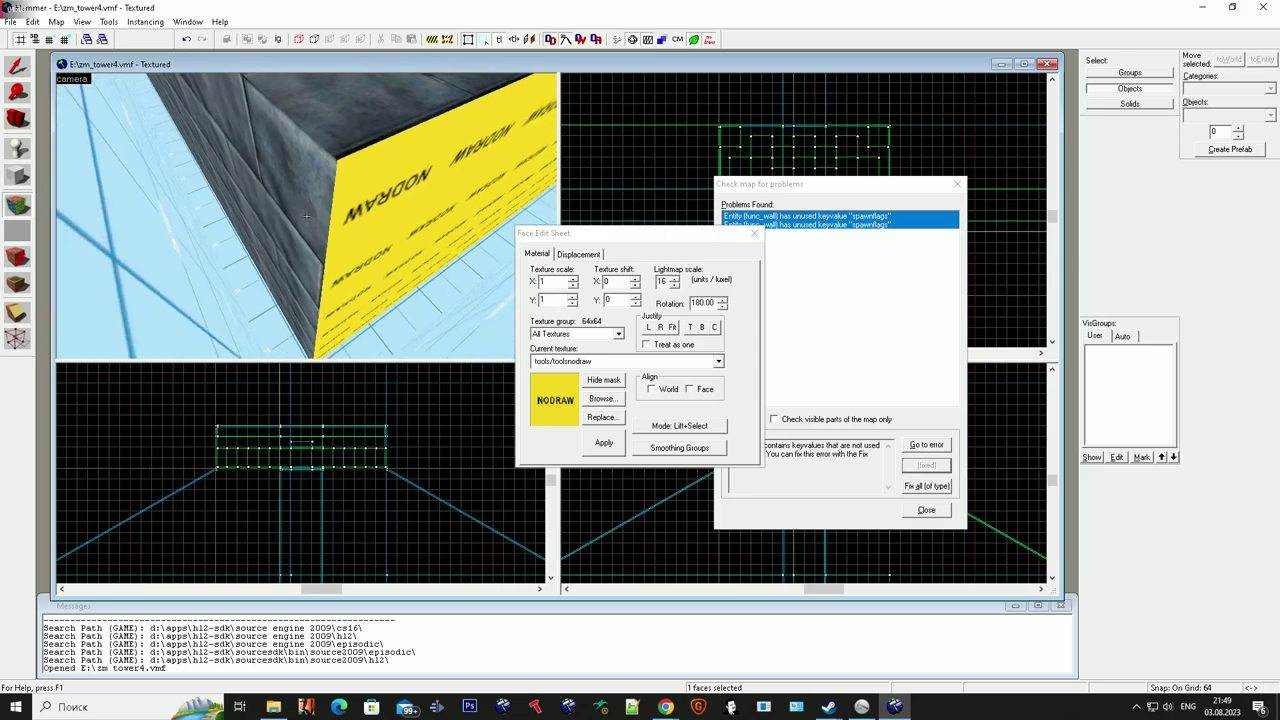
pyautogui.press('w')
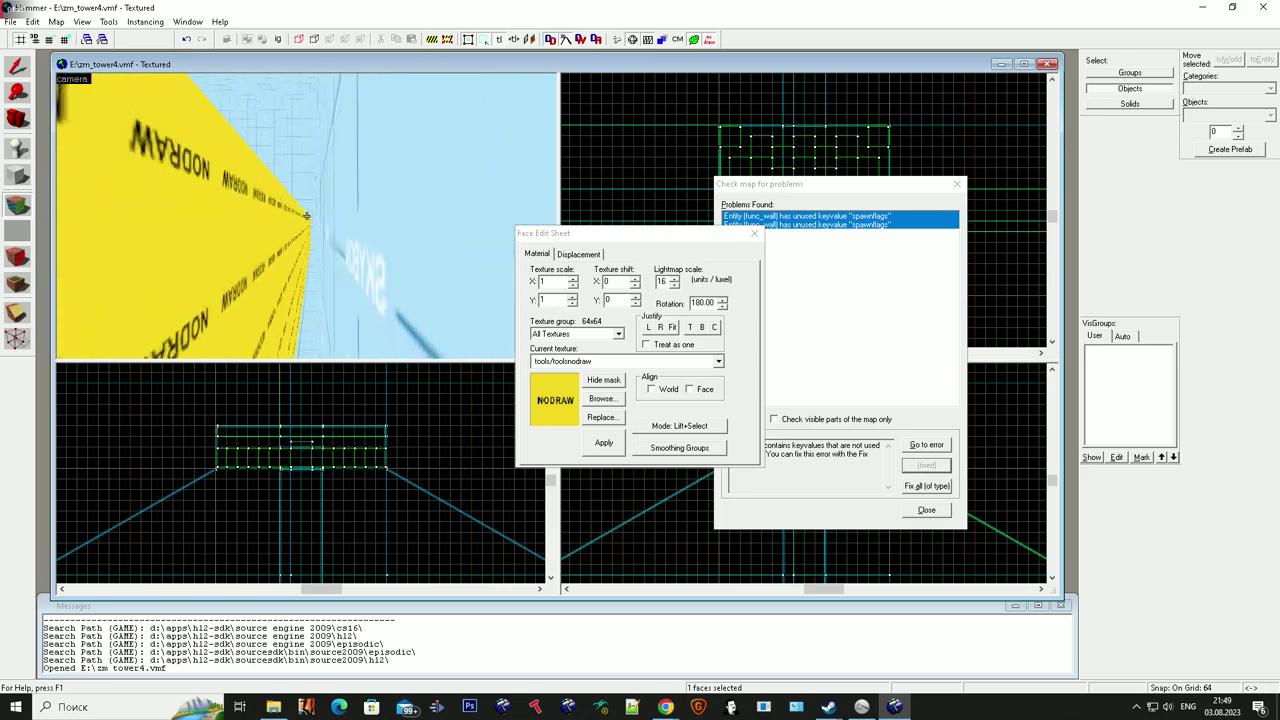
pyautogui.press('w')
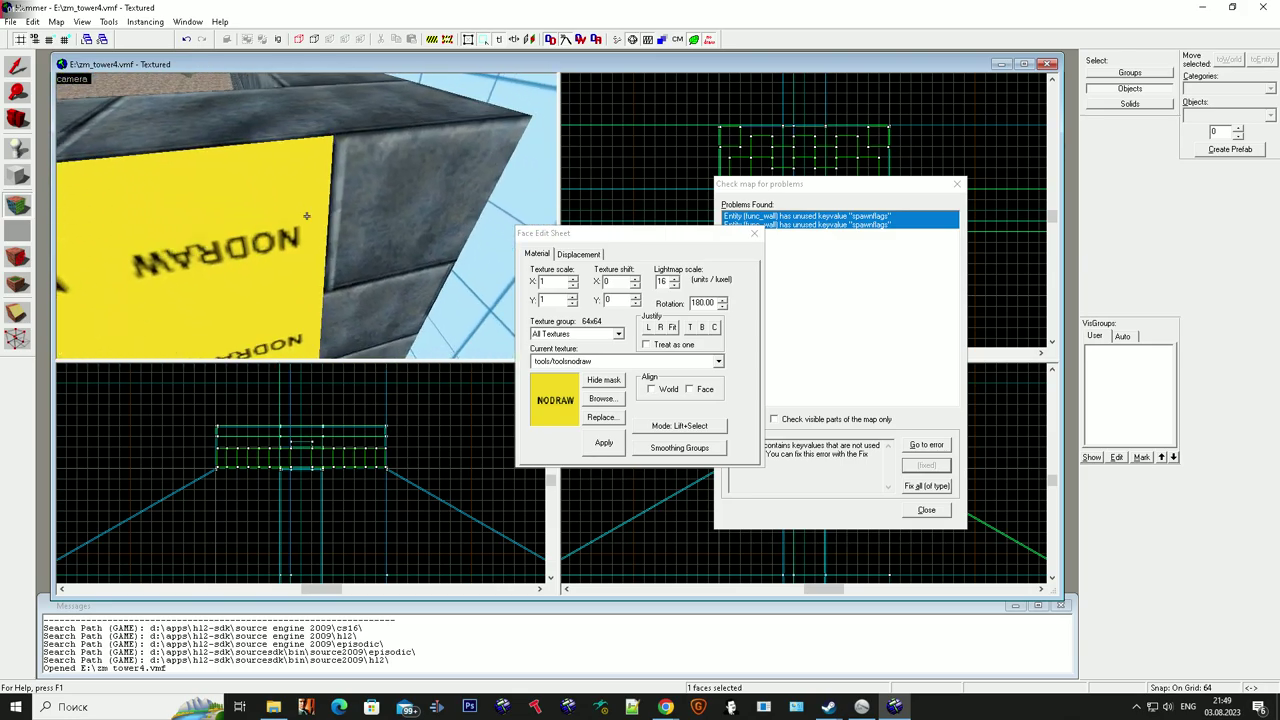
pyautogui.press('w')
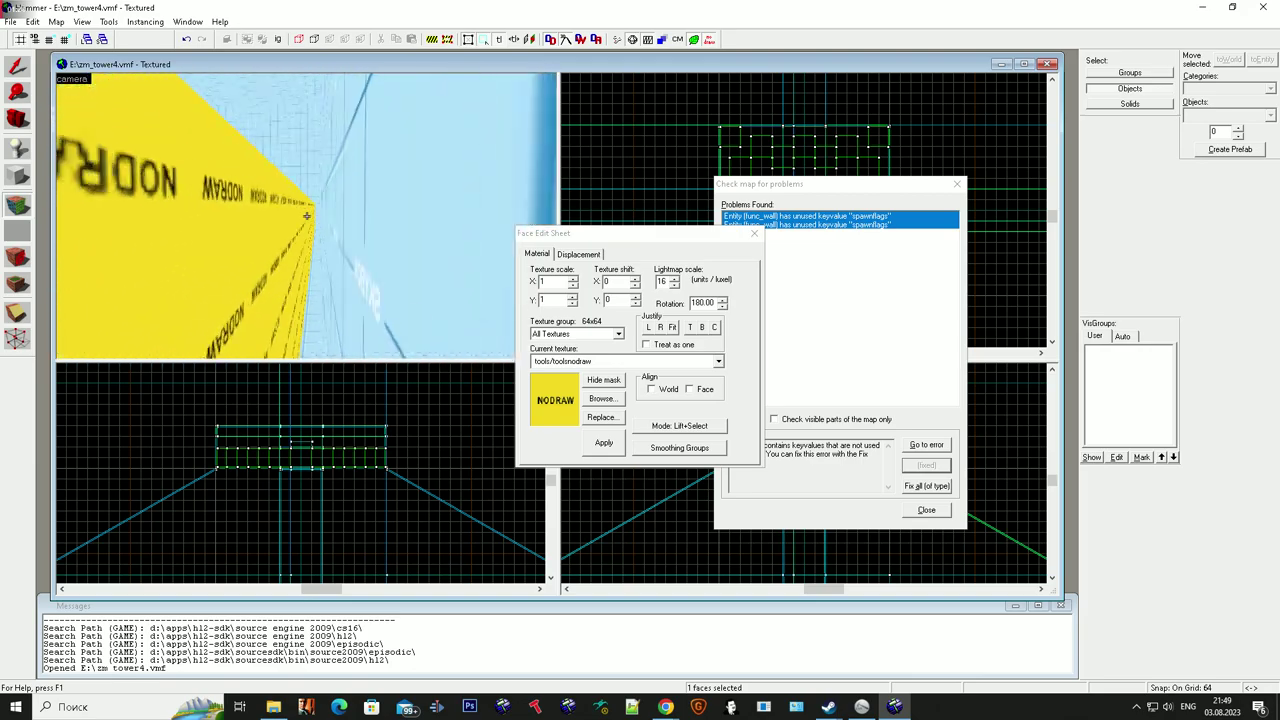
pyautogui.press('w')
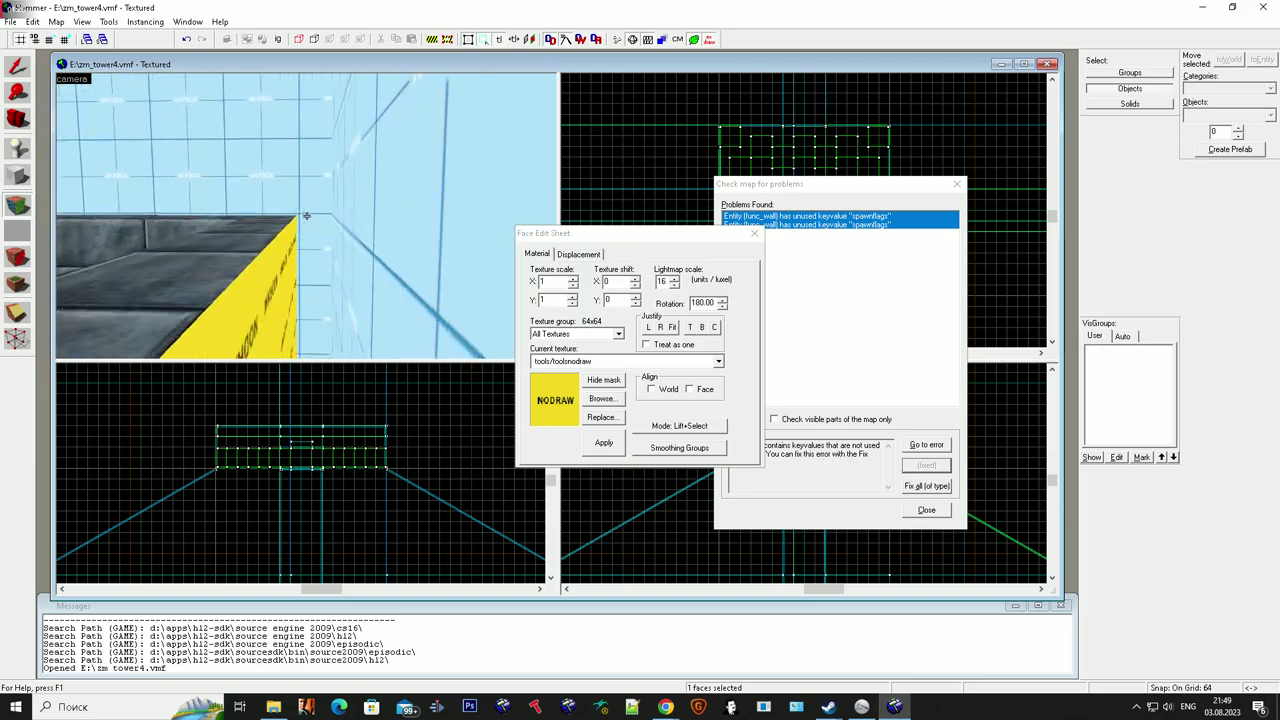
pyautogui.press('w')
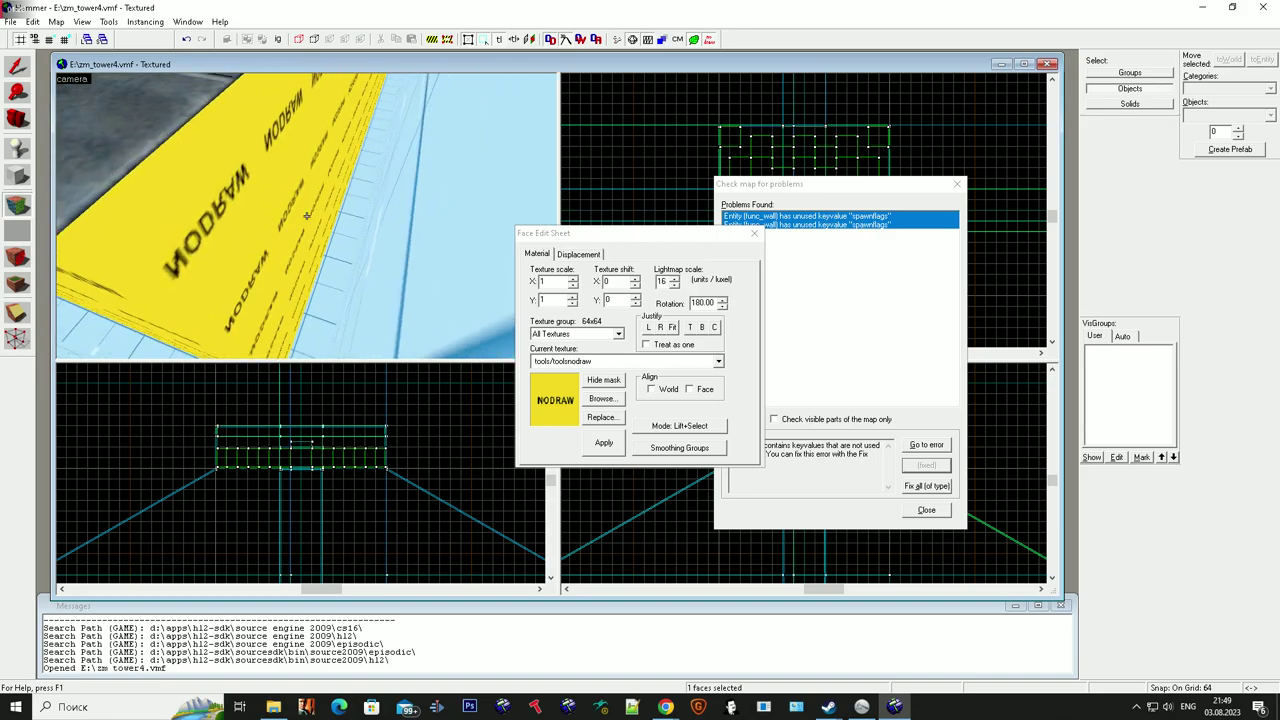
pyautogui.press('w')
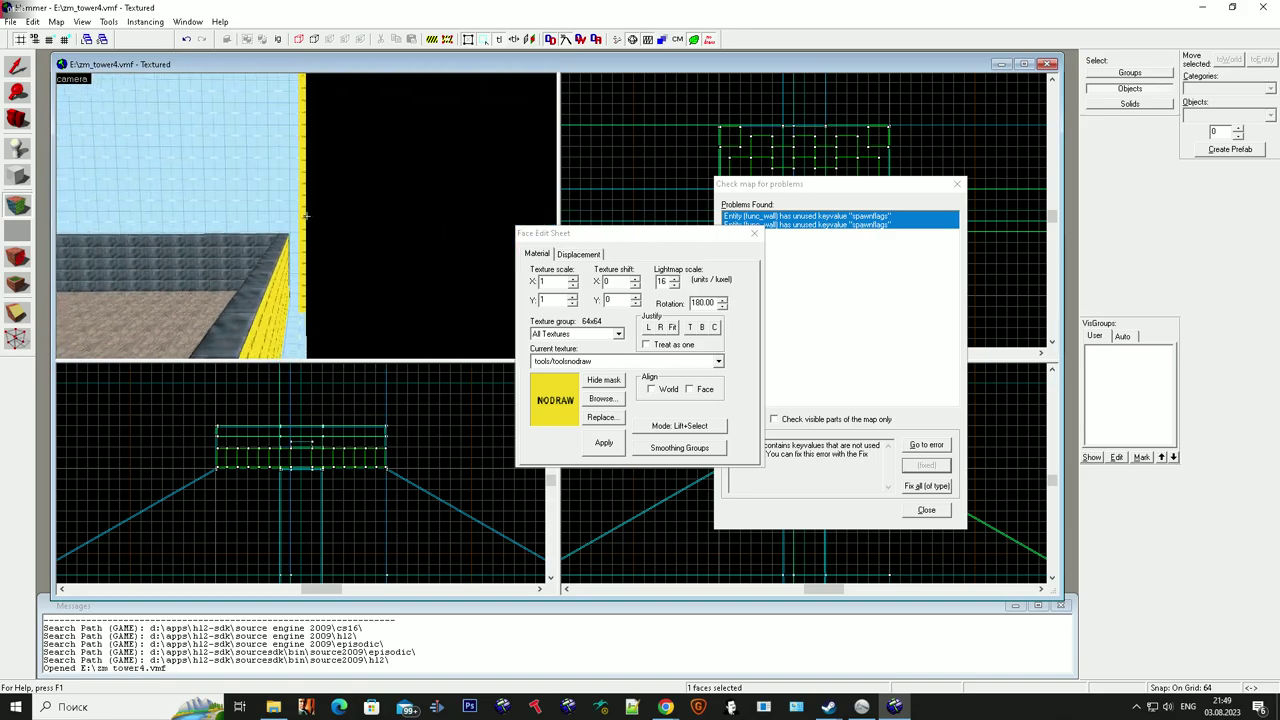
pyautogui.press('w')
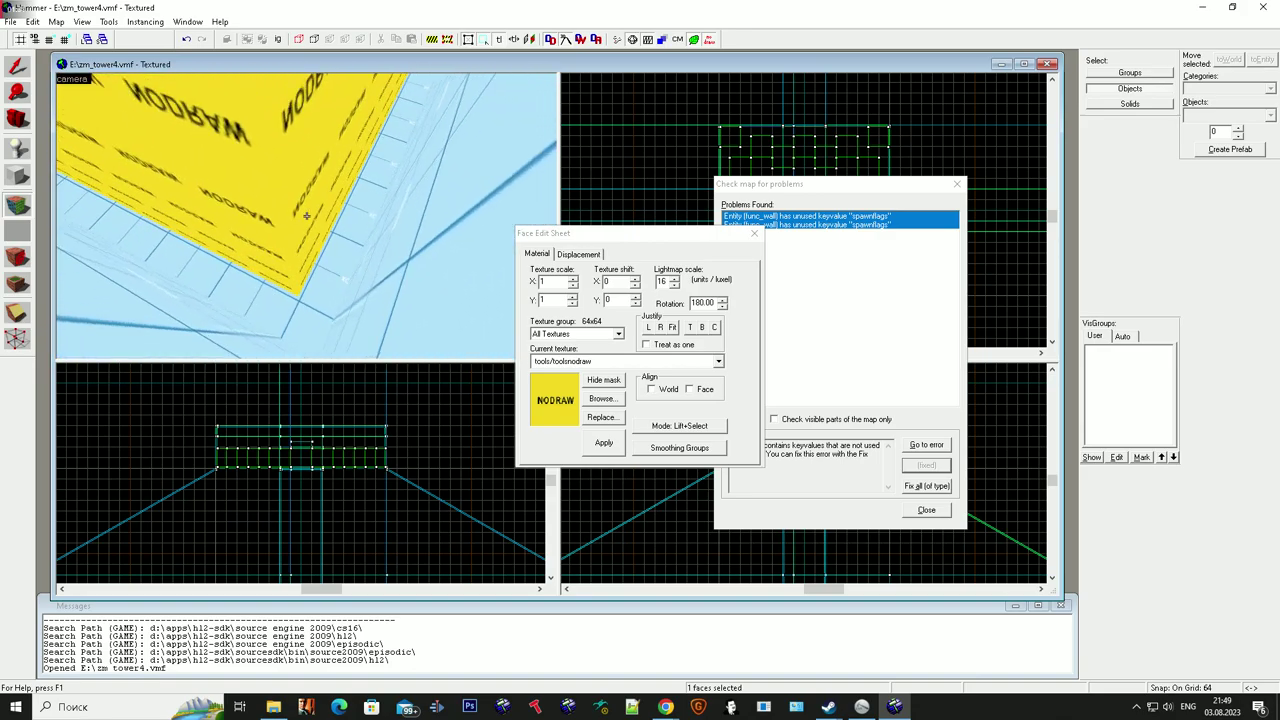
pyautogui.press('w')
# Step: Select all four perimeter walls and group them
pyautogui.press('super')
pyautogui.click(15, 68)
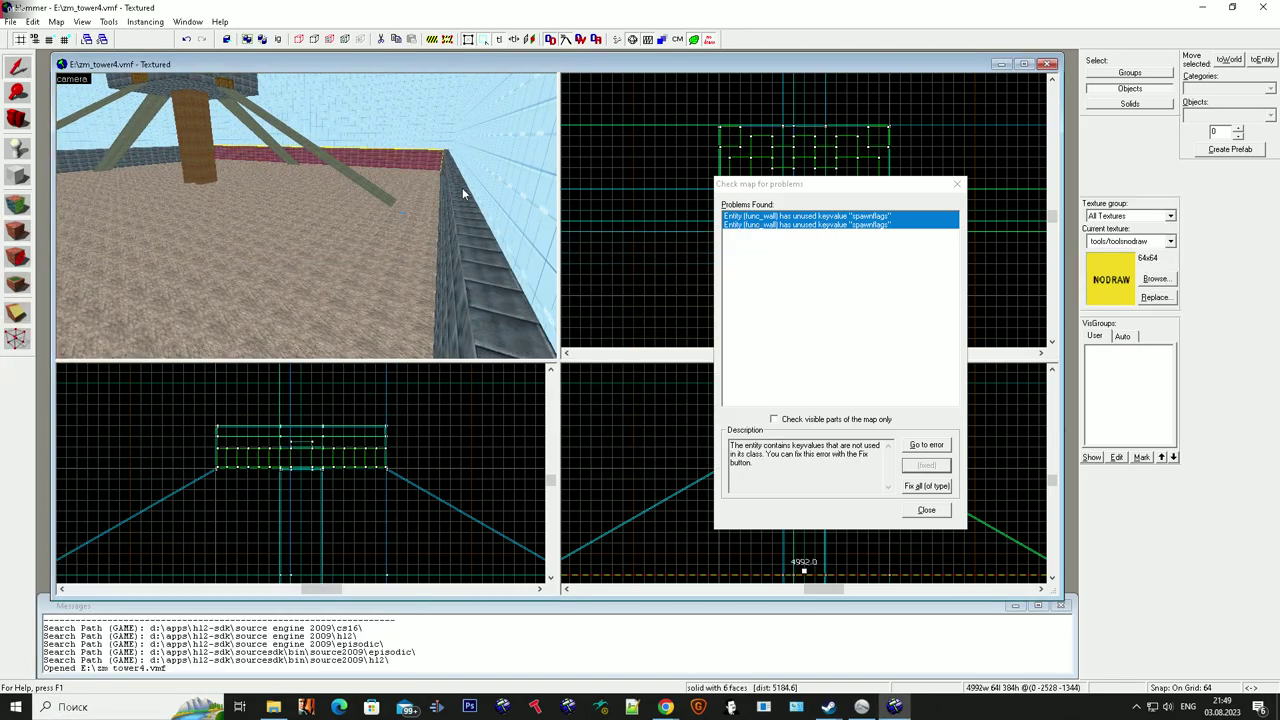
pyautogui.press('z')
pyautogui.keyDown('ctrl'); pyautogui.click(307, 215); pyautogui.keyUp('ctrl')
pyautogui.keyDown('ctrl'); pyautogui.click(307, 215); pyautogui.keyUp('ctrl')
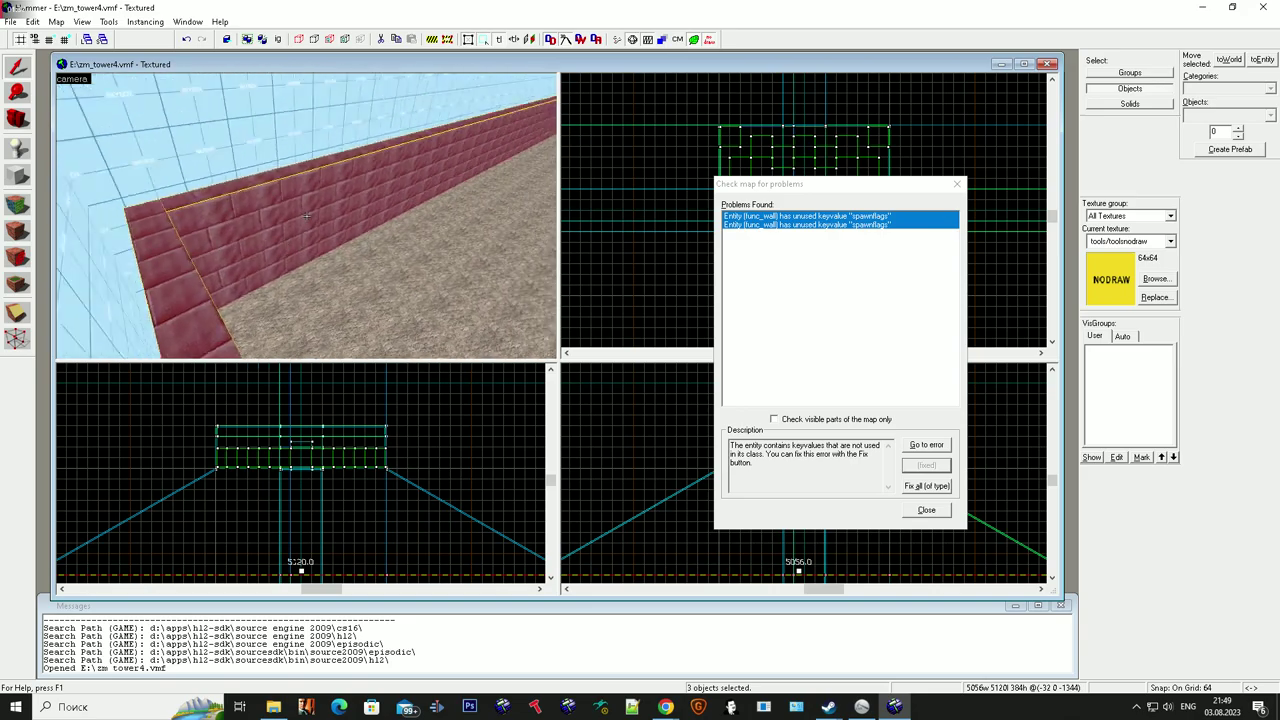
pyautogui.keyDown('ctrl'); pyautogui.click(307, 215); pyautogui.keyUp('ctrl')
pyautogui.press('super')
pyautogui.click(290, 6)
# Step: Place a copy of the perimeter wall group directly above the original walls and texture it with tools/toolsclip
pyautogui.scroll(4, 323, 500)
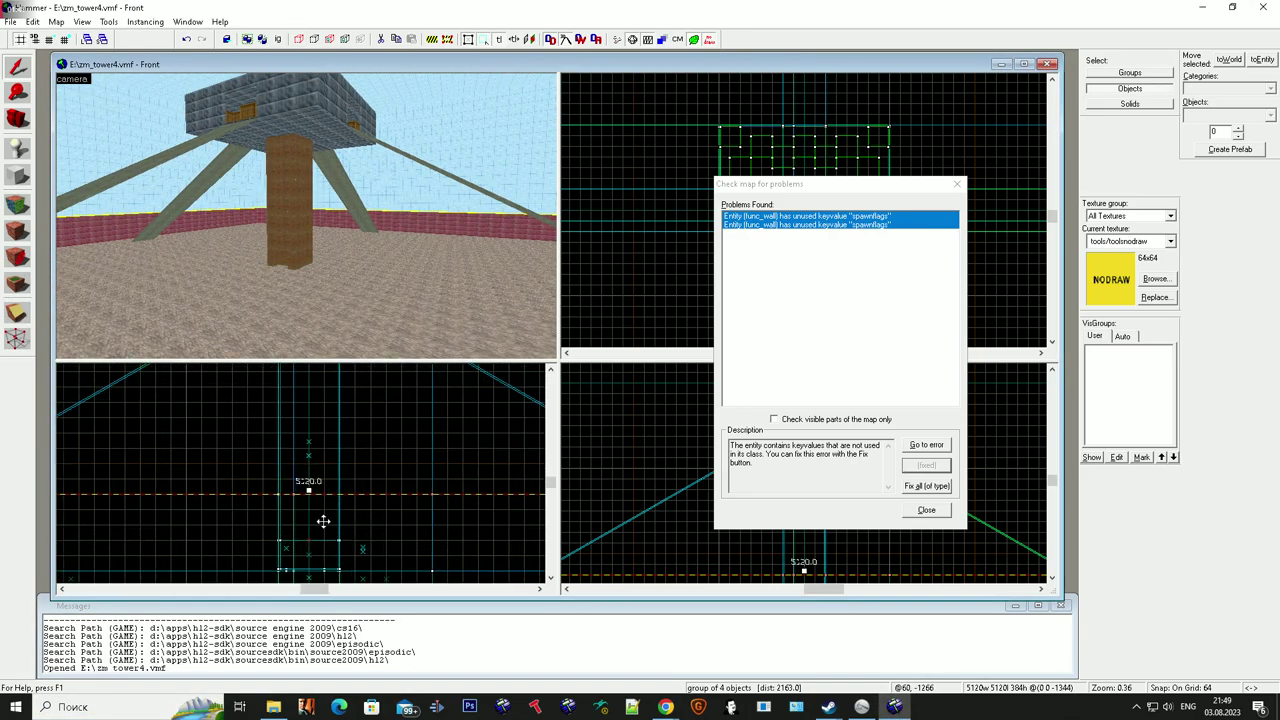
pyautogui.scroll(2, 334, 421)
pyautogui.click(956, 185)
pyautogui.click(1156, 279)
pyautogui.write('clip')
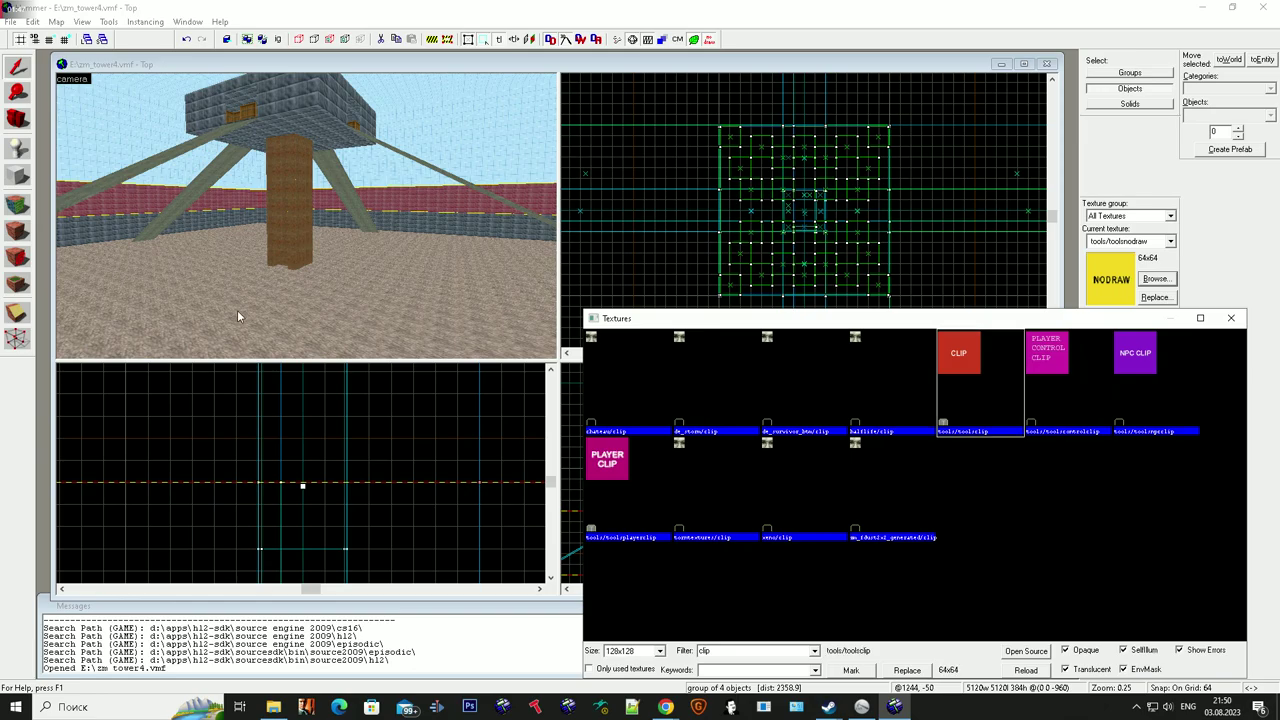
# Step: Stretch the clip wall group upward to a height of 1536 units
pyautogui.scroll(-10, 220, 476)
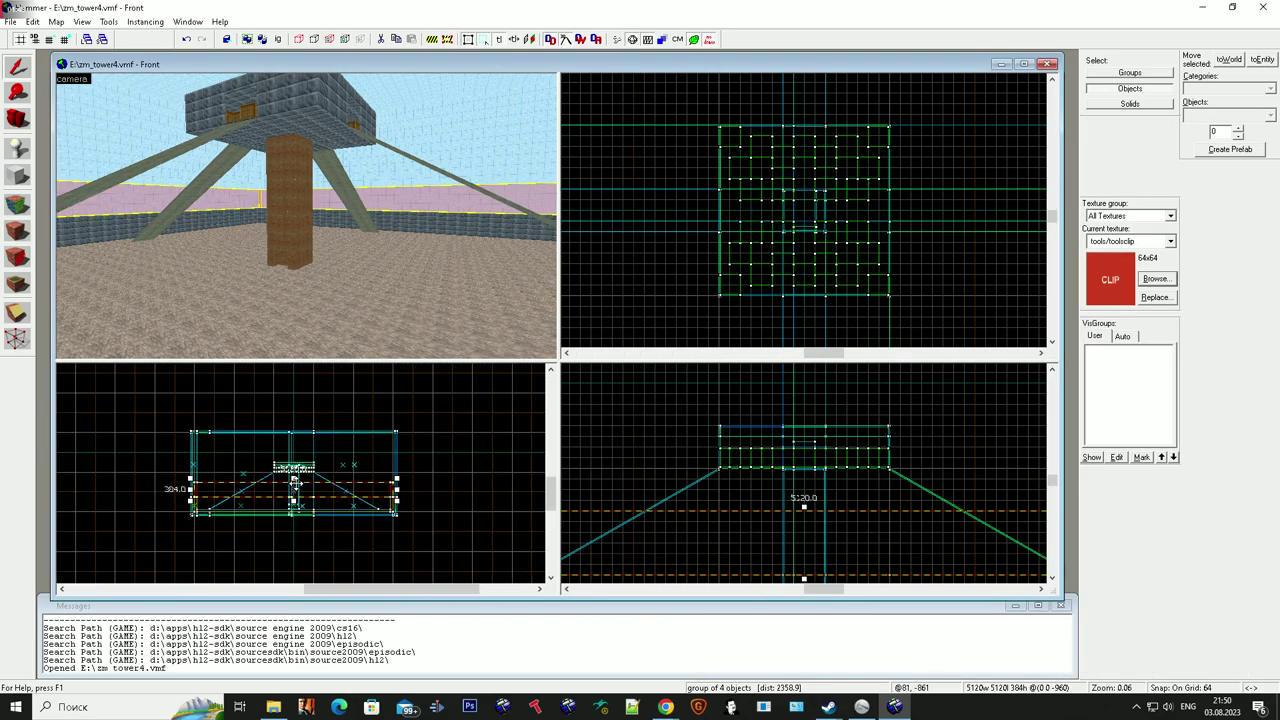
pyautogui.moveTo(295, 467); pyautogui.dragTo(295, 434)
pyautogui.press('z')
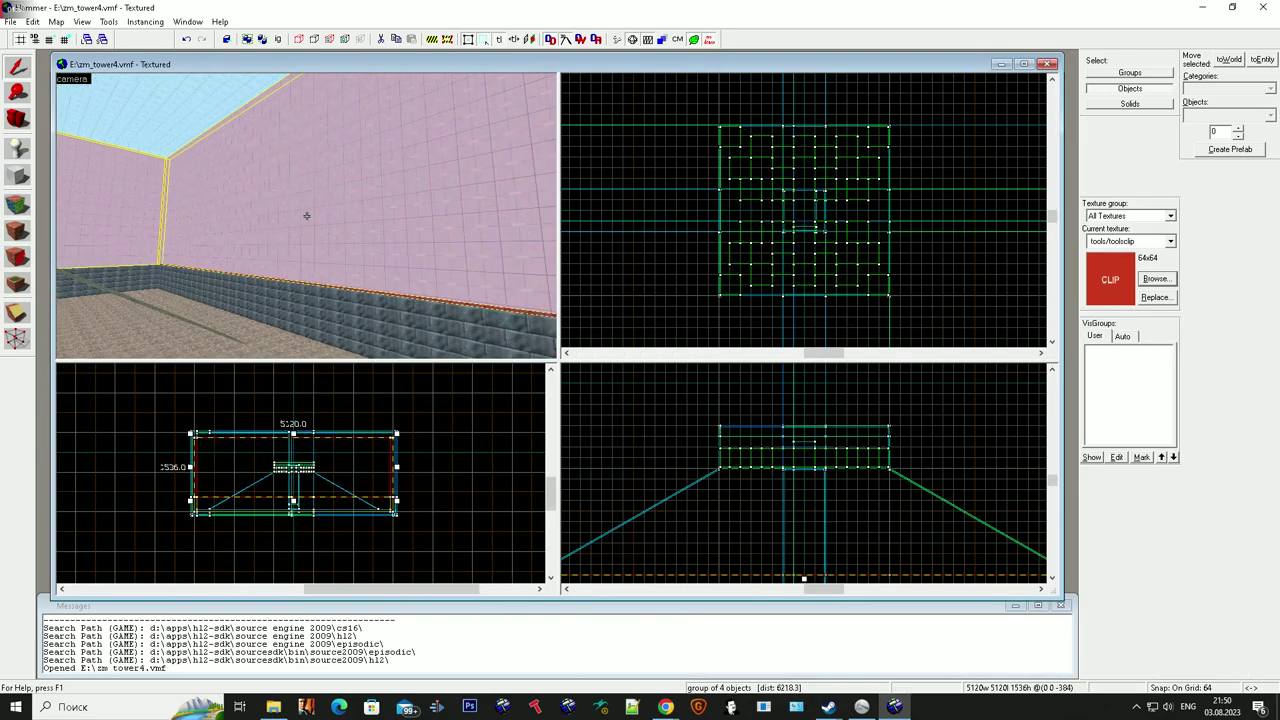
# Step: Deselect the clip walls and examine their fit above the perimeter walls, the tower platform and the tower's interior
pyautogui.press('w')
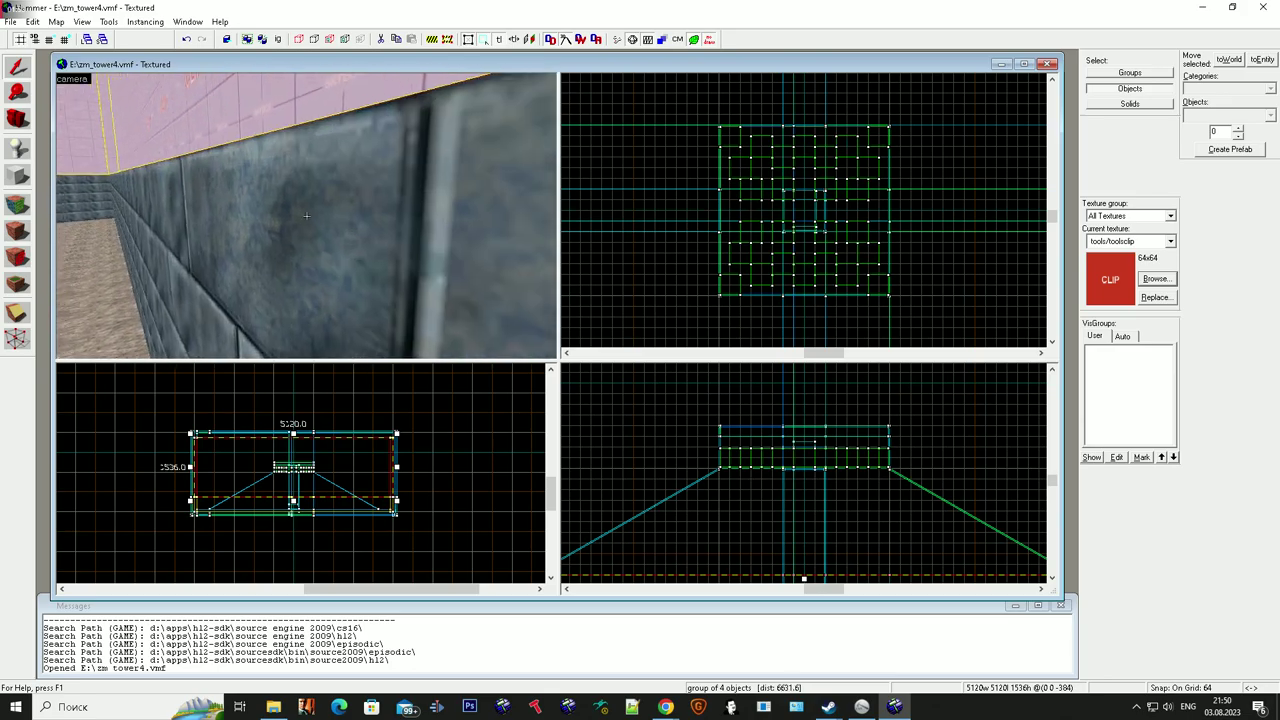
pyautogui.press('w')
pyautogui.click(307, 216)
pyautogui.press('s')
pyautogui.press('Escape')
pyautogui.press('w')
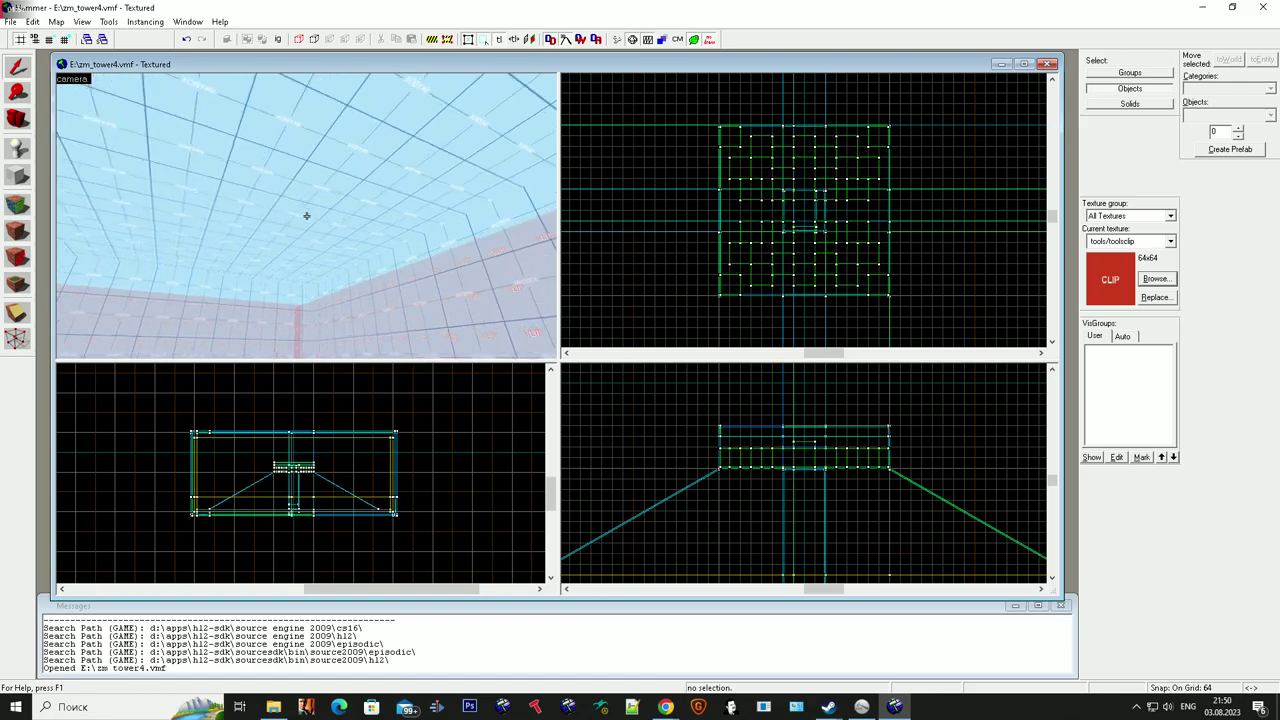
pyautogui.press('w')
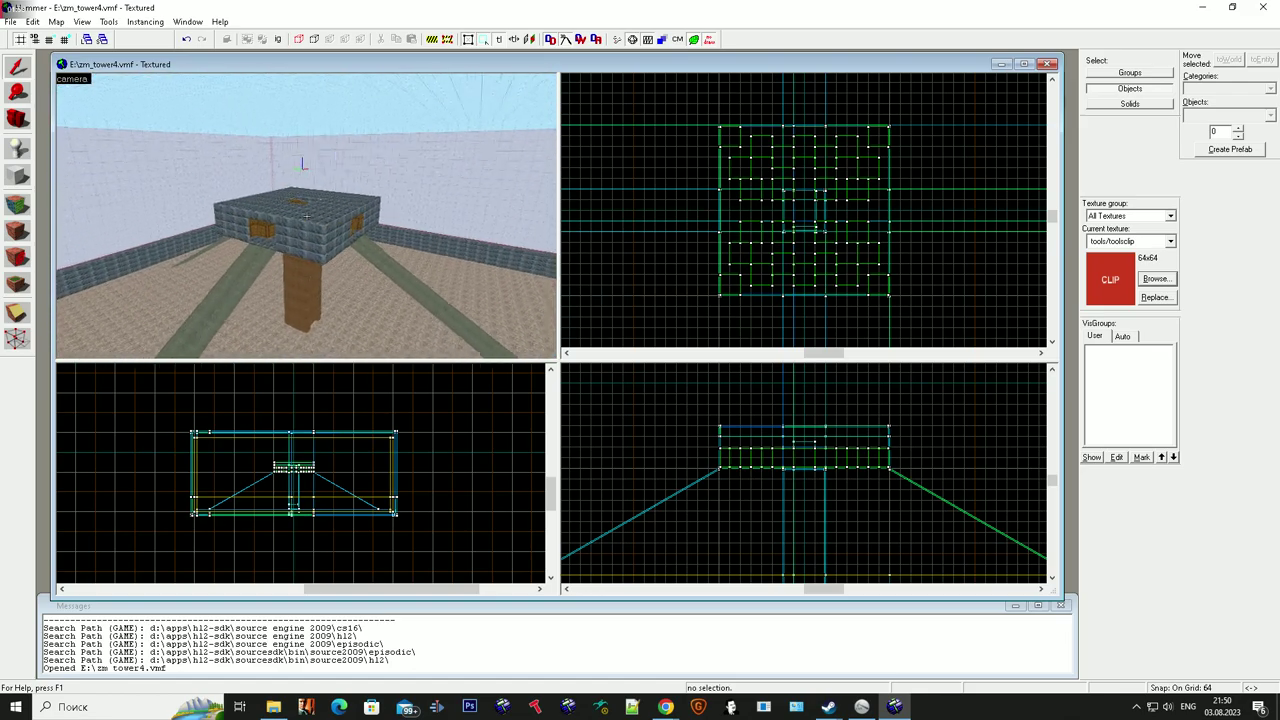
pyautogui.press('w')
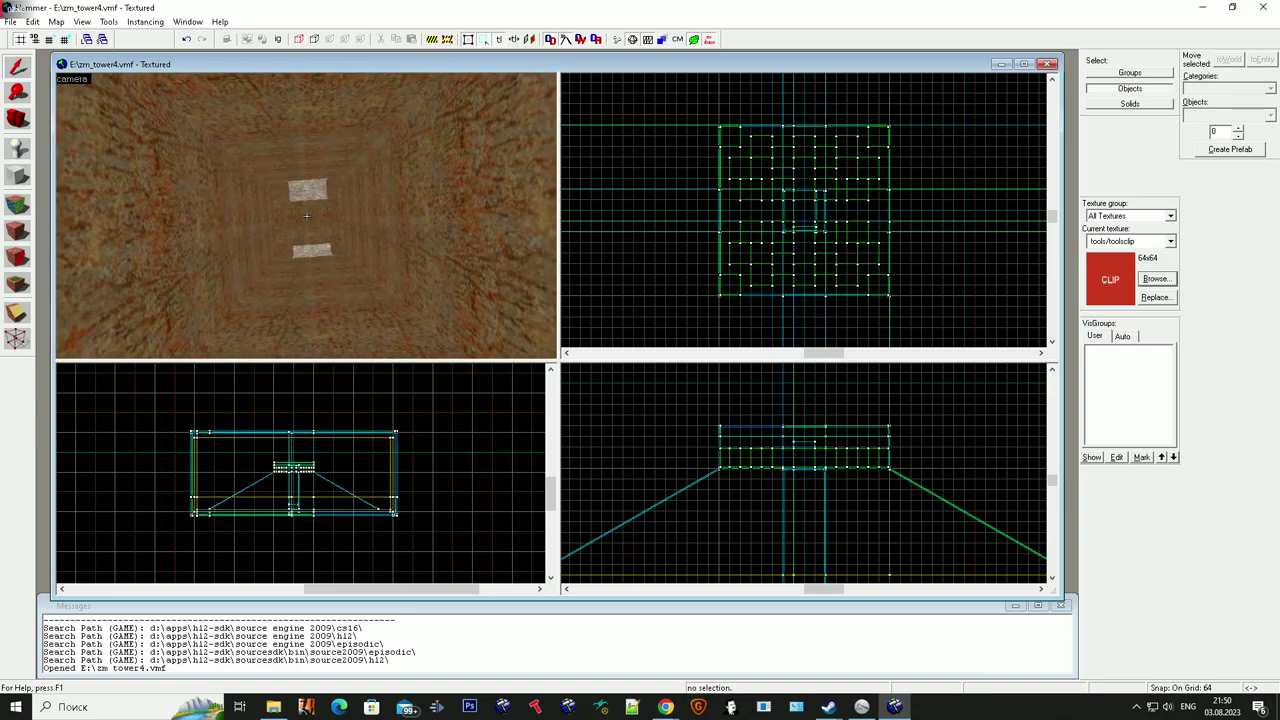
# Step: Hide the world geometry, world details and clips so that only the Entities auto visgroup remains shown
pyautogui.click(307, 215)
pyautogui.press('w')
pyautogui.press('Delete')
pyautogui.press('s')
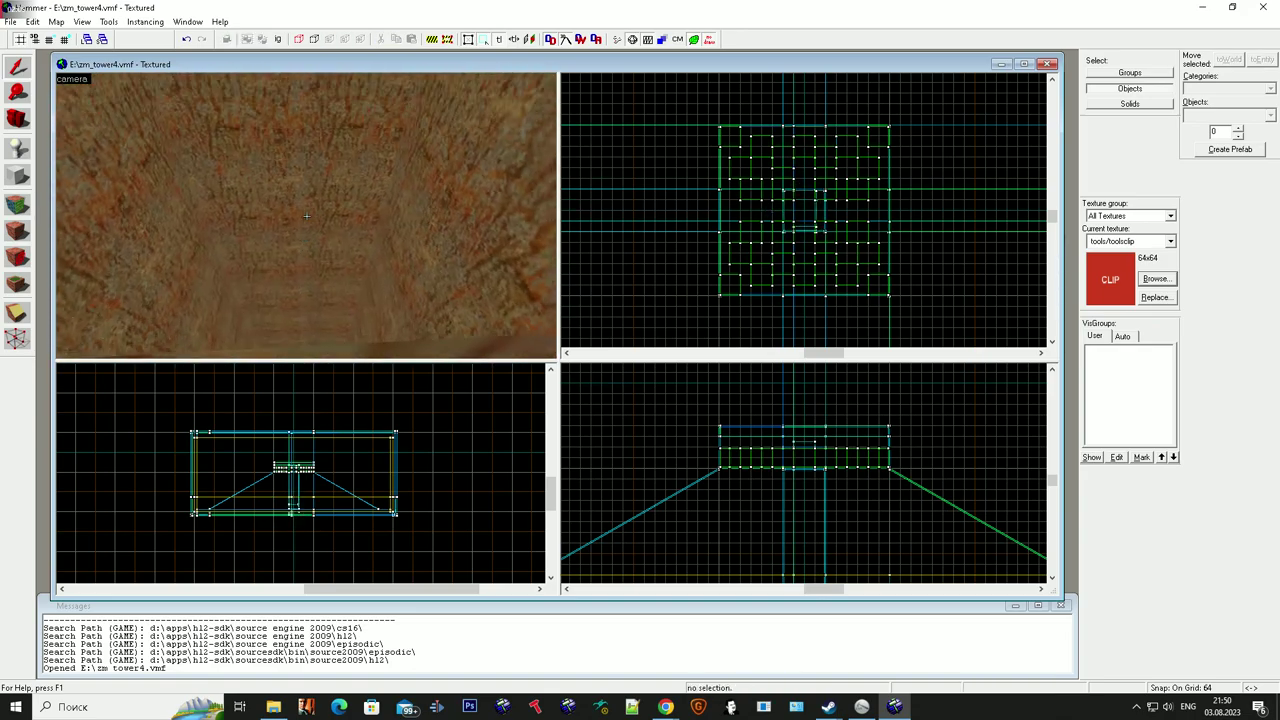
pyautogui.press('z')
pyautogui.press('super')
pyautogui.click(1123, 337)
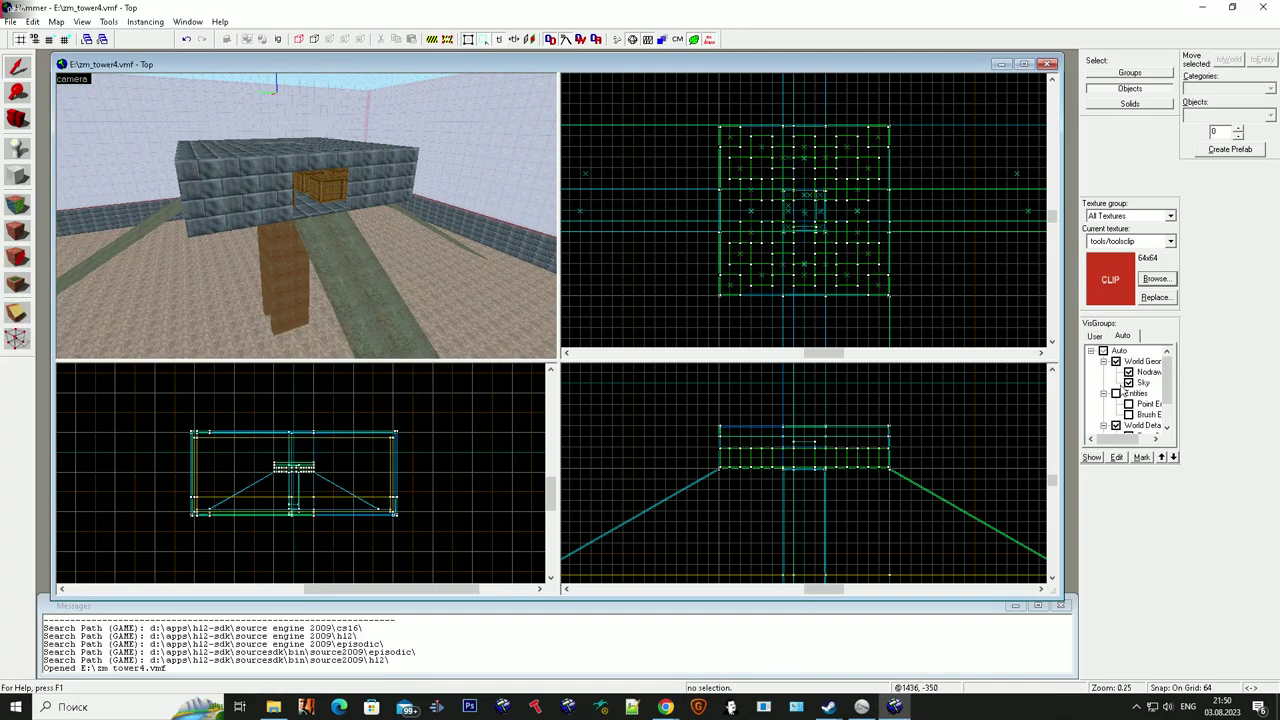
pyautogui.click(1116, 361)
pyautogui.click(1116, 393)
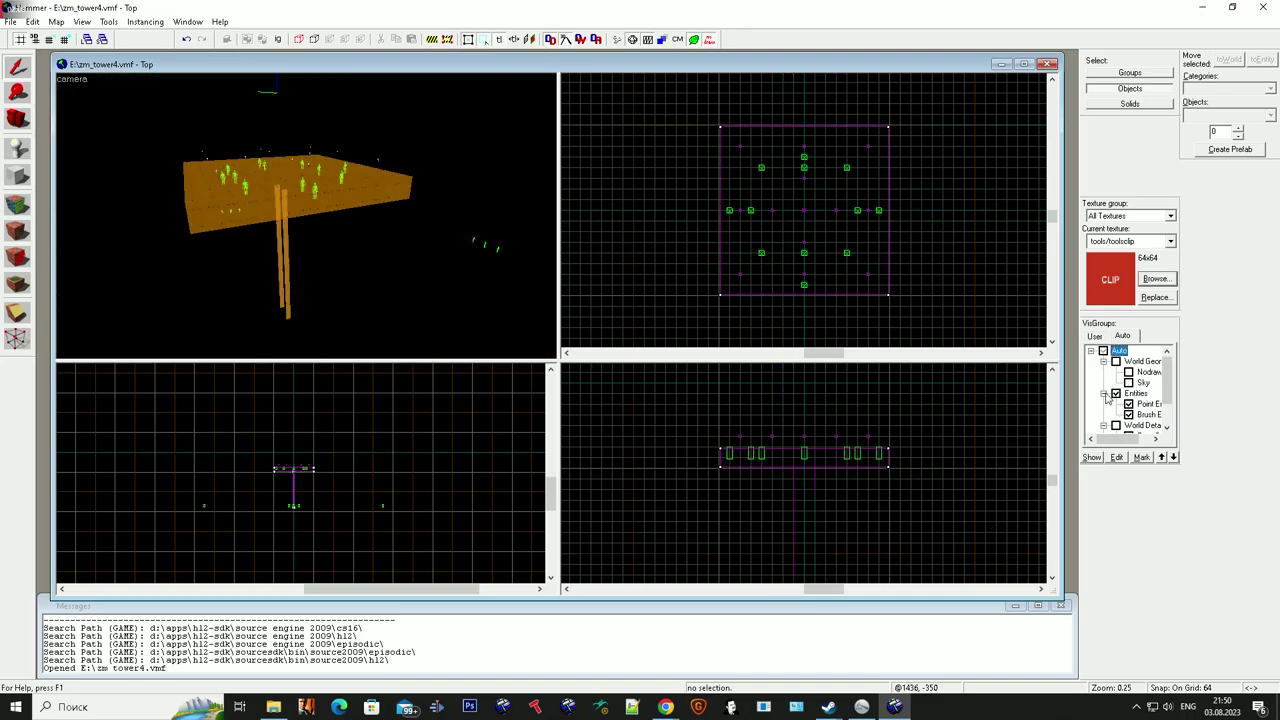
# Step: Select the 12 light entities above the tower platform and group them
pyautogui.click(302, 198)
pyautogui.scroll(7, 315, 261)
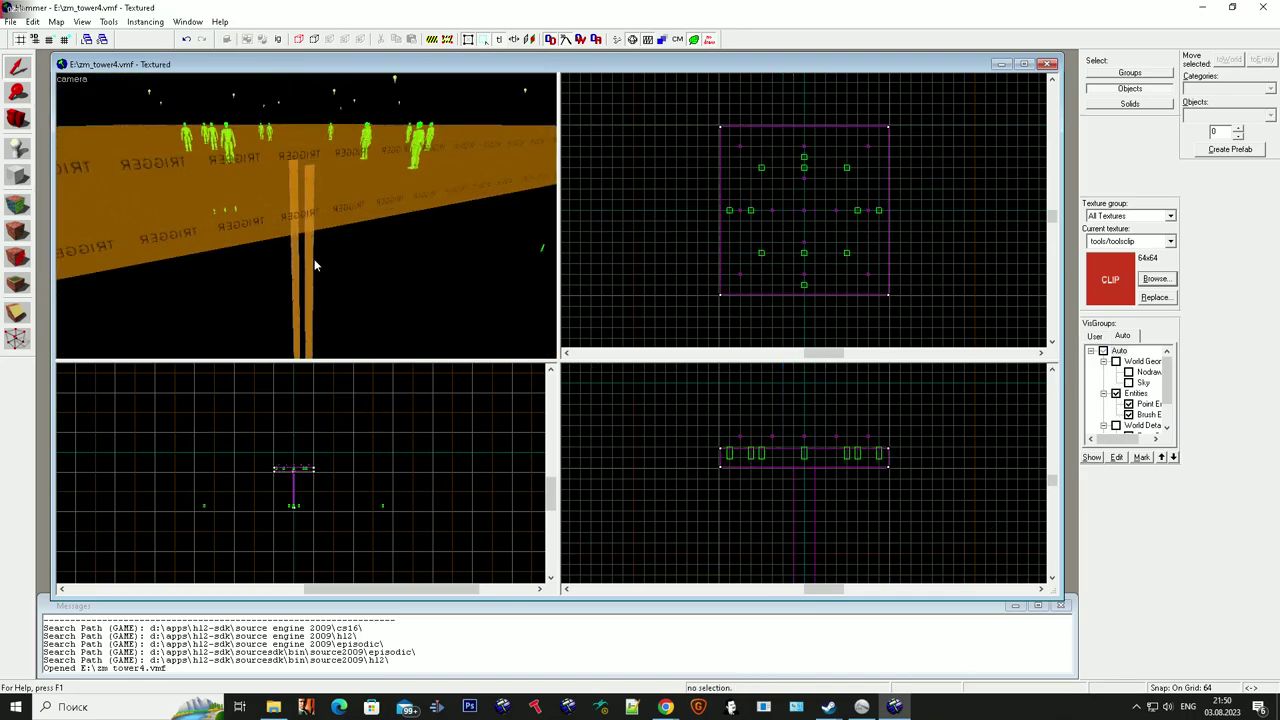
pyautogui.click(314, 260)
pyautogui.click(474, 257)
pyautogui.scroll(-3, 404, 250)
pyautogui.scroll(-5, 403, 250)
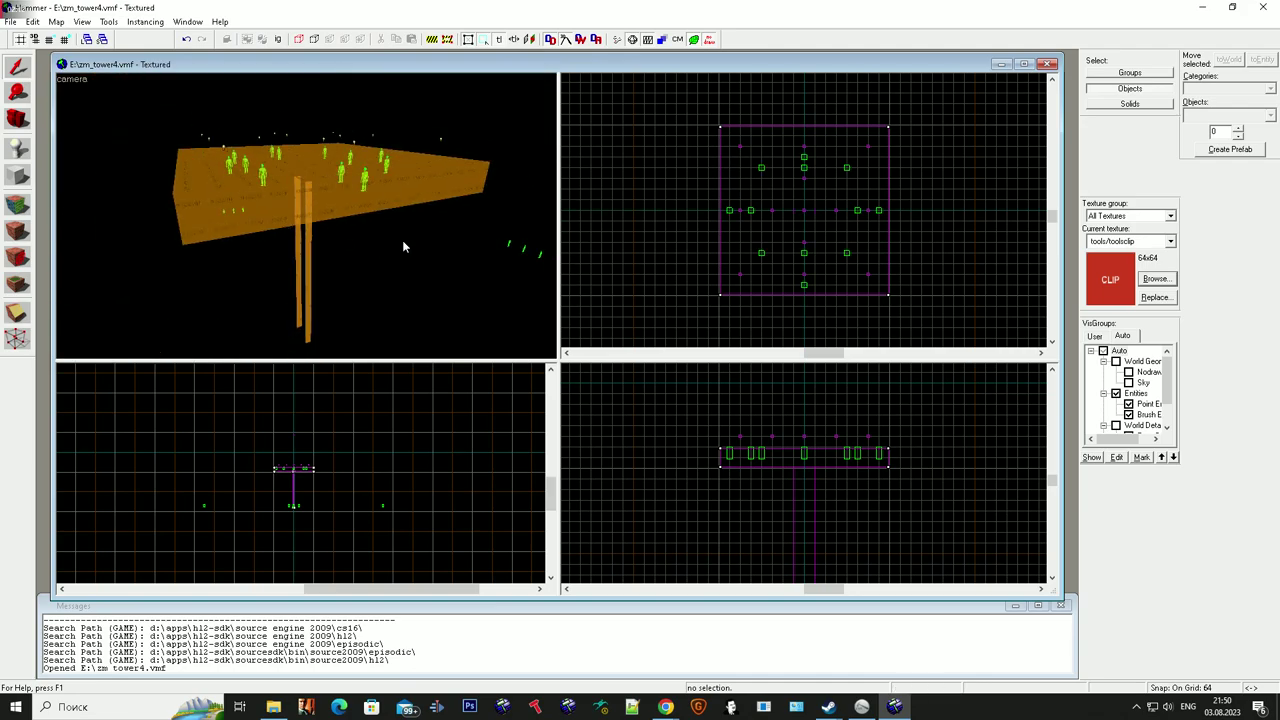
pyautogui.click(369, 157)
pyautogui.scroll(5, 357, 175)
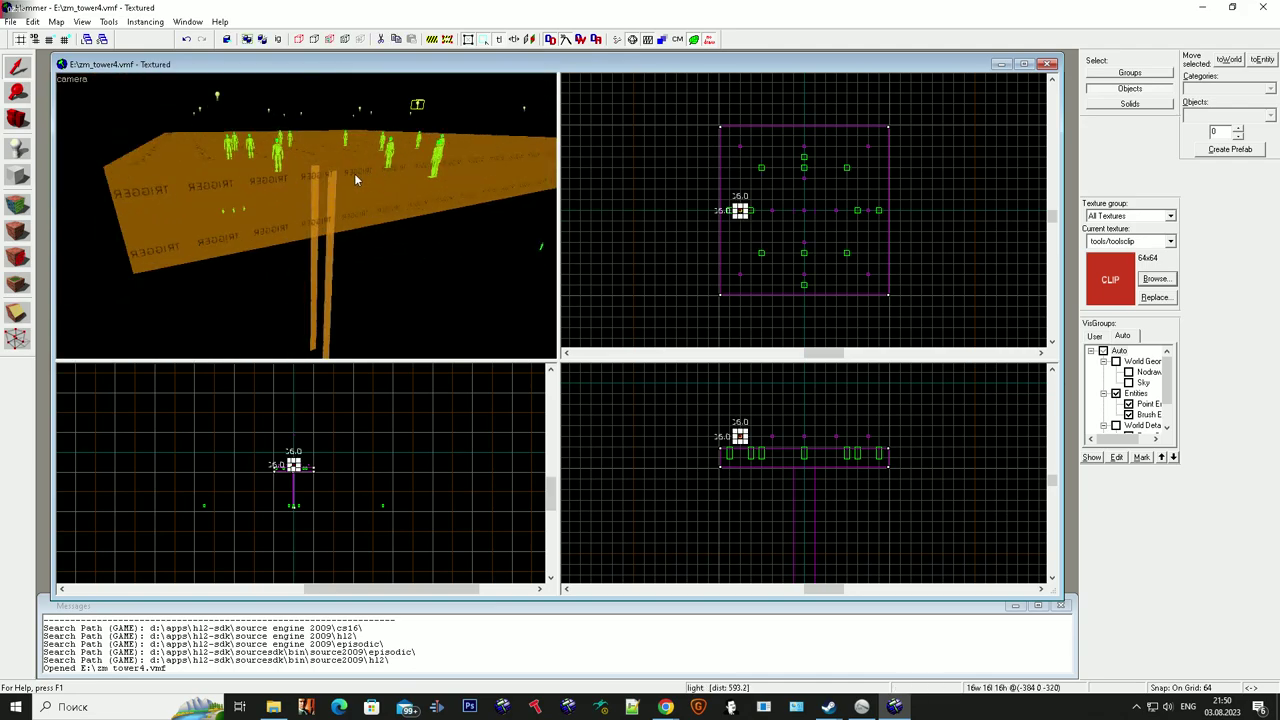
pyautogui.press('z')
pyautogui.keyDown('ctrl'); pyautogui.click(307, 216); pyautogui.keyUp('ctrl')
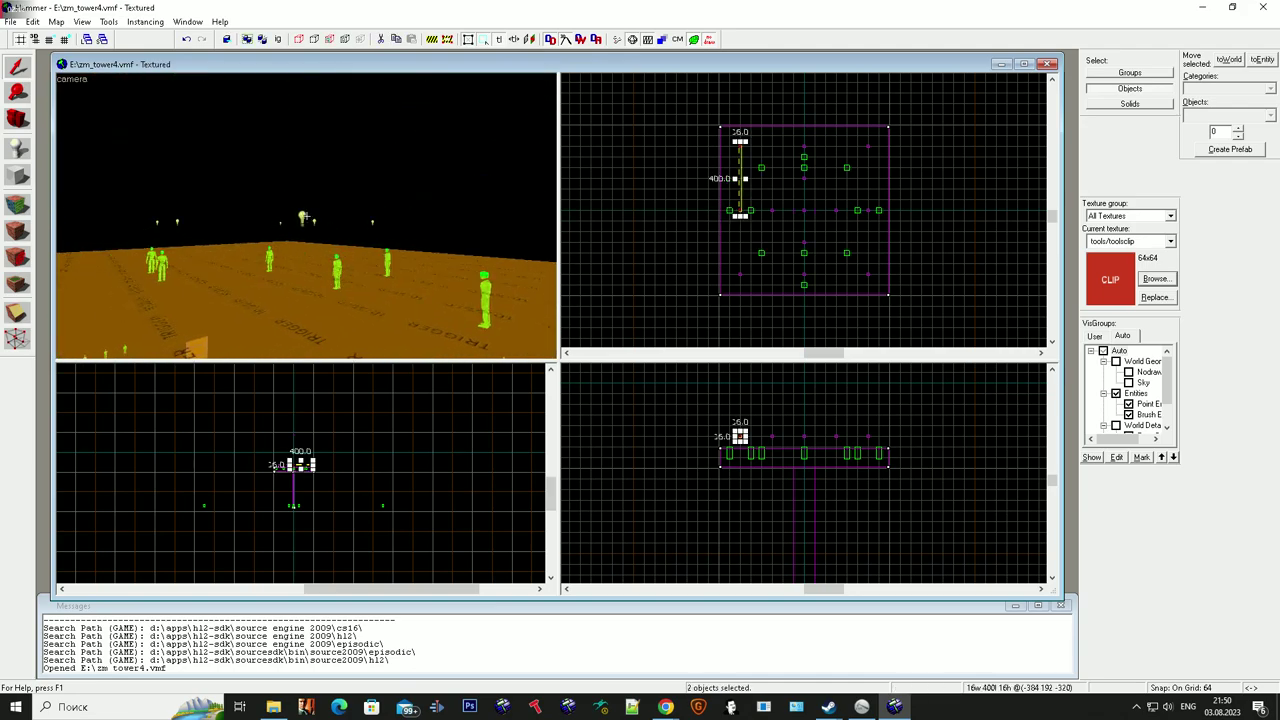
pyautogui.keyDown('ctrl'); pyautogui.click(304, 214); pyautogui.keyUp('ctrl')
pyautogui.keyDown('ctrl'); pyautogui.click(306, 215); pyautogui.keyUp('ctrl')
pyautogui.keyDown('ctrl'); pyautogui.click(306, 215); pyautogui.keyUp('ctrl')
pyautogui.keyDown('ctrl'); pyautogui.click(307, 216); pyautogui.keyUp('ctrl')
pyautogui.keyDown('ctrl'); pyautogui.click(307, 216); pyautogui.keyUp('ctrl')
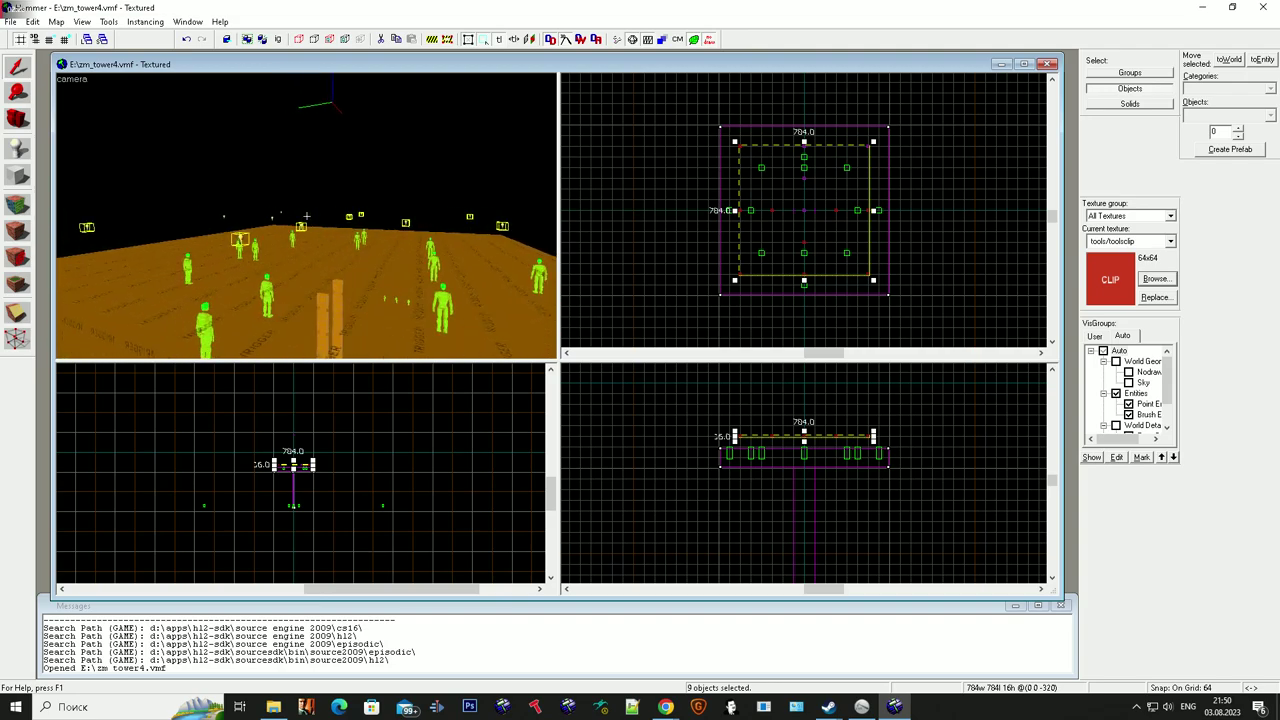
pyautogui.keyDown('ctrl'); pyautogui.click(306, 215); pyautogui.keyUp('ctrl')
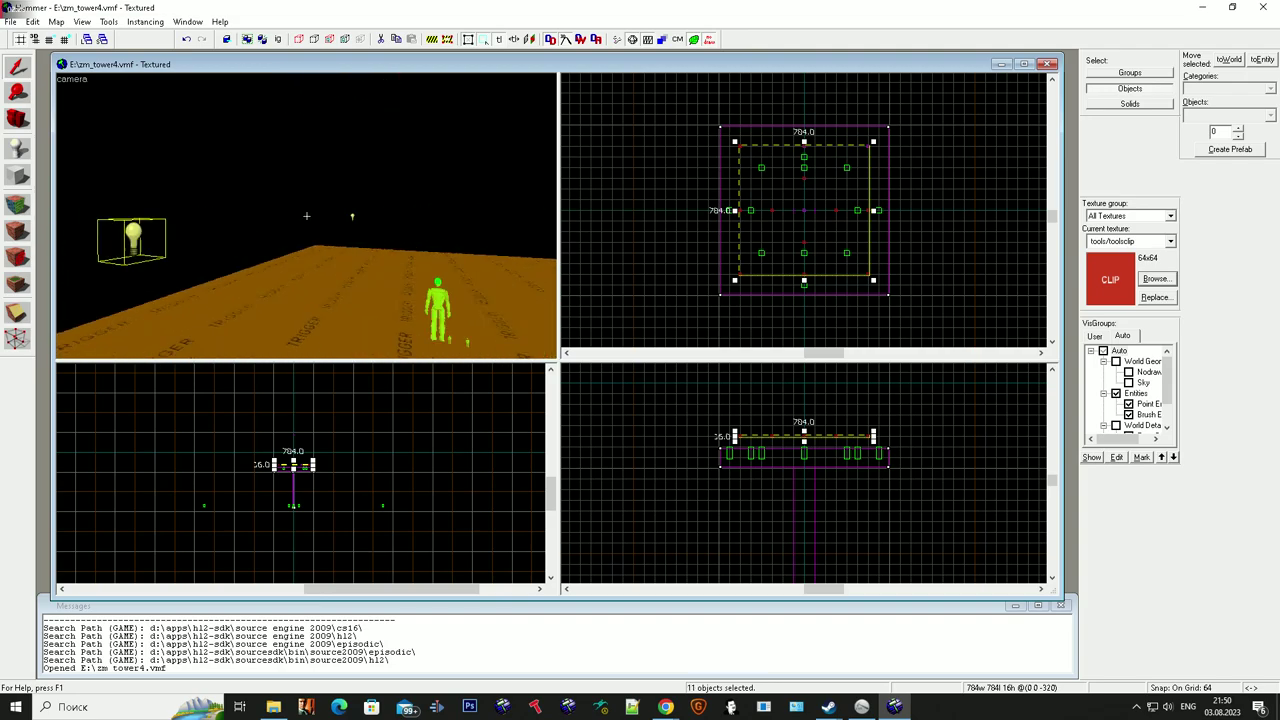
pyautogui.keyDown('ctrl'); pyautogui.click(310, 215); pyautogui.keyUp('ctrl')
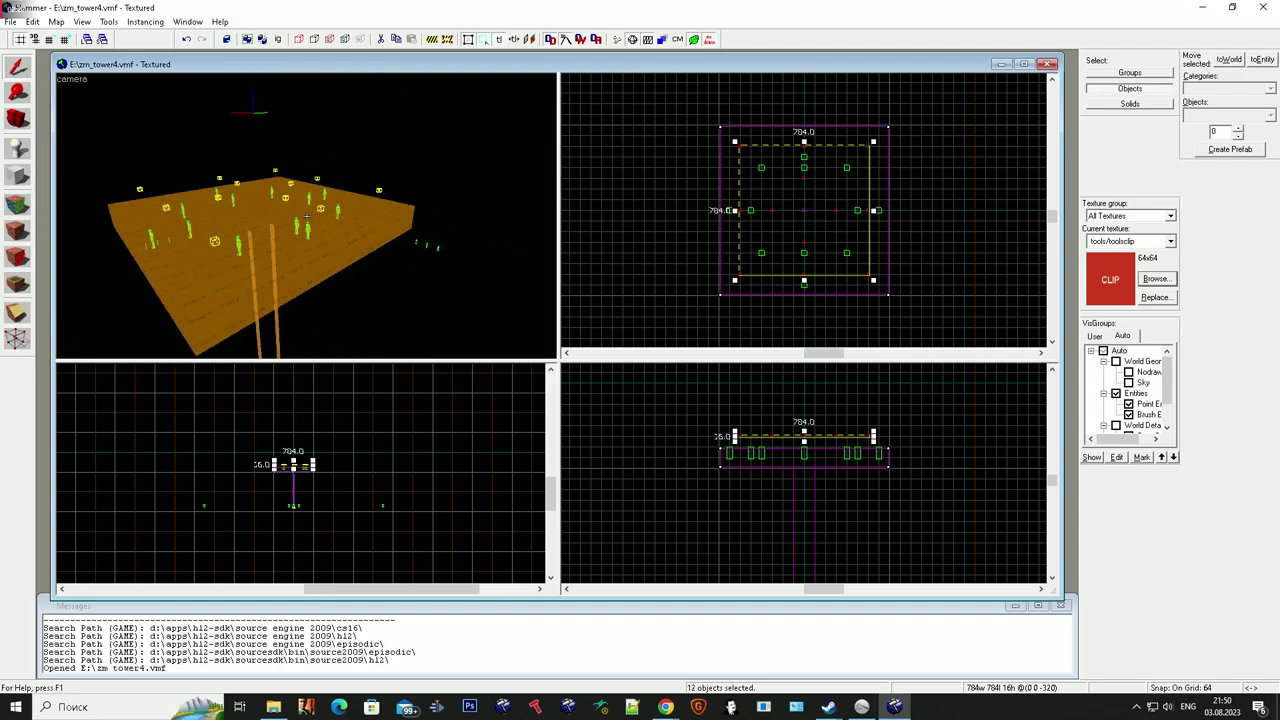
pyautogui.click(12, 8)
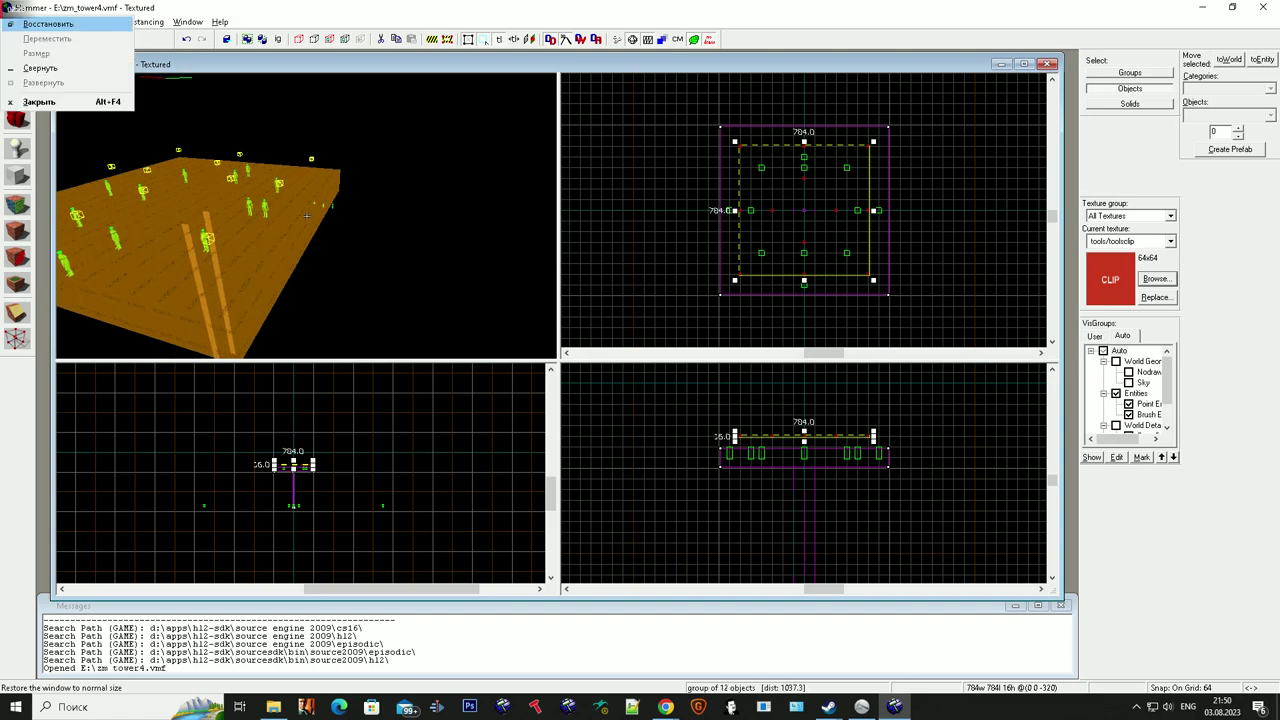
pyautogui.press('Escape')
pyautogui.press('Escape')
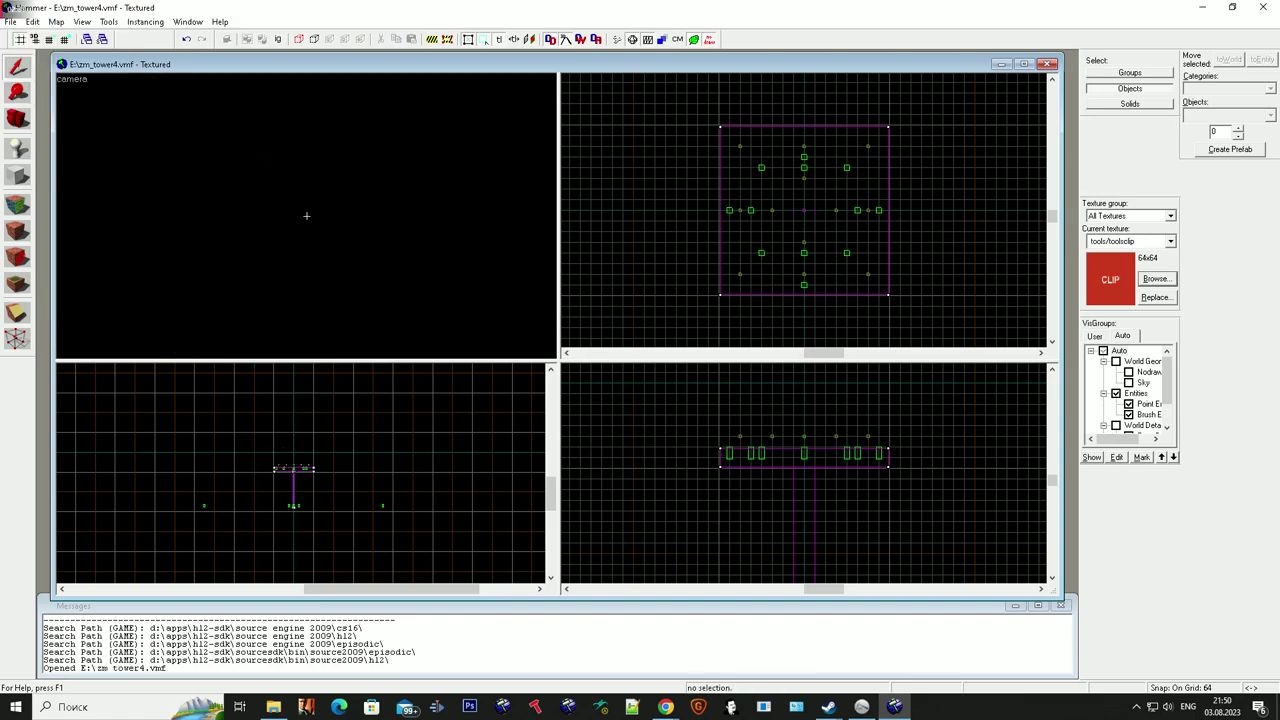
pyautogui.hotkey('ctrl', 'z')
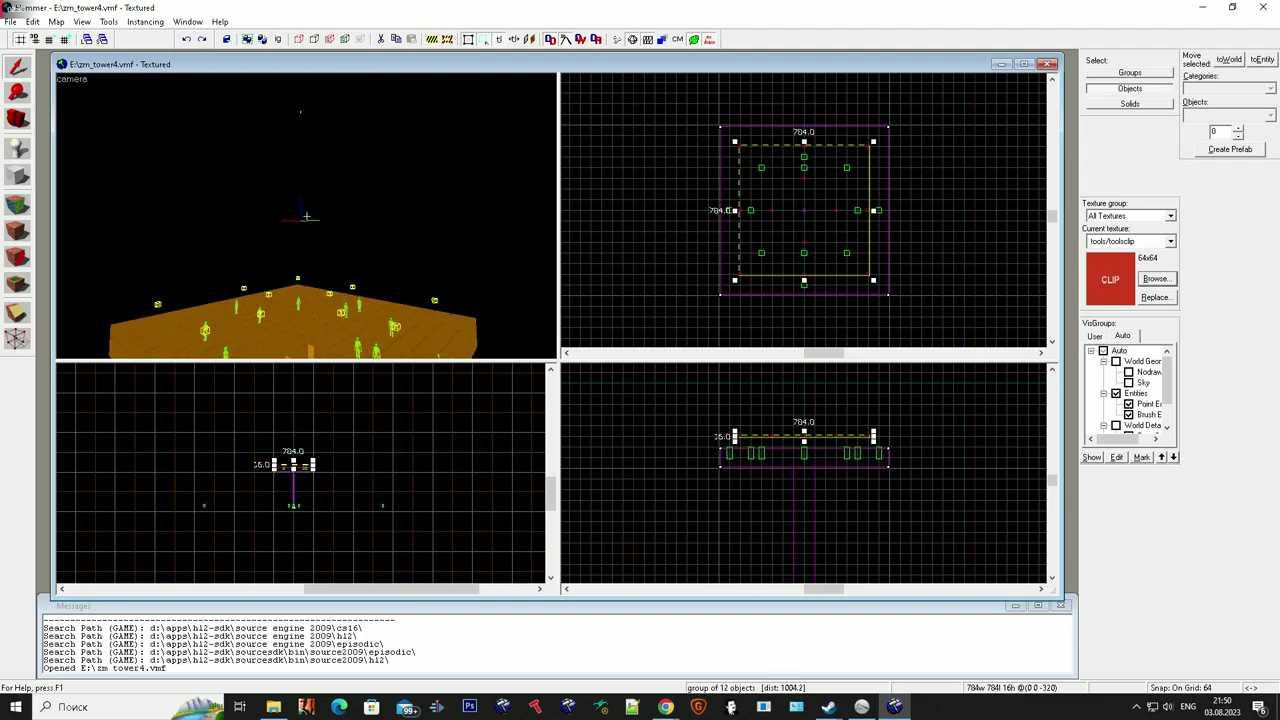
pyautogui.hotkey('alt', 'w')
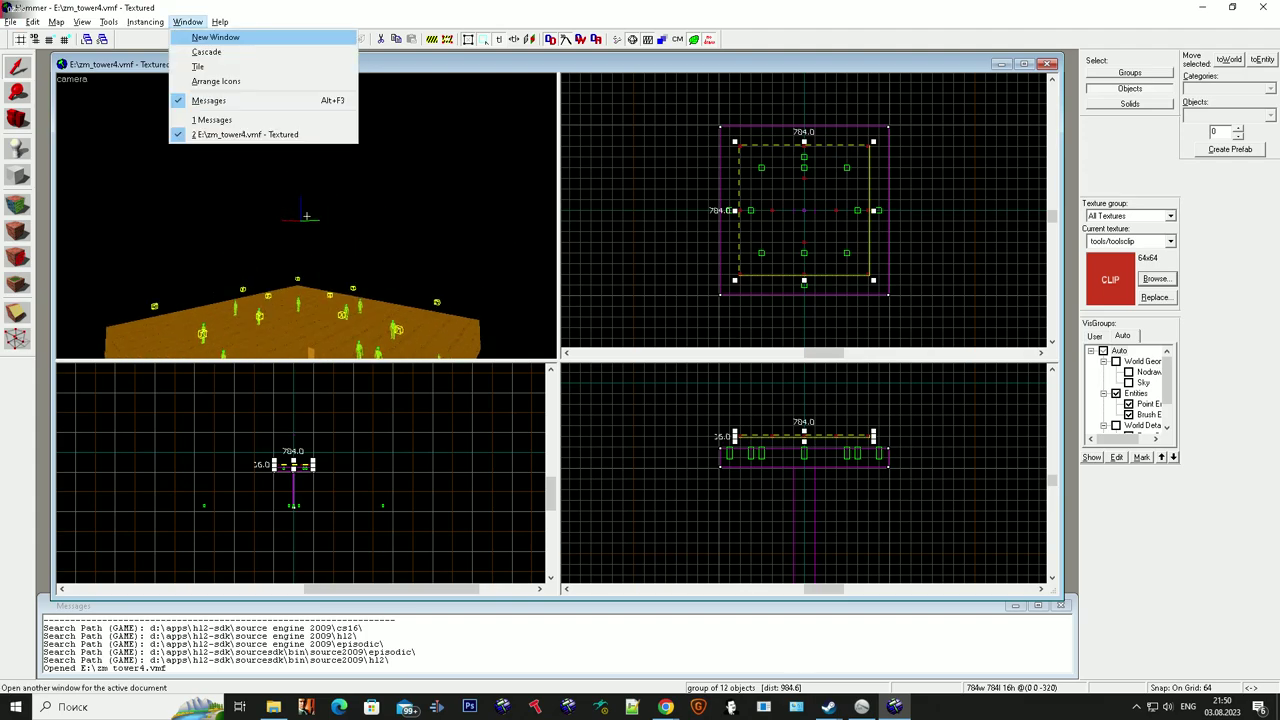
pyautogui.press('Escape')
pyautogui.press('Escape')
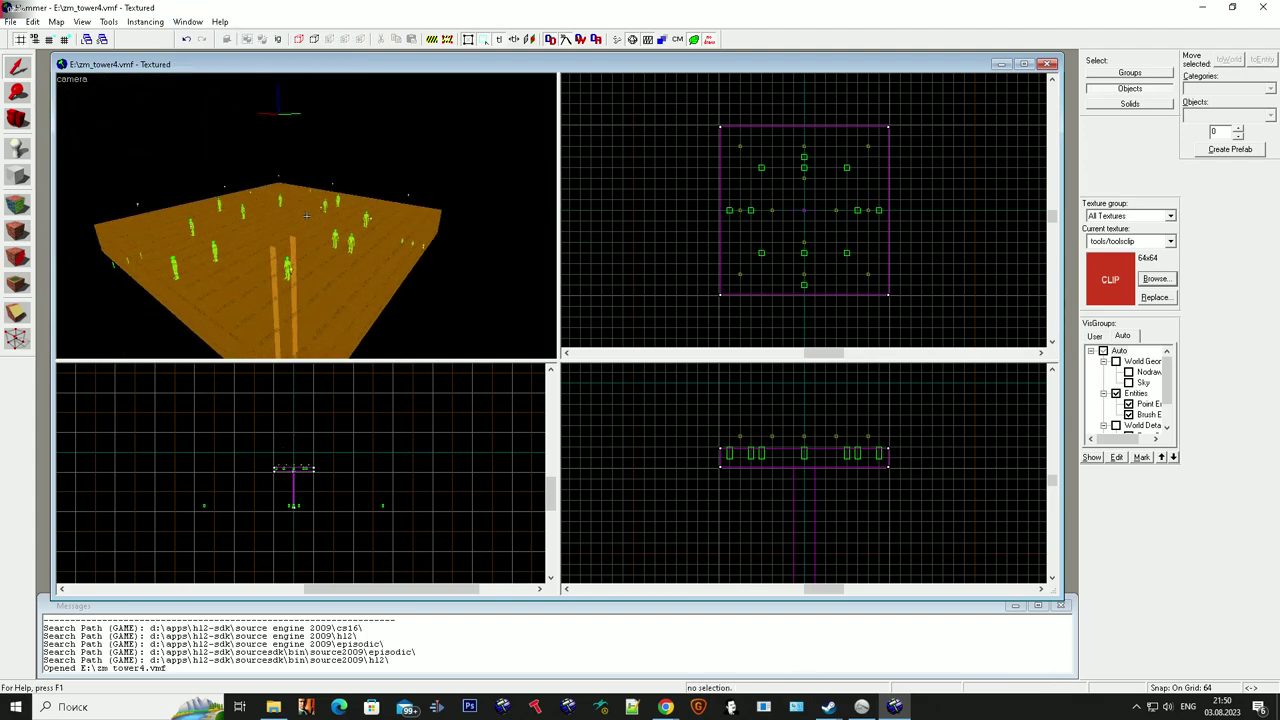
# Step: Reselect the light group together with the single light high above it and set their brightness colour to 255 255 198
pyautogui.hotkey('ctrl', 'z')
pyautogui.press('w')
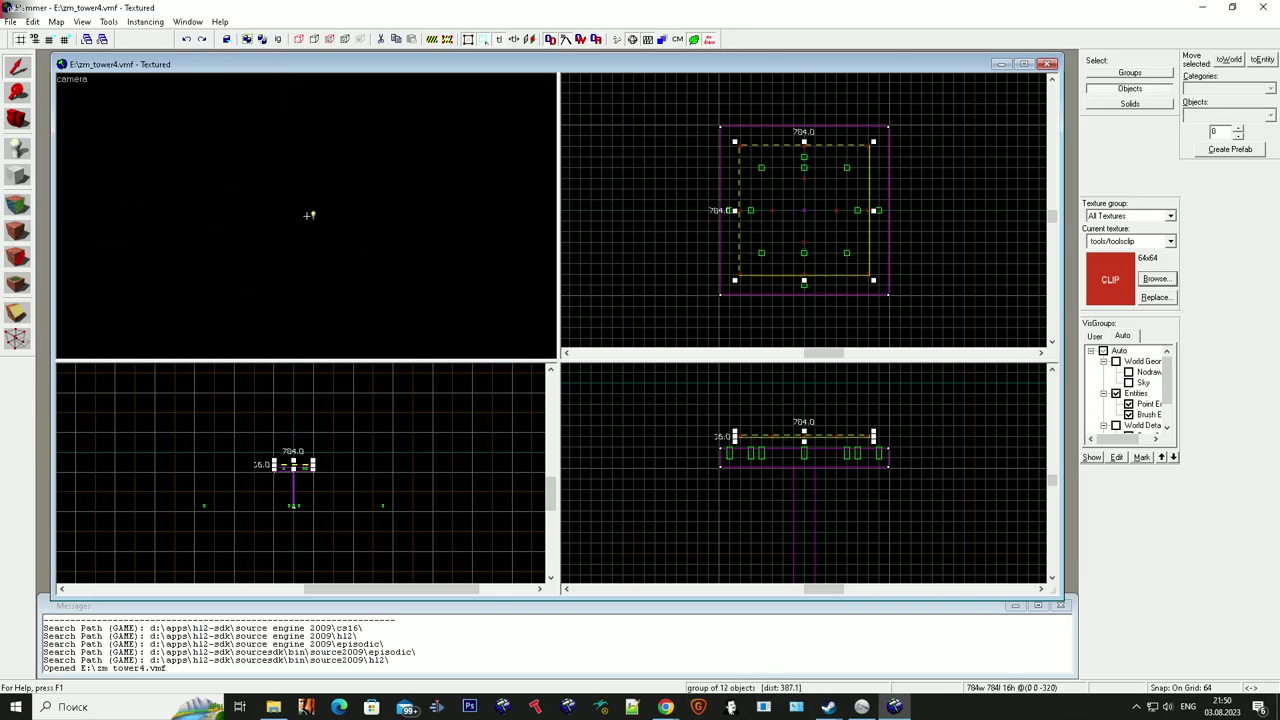
pyautogui.hotkey('alt', 'Return')
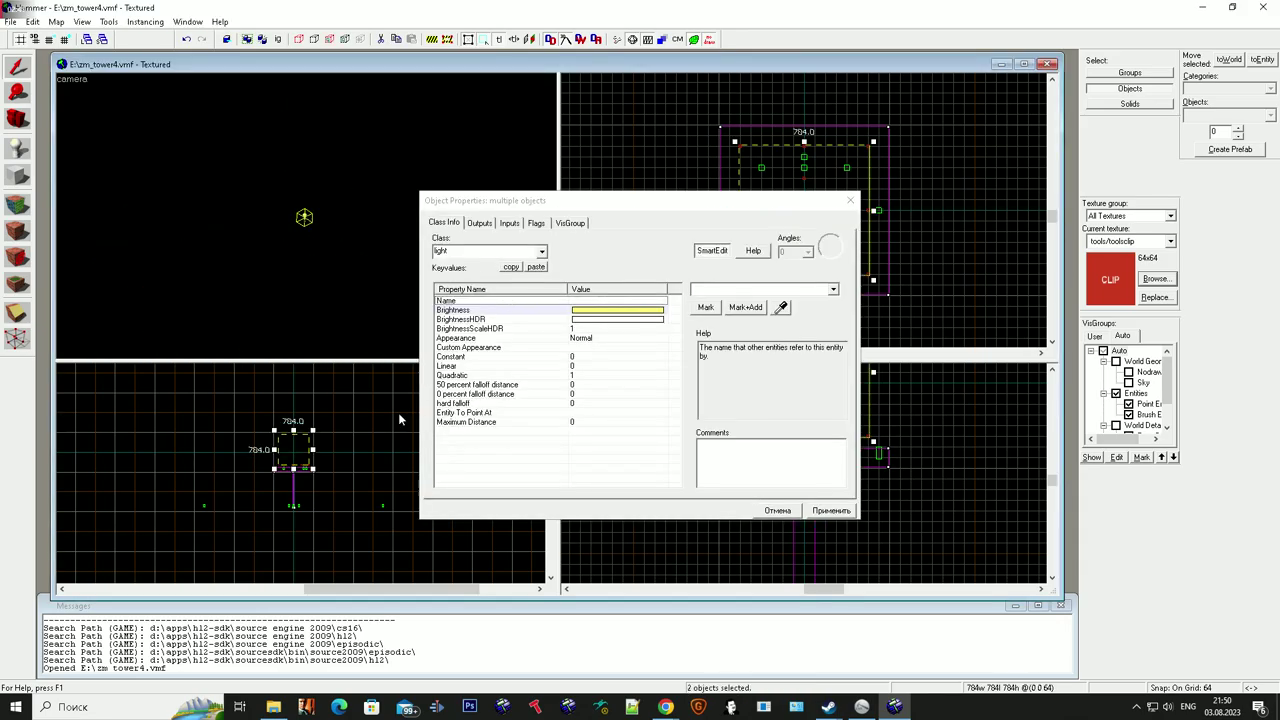
pyautogui.scroll(4, 290, 510)
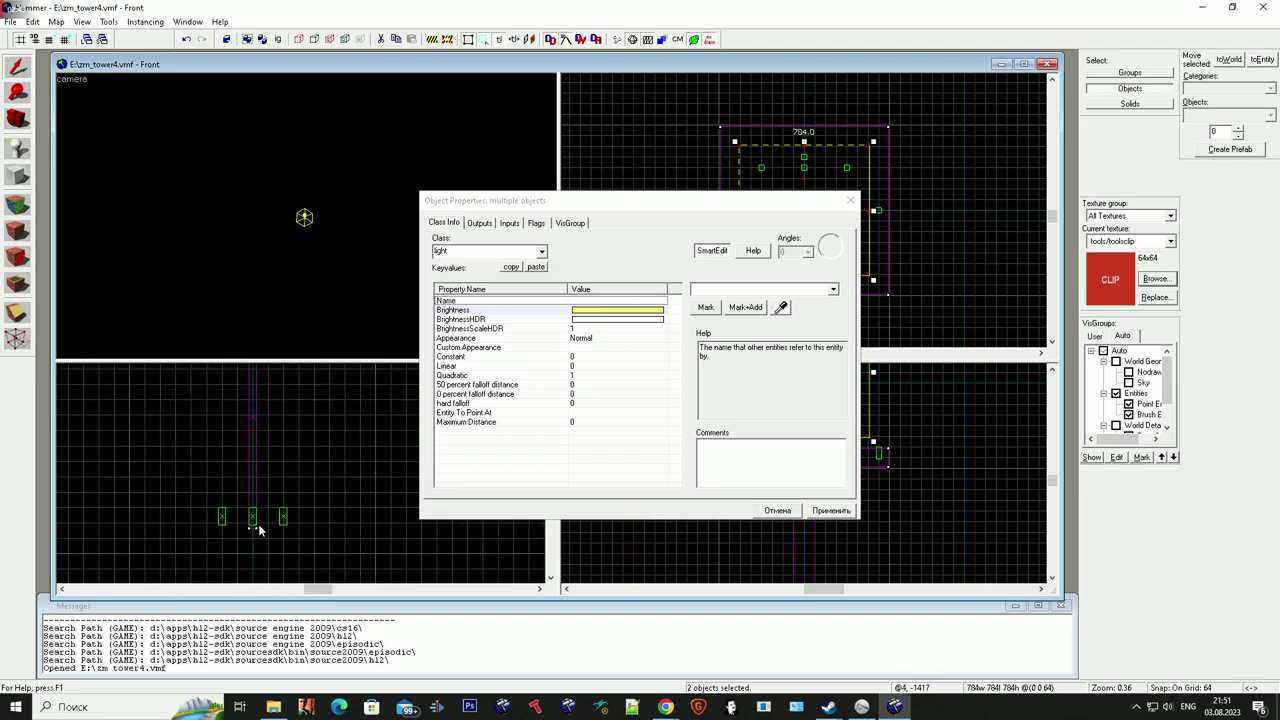
pyautogui.click(604, 313)
pyautogui.click(738, 309)
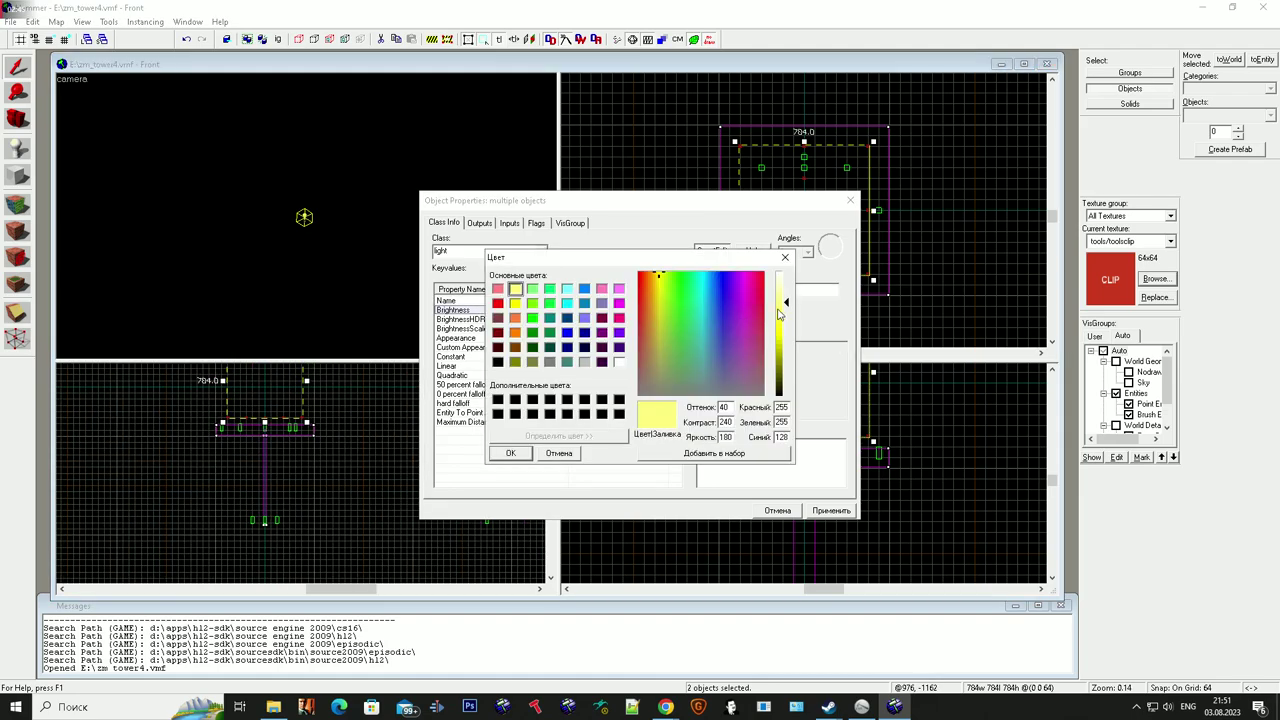
pyautogui.click(511, 453)
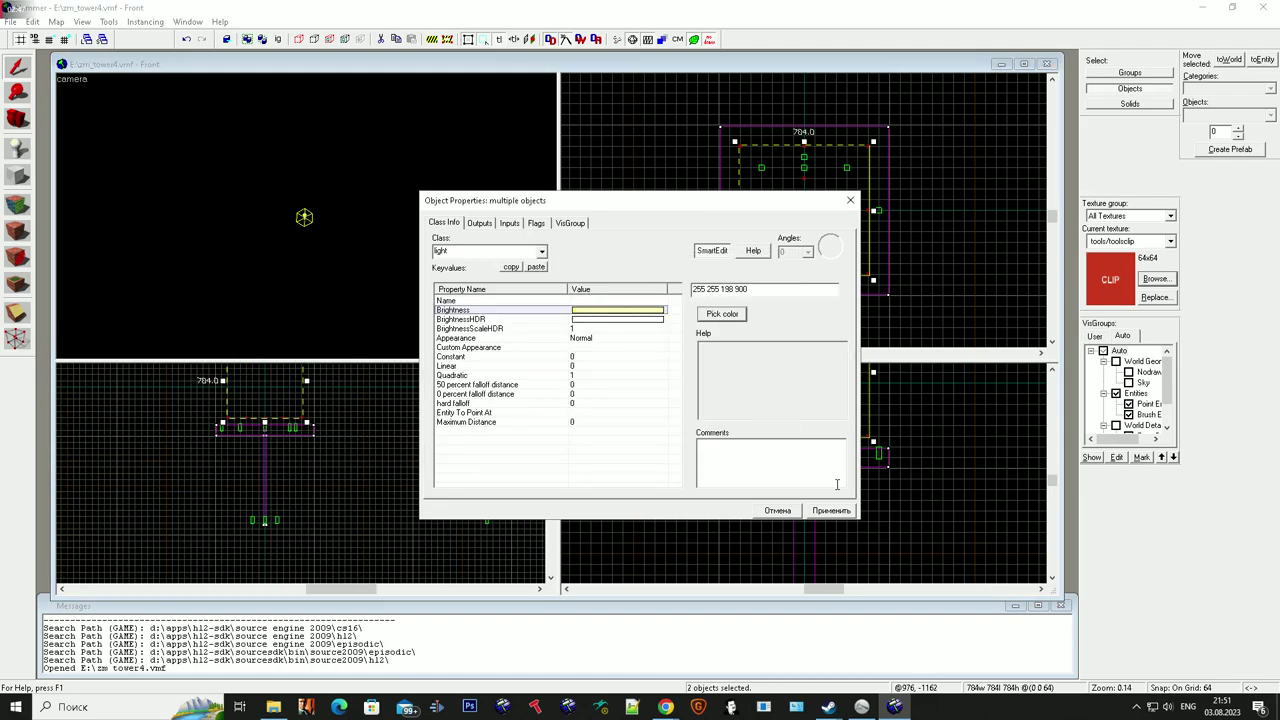
pyautogui.click(850, 203)
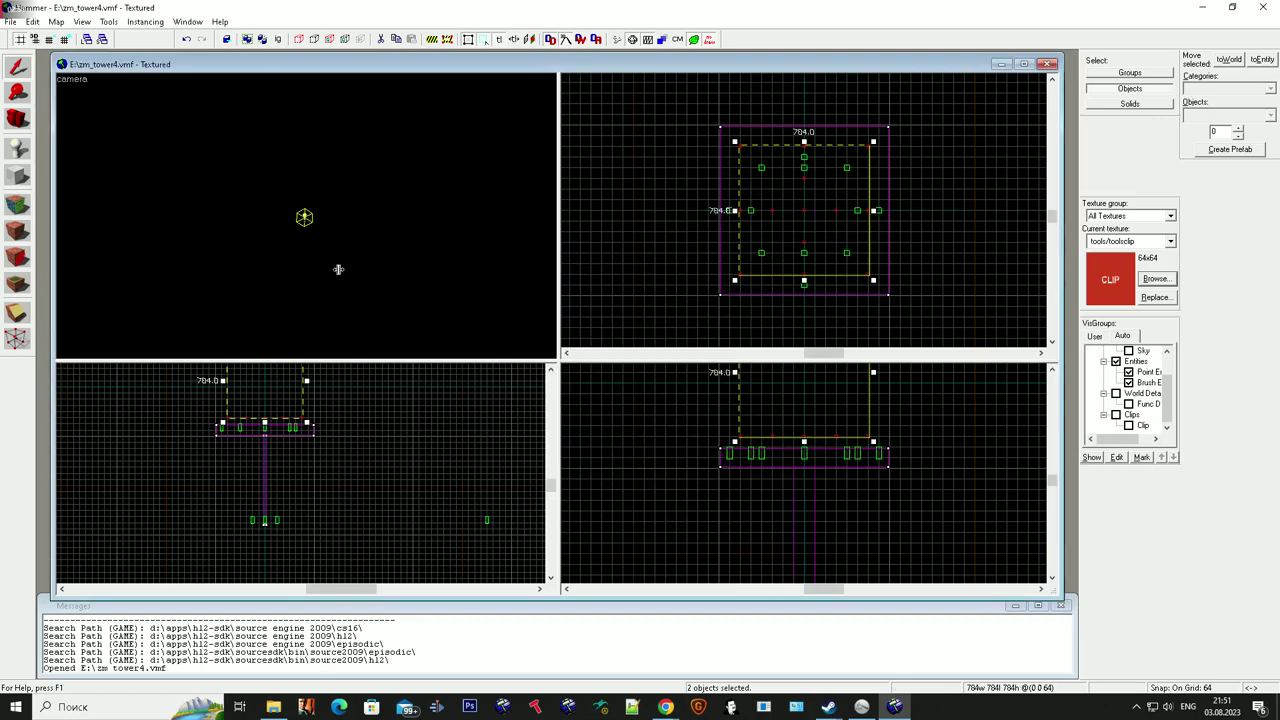
# Step: Deselect the lights and remove the func_buyzone brush that covers the tower platform
pyautogui.scroll(-5, 335, 290)
pyautogui.click(349, 320)
pyautogui.press('Escape')
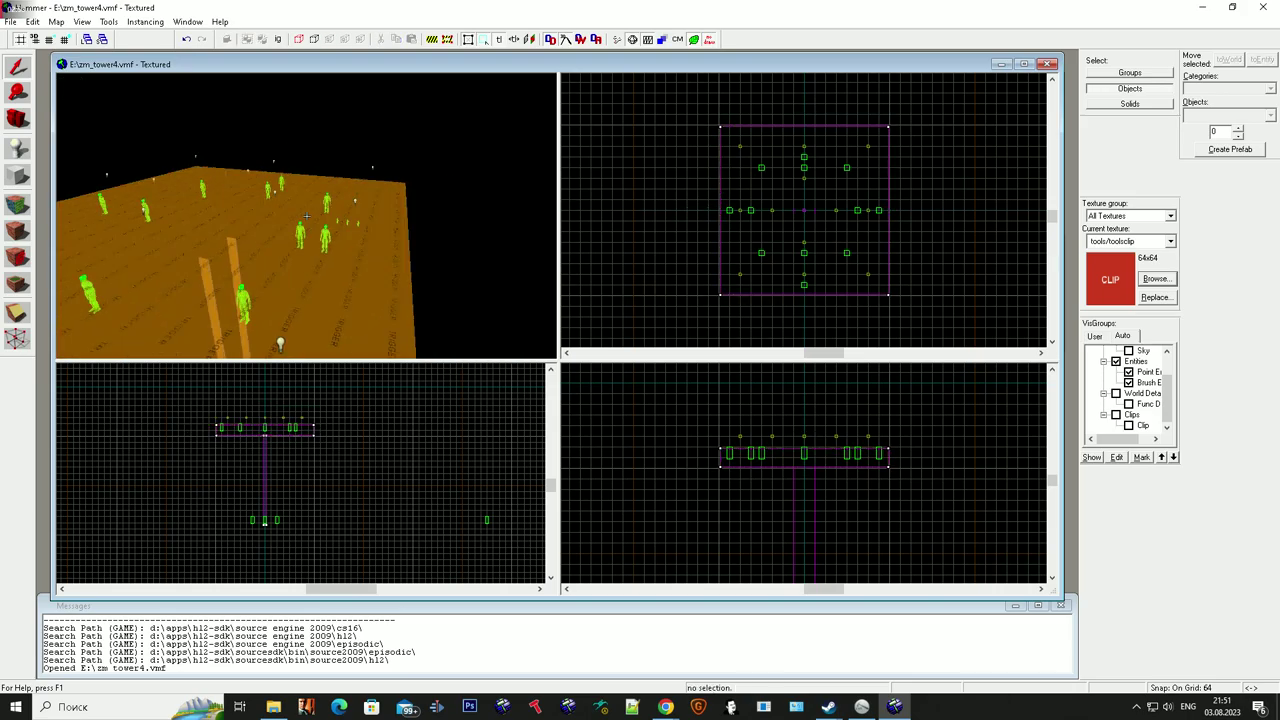
pyautogui.press('z')
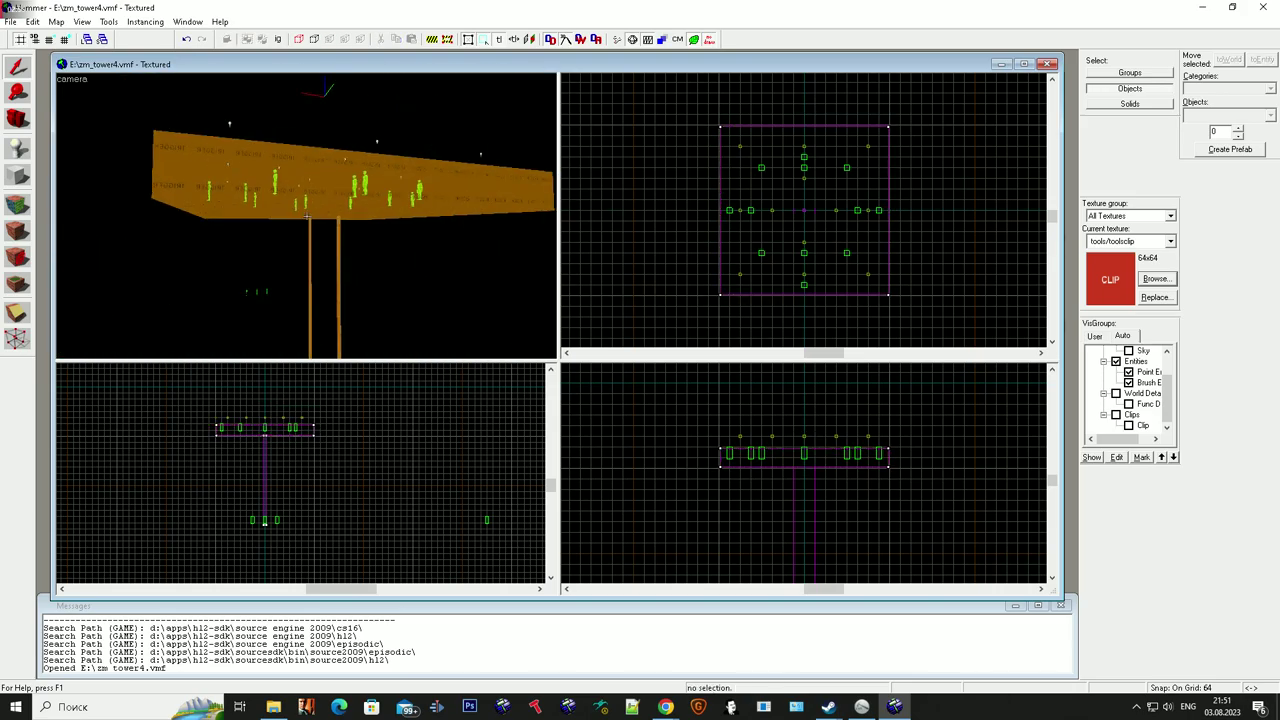
pyautogui.click(307, 216)
pyautogui.press('w')
pyautogui.press('w')
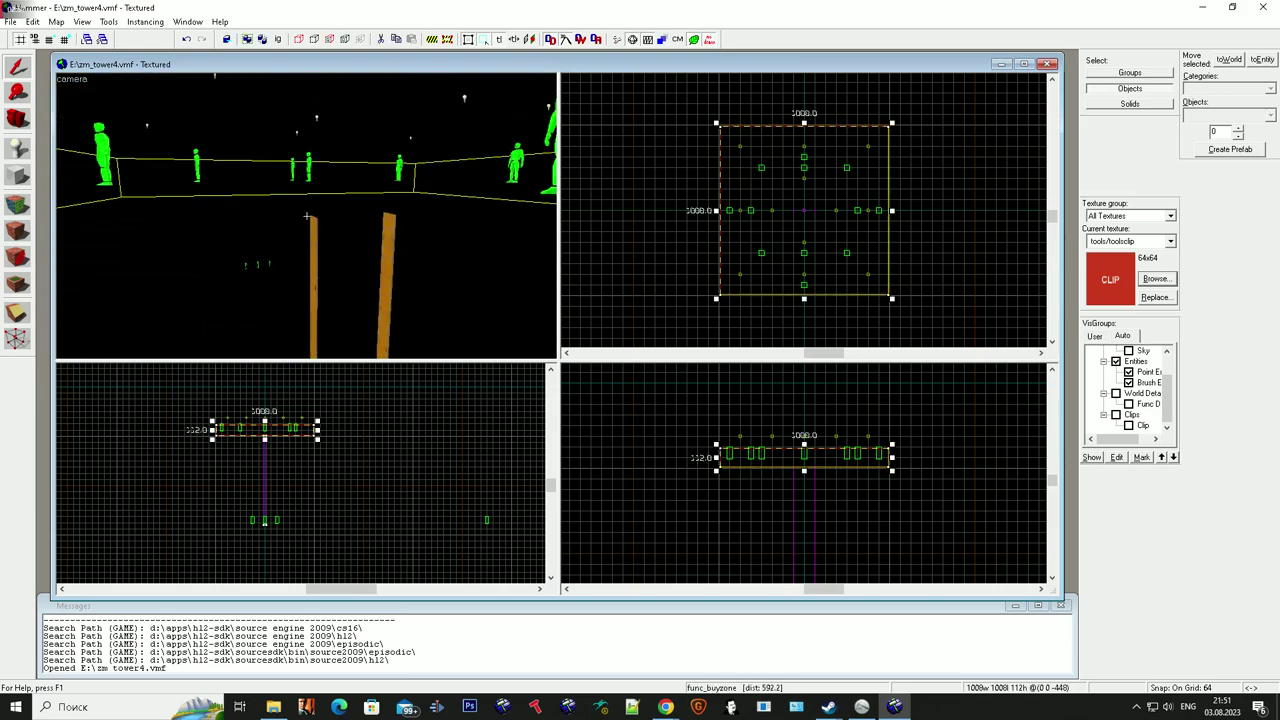
pyautogui.press('Escape')
# Step: Select the two adjoining func_ladder brushes of the ladder at x 64 in the tower shaft
pyautogui.click(307, 216)
pyautogui.press('d')
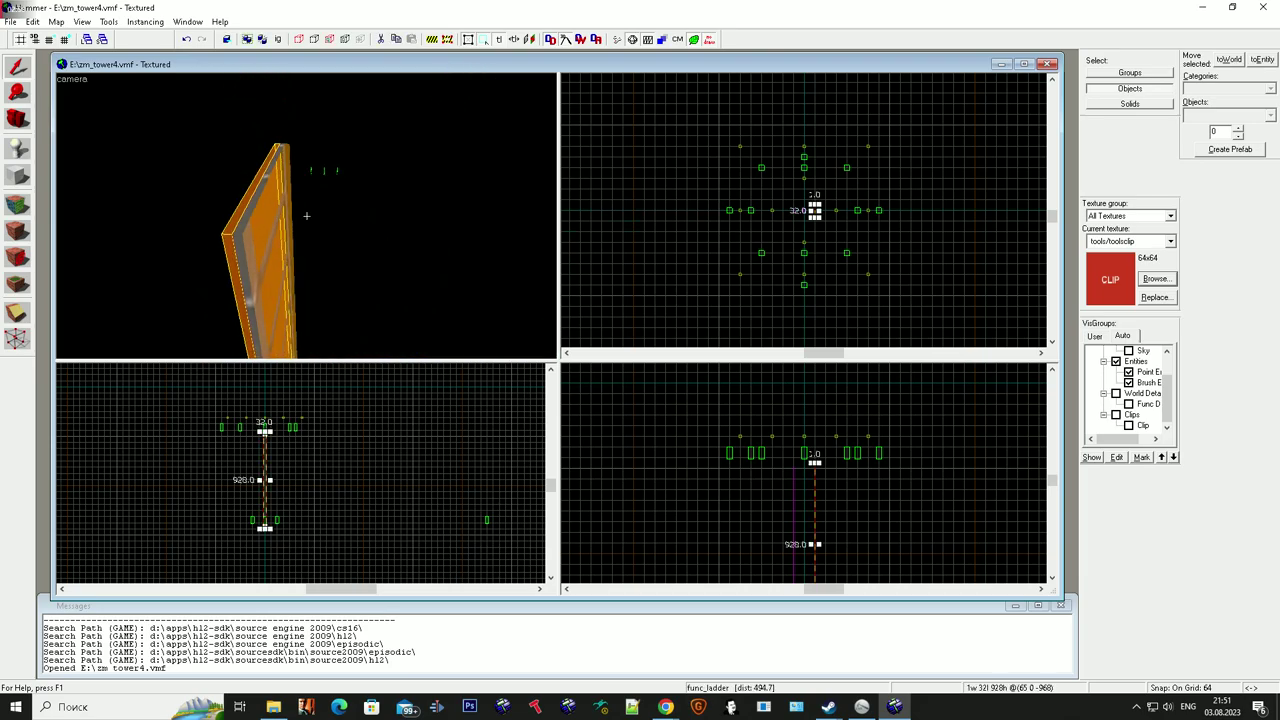
pyautogui.press('z')
pyautogui.press('super')
pyautogui.keyDown('ctrl'); pyautogui.click(288, 191); pyautogui.keyUp('ctrl')
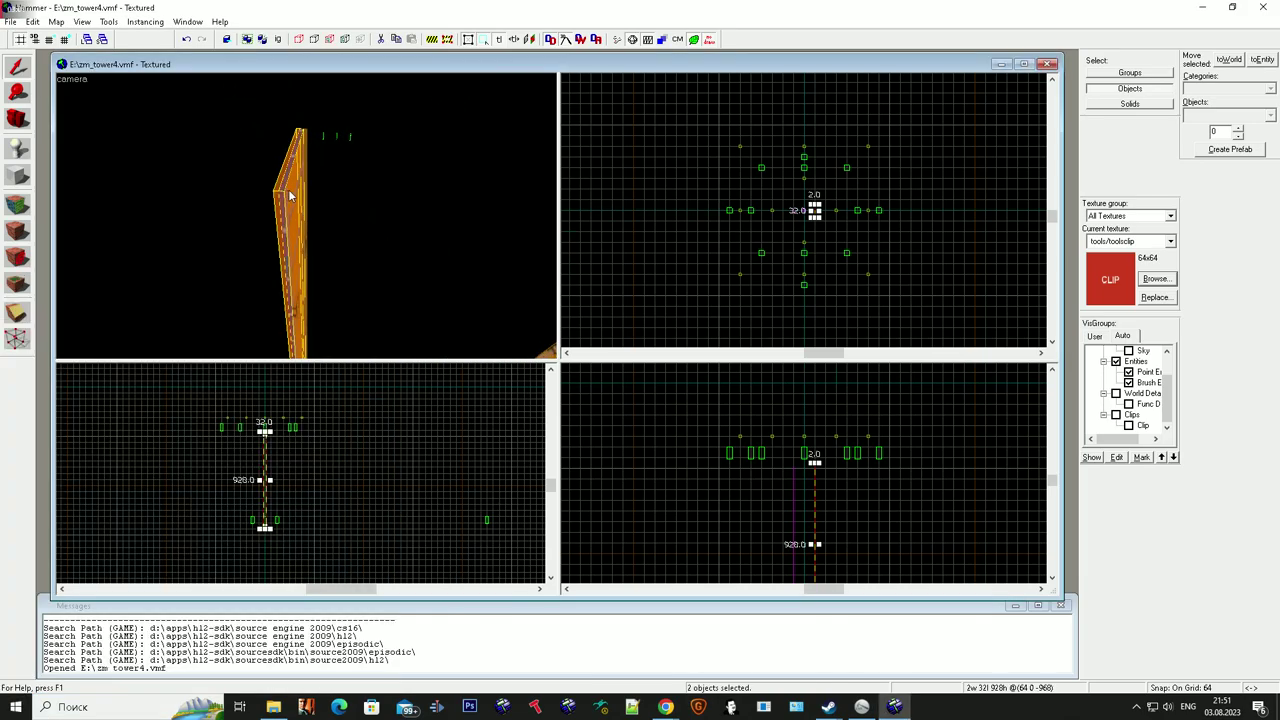
pyautogui.press('s')
pyautogui.press('d')
pyautogui.press('w')
# Step: Select all four func_ladder brushes of both tower ladders and tie them to a single func_detail entity
pyautogui.click(401, 224)
pyautogui.press('d')
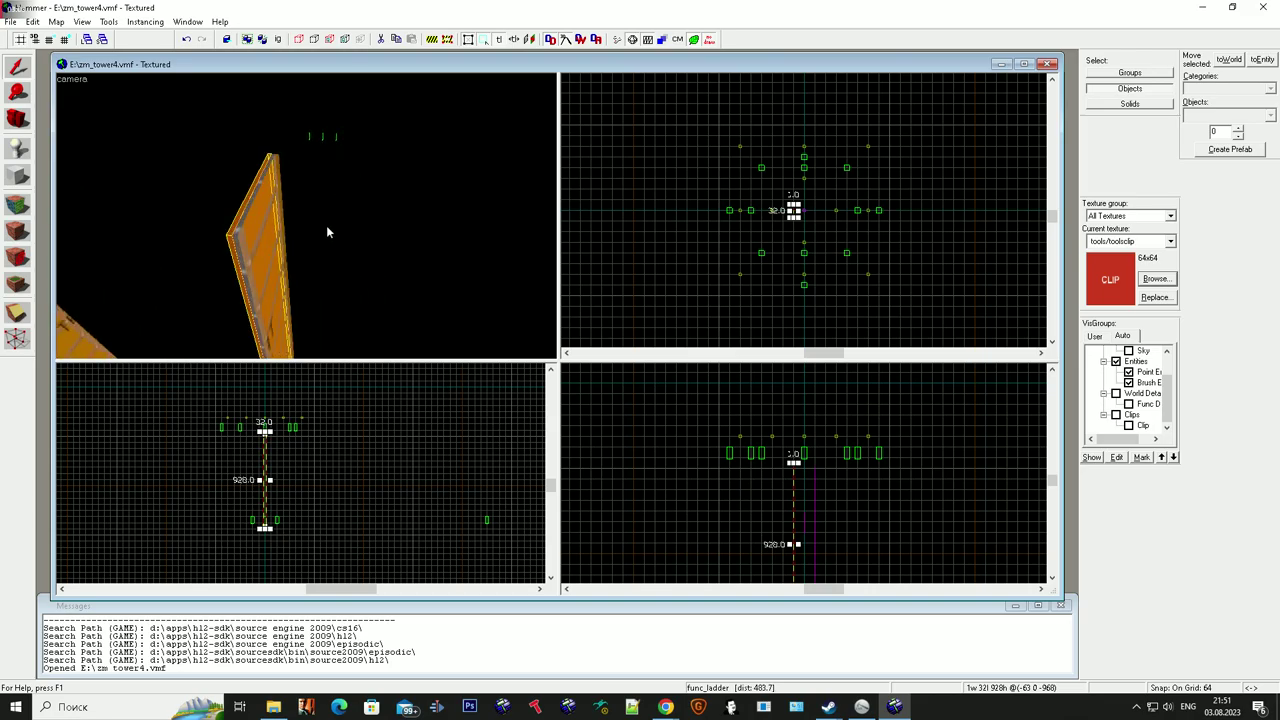
pyautogui.press('a')
pyautogui.press('w')
pyautogui.hotkey('alt', 'Return')
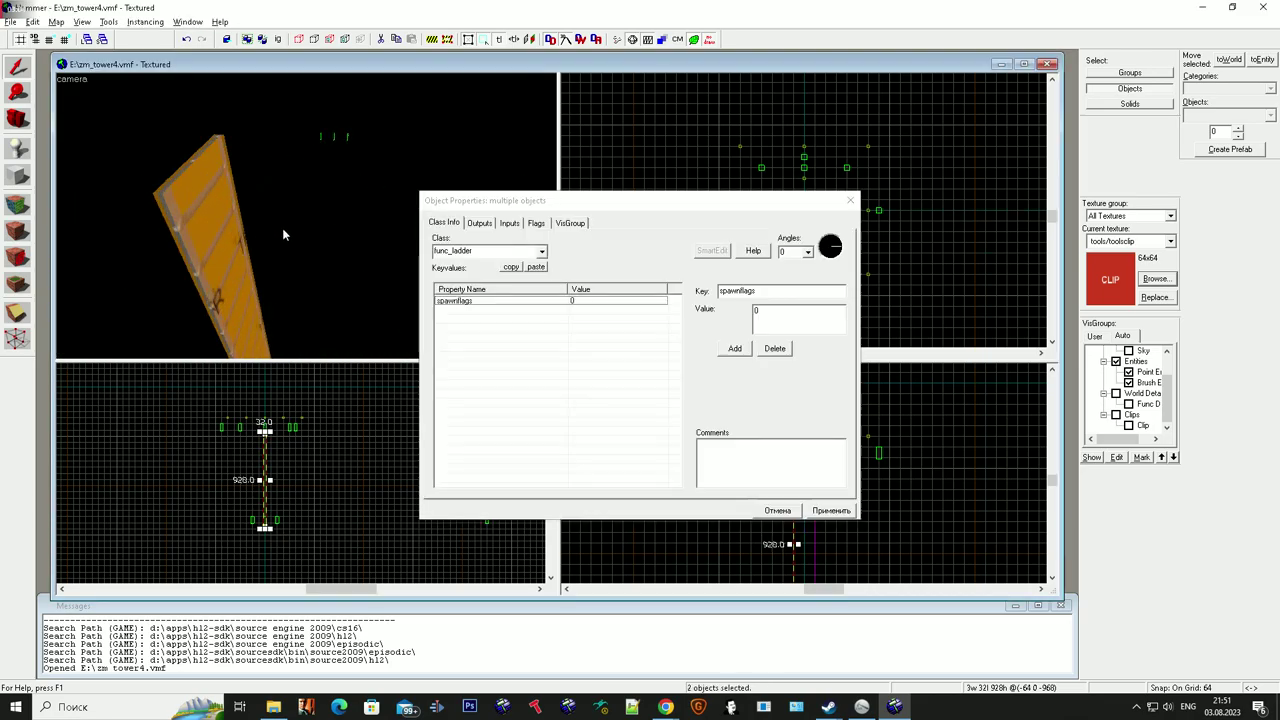
pyautogui.keyDown('ctrl'); pyautogui.click(249, 217); pyautogui.keyUp('ctrl')
pyautogui.press('a')
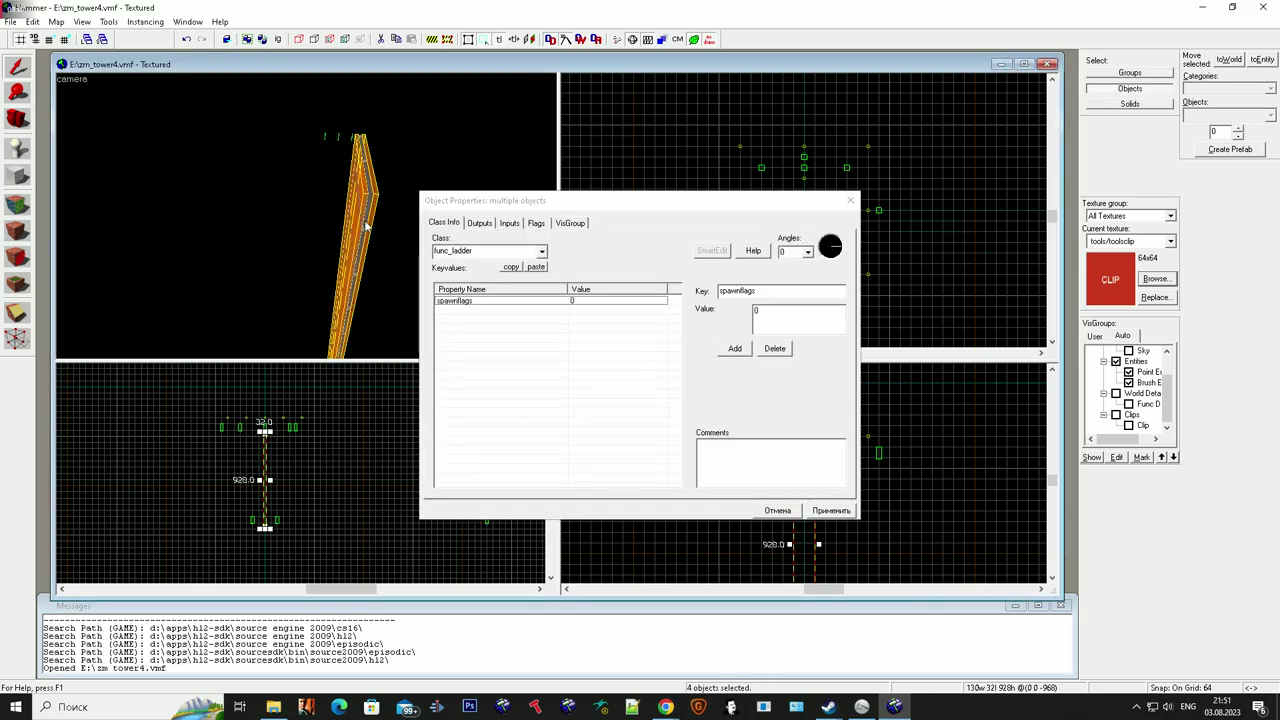
pyautogui.click(369, 225)
pyautogui.click(850, 201)
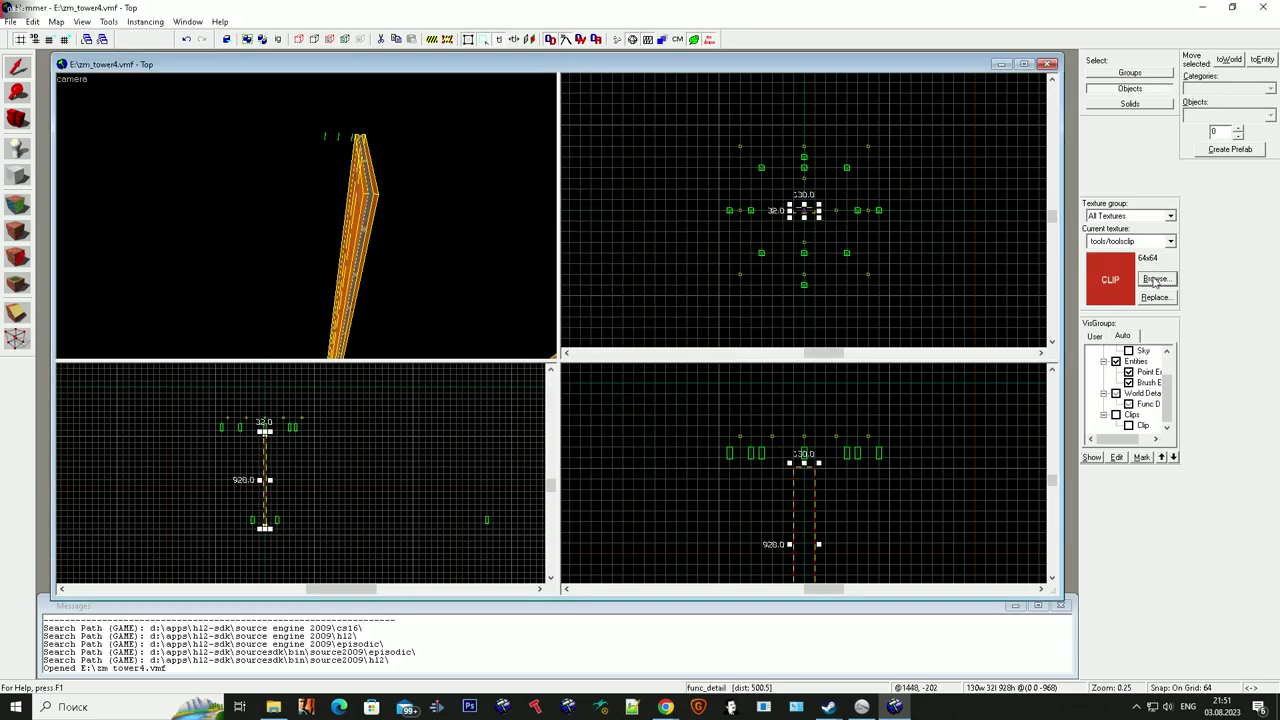
# Step: Find the tools/toolsinvisibleladder texture with the filter "invisible" and apply it to the func_detail ladder brushes
pyautogui.click(1157, 279)
pyautogui.write('invisible')
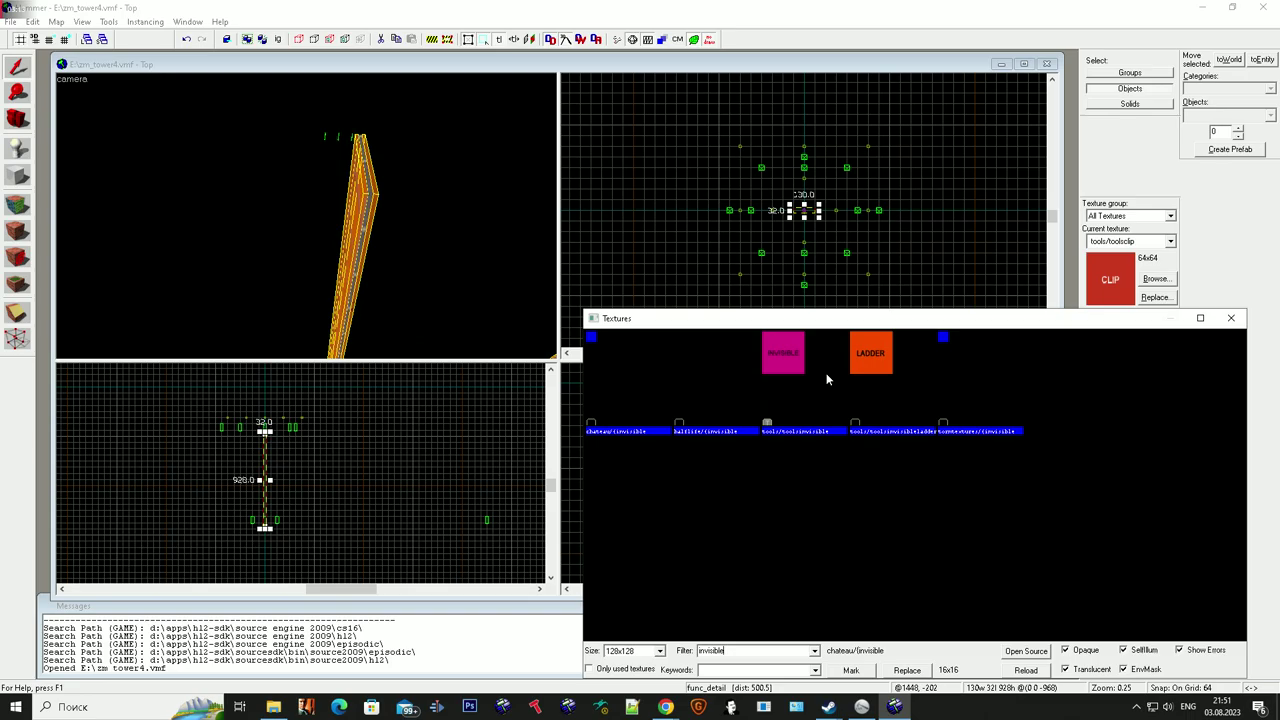
pyautogui.doubleClick(890, 390)
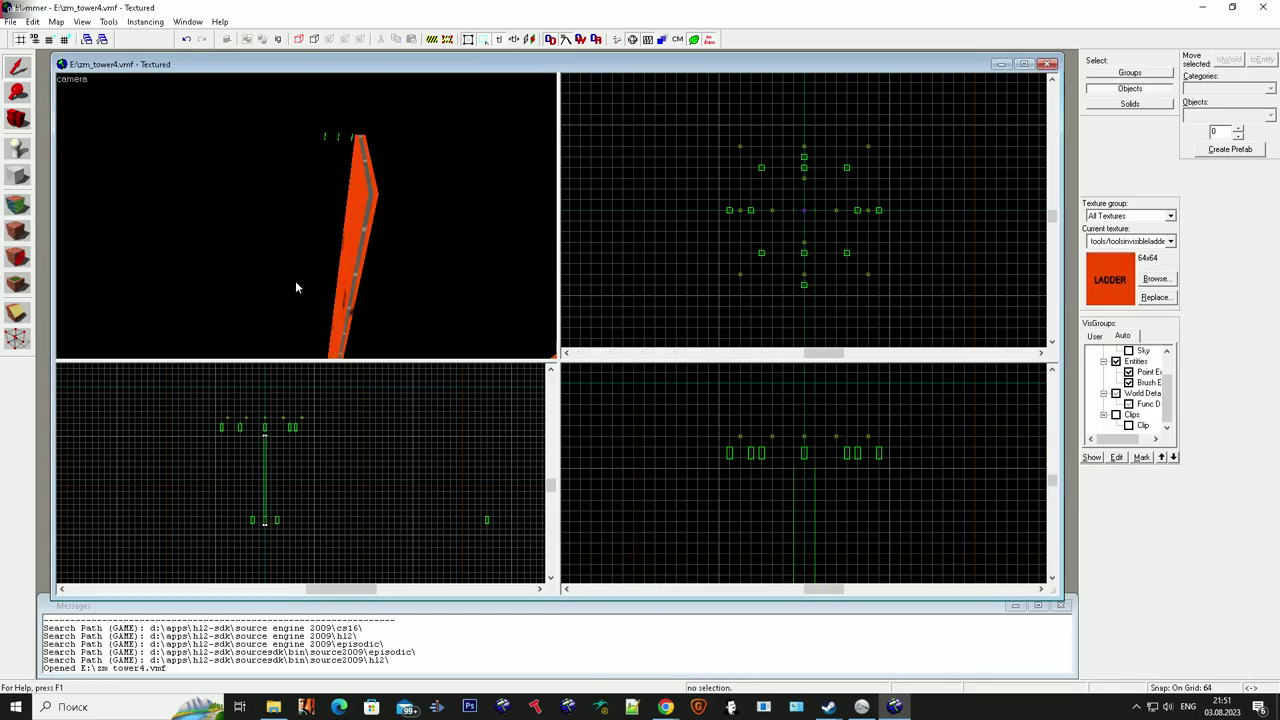
# Step: Show all the auto visgroups again, including the world geometry, world details and clips
pyautogui.press('z')
pyautogui.press('w')
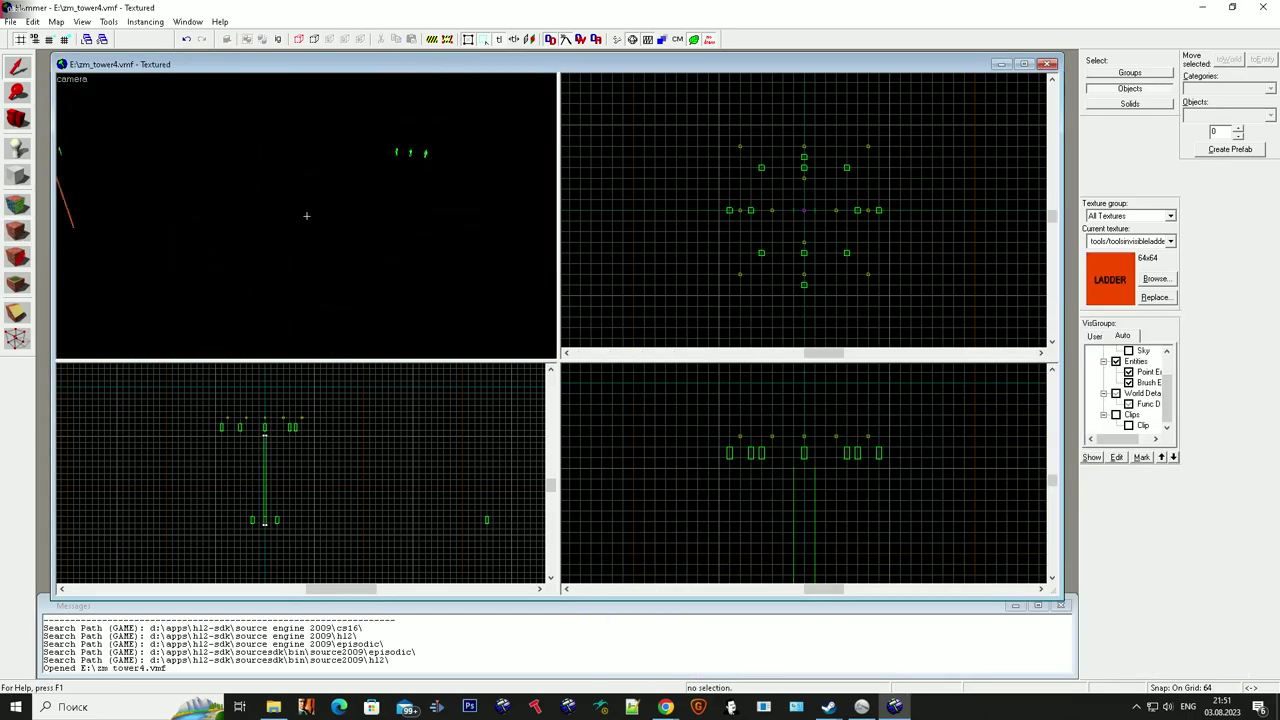
pyautogui.press('super')
pyautogui.click(1172, 398)
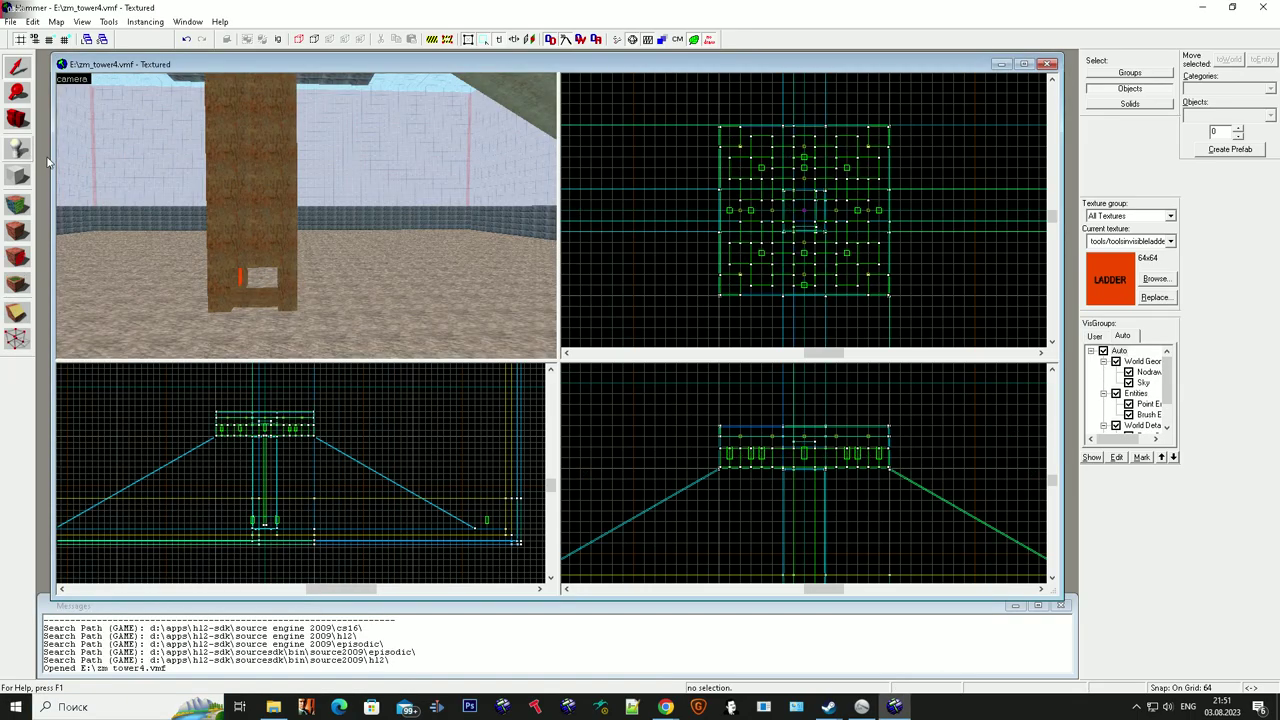
# Step: Set the entity class to info_node and place the first node on the arena floor
pyautogui.click(1266, 116)
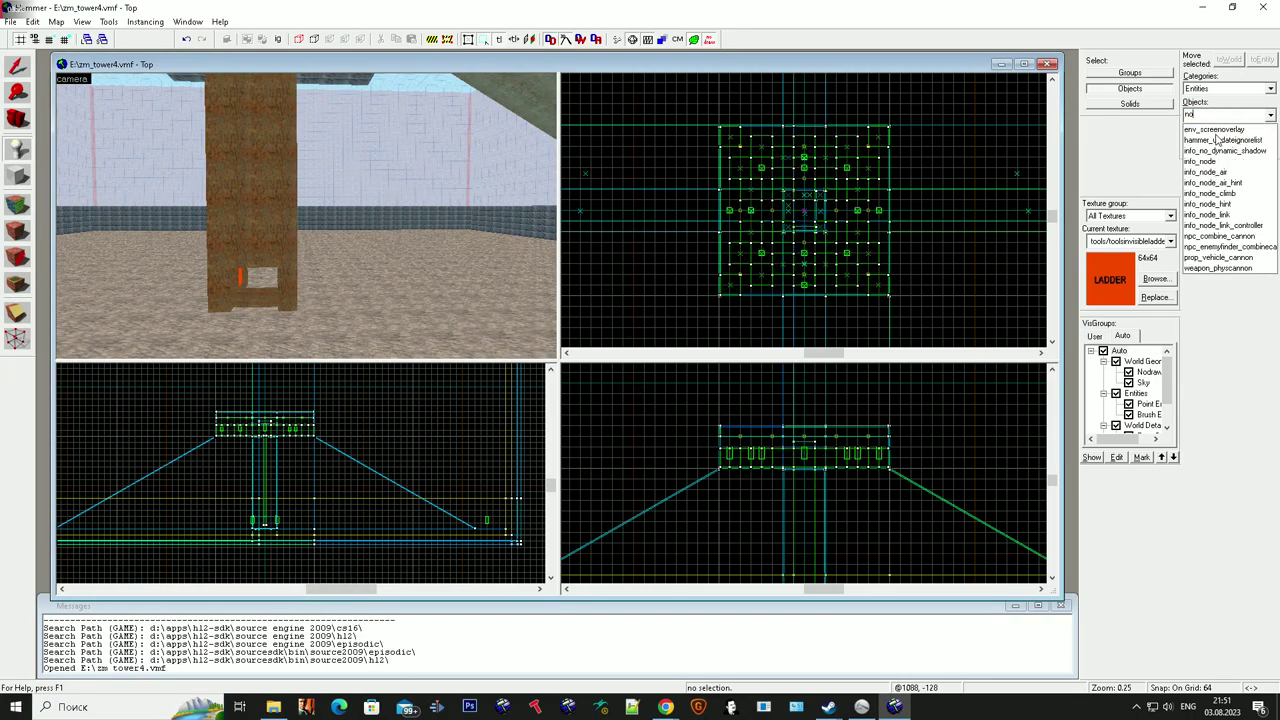
pyautogui.click(1213, 140)
pyautogui.click(1271, 116)
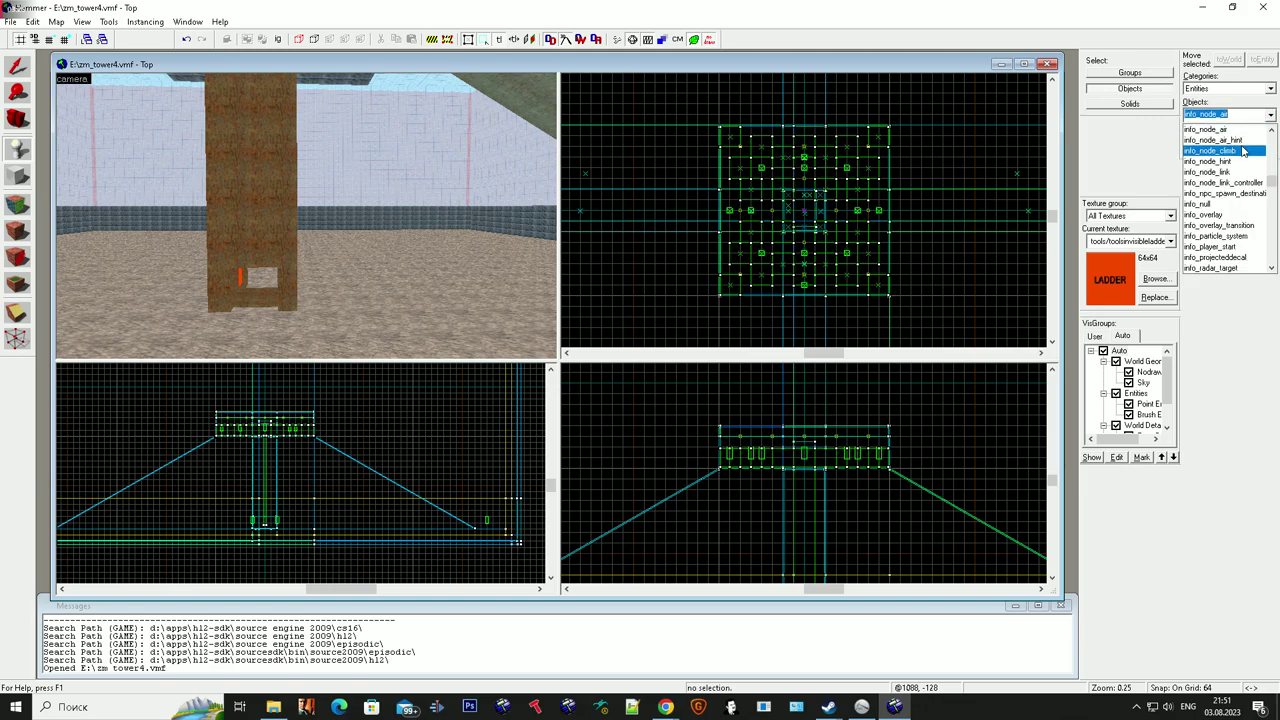
pyautogui.click(1218, 186)
pyautogui.press('z')
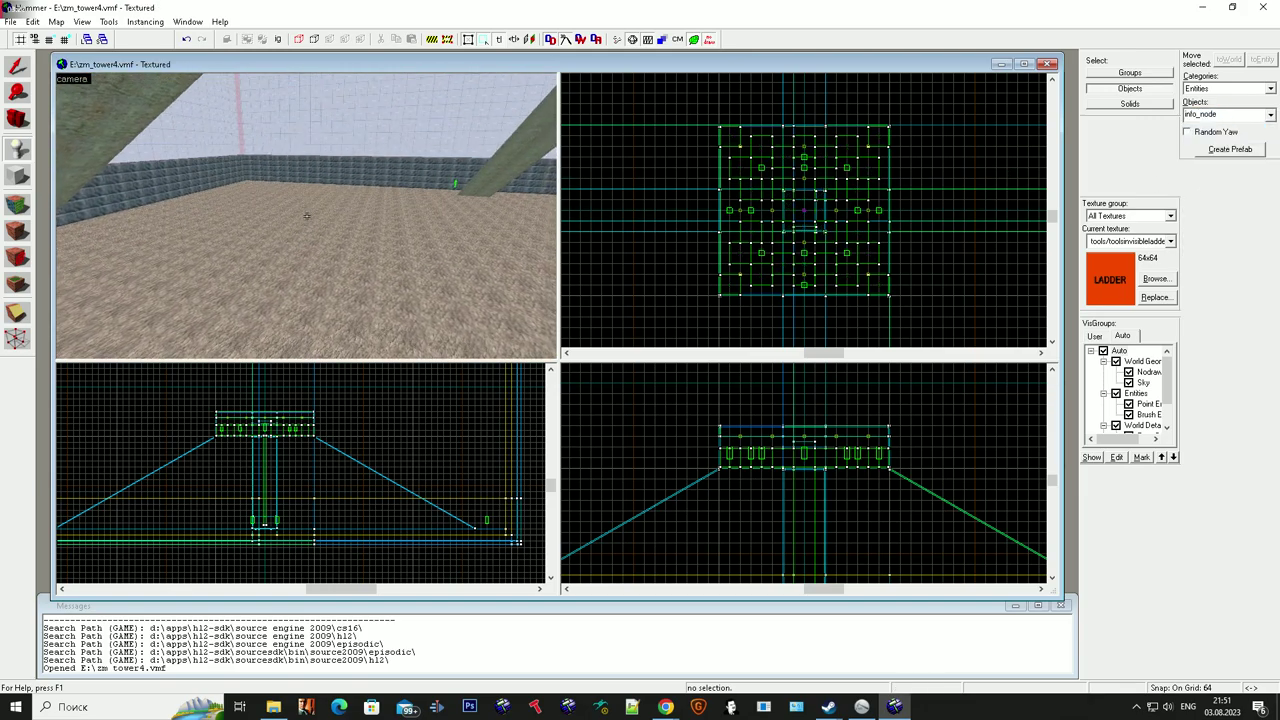
pyautogui.click(307, 216)
pyautogui.press('a')
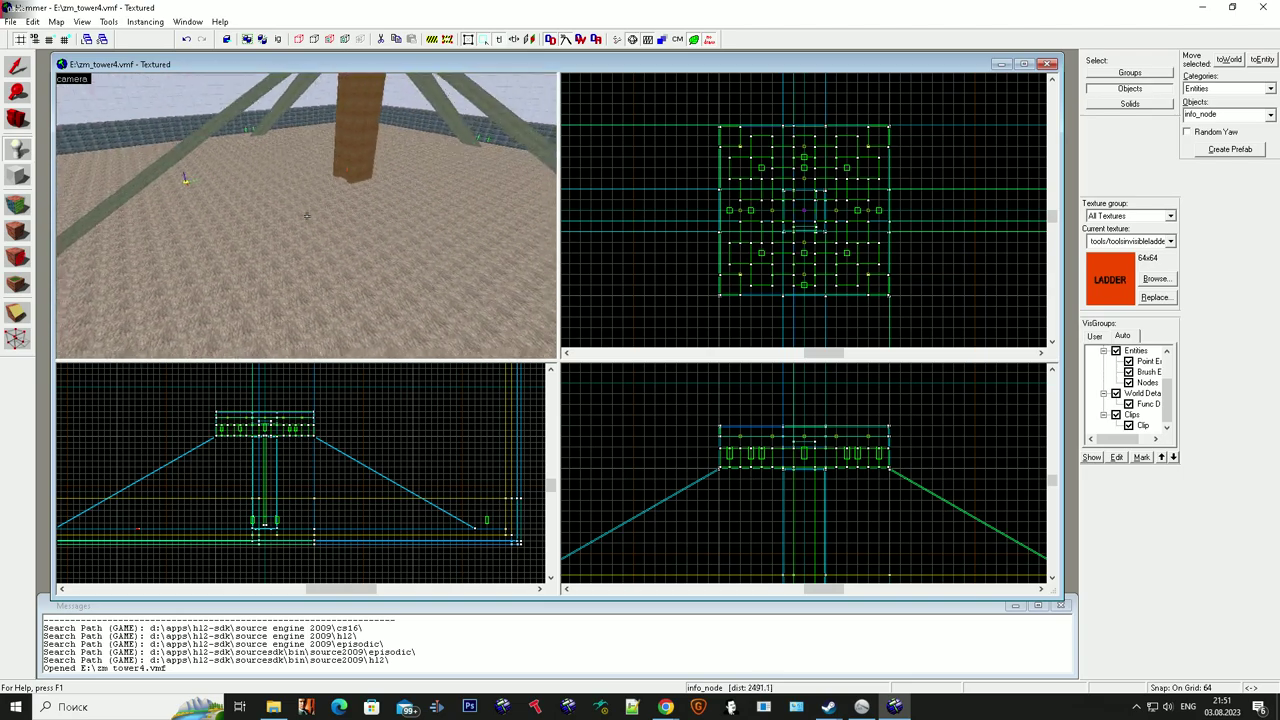
# Step: Place info_node entities across the open arena floor around the foot of the nearest tower ramp
pyautogui.press('s')
pyautogui.press('super')
pyautogui.click(97, 191)
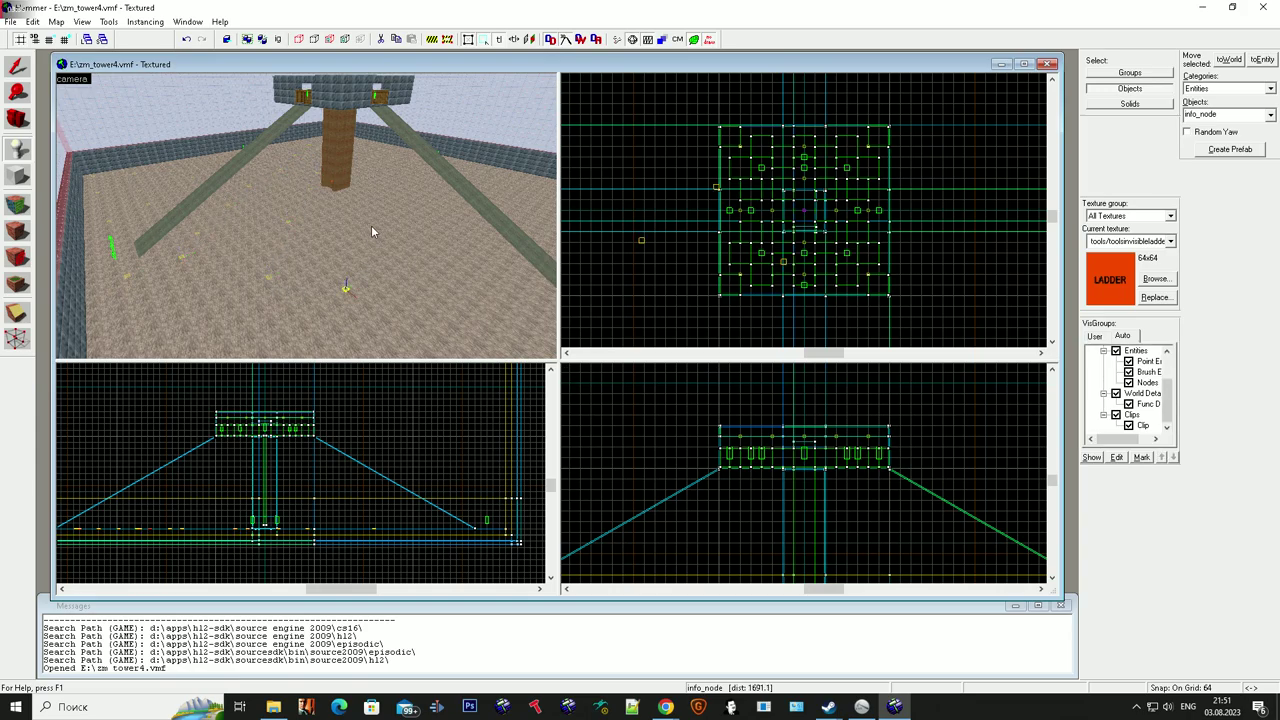
pyautogui.click(390, 292)
pyautogui.click(236, 312)
pyautogui.press('s')
pyautogui.press('d')
pyautogui.click(154, 279)
pyautogui.press('Down')
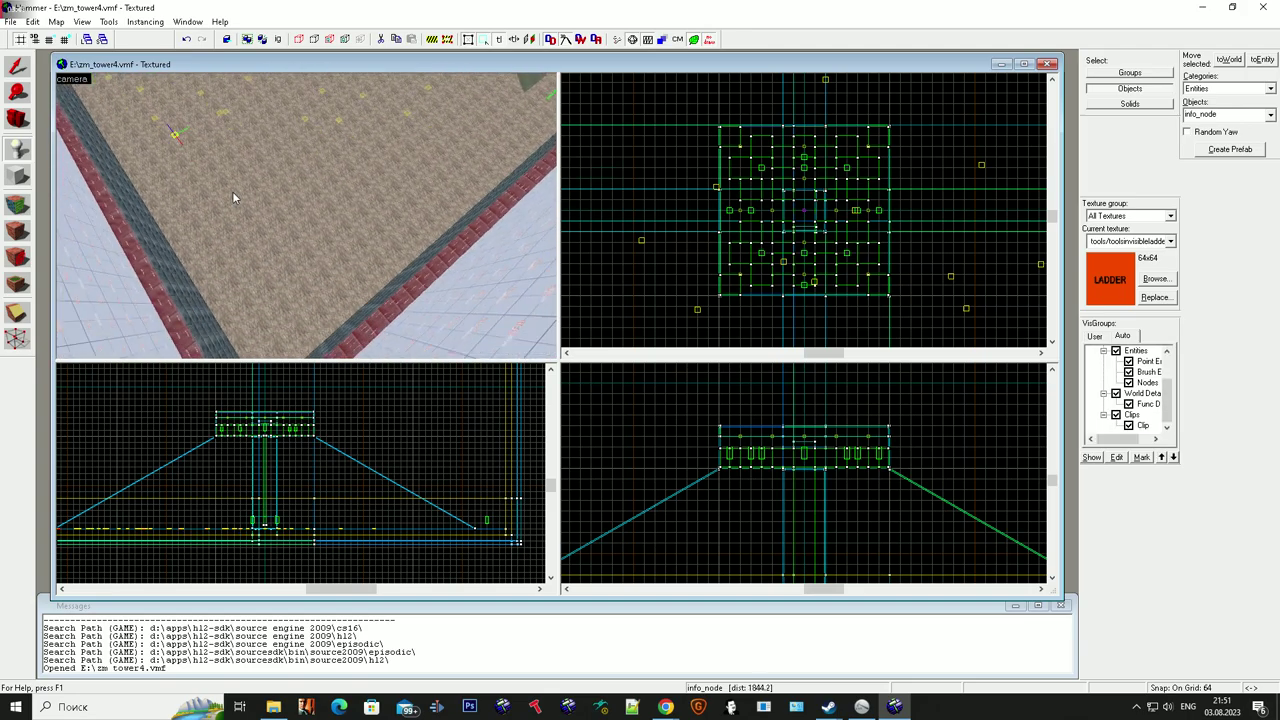
# Step: Scatter info_node entities over the floor in the arena corner where the two perimeter walls meet
pyautogui.moveTo(228, 265); pyautogui.dragTo(395, 241)
pyautogui.click(363, 195)
pyautogui.click(393, 197)
pyautogui.click(367, 240)
pyautogui.click(325, 153)
pyautogui.click(281, 183)
pyautogui.click(256, 243)
pyautogui.click(222, 193)
pyautogui.click(170, 181)
pyautogui.click(112, 101)
pyautogui.click(240, 149)
pyautogui.click(250, 181)
pyautogui.click(266, 203)
pyautogui.click(306, 233)
# Step: Extend the info_node coverage over the floor from that corner toward the tower, between the two ramps
pyautogui.scroll(-3, 256, 135)
pyautogui.scroll(3, 281, 322)
pyautogui.click(376, 239)
pyautogui.press('Up')
pyautogui.click(346, 284)
pyautogui.click(289, 192)
pyautogui.click(293, 114)
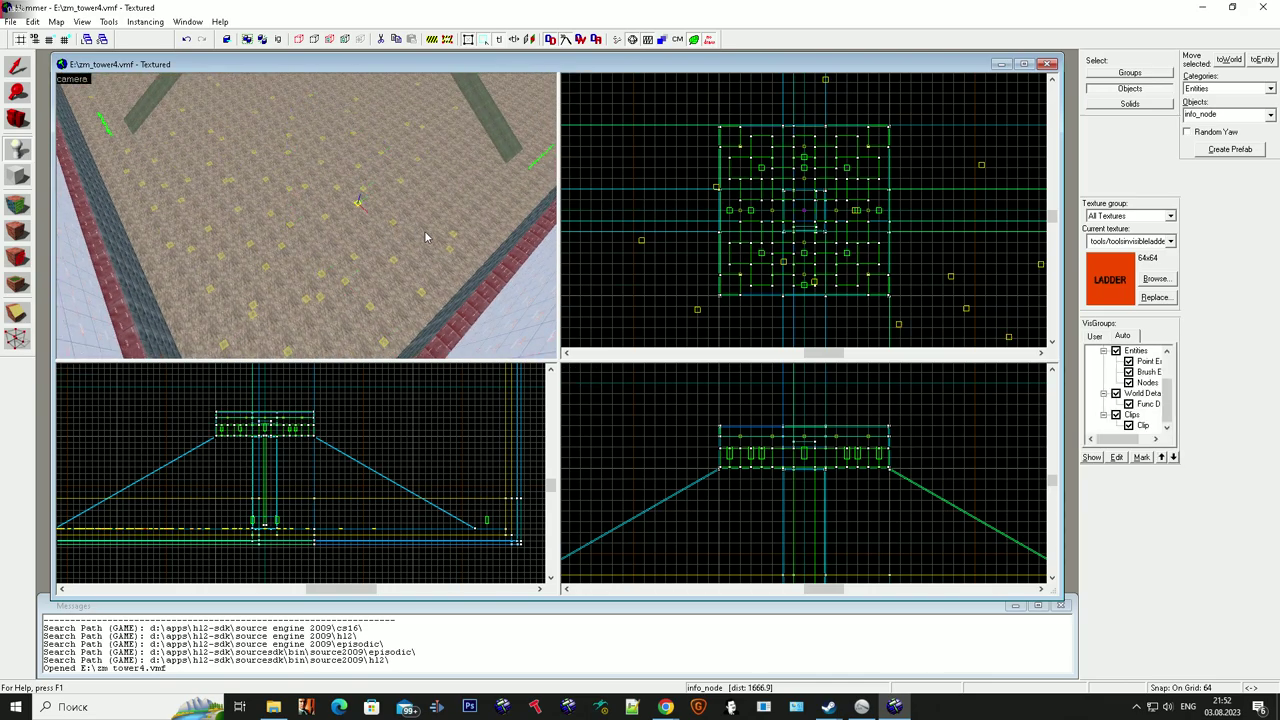
pyautogui.click(454, 135)
# Step: Place info_node entities beside the next ramp's foot and in a row along the perimeter wall to the corner
pyautogui.scroll(-3, 470, 190)
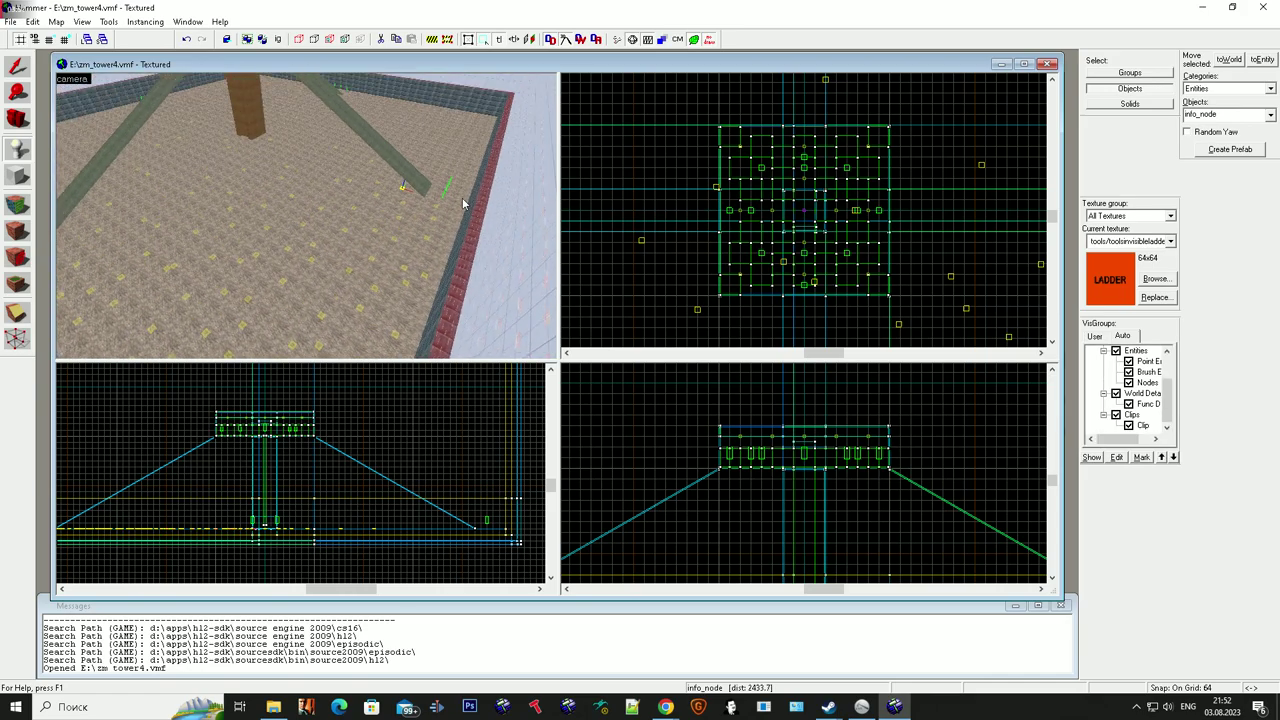
pyautogui.press('w')
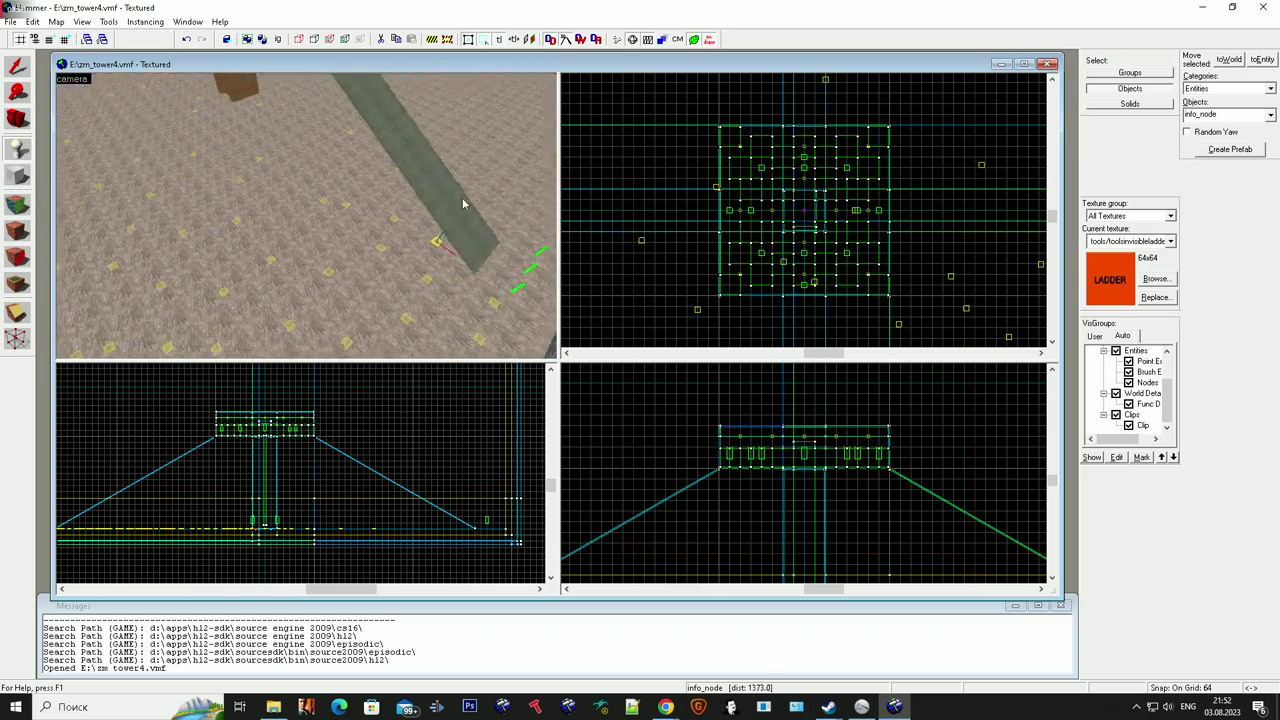
pyautogui.press('d')
pyautogui.click(350, 254)
pyautogui.click(374, 281)
pyautogui.click(386, 283)
pyautogui.click(391, 283)
pyautogui.click(436, 285)
pyautogui.click(458, 283)
pyautogui.moveTo(462, 284); pyautogui.dragTo(168, 238)
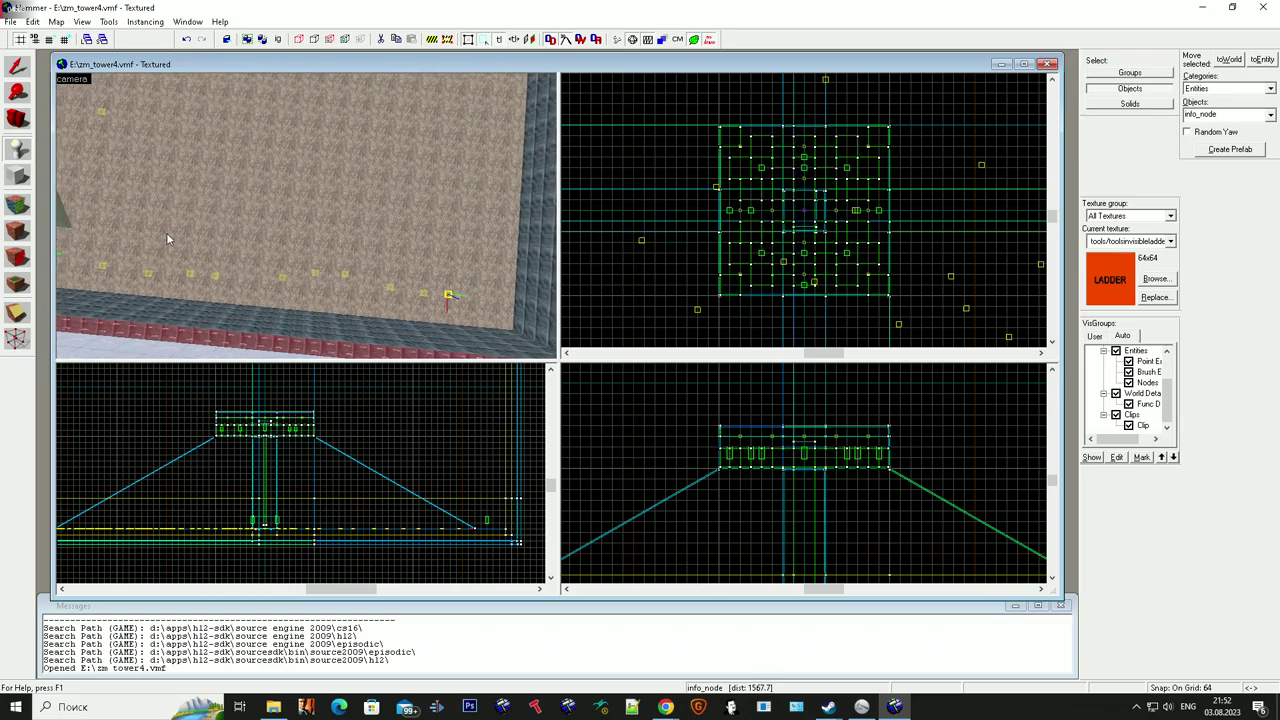
# Step: Add info_node entities to the empty floor in the arena corner at the end of the wall row
pyautogui.click(142, 148)
pyautogui.click(437, 197)
pyautogui.click(456, 227)
pyautogui.click(484, 264)
pyautogui.click(486, 304)
pyautogui.click(439, 324)
pyautogui.press('z')
pyautogui.press('z')
# Step: Fill the large open floor area beside the perimeter wall with scattered info_node entities
pyautogui.click(313, 260)
pyautogui.click(309, 229)
pyautogui.click(302, 127)
pyautogui.click(241, 115)
pyautogui.click(238, 174)
pyautogui.click(255, 209)
pyautogui.click(343, 115)
pyautogui.click(398, 128)
pyautogui.click(393, 167)
pyautogui.click(377, 202)
pyautogui.click(433, 224)
pyautogui.click(450, 202)
pyautogui.click(436, 118)
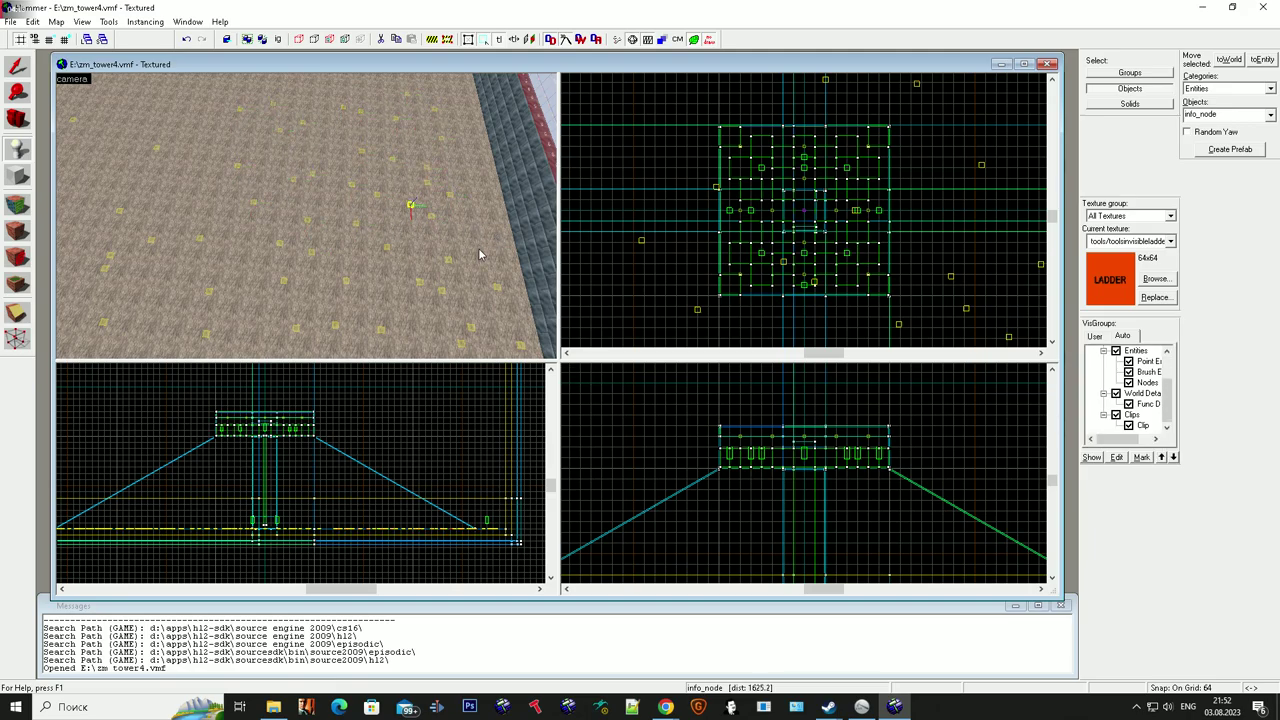
pyautogui.click(451, 97)
# Step: Place info_node entities on the floor around the ramp and between it and the tower base
pyautogui.press('z')
pyautogui.press('z')
pyautogui.click(263, 184)
pyautogui.click(296, 219)
pyautogui.click(231, 262)
pyautogui.click(158, 216)
pyautogui.click(139, 233)
pyautogui.click(258, 167)
pyautogui.press('d')
pyautogui.click(284, 143)
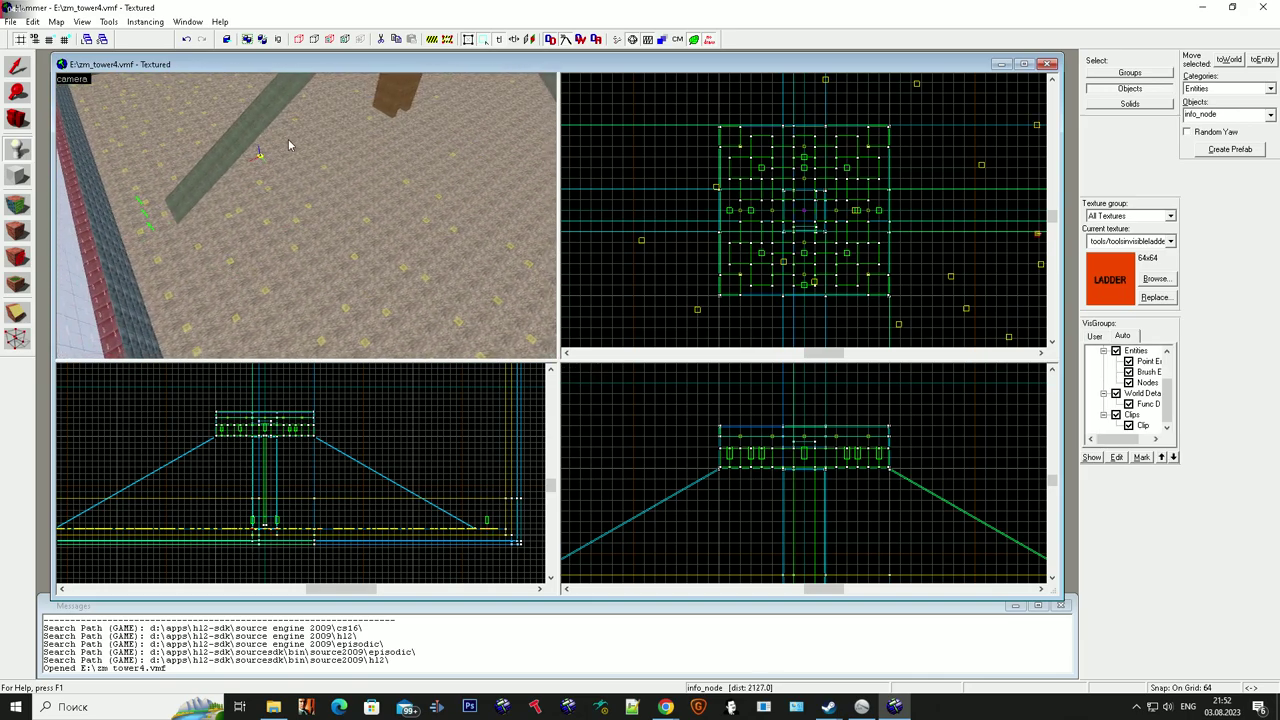
pyautogui.click(291, 124)
pyautogui.click(301, 130)
pyautogui.click(304, 180)
# Step: Continue the info_node coverage across the floor past the tower to the green player models at the ramp foot
pyautogui.press('d')
pyautogui.press('d')
pyautogui.click(299, 195)
pyautogui.click(294, 157)
pyautogui.press('d')
pyautogui.click(278, 114)
pyautogui.click(268, 89)
pyautogui.press('d')
pyautogui.press('z')
pyautogui.press('z')
pyautogui.click(367, 189)
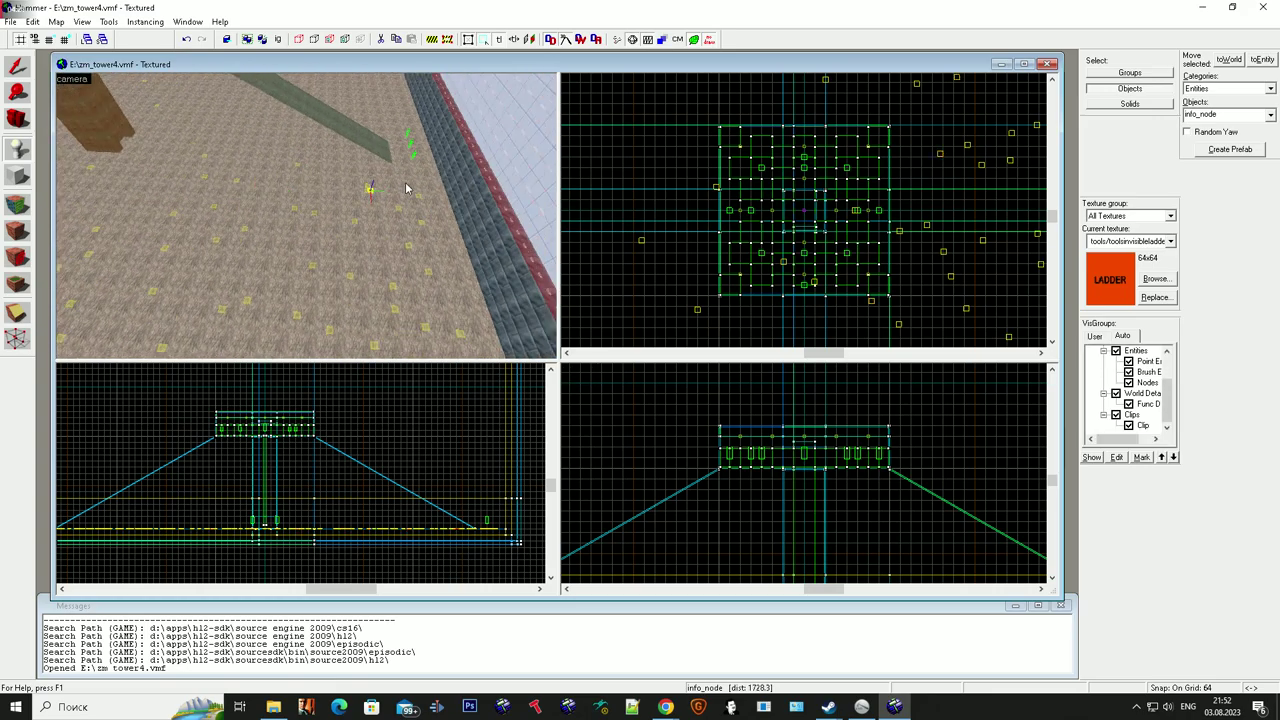
pyautogui.click(403, 186)
# Step: Undo the last node placement and place that info_node again on the floor near the ramp's foot
pyautogui.press('z')
pyautogui.press('w')
pyautogui.press('w')
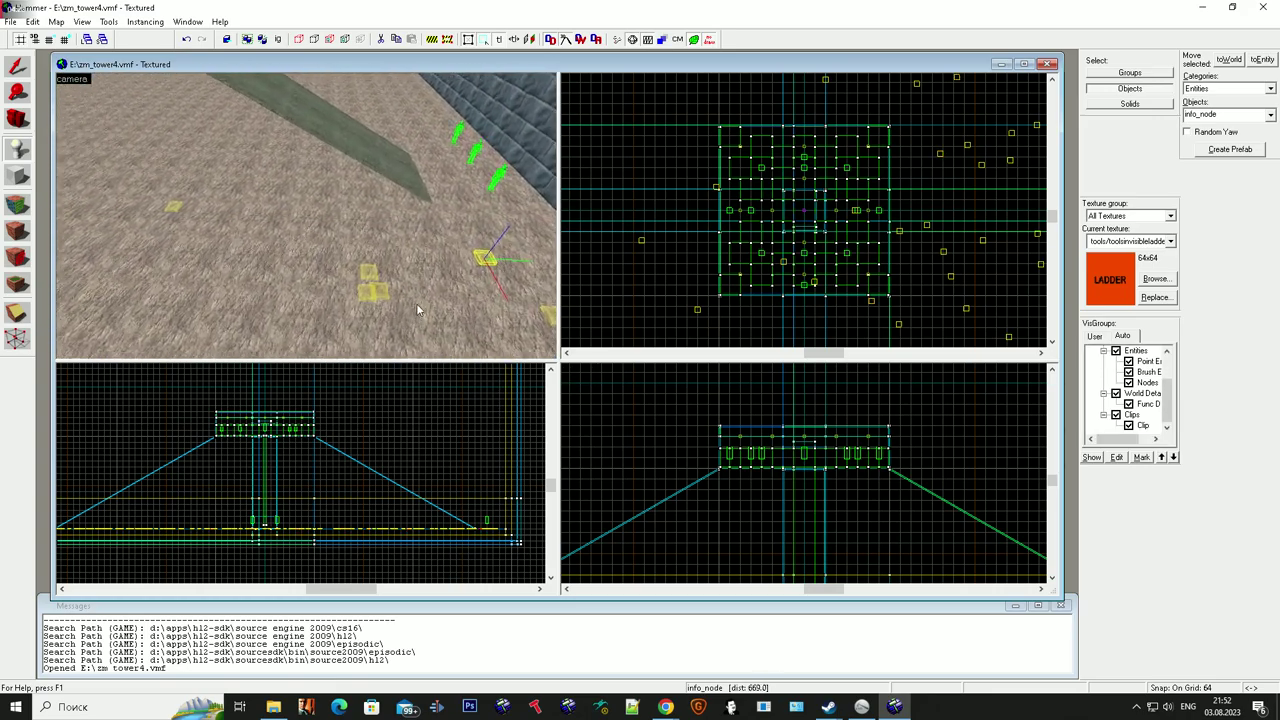
pyautogui.hotkey('ctrl', 'z')
pyautogui.hotkey('ctrl', 'z')
pyautogui.click(434, 283)
pyautogui.press('s')
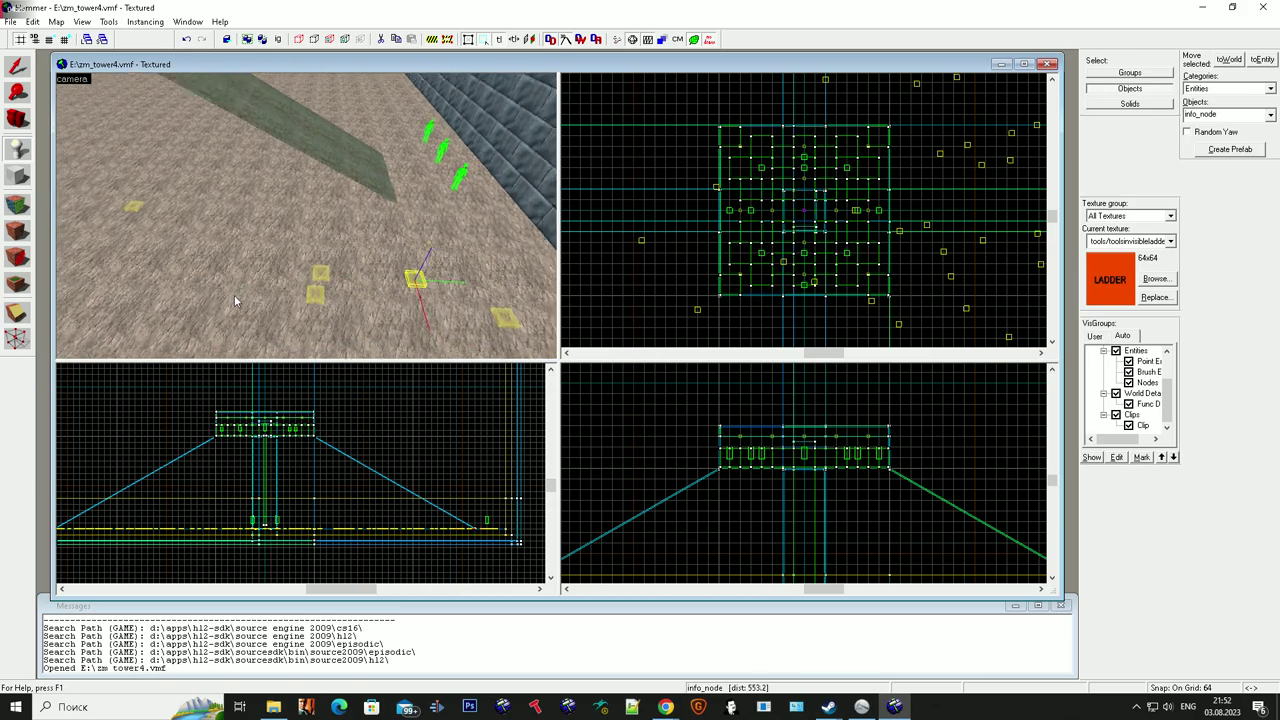
# Step: Scatter info_node entities over the floor between the wooden tower base and the ramp
pyautogui.click(234, 297)
pyautogui.press('a')
pyautogui.click(280, 201)
pyautogui.press('s')
pyautogui.moveTo(267, 266); pyautogui.dragTo(182, 302)
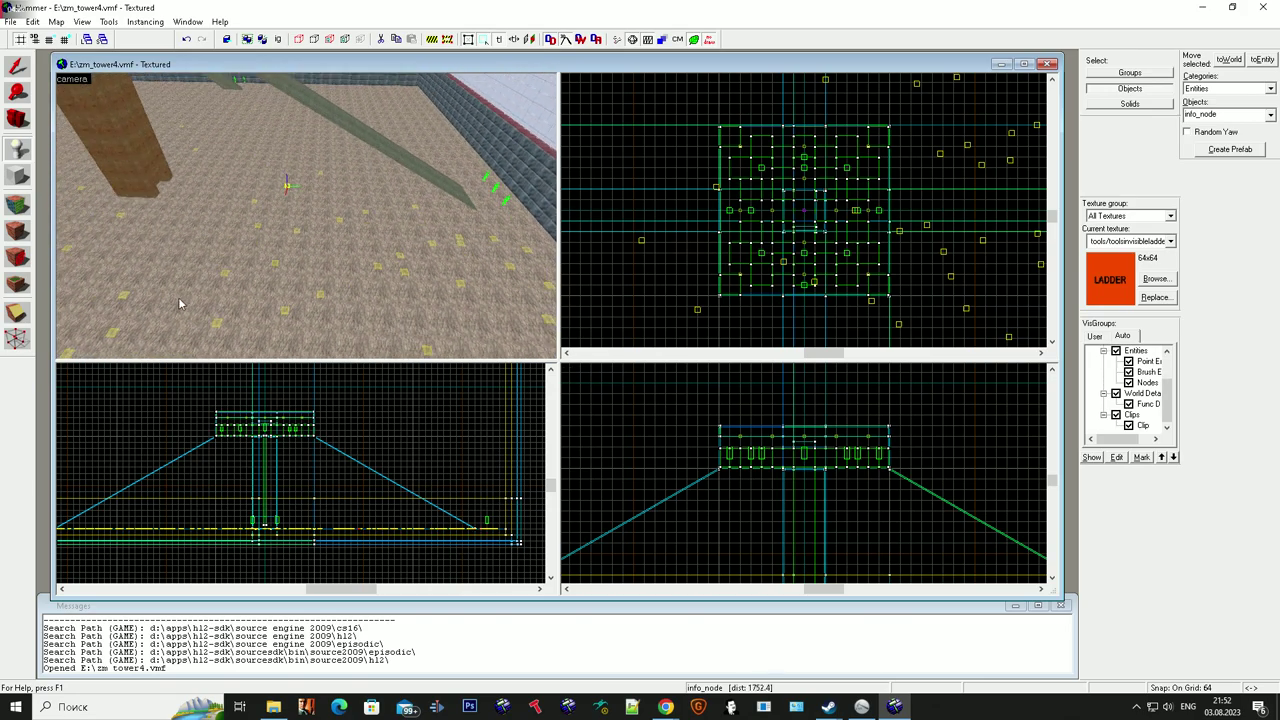
pyautogui.click(260, 126)
pyautogui.click(281, 174)
pyautogui.click(247, 168)
pyautogui.click(226, 203)
pyautogui.click(221, 236)
pyautogui.click(333, 143)
# Step: Place more info_node entities on the floor alongside the ramp and toward its far side
pyautogui.press('w')
pyautogui.press('d')
pyautogui.click(340, 309)
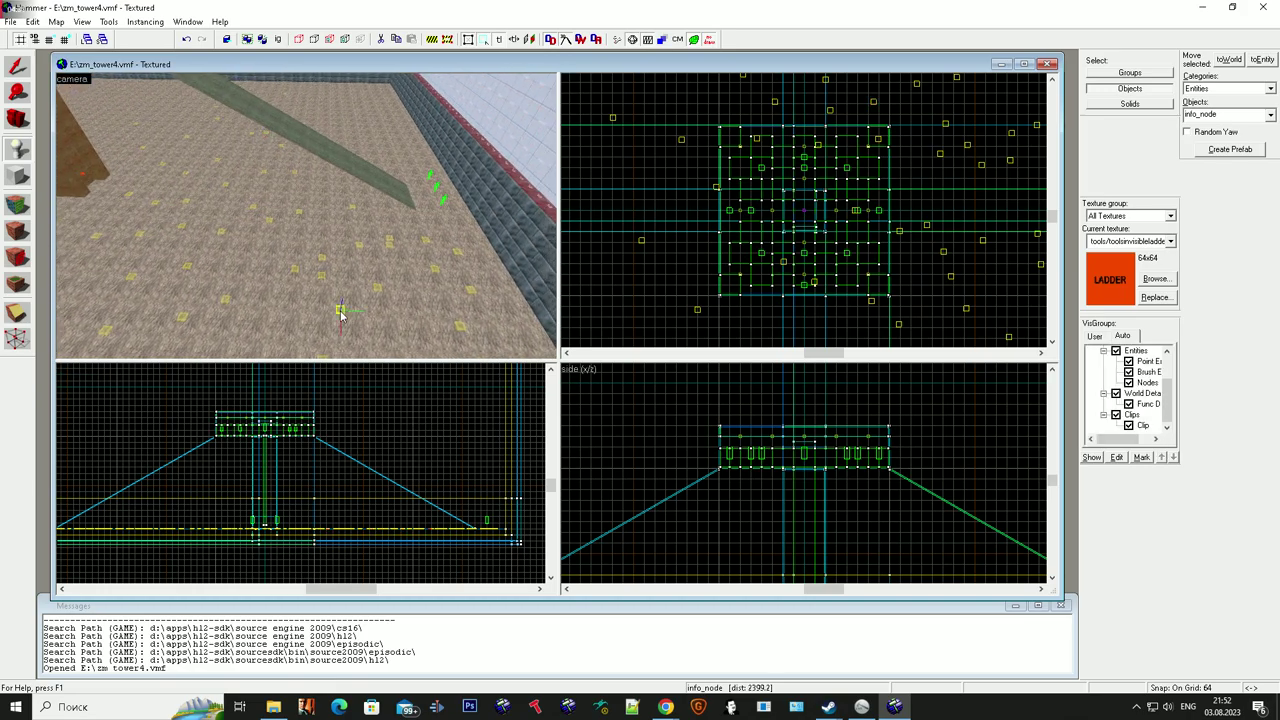
pyautogui.press('d')
pyautogui.click(224, 262)
pyautogui.press('w')
pyautogui.press('d')
pyautogui.click(425, 235)
pyautogui.click(374, 194)
pyautogui.click(363, 132)
pyautogui.moveTo(363, 131); pyautogui.dragTo(330, 182)
# Step: Place info_node entities around the ramp's end, between the player models and the perimeter wall
pyautogui.press('s')
pyautogui.click(267, 231)
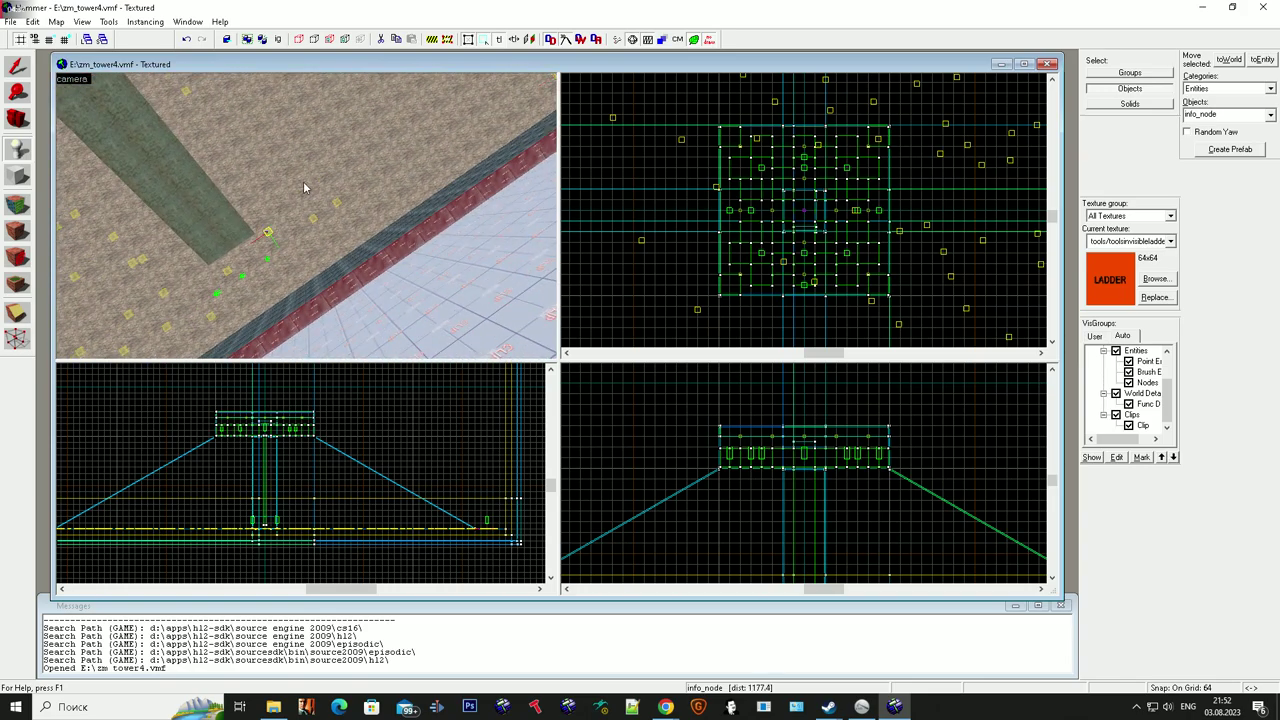
pyautogui.click(303, 189)
pyautogui.click(311, 163)
pyautogui.click(342, 165)
# Step: Fill the remaining corner floor with info_node entities and continue them beside the long perimeter wall
pyautogui.moveTo(406, 169); pyautogui.dragTo(236, 298)
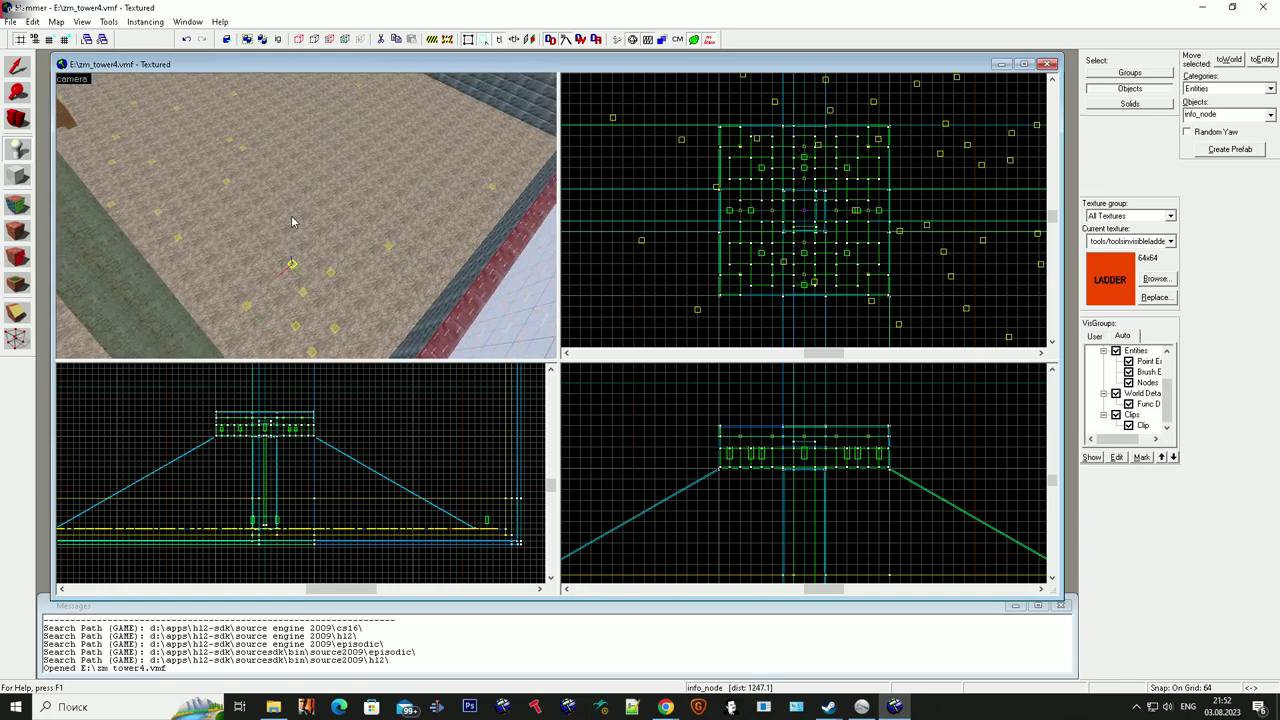
pyautogui.click(313, 119)
pyautogui.click(423, 113)
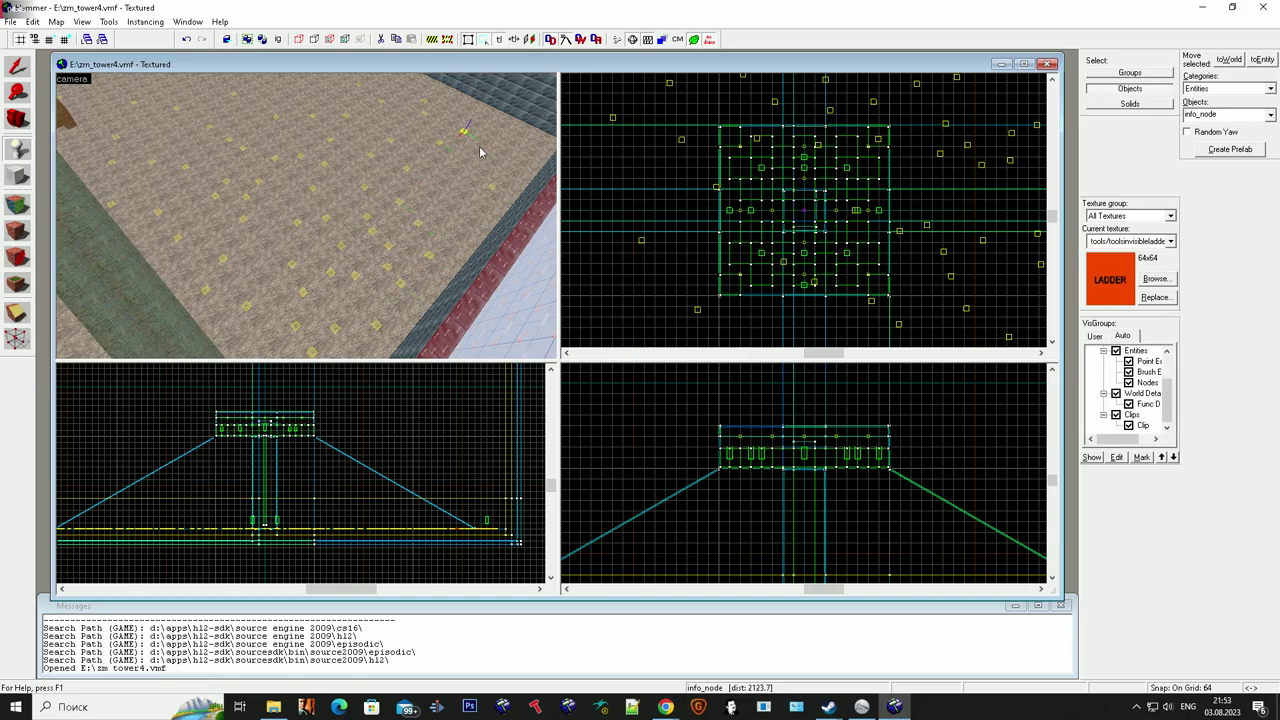
pyautogui.click(436, 183)
pyautogui.click(426, 98)
pyautogui.press('Up')
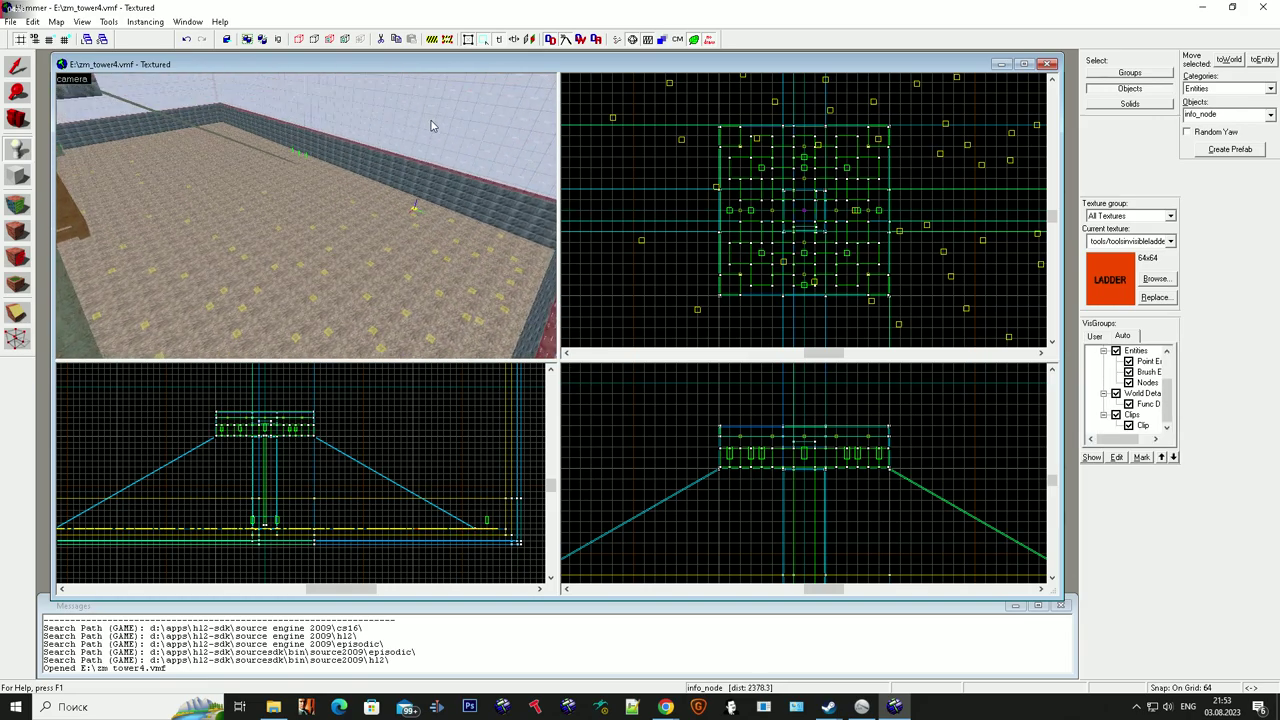
pyautogui.press('w')
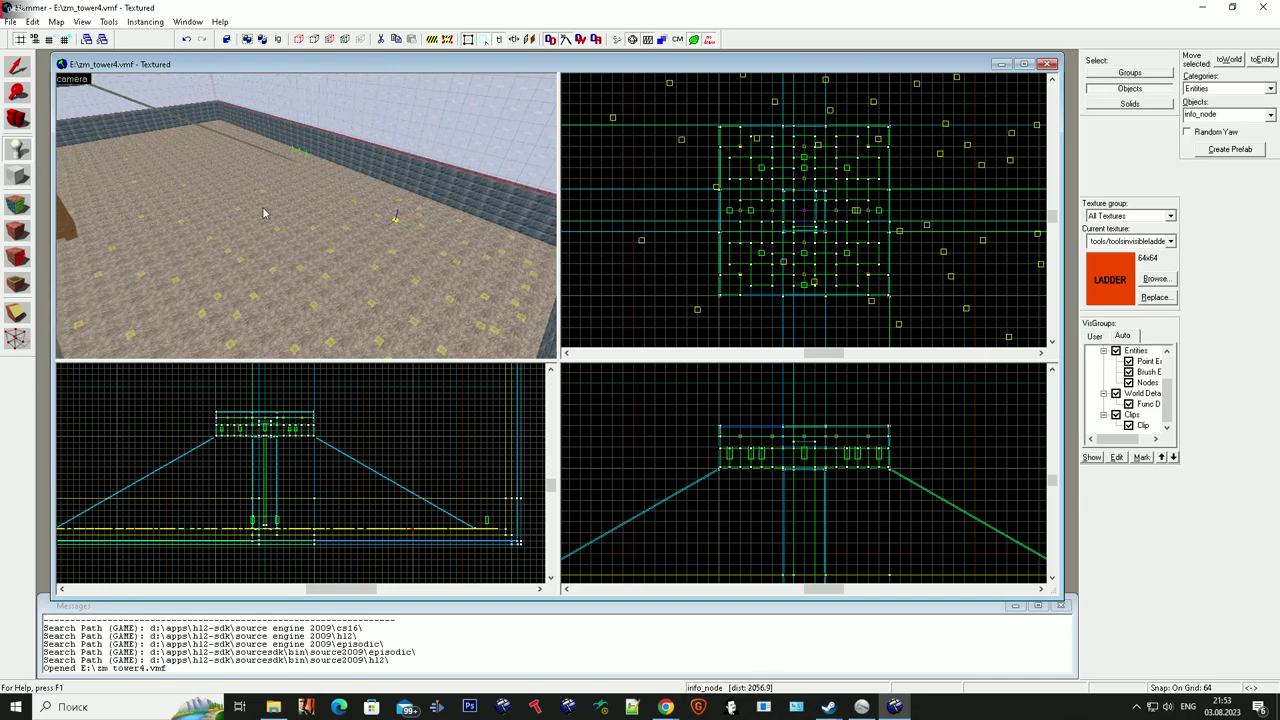
pyautogui.press('z')
pyautogui.press('w')
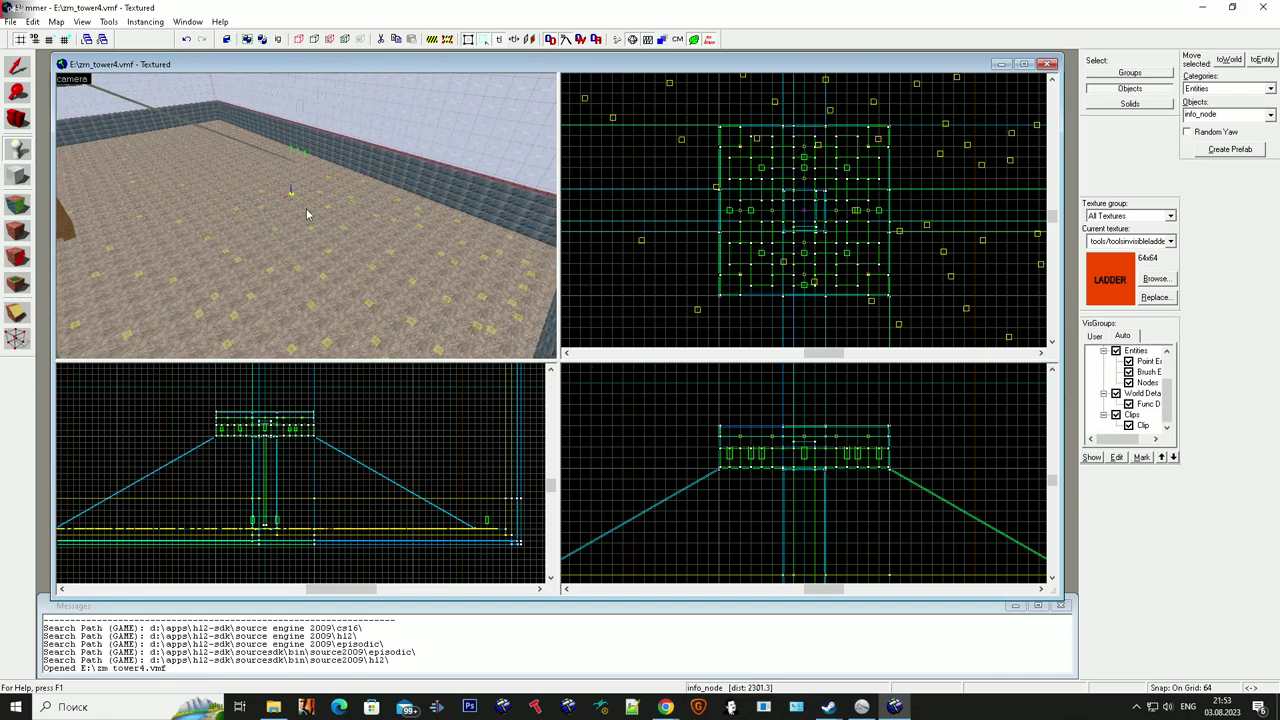
# Step: Place a line of info_node entities up the sloped surface of one ramp toward the tower door
pyautogui.moveTo(306, 214); pyautogui.dragTo(219, 208)
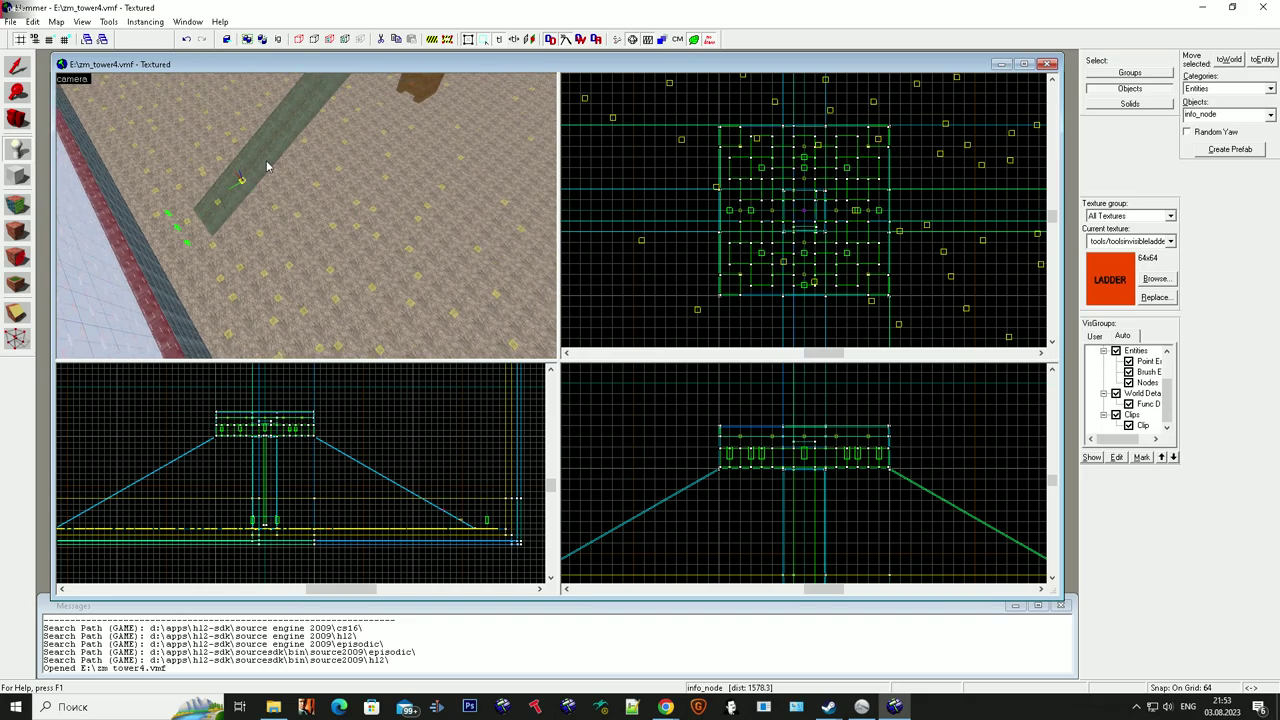
pyautogui.press('z')
pyautogui.press('z')
pyautogui.click(310, 216)
pyautogui.click(333, 182)
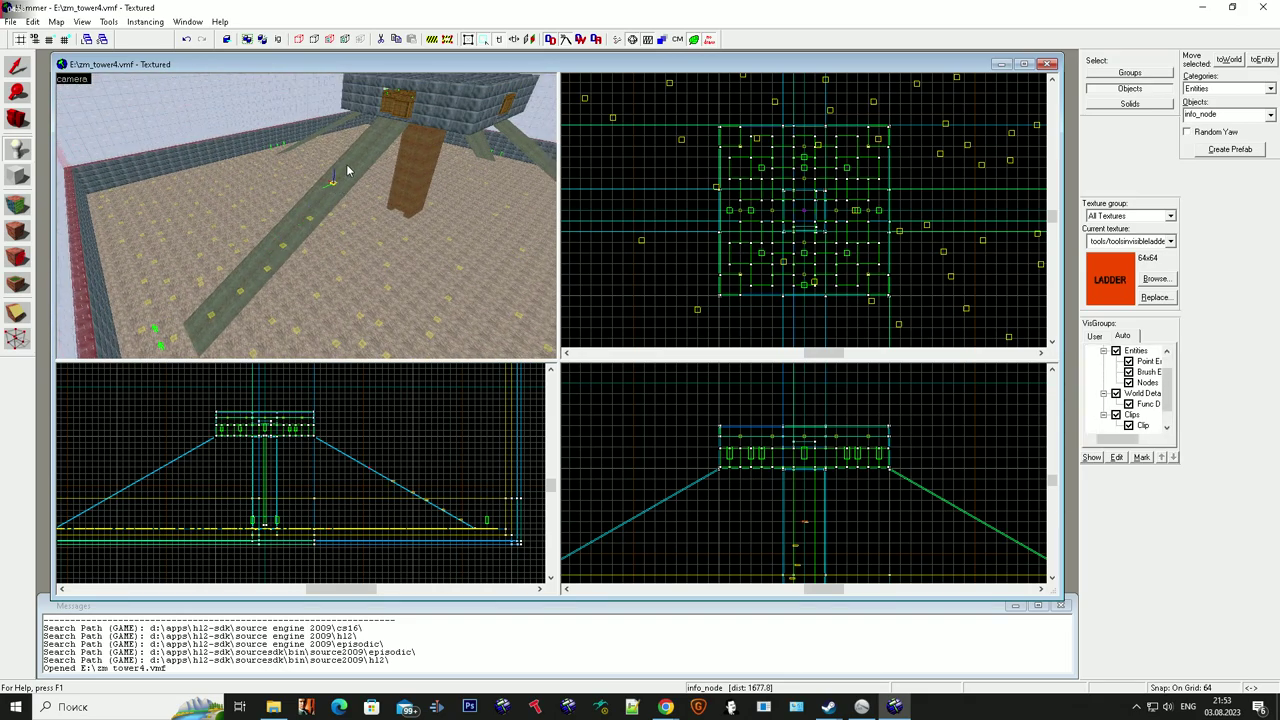
pyautogui.press('z')
pyautogui.press('z')
# Step: Complete the ramp's upper nodes and add info_node entities to the sparse floor near the other ramps
pyautogui.click(306, 341)
pyautogui.press('w')
pyautogui.click(357, 268)
pyautogui.moveTo(378, 285); pyautogui.dragTo(386, 206)
pyautogui.press('w')
pyautogui.click(337, 243)
pyautogui.click(320, 253)
pyautogui.click(288, 237)
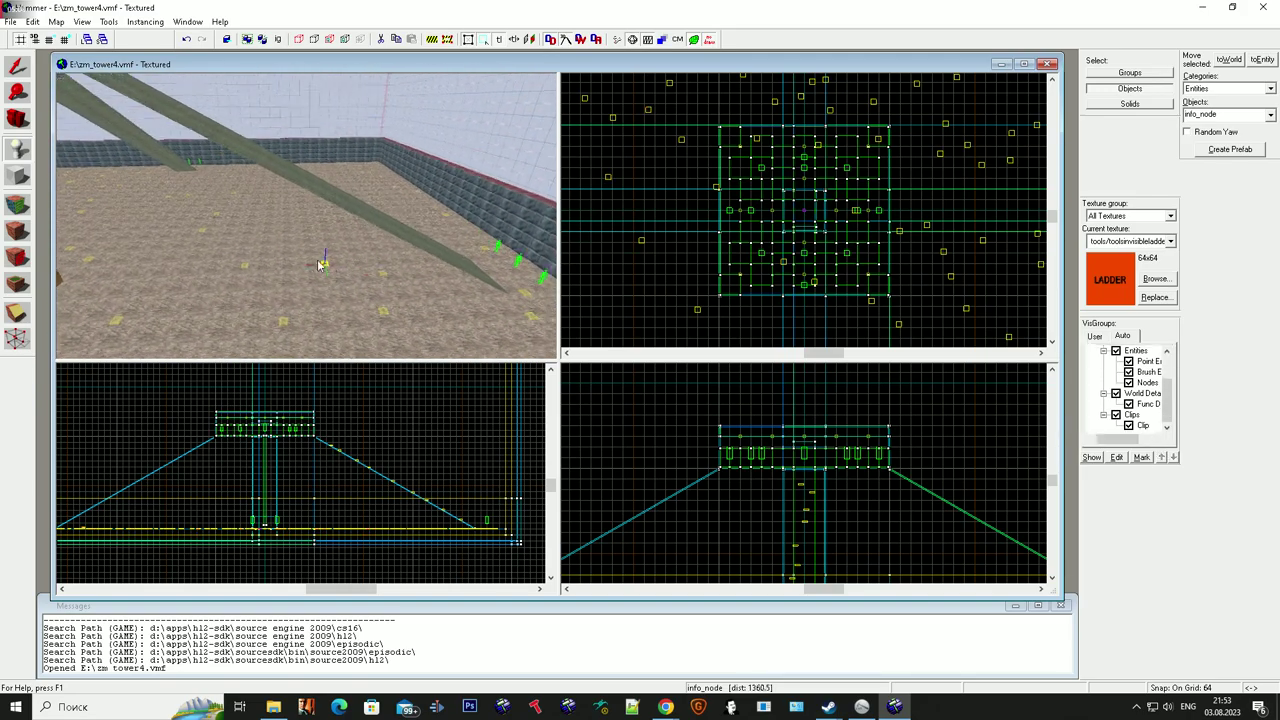
# Step: Scatter more info_node entities over the sparse floor beside the ramp and toward the adjoining perimeter wall
pyautogui.click(276, 222)
pyautogui.click(240, 236)
pyautogui.click(227, 266)
pyautogui.click(175, 240)
pyautogui.press('s')
pyautogui.click(158, 300)
pyautogui.click(206, 260)
pyautogui.click(285, 277)
pyautogui.click(322, 257)
pyautogui.click(359, 242)
pyautogui.moveTo(326, 232); pyautogui.dragTo(306, 215)
pyautogui.press('s')
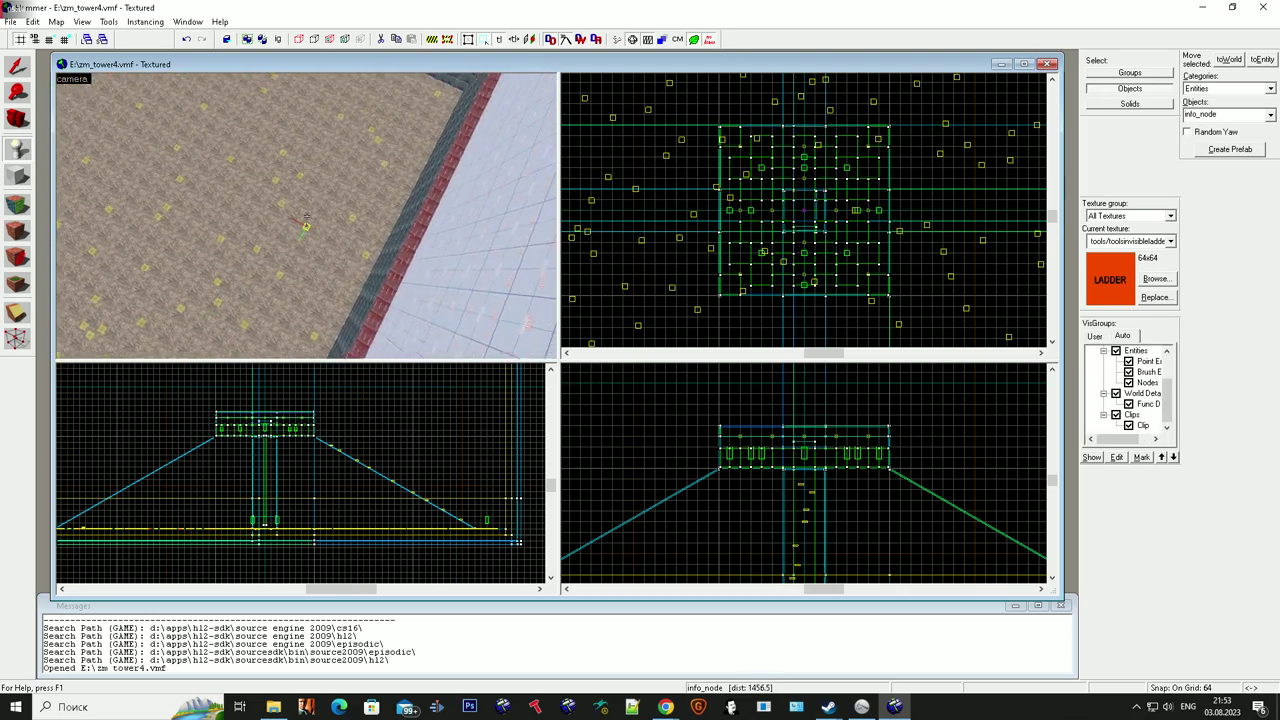
# Step: Fill the remaining gaps in the floor near the perimeter wall with additional info_node entities
pyautogui.press('super')
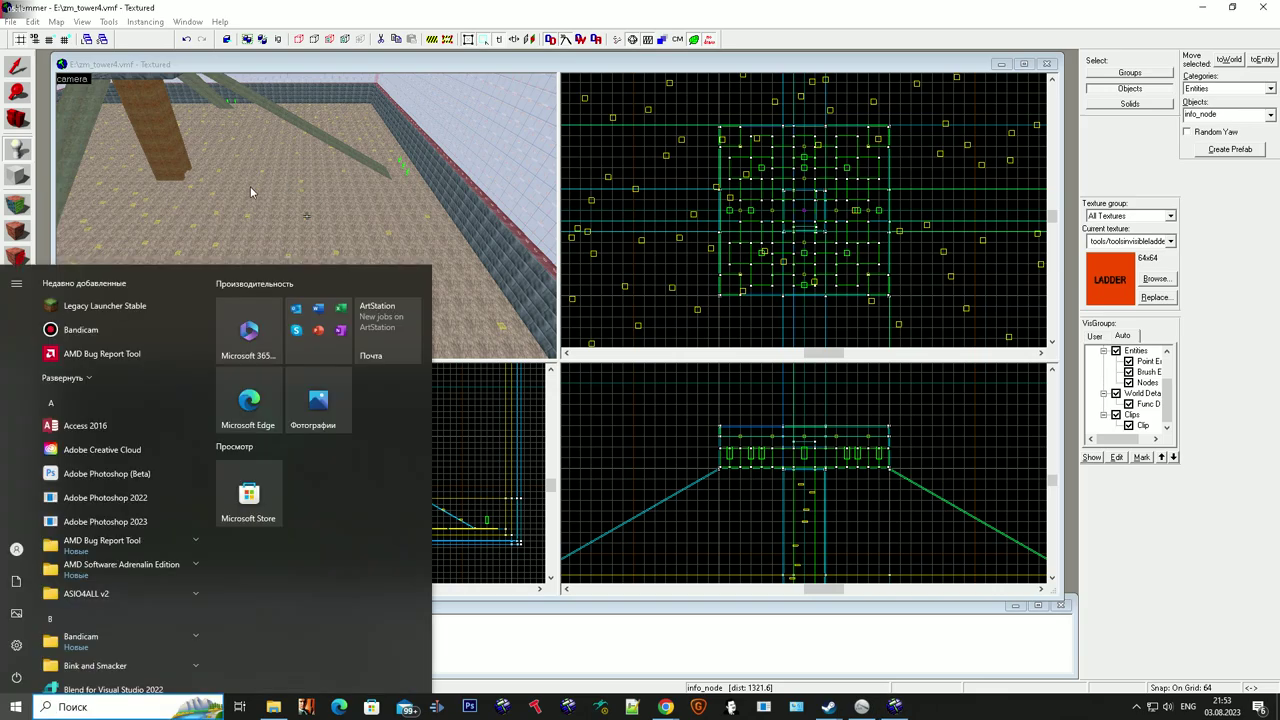
pyautogui.click(265, 249)
pyautogui.click(339, 228)
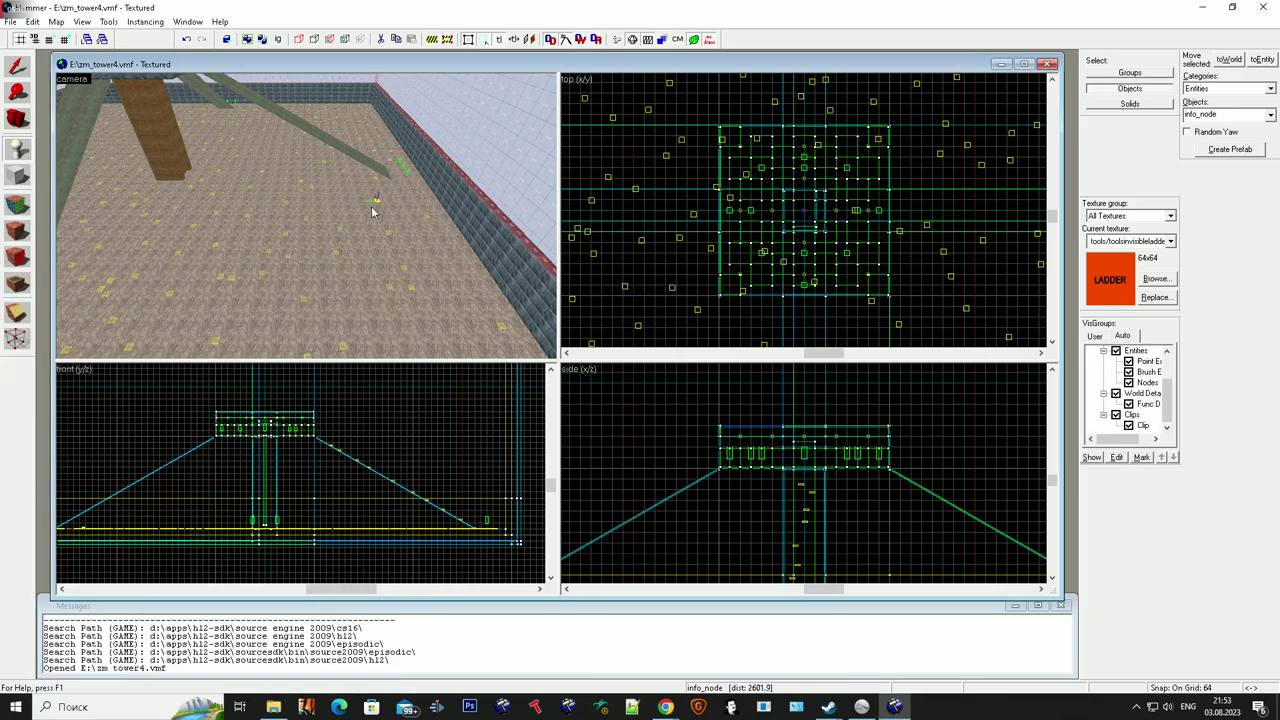
pyautogui.scroll(3, 347, 302)
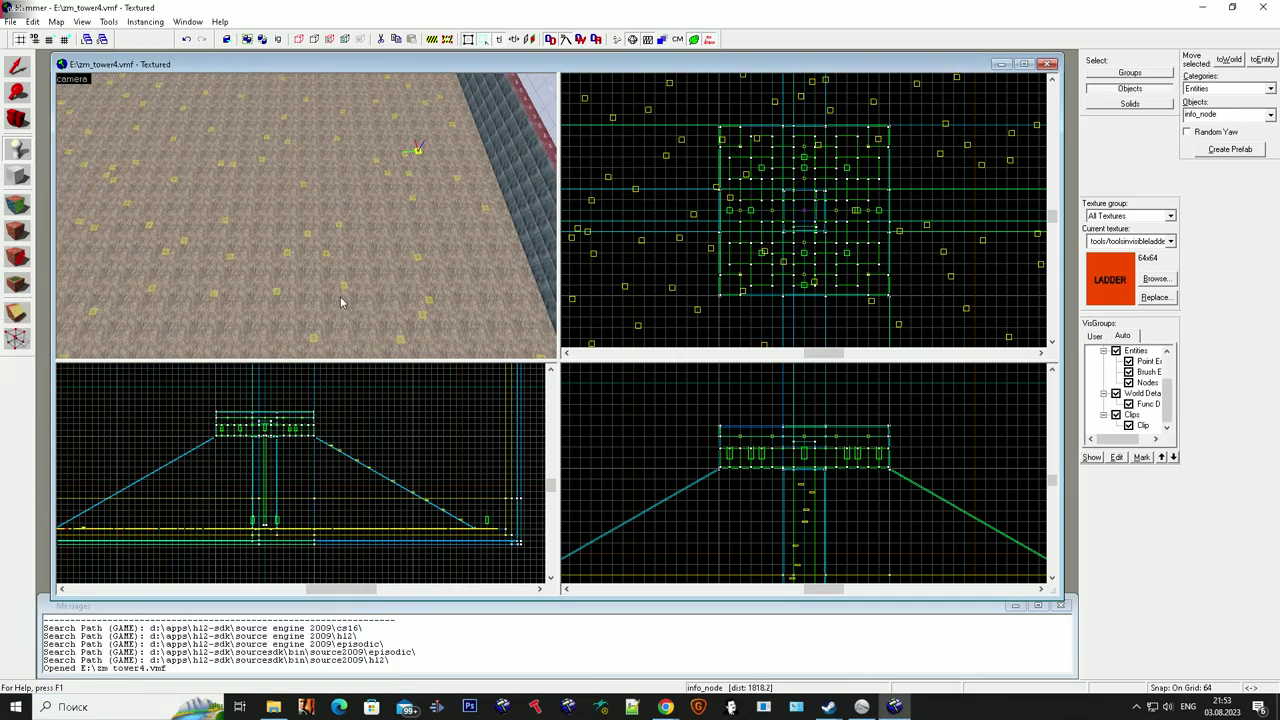
pyautogui.click(496, 287)
pyautogui.click(464, 345)
pyautogui.click(257, 332)
pyautogui.click(196, 317)
pyautogui.click(267, 242)
pyautogui.press('z')
pyautogui.press('z')
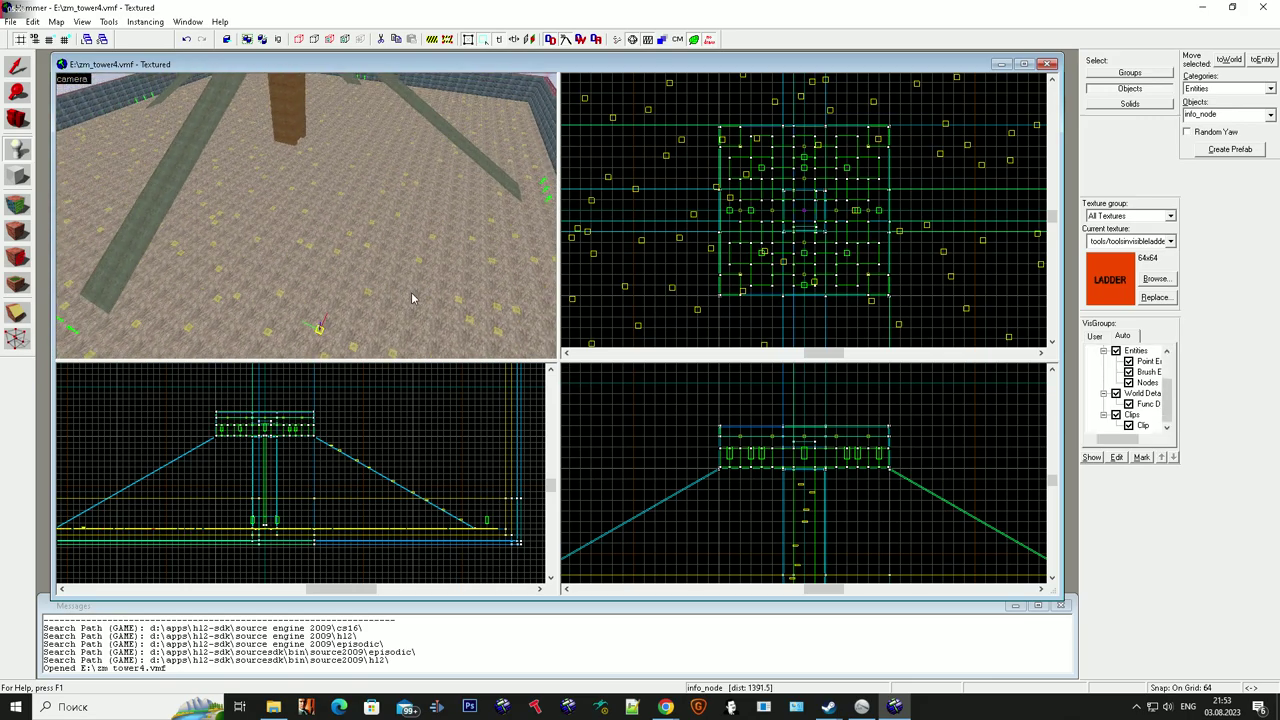
# Step: Place a line of info_node entities up the second ramp from its foot to the tower door
pyautogui.moveTo(148, 214); pyautogui.dragTo(152, 252)
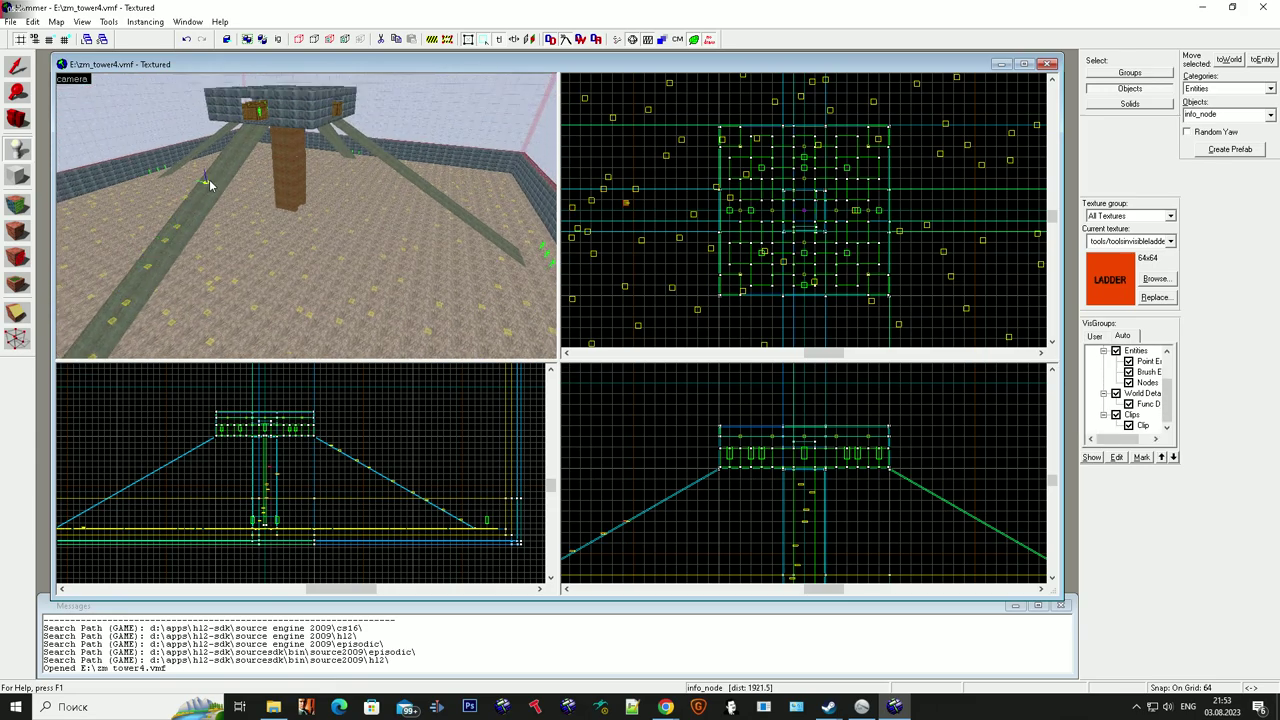
pyautogui.moveTo(228, 158); pyautogui.dragTo(244, 141)
pyautogui.press('w')
pyautogui.press('d')
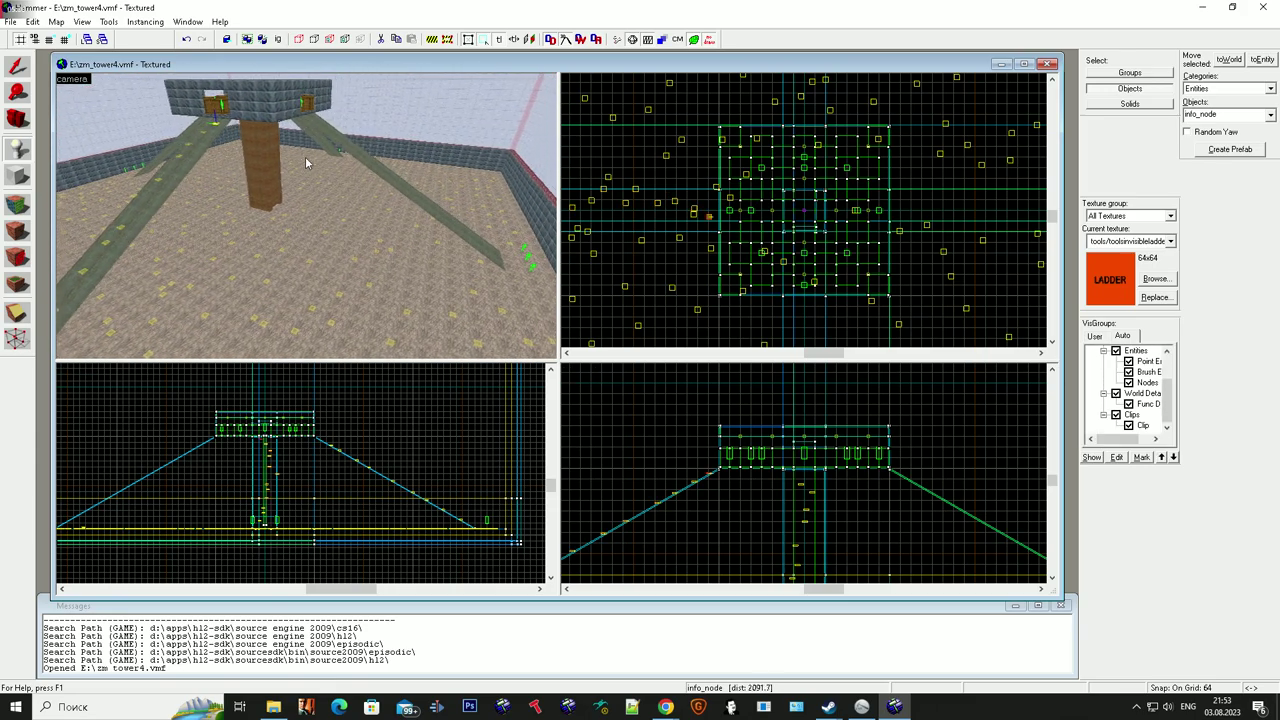
# Step: Place info_node entities down the next ramp from the tower to its foot near the player models
pyautogui.click(187, 78)
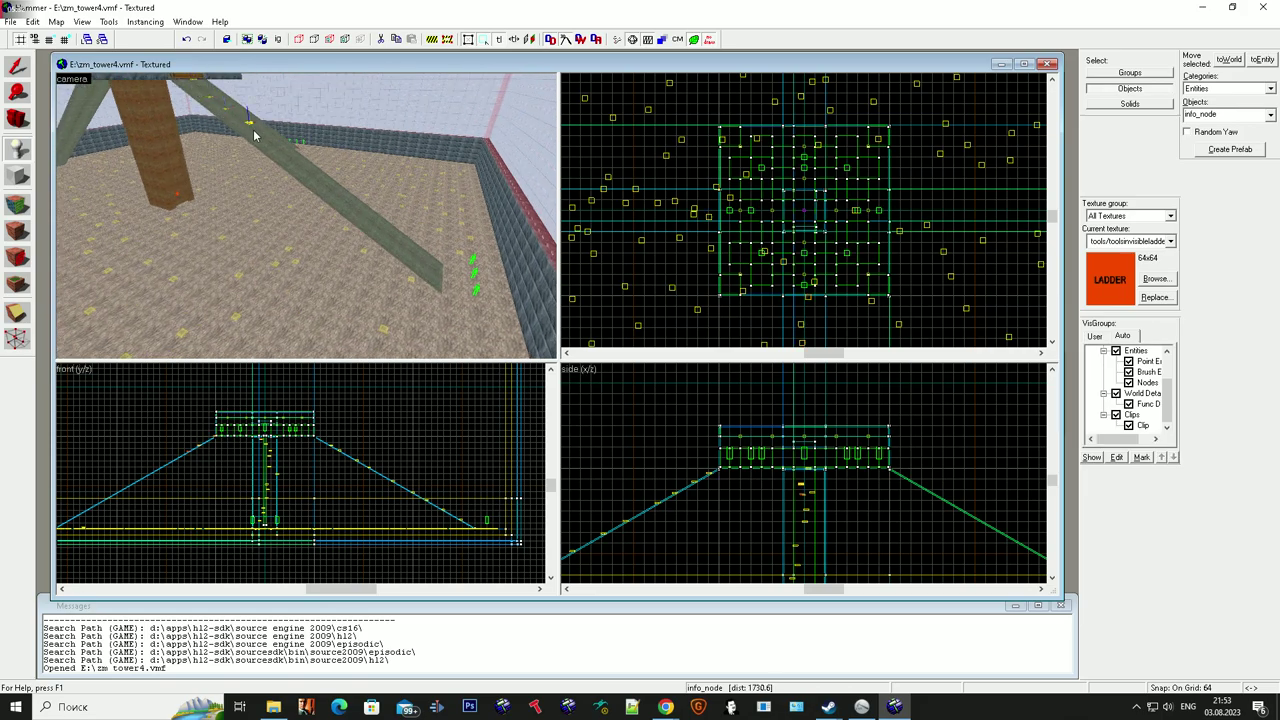
pyautogui.click(348, 202)
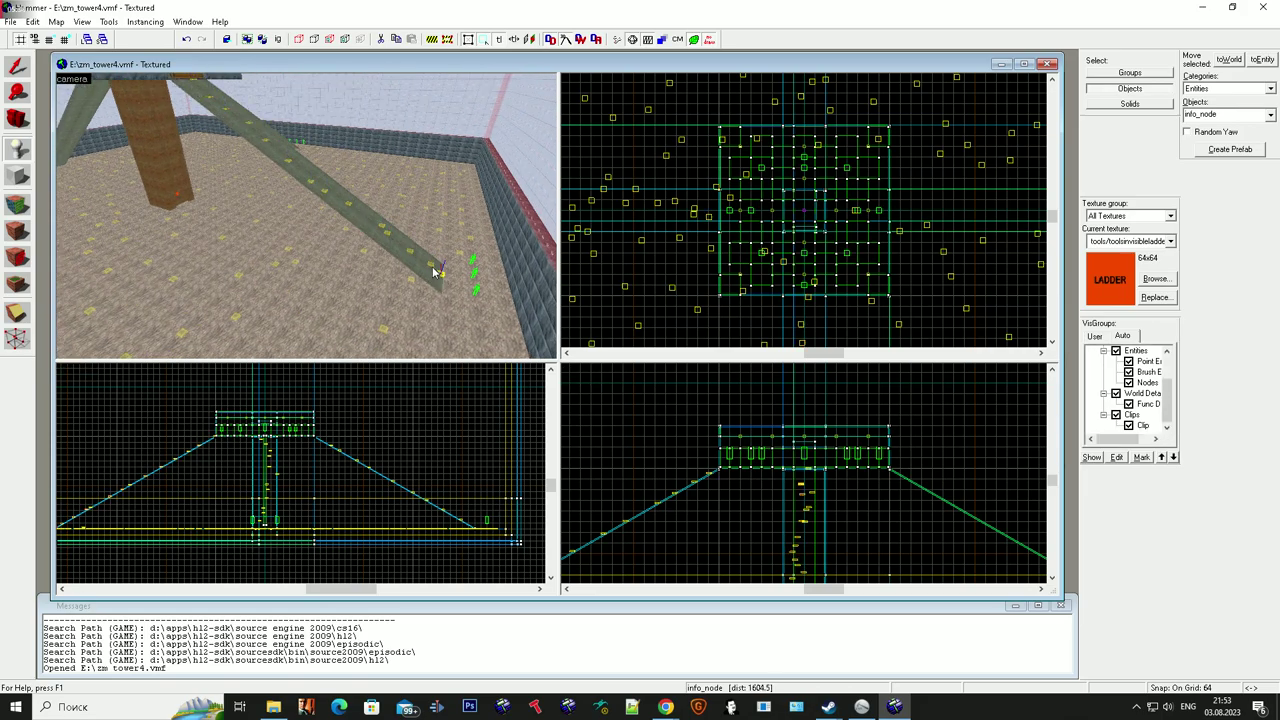
pyautogui.press('z')
pyautogui.press('w')
pyautogui.press('d')
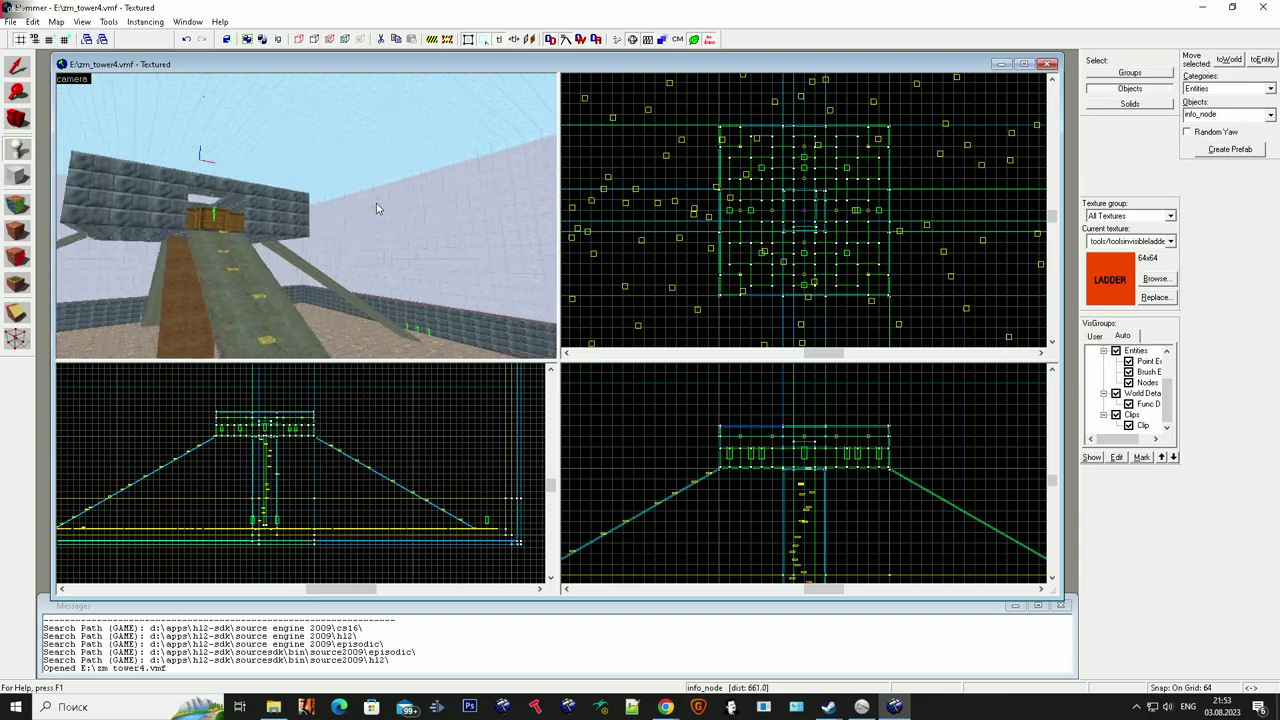
# Step: Cover the last empty ramp with a line of info_node entities from its floor end up to the tower door
pyautogui.press('s')
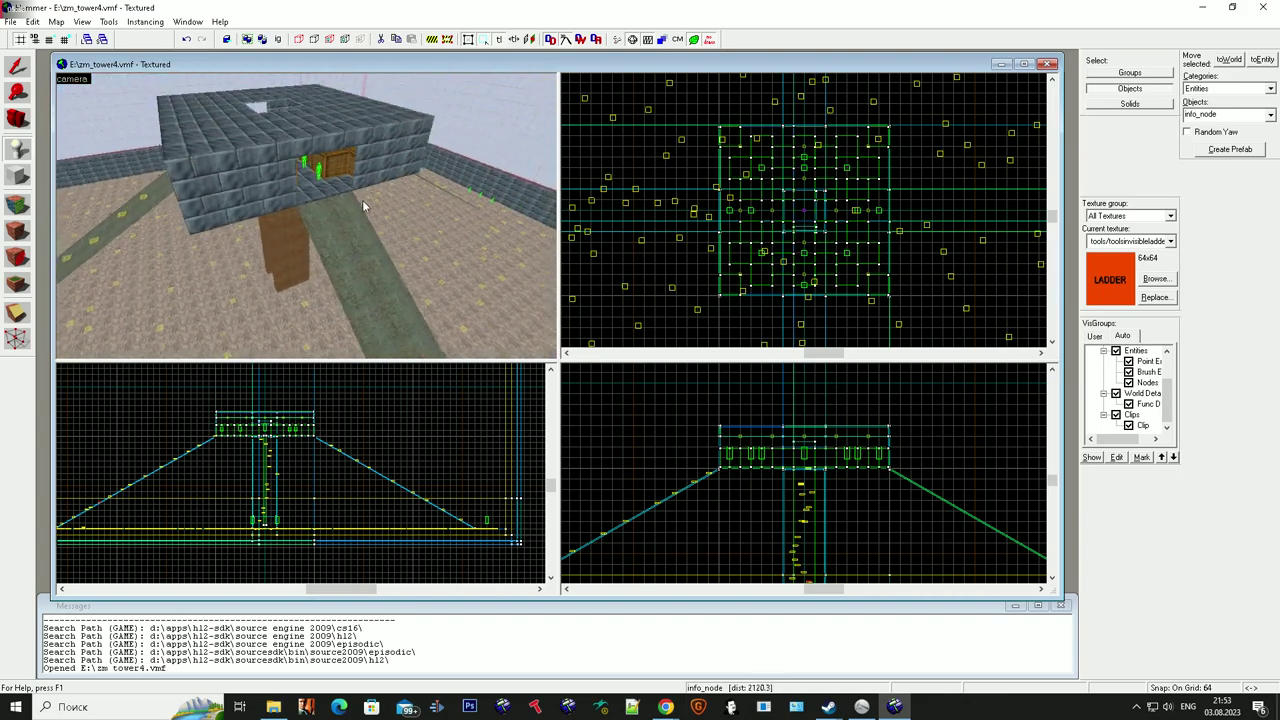
pyautogui.press('w')
pyautogui.press('z')
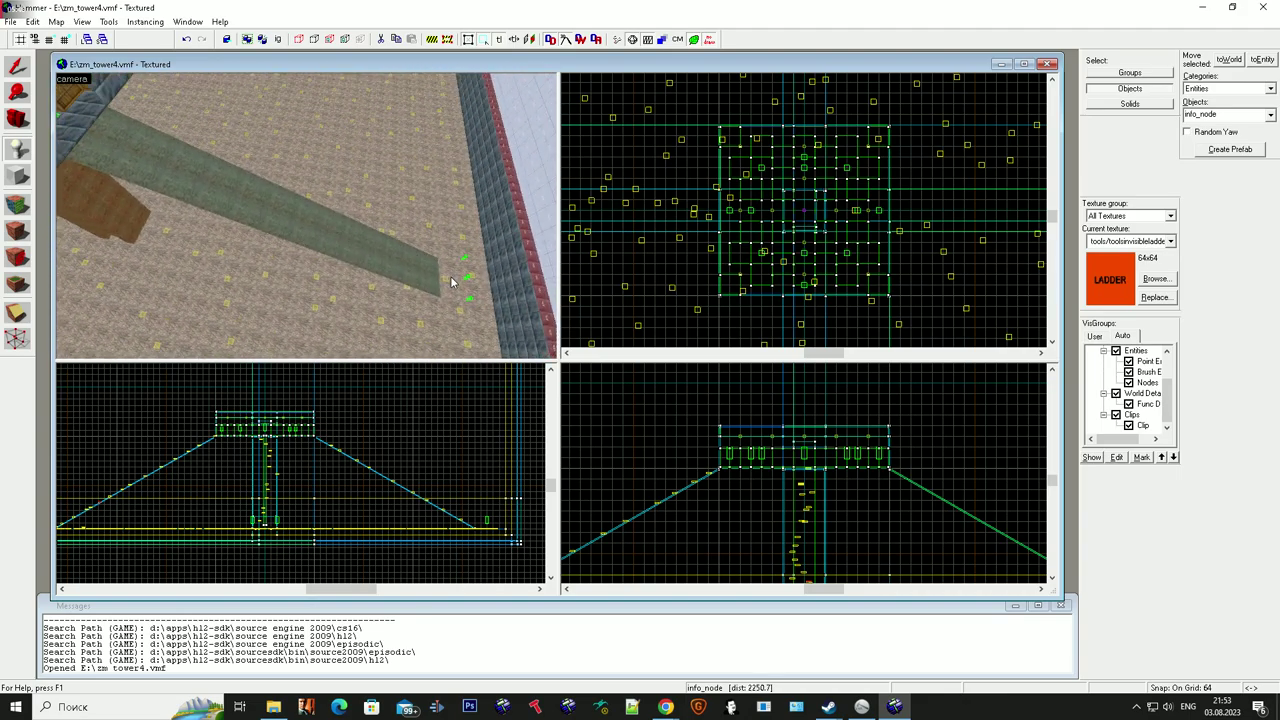
pyautogui.click(408, 264)
pyautogui.click(389, 254)
pyautogui.click(363, 246)
pyautogui.click(342, 237)
pyautogui.click(314, 223)
pyautogui.click(295, 215)
pyautogui.click(257, 205)
pyautogui.click(234, 189)
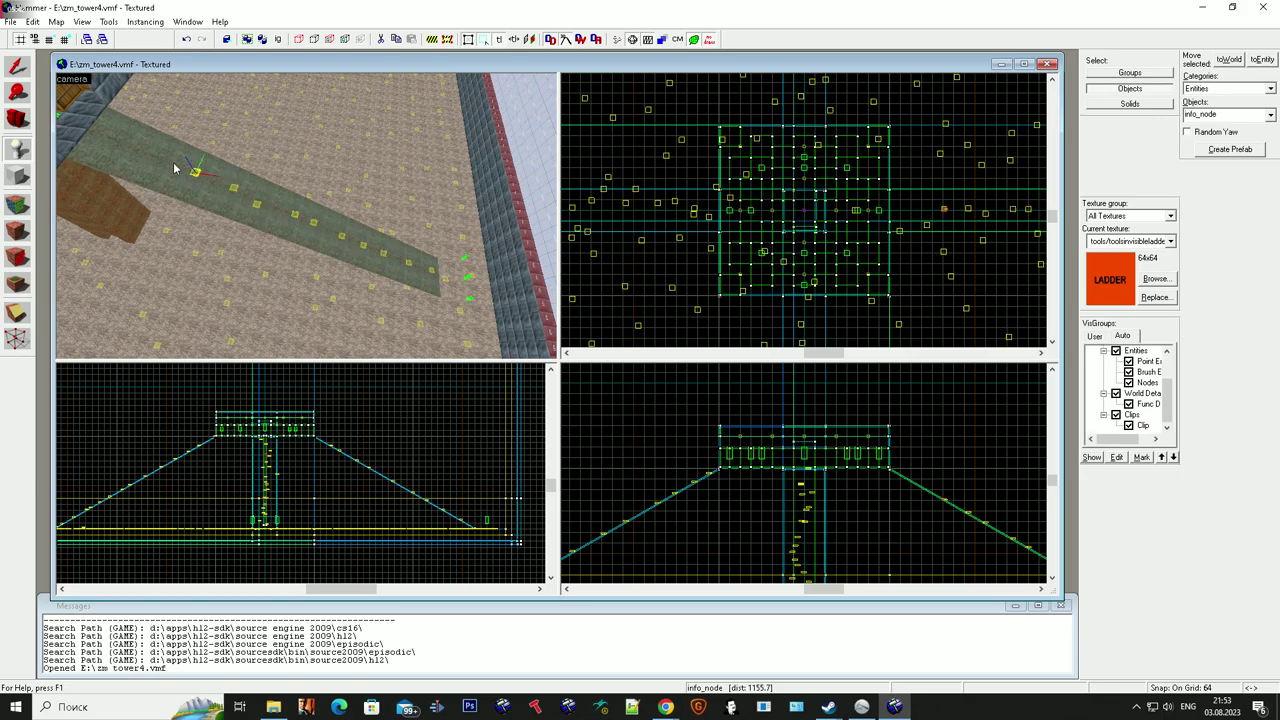
pyautogui.click(106, 133)
pyautogui.press('z')
pyautogui.press('w')
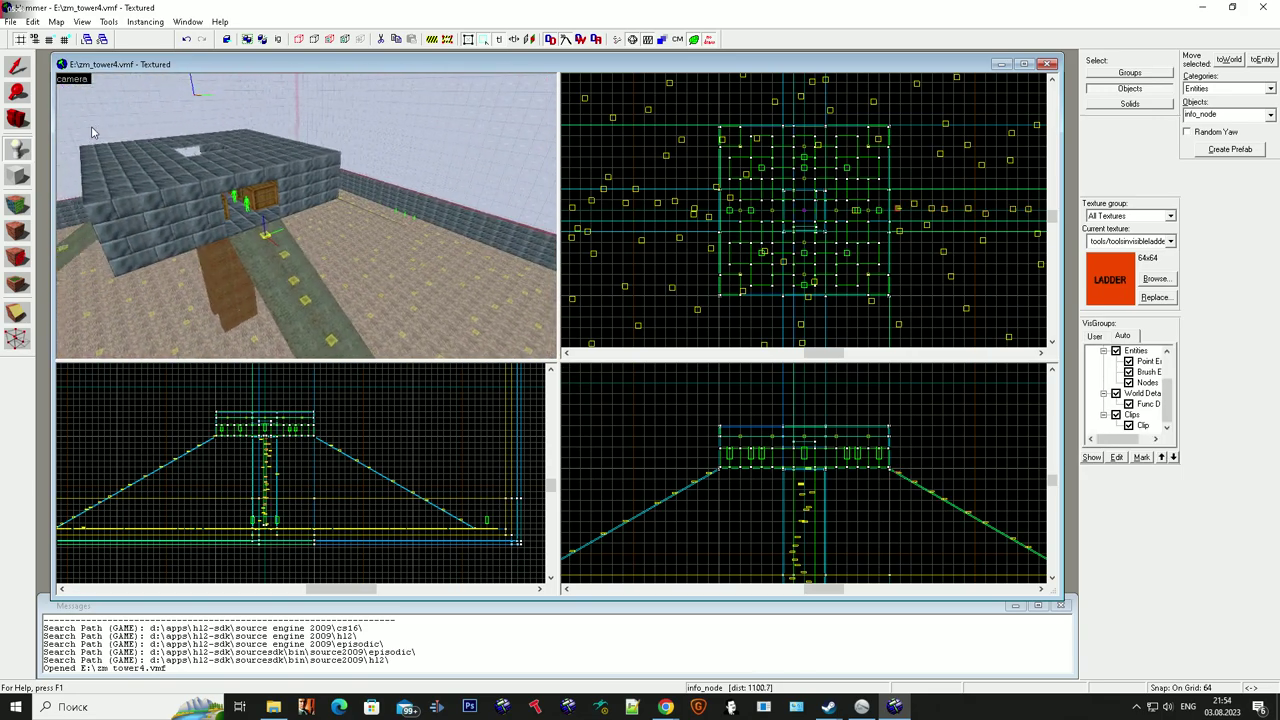
# Step: Place the first info_node entities on the floor between the crates inside the tower room and beside the ladder shaft
pyautogui.press('w')
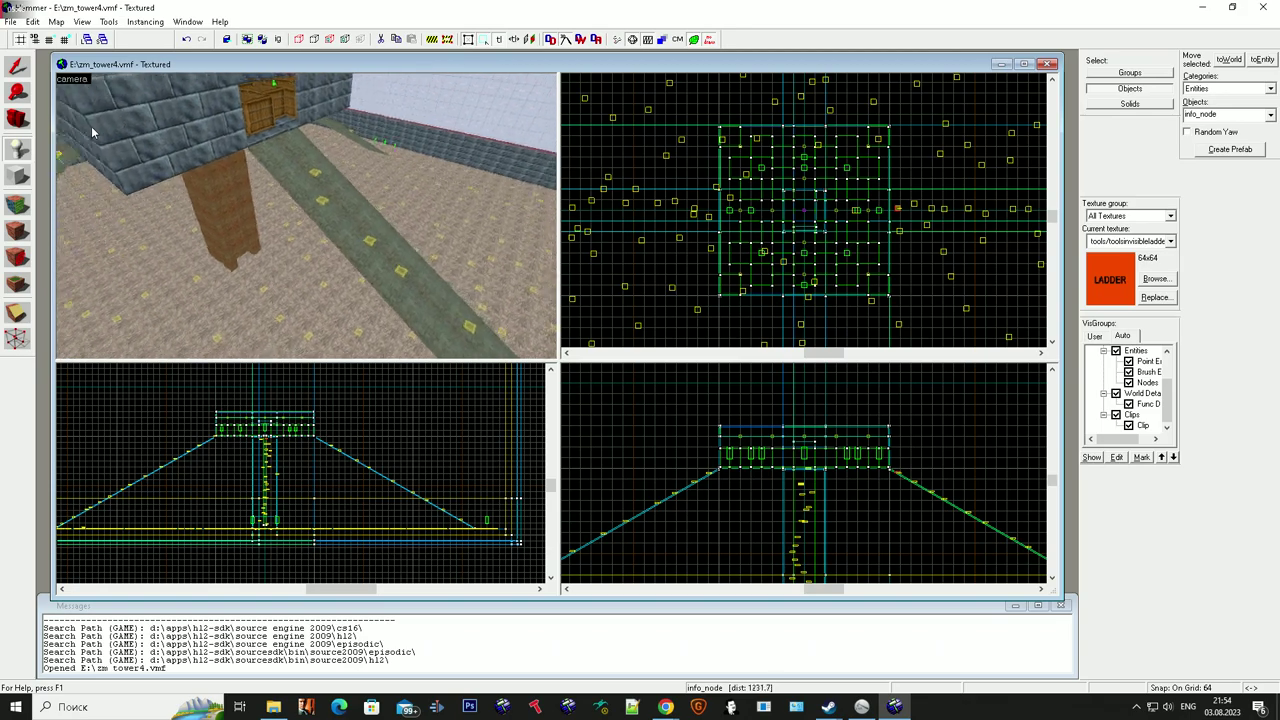
pyautogui.press('w')
pyautogui.press('z')
pyautogui.press('z')
pyautogui.press('w')
pyautogui.click(306, 215)
pyautogui.click(306, 215)
pyautogui.click(306, 215)
pyautogui.press('w')
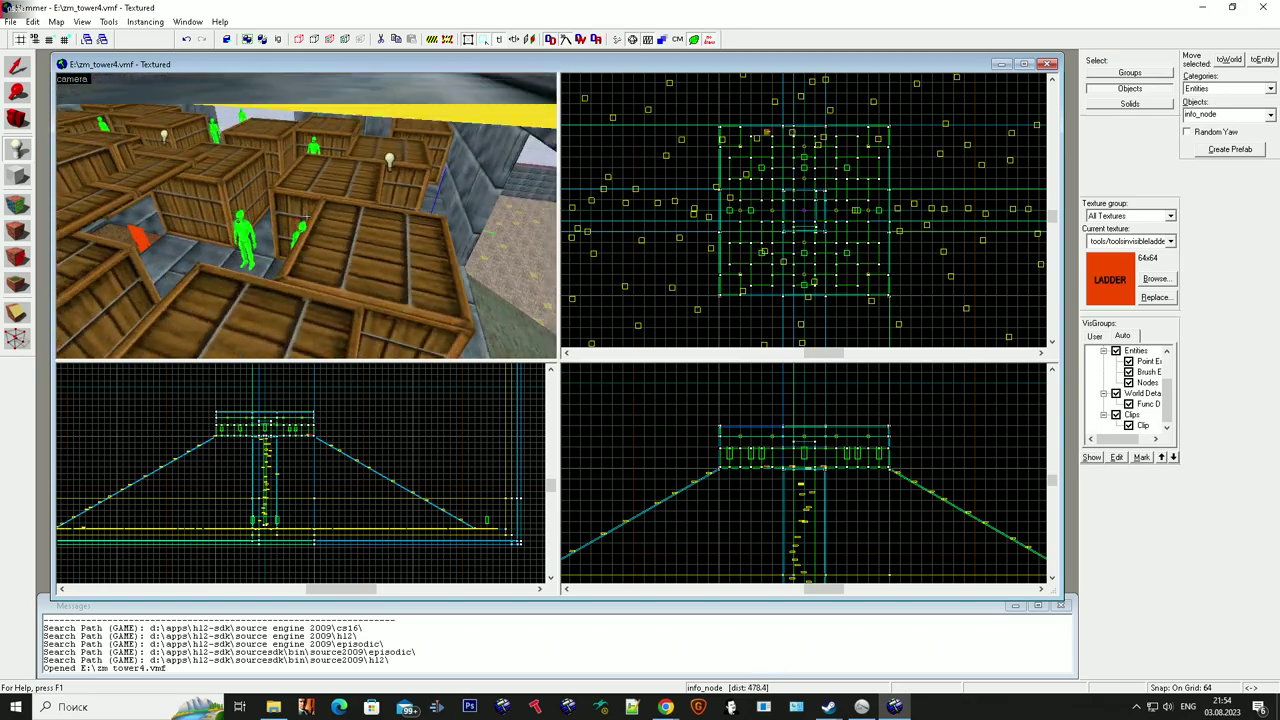
pyautogui.click(306, 215)
pyautogui.press('w')
pyautogui.click(306, 215)
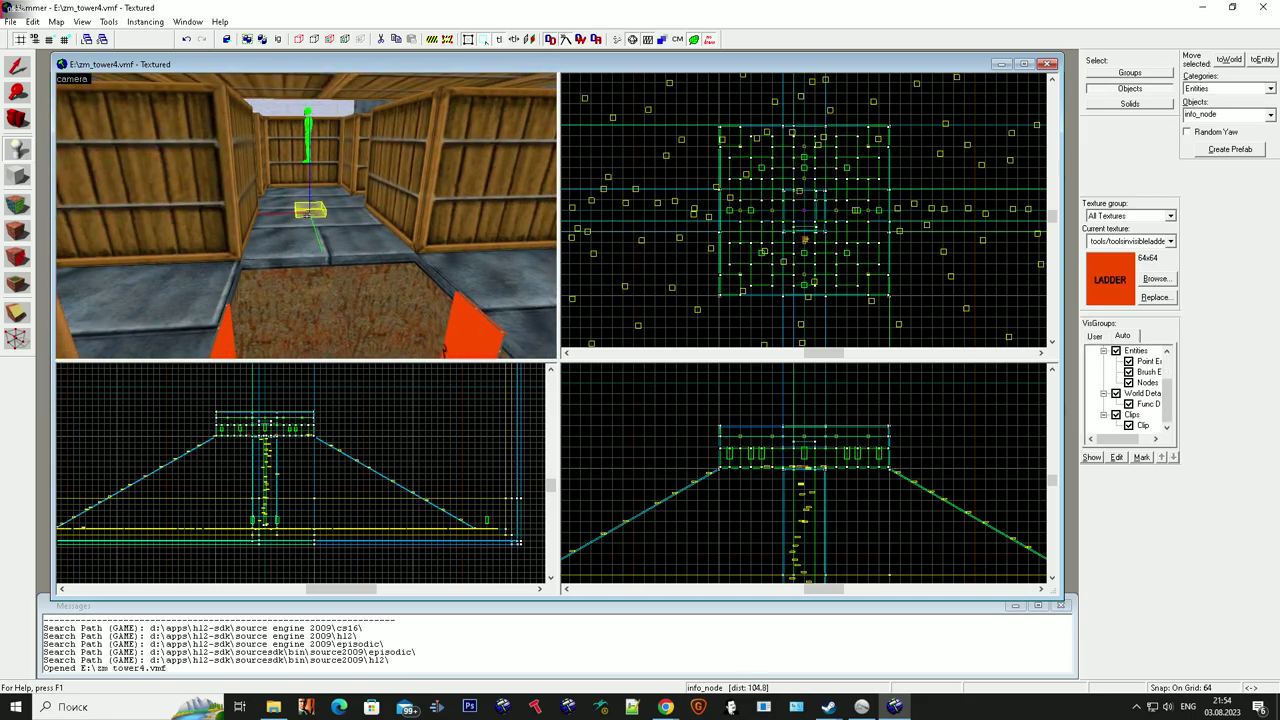
# Step: Continue the info_node entities through the aisles between the crates past the ladder shaft
pyautogui.click(306, 215)
pyautogui.click(306, 215)
pyautogui.press('w')
pyautogui.click(306, 215)
pyautogui.click(306, 215)
pyautogui.press('w')
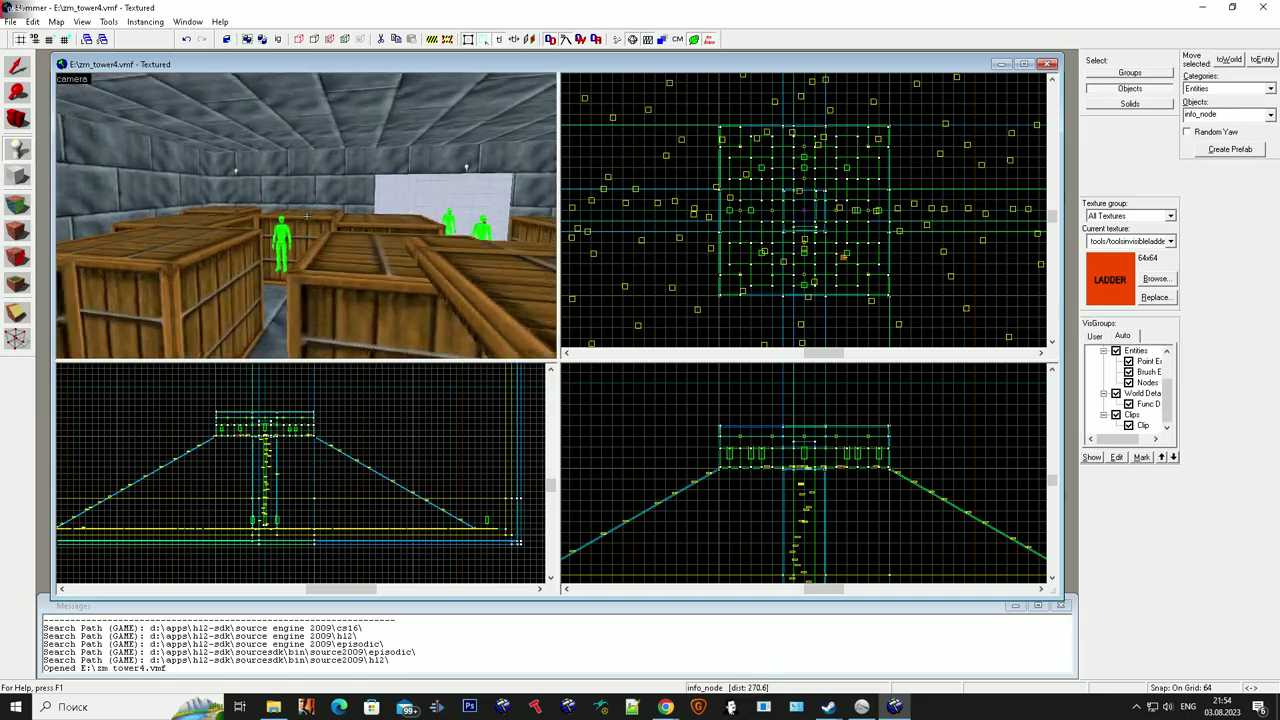
pyautogui.click(306, 215)
pyautogui.press('w')
pyautogui.click(306, 215)
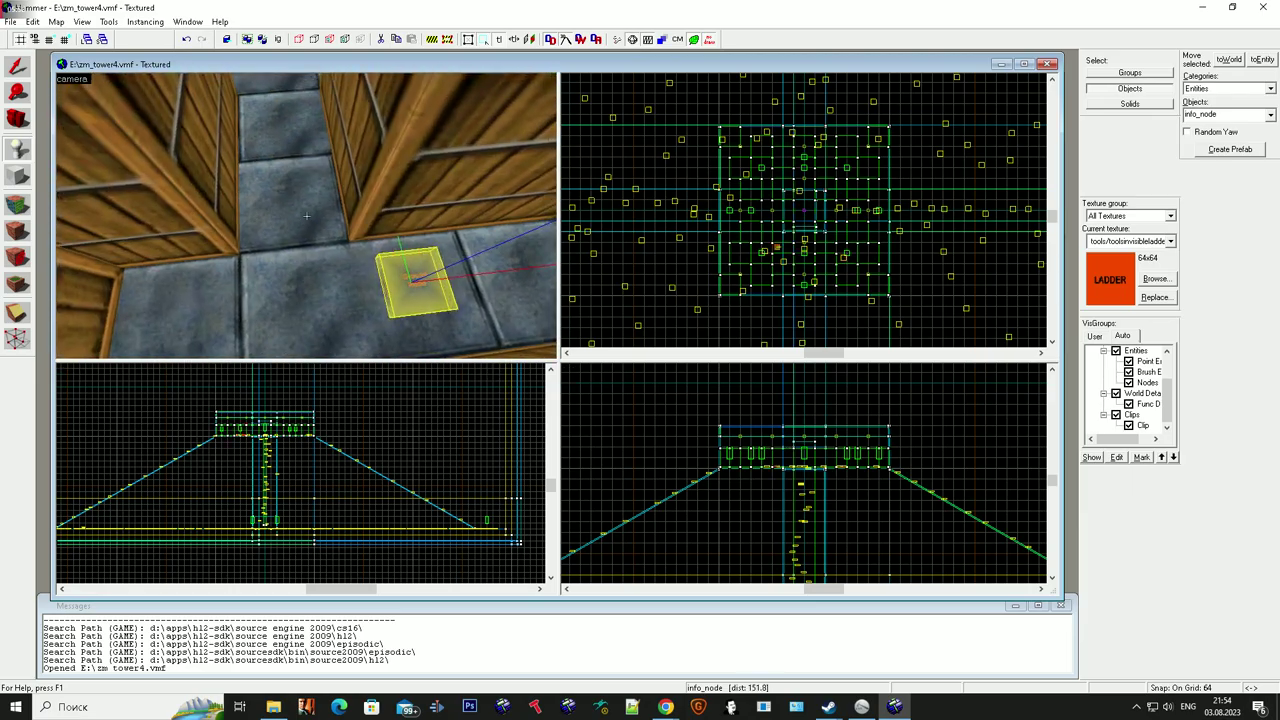
# Step: Fill the remaining crate aisles and the passages along the tower room's outer walls with info_node entities
pyautogui.click(306, 215)
pyautogui.click(306, 215)
pyautogui.press('w')
pyautogui.click(306, 215)
pyautogui.click(306, 215)
pyautogui.press('w')
pyautogui.click(306, 215)
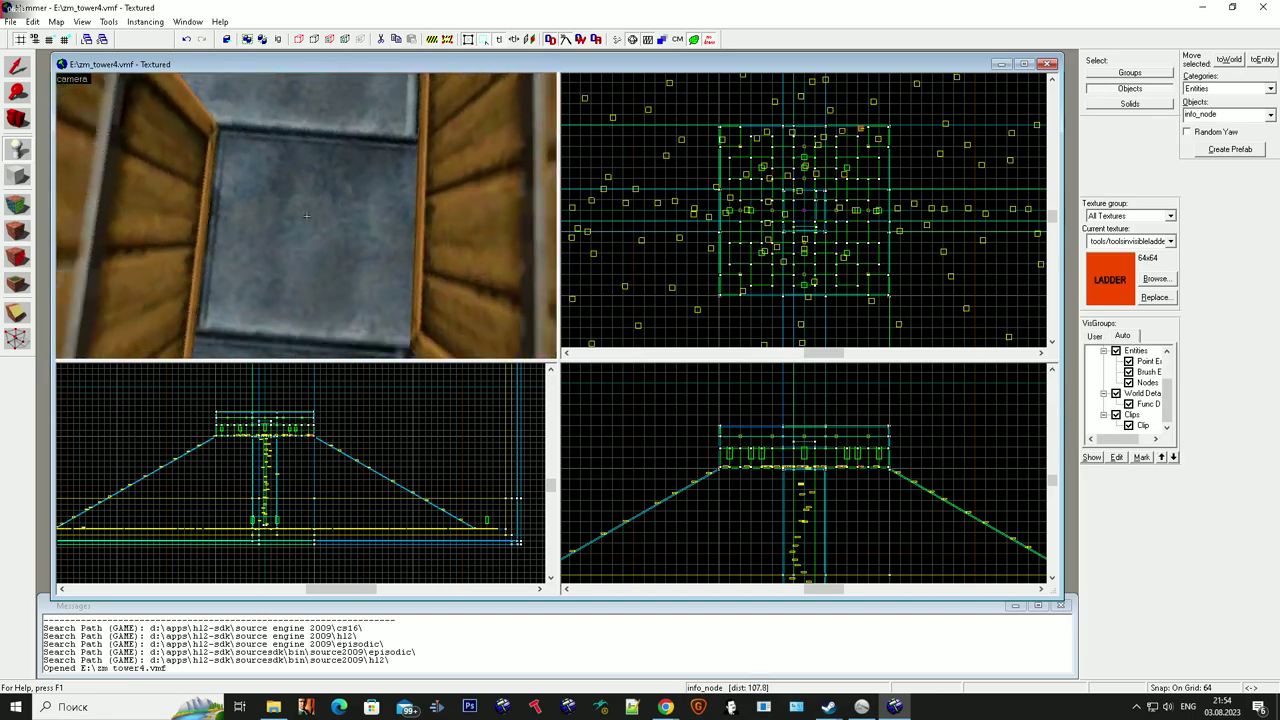
pyautogui.press('w')
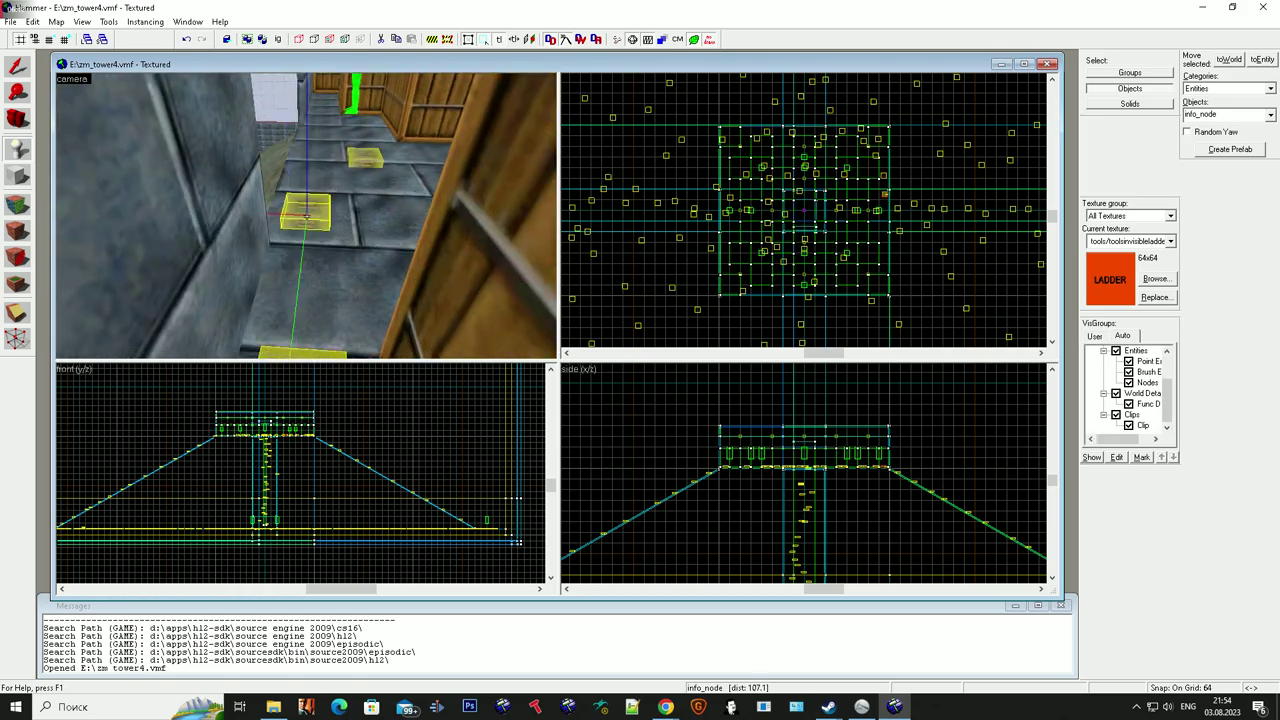
pyautogui.press('s')
pyautogui.click(307, 216)
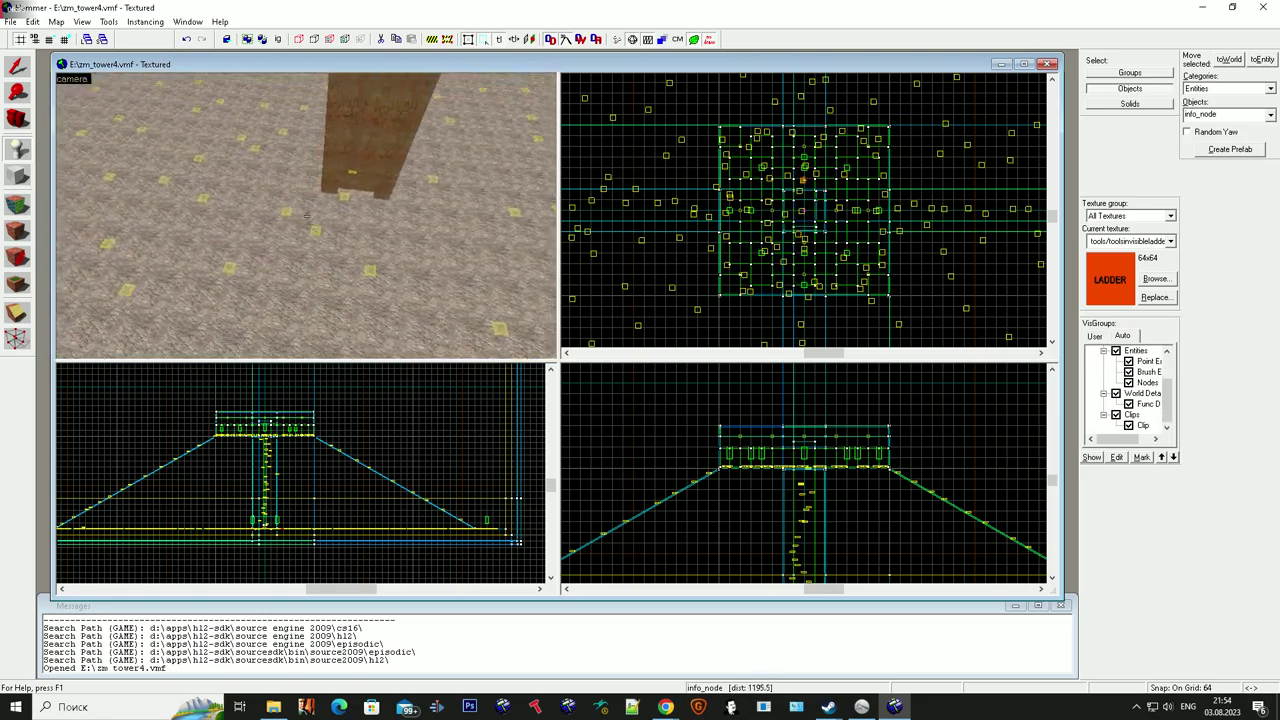
# Step: Switch the entity to be created to env_cubemap and place one on the arena floor near the tower column
pyautogui.press('super')
pyautogui.press('super')
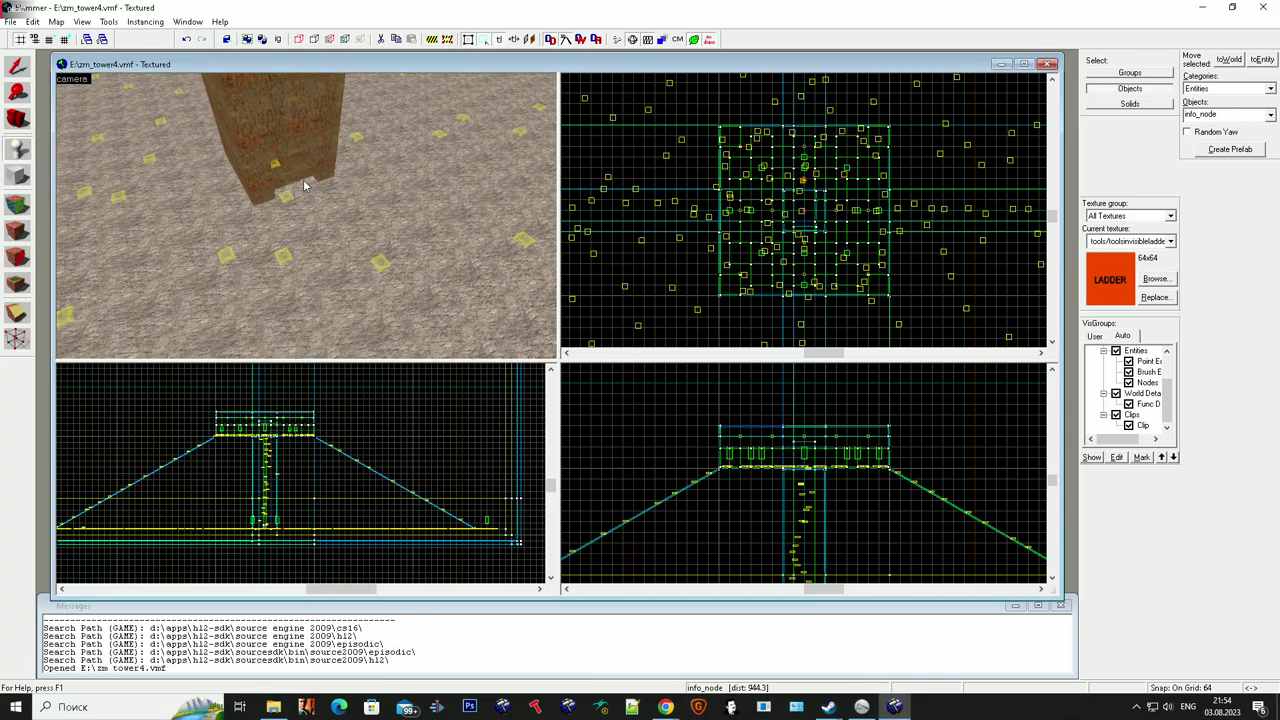
pyautogui.press('a')
pyautogui.click(1271, 115)
pyautogui.write('cunb')
pyautogui.press('BackSpace')
pyautogui.press('BackSpace')
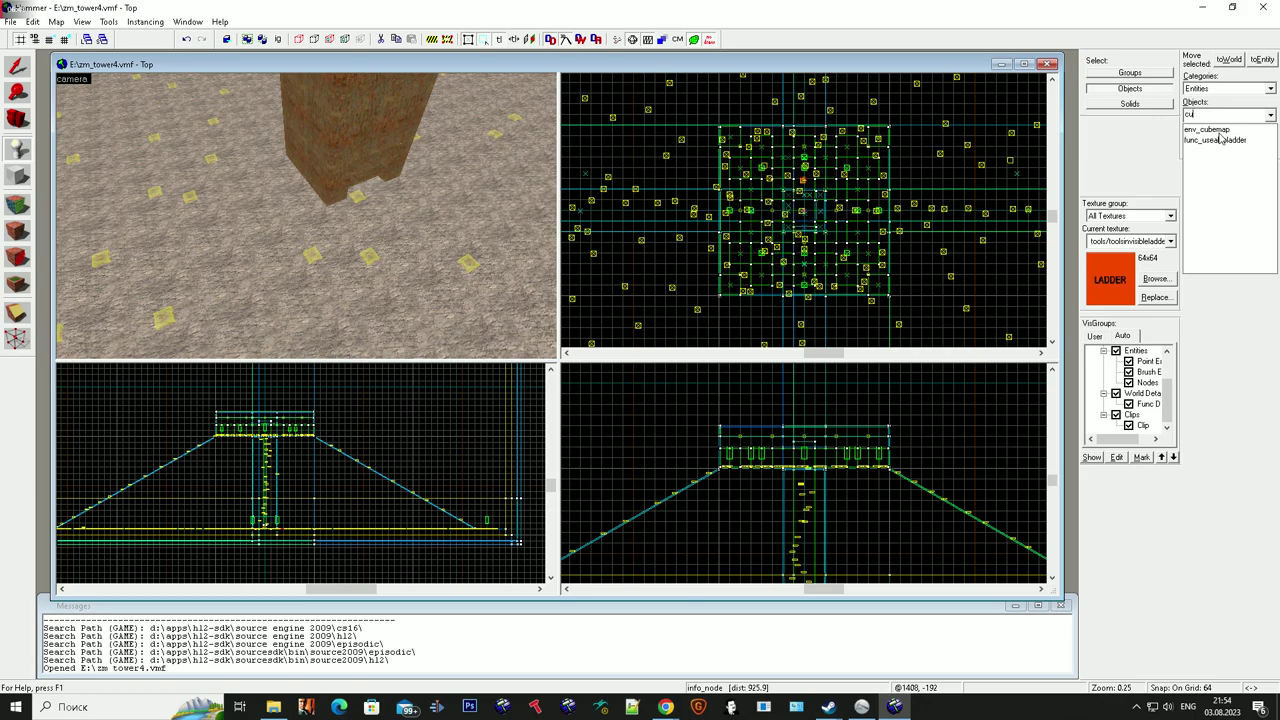
pyautogui.click(1220, 128)
pyautogui.click(222, 294)
# Step: Arrange two env_cubemap entities one above the other near the tower column and select both
pyautogui.click(17, 66)
pyautogui.scroll(6, 251, 508)
pyautogui.moveTo(265, 450); pyautogui.dragTo(254, 504)
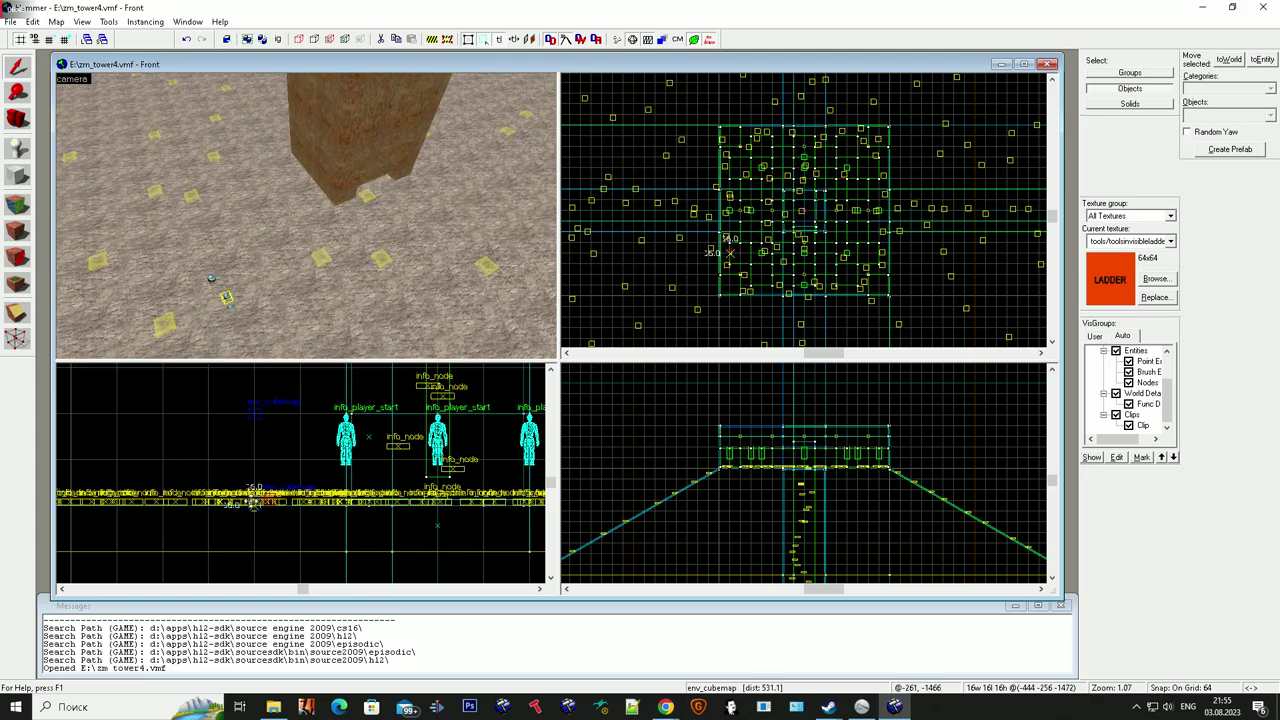
pyautogui.keyDown('ctrl'); pyautogui.click(211, 281); pyautogui.keyUp('ctrl')
pyautogui.press('Delete')
pyautogui.press('z')
pyautogui.press('w')
pyautogui.hotkey('ctrl', 'v')
pyautogui.press('s')
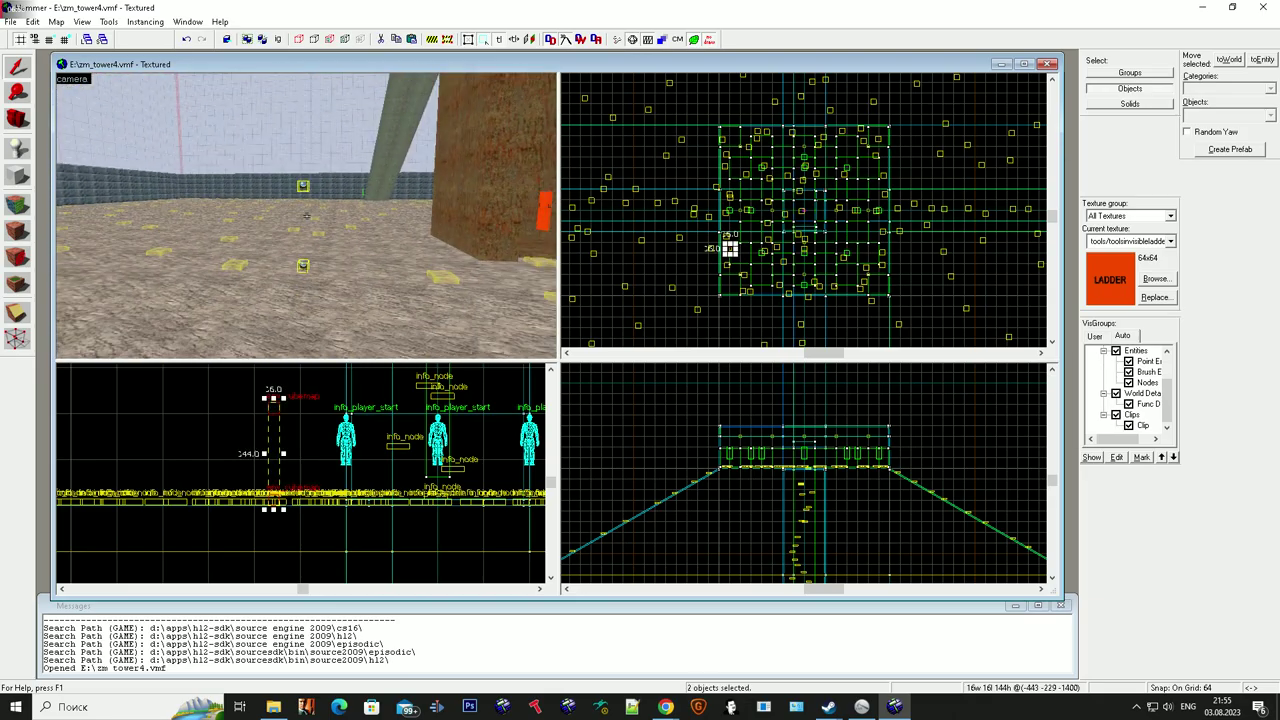
pyautogui.press('super')
pyautogui.click(283, 430)
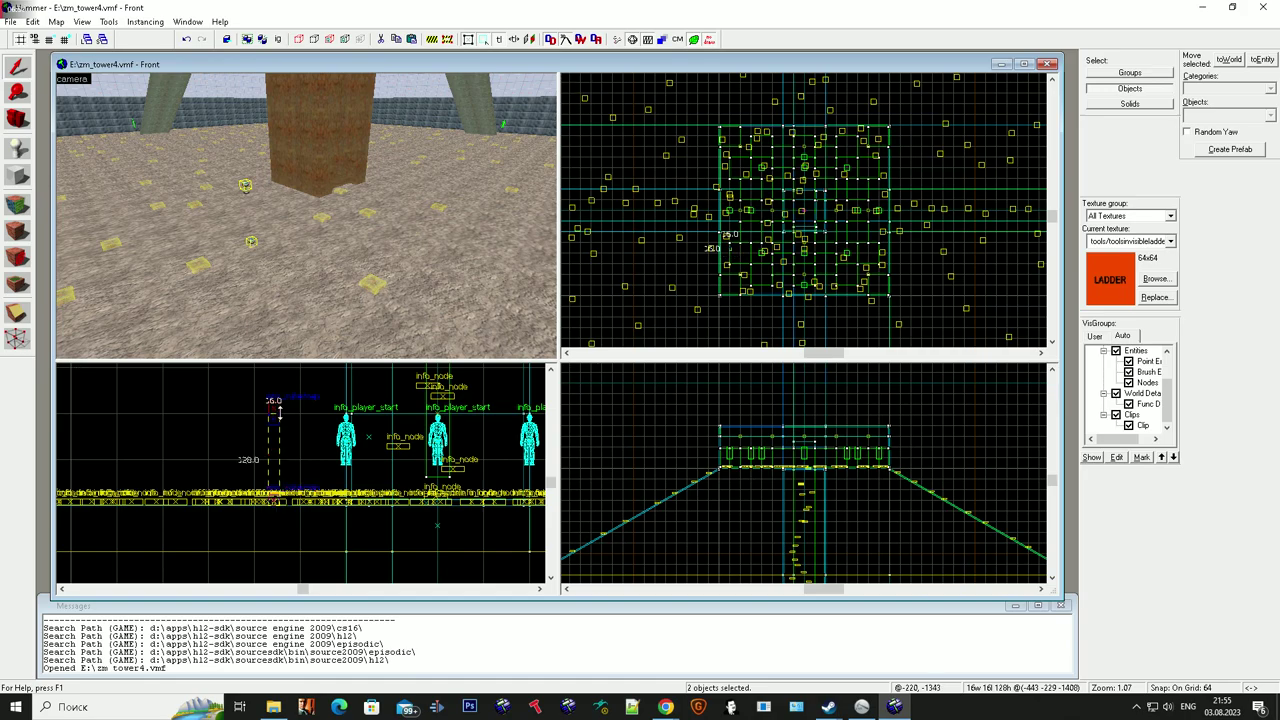
# Step: With the grid reduced to 8 units, lower the upper env_cubemap slightly and delete the one at floor level
pyautogui.press('z')
pyautogui.press('w')
pyautogui.press('[')
pyautogui.press('[')
pyautogui.press('[')
pyautogui.moveTo(274, 409); pyautogui.dragTo(275, 432)
pyautogui.click(283, 292)
pyautogui.press('Delete')
# Step: Copy the raised env_cubemap out to two spots near the arena's outer wall, about 1200 units apart
pyautogui.click(280, 194)
pyautogui.scroll(5, 726, 248)
pyautogui.moveTo(736, 250); pyautogui.dragTo(638, 255)
pyautogui.scroll(-2, 637, 252)
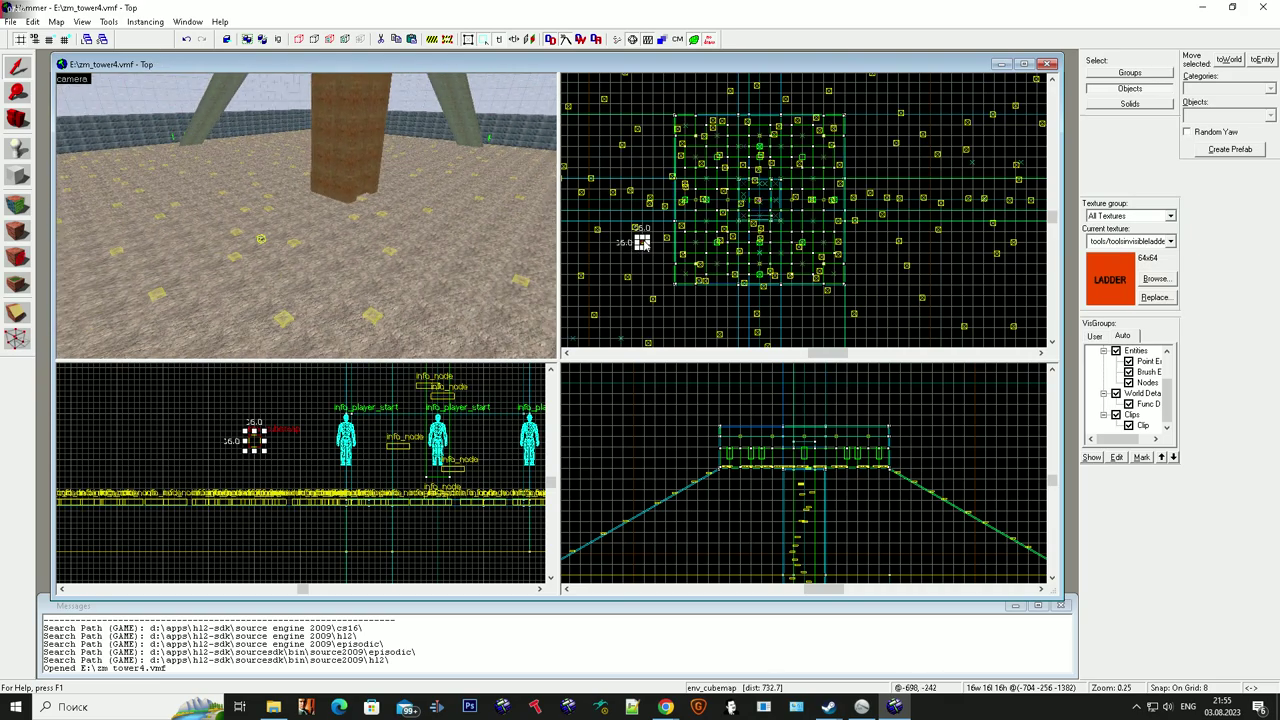
pyautogui.scroll(-4, 669, 240)
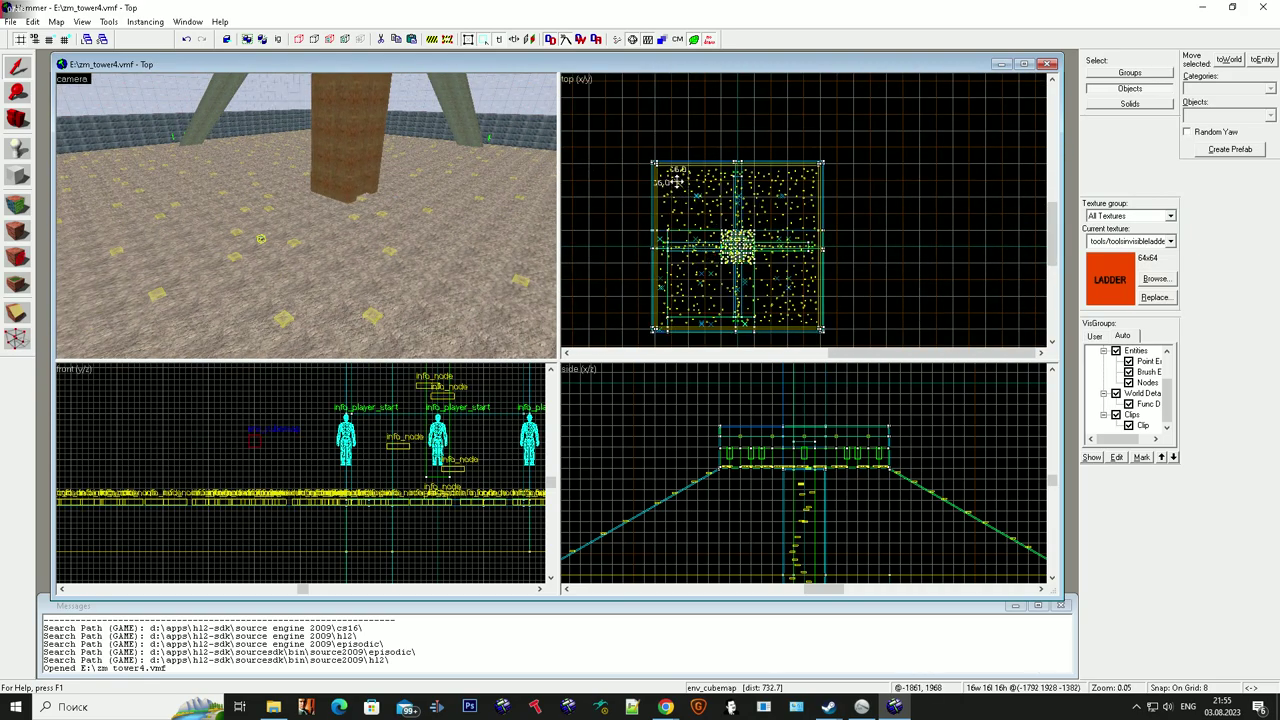
pyautogui.scroll(7, 676, 180)
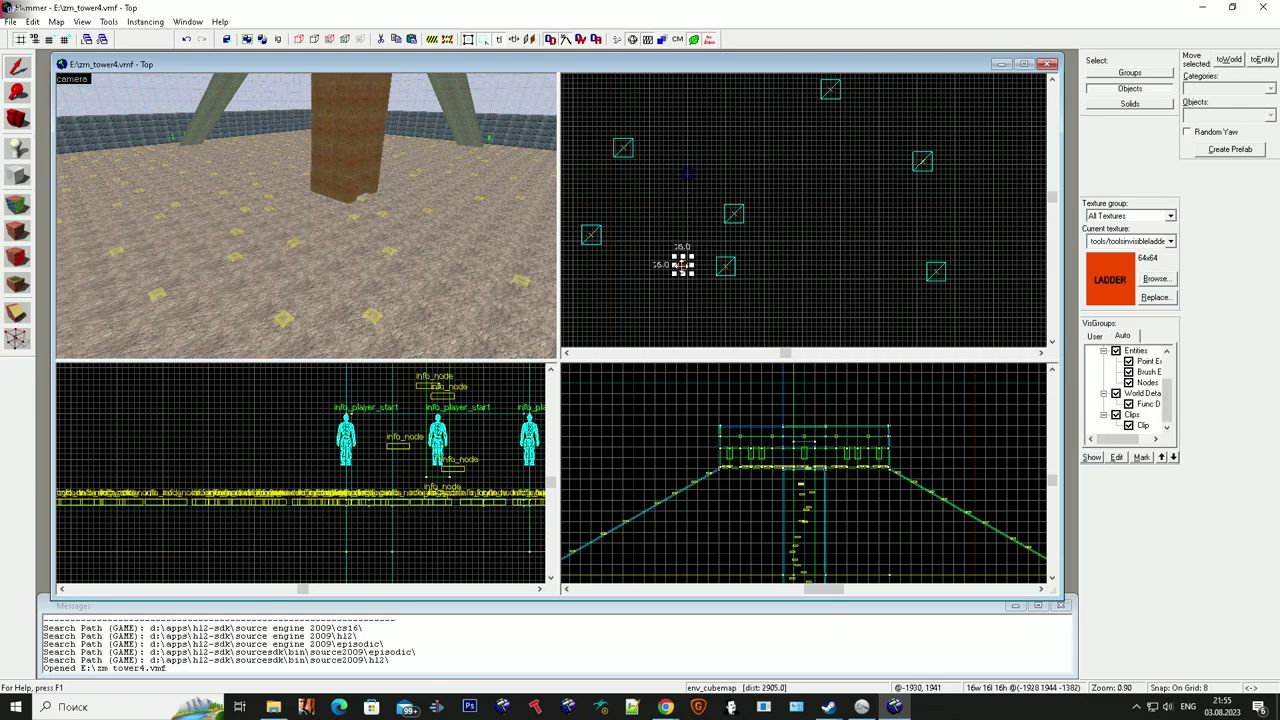
pyautogui.scroll(-6, 722, 232)
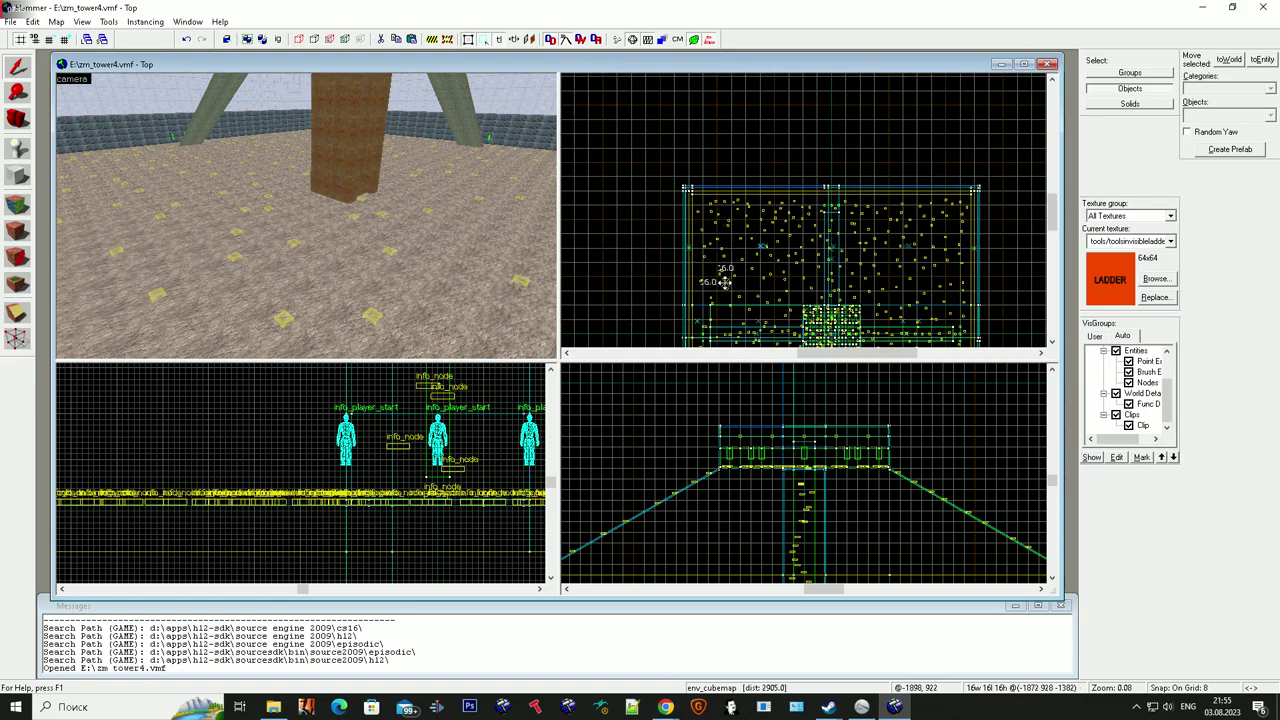
pyautogui.scroll(-5, 231, 178)
# Step: Group the two env_cubemap entities near the outer wall and copy the pair inward across the same quadrant
pyautogui.press('z')
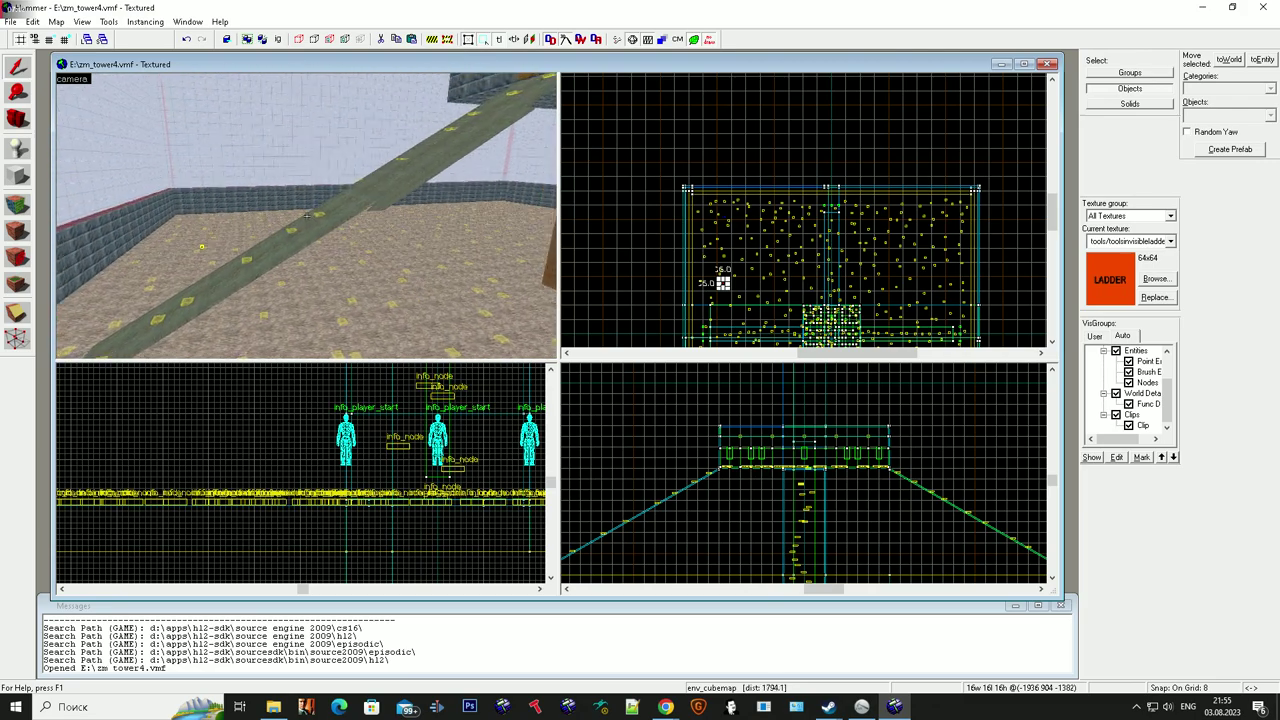
pyautogui.press('w')
pyautogui.press('z')
pyautogui.press('super')
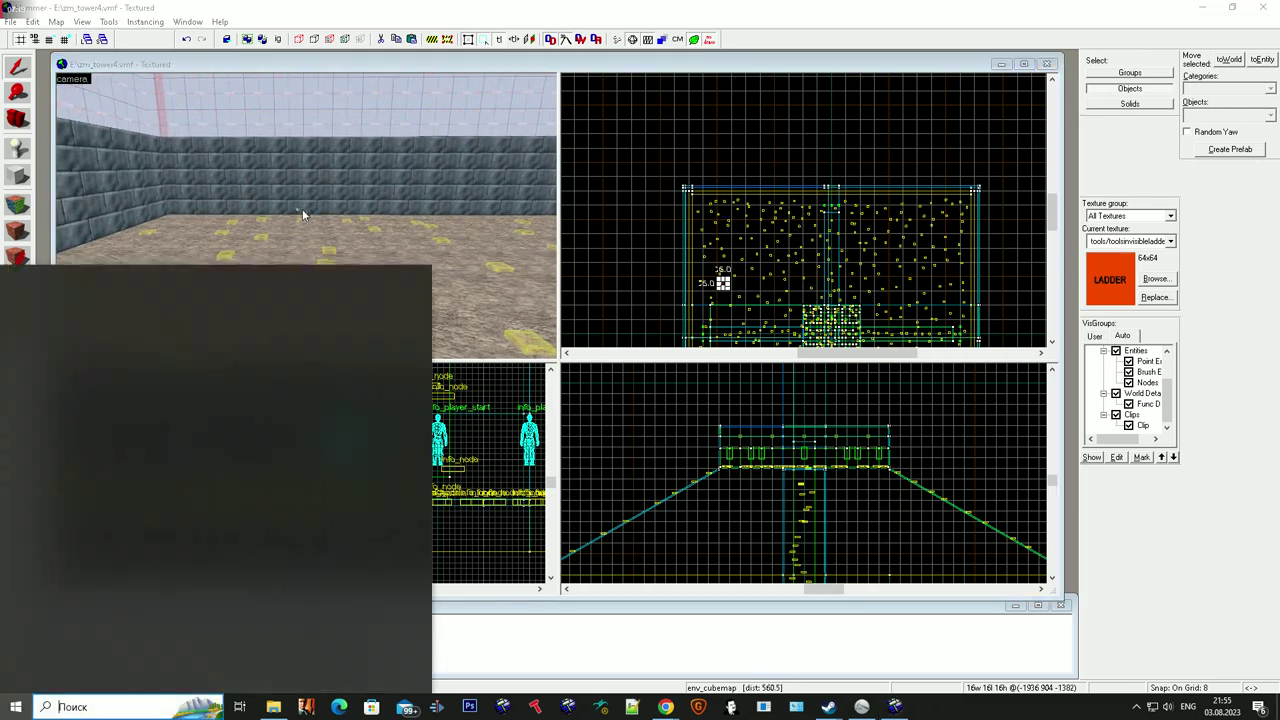
pyautogui.keyDown('ctrl'); pyautogui.click(298, 211); pyautogui.keyUp('ctrl')
pyautogui.scroll(1, 698, 245)
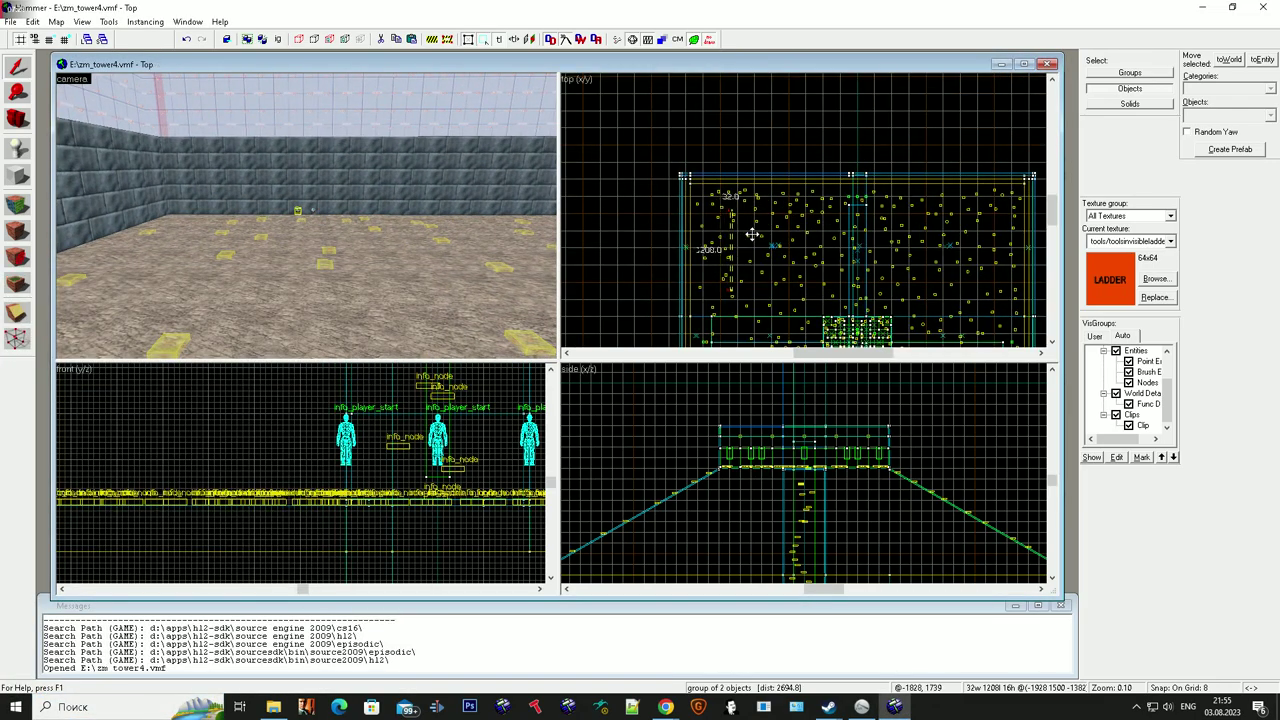
pyautogui.click(771, 240)
pyautogui.click(771, 240)
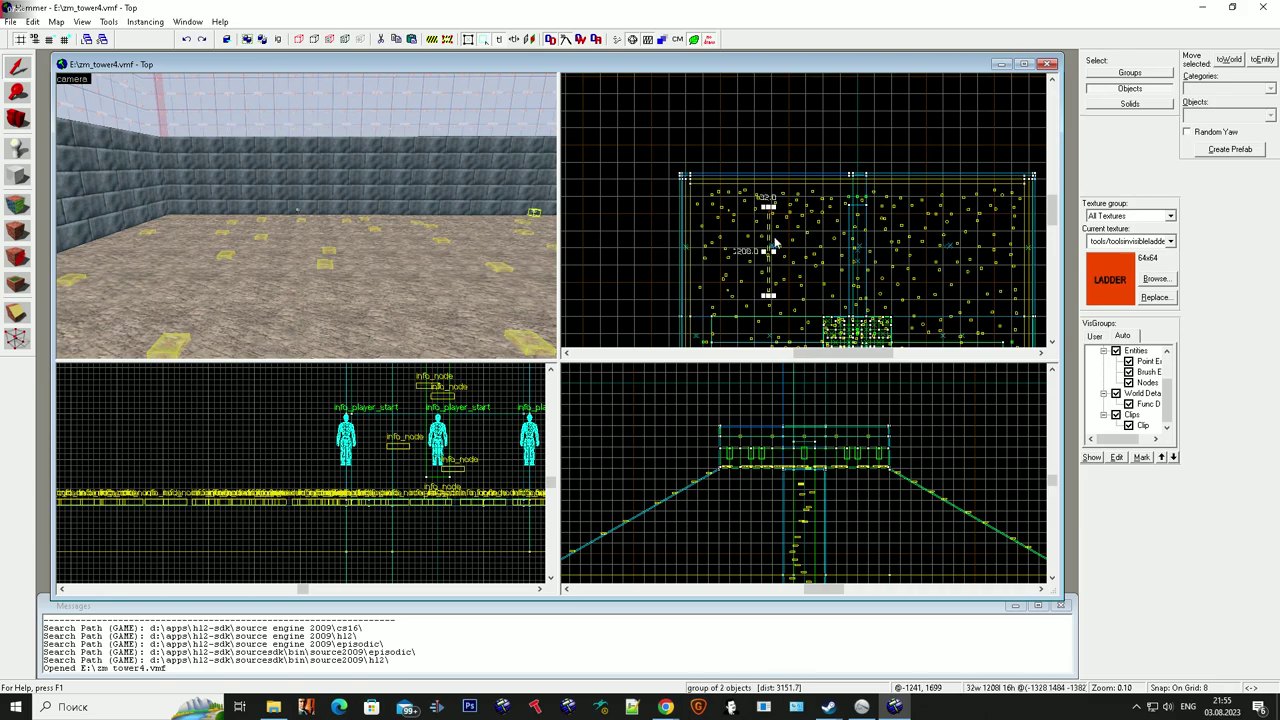
# Step: Move the env_cubemap pair across its floor quadrant, closer to the adjacent ramp
pyautogui.scroll(3, 773, 242)
pyautogui.moveTo(766, 238); pyautogui.dragTo(847, 225)
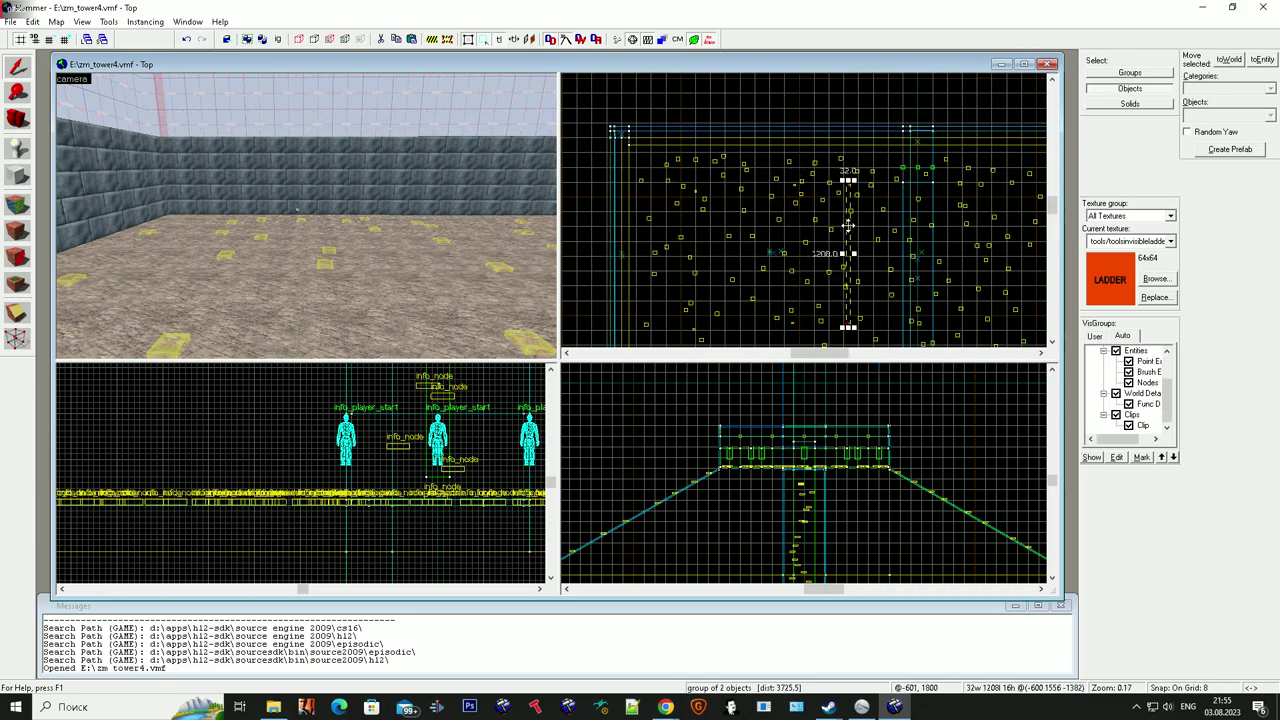
pyautogui.scroll(-3, 848, 228)
pyautogui.scroll(2, 864, 231)
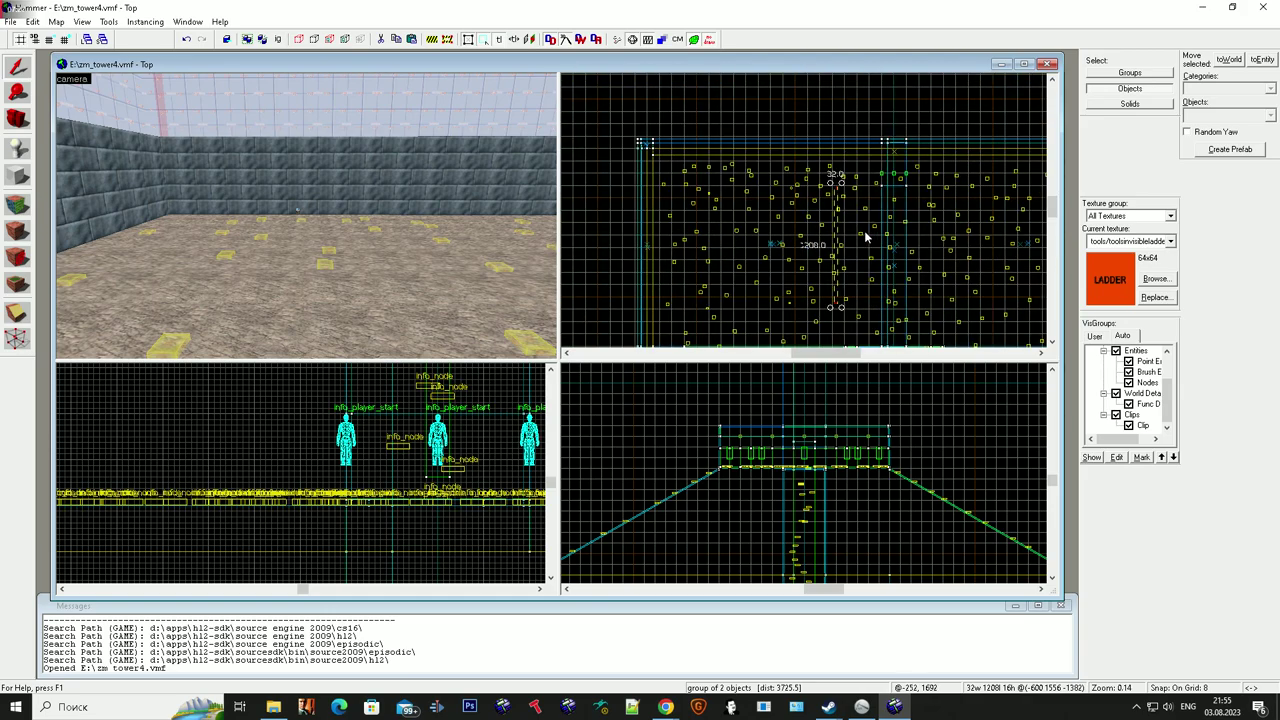
# Step: Add the quadrant's remaining env_cubemap entities to the selection and group all five together
pyautogui.scroll(-2, 306, 212)
pyautogui.scroll(-2, 299, 212)
pyautogui.keyDown('ctrl'); pyautogui.click(288, 297); pyautogui.keyUp('ctrl')
pyautogui.keyDown('ctrl'); pyautogui.click(303, 307); pyautogui.keyUp('ctrl')
pyautogui.press('d')
pyautogui.keyDown('ctrl'); pyautogui.click(485, 288); pyautogui.keyUp('ctrl')
pyautogui.keyDown('ctrl'); pyautogui.click(382, 214); pyautogui.keyUp('ctrl')
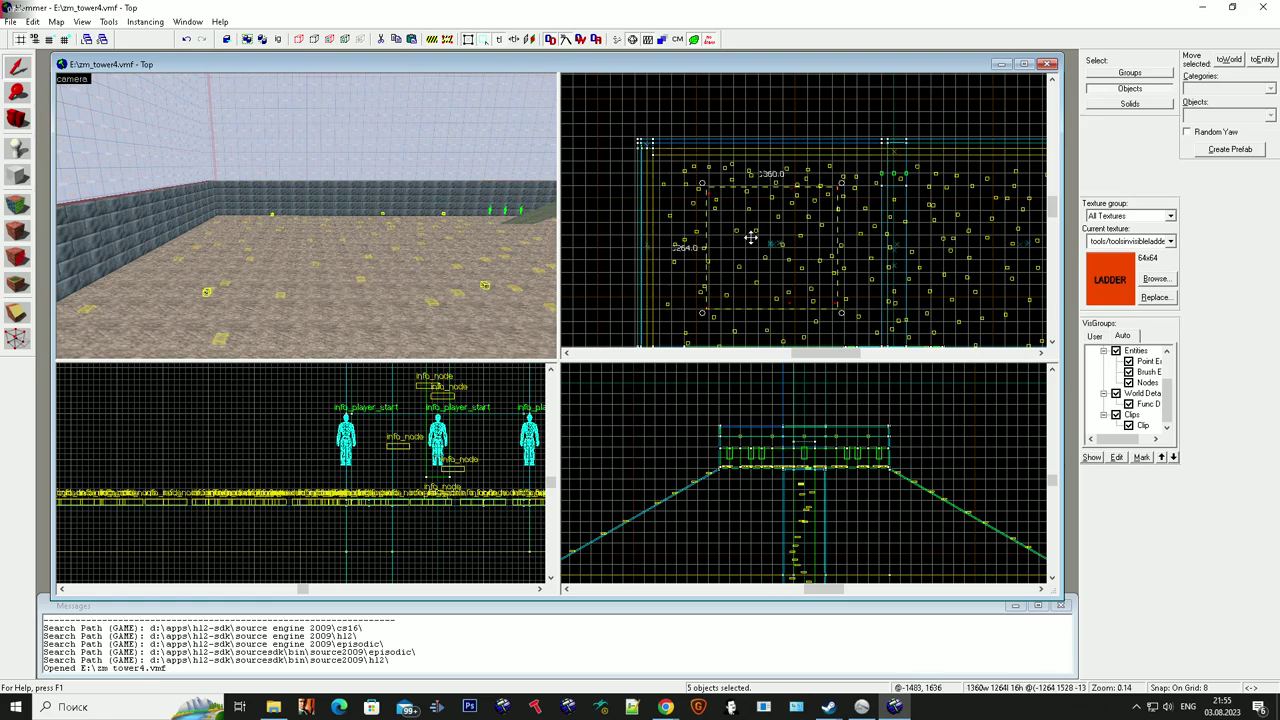
pyautogui.hotkey('ctrl', 'g')
# Step: Copy the group of five env_cubemap entities across the ramp into the neighbouring floor quadrant
pyautogui.click(706, 403)
pyautogui.press('d')
pyautogui.press('s')
pyautogui.press('a')
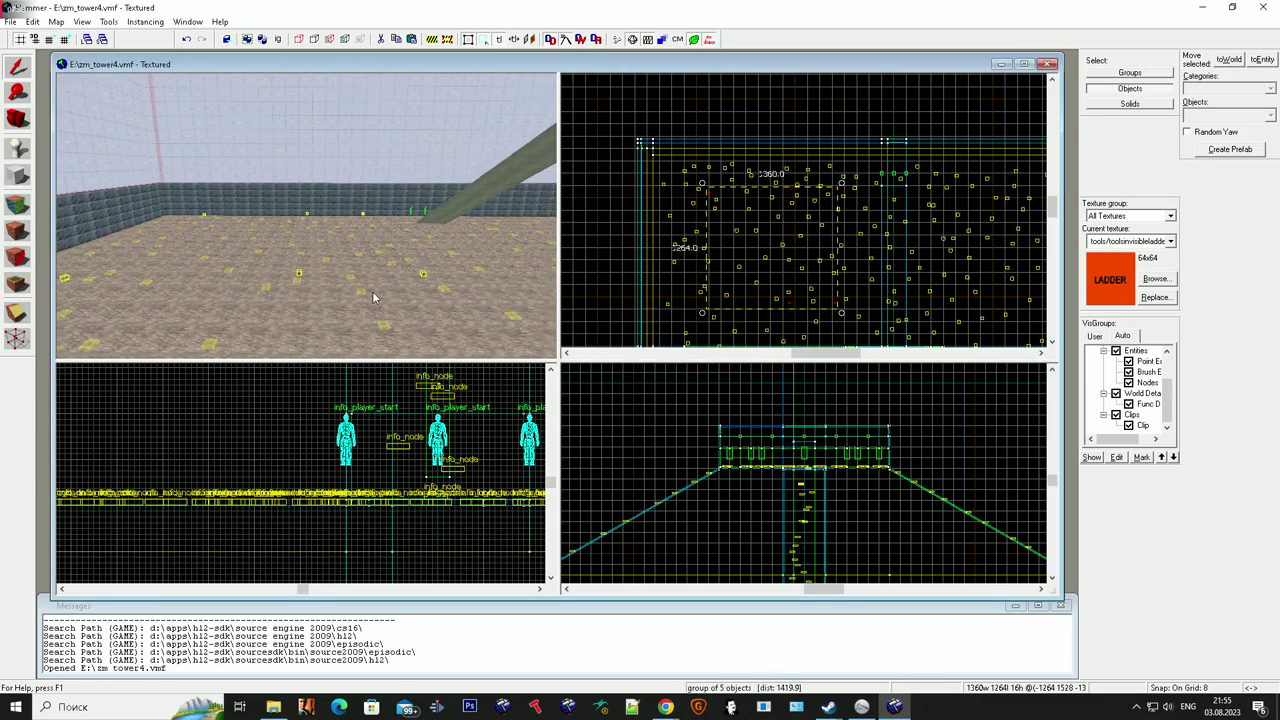
pyautogui.press('w')
pyautogui.scroll(-3, 706, 287)
pyautogui.scroll(3, 783, 300)
pyautogui.scroll(1, 715, 273)
pyautogui.keyDown('shift'); pyautogui.moveTo(716, 252); pyautogui.dragTo(977, 242); pyautogui.keyUp('shift')
pyautogui.press('d')
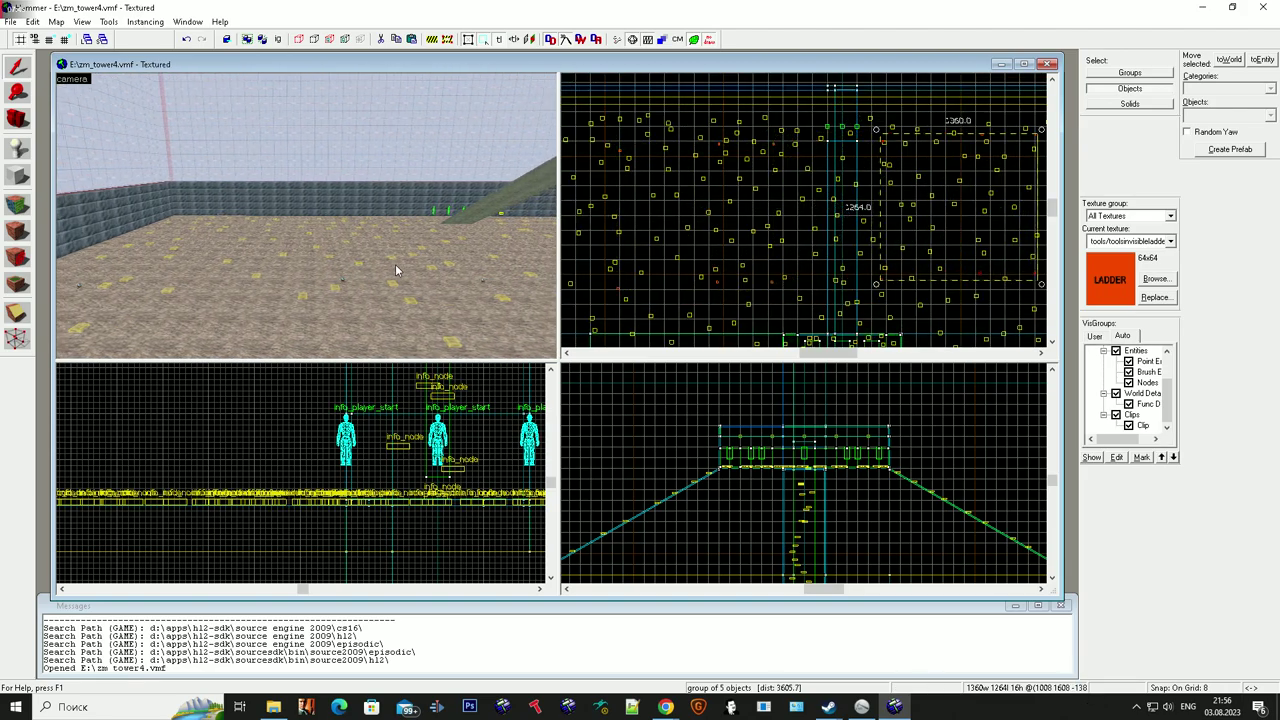
pyautogui.scroll(-9, 811, 257)
pyautogui.scroll(4, 814, 257)
pyautogui.moveTo(812, 121)
pyautogui.keyDown('shift'); pyautogui.mouseDown()
pyautogui.moveTo(817, 220)
pyautogui.moveTo(720, 257)
pyautogui.moveTo(699, 205)
pyautogui.mouseUp(); pyautogui.keyUp('shift')
pyautogui.hotkey('ctrl', 'z')
pyautogui.hotkey('ctrl', 'z')
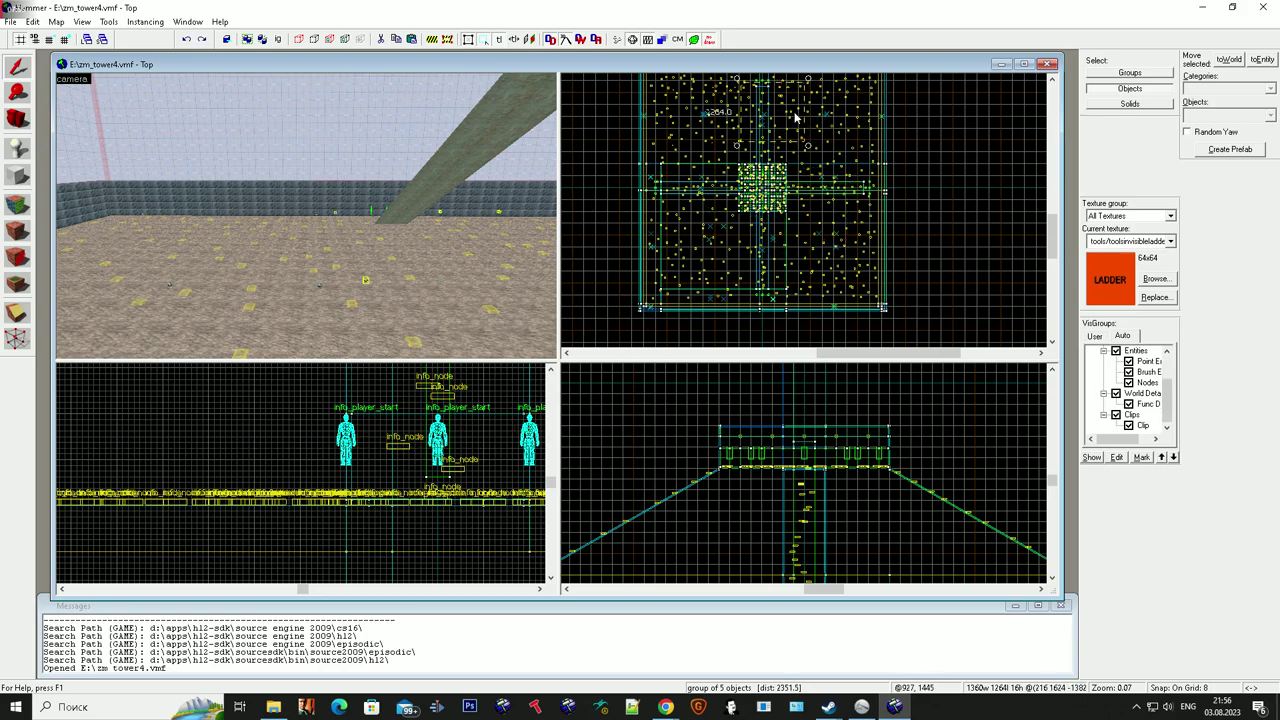
# Step: Position the five-entity env_cubemap group over the floor around the tower column and clear the selection
pyautogui.press('w')
pyautogui.press('d')
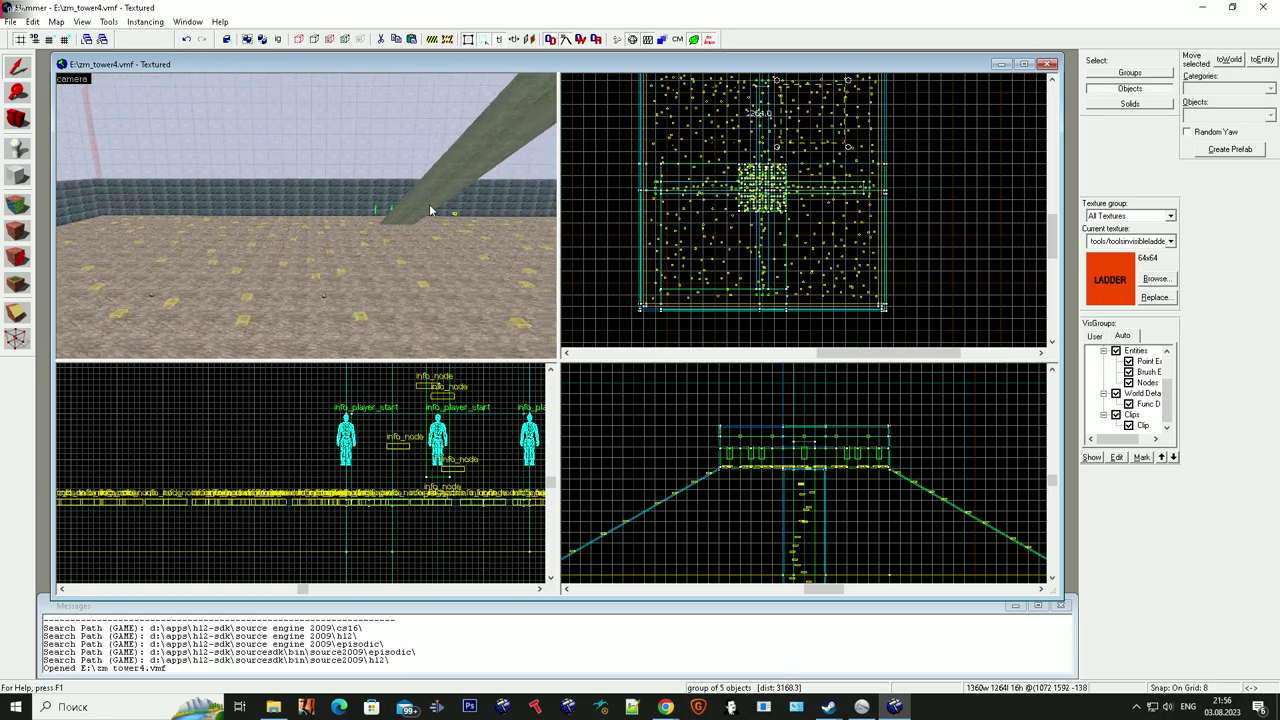
pyautogui.moveTo(802, 236); pyautogui.dragTo(757, 184)
pyautogui.scroll(-4, 376, 434)
pyautogui.scroll(-2, 362, 434)
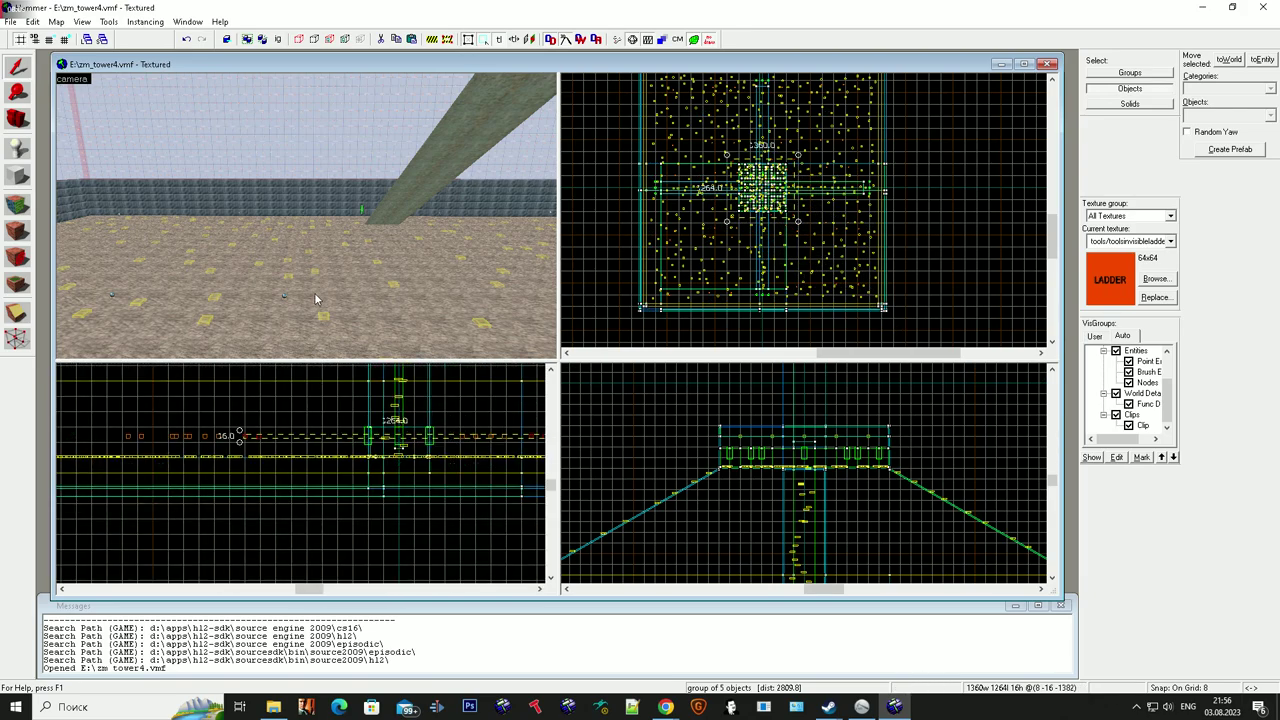
pyautogui.press('Escape')
# Step: Pick an env_cubemap on the floor near the tower and place a copy of it in the tower room
pyautogui.press('z')
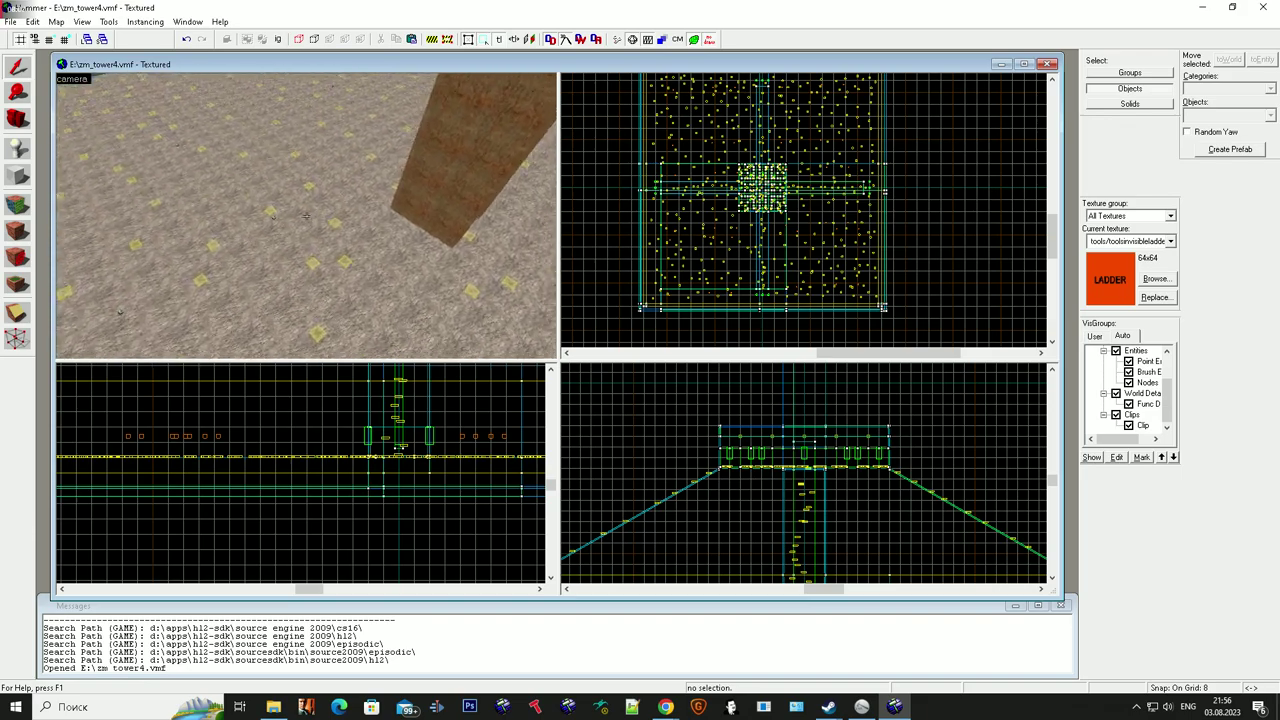
pyautogui.click(306, 216)
pyautogui.press('w')
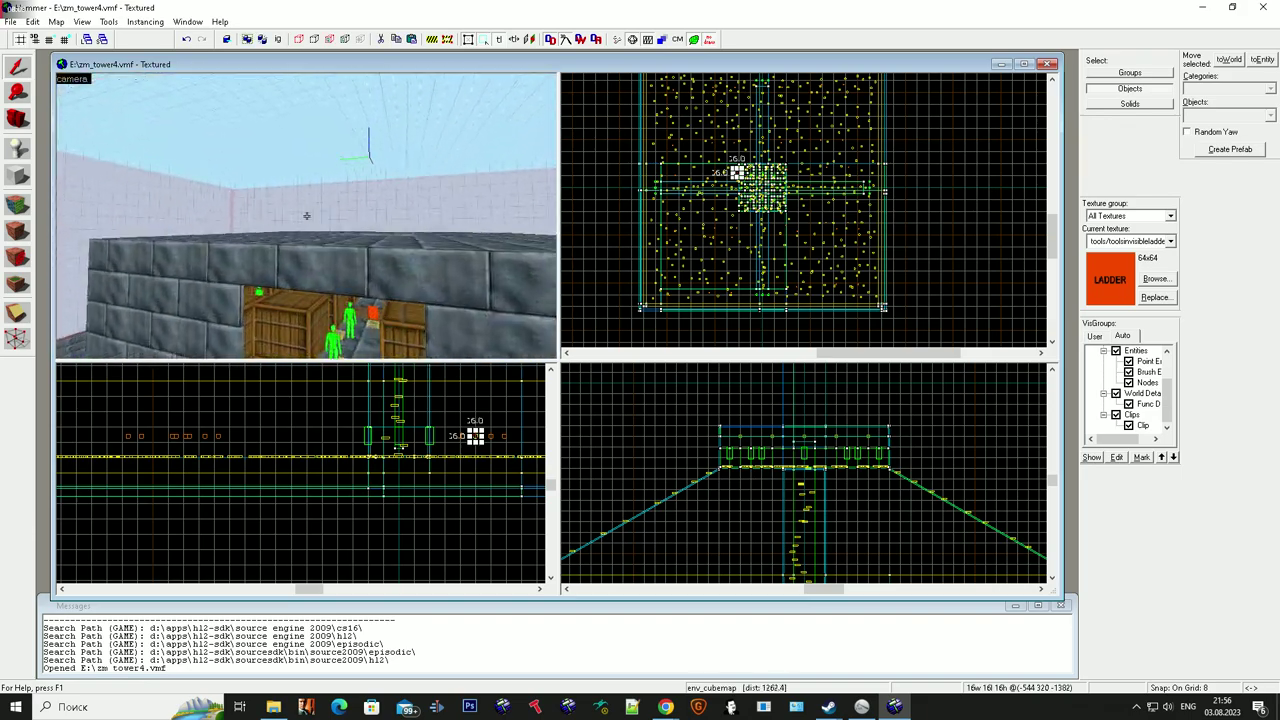
pyautogui.click(306, 216)
pyautogui.hotkey('ctrl', 'z')
pyautogui.press('w')
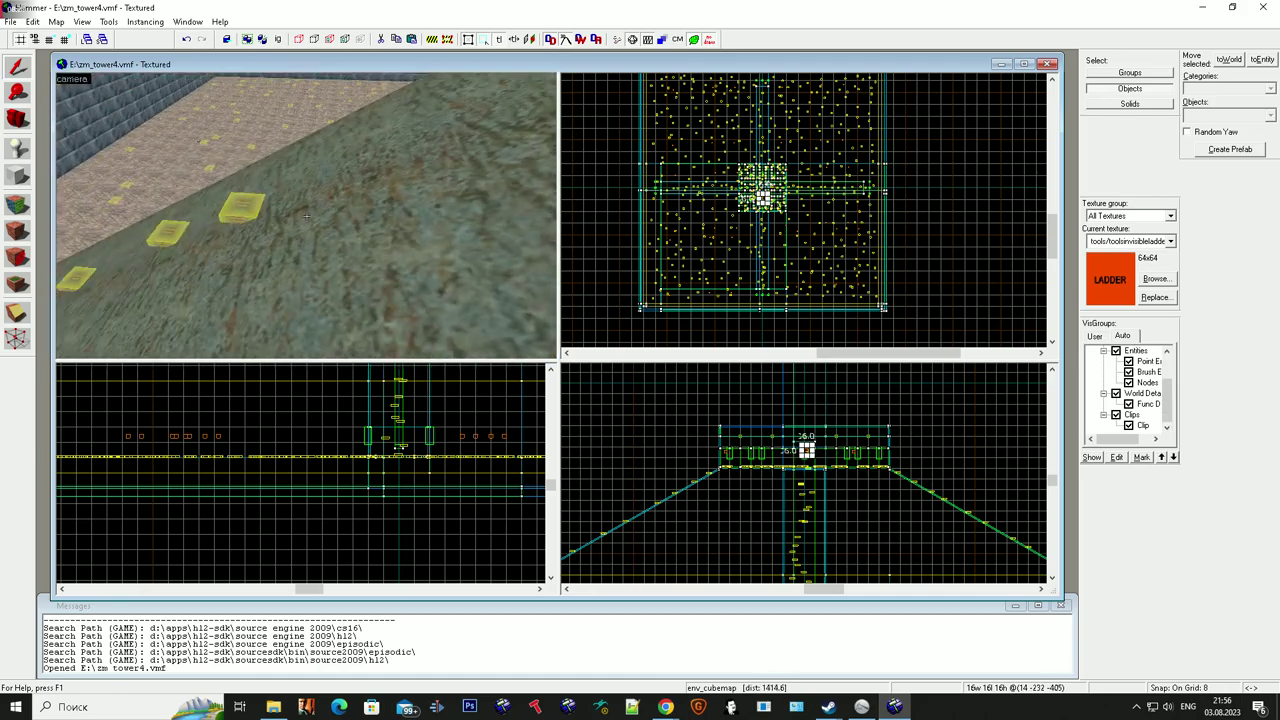
# Step: Paste env_cubemap copies onto the ramps leading up to the tower room
pyautogui.hotkey('ctrl', 'v')
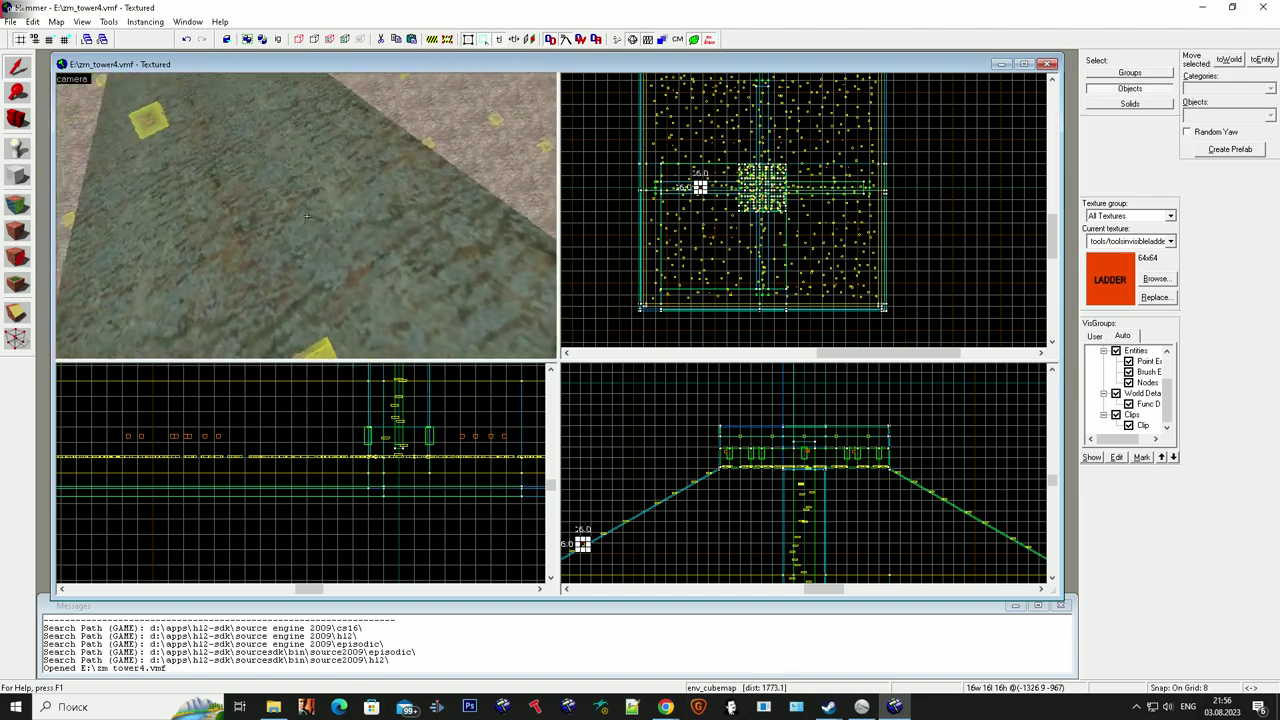
pyautogui.hotkey('ctrl', 'v')
pyautogui.hotkey('ctrl', 'v')
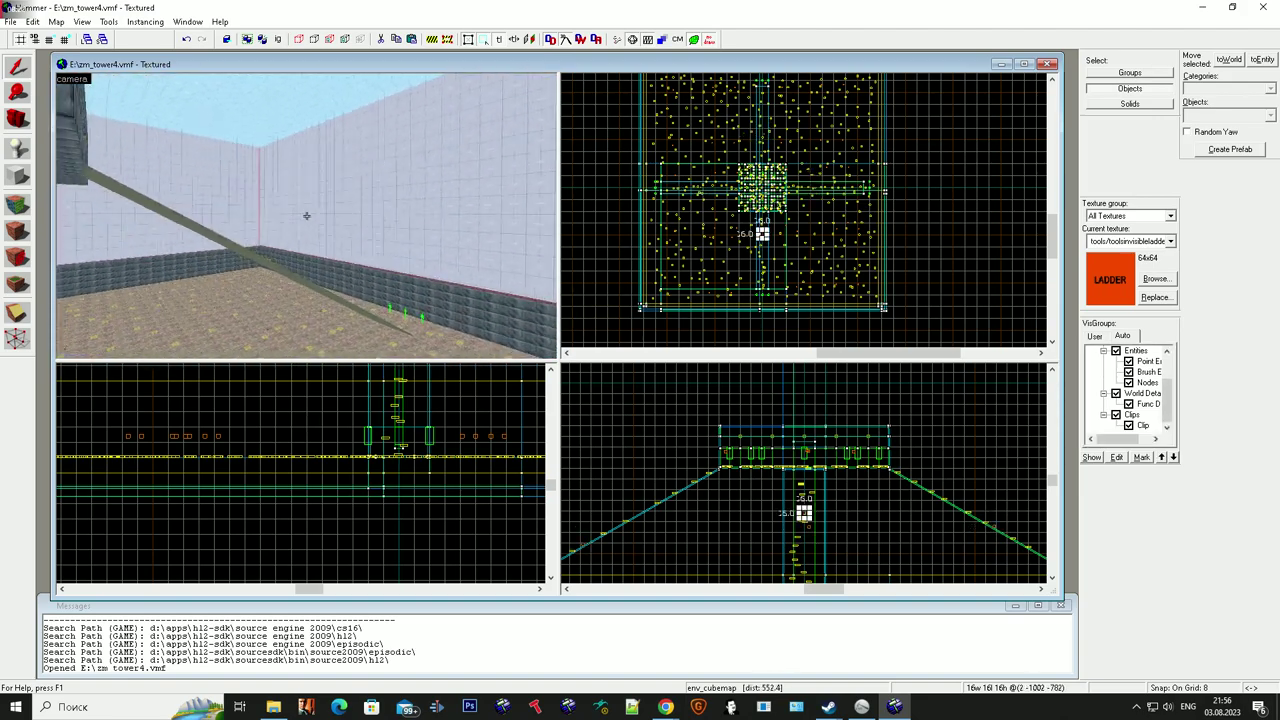
# Step: Select the env_cubemap entities on the ramps together and raise them slightly above the ramp surfaces
pyautogui.hotkey('ctrl', 'z')
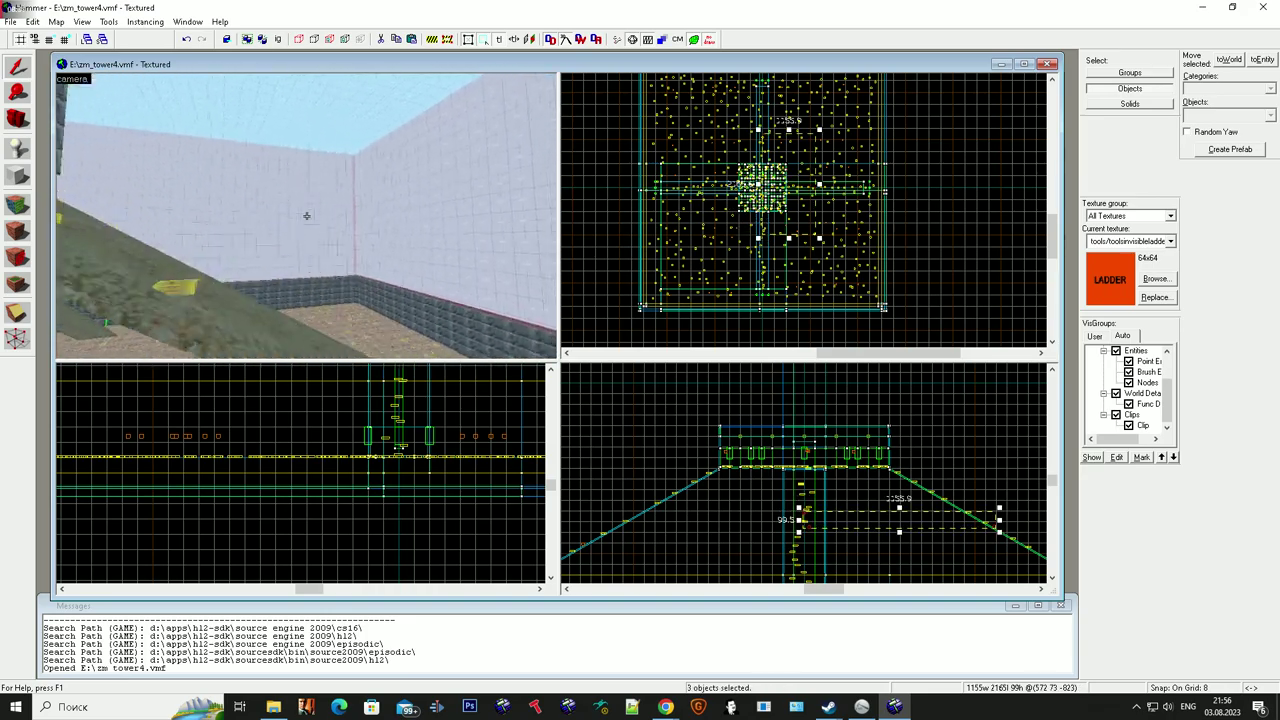
pyautogui.press('z')
pyautogui.keyDown('ctrl'); pyautogui.click(266, 173); pyautogui.keyUp('ctrl')
pyautogui.moveTo(811, 542); pyautogui.dragTo(813, 522)
pyautogui.scroll(-6, 386, 243)
pyautogui.scroll(-3, 312, 229)
# Step: Place an env_cubemap just above the floor inside the tower column, between the ladders
pyautogui.press('z')
pyautogui.press('w')
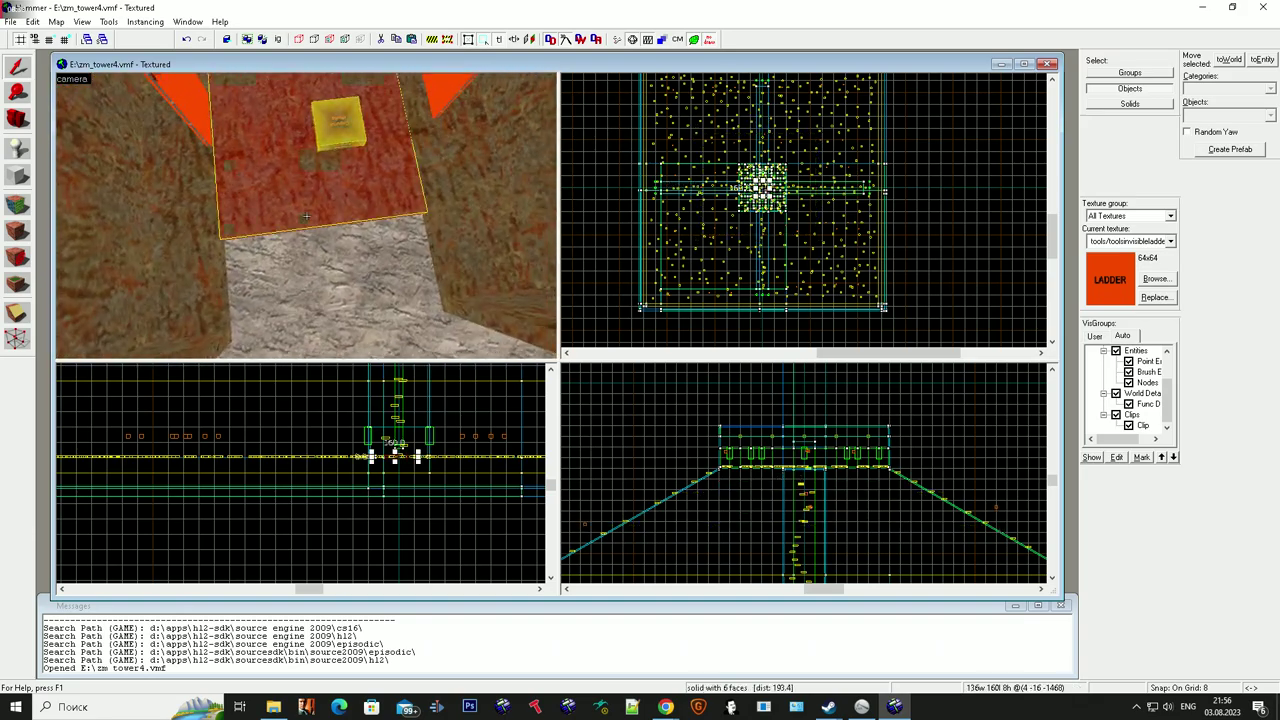
pyautogui.click(306, 215)
pyautogui.press('z')
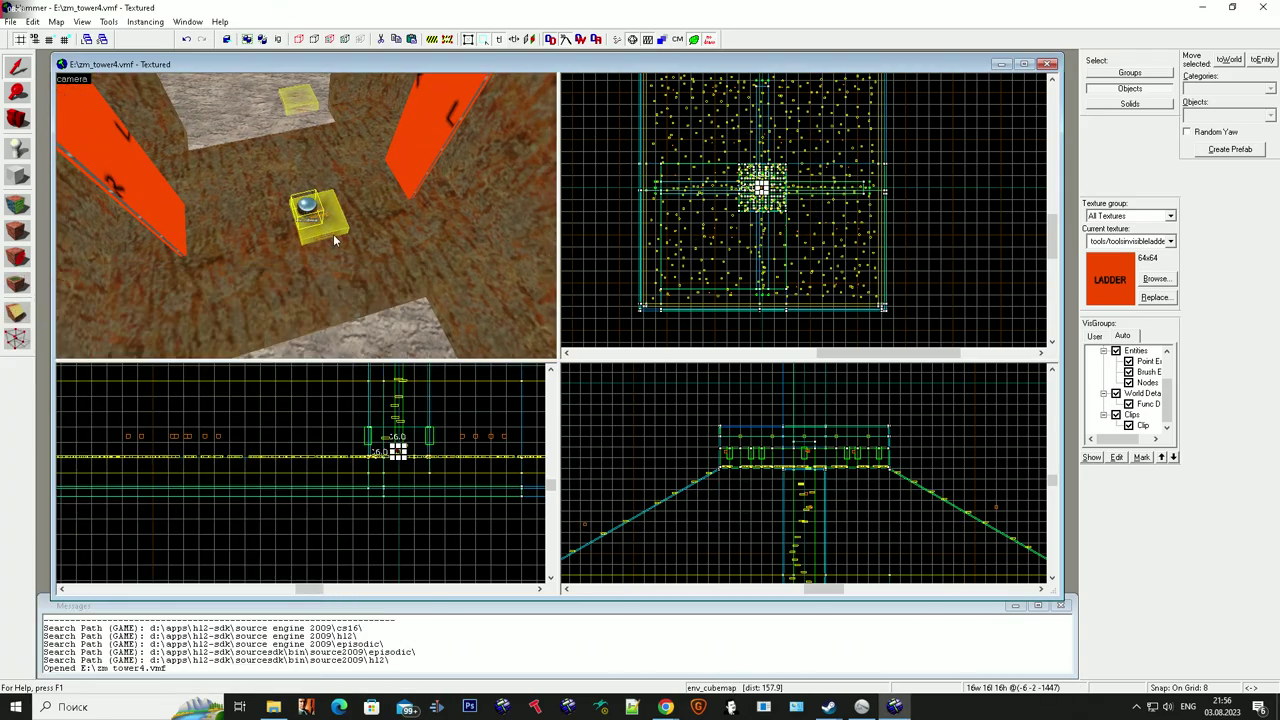
pyautogui.scroll(5, 400, 440)
pyautogui.scroll(-10, 395, 465)
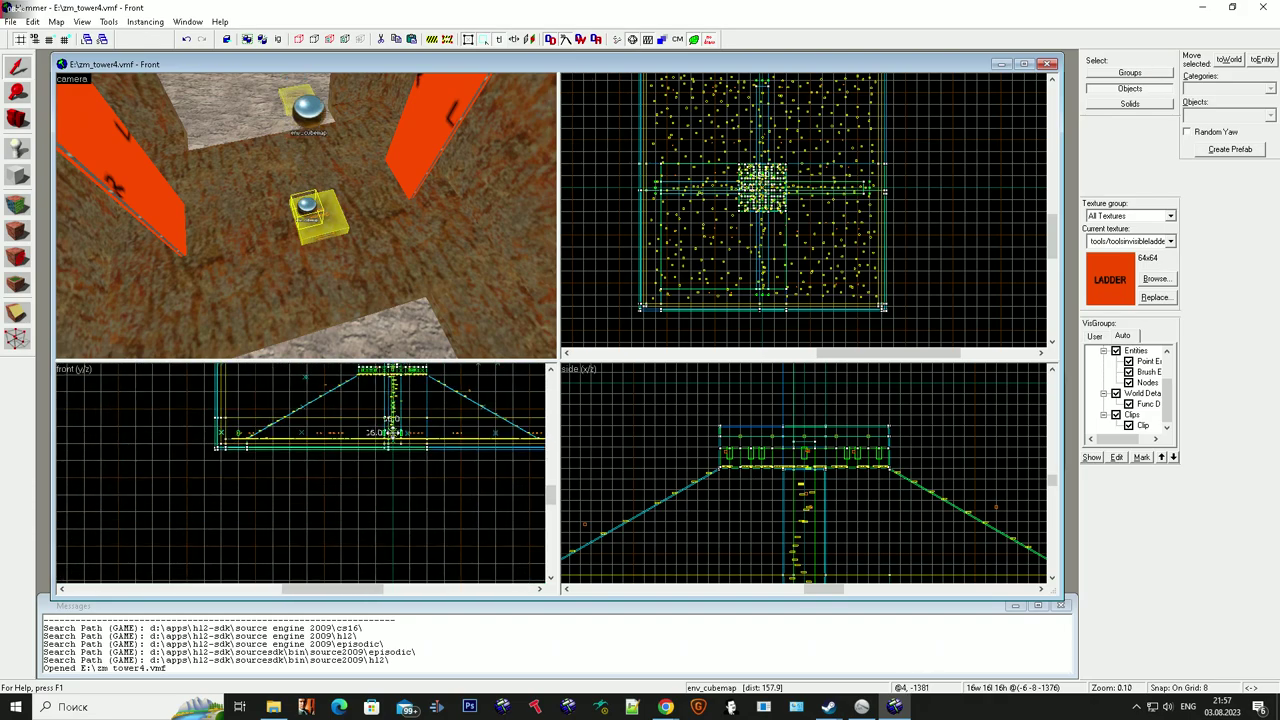
pyautogui.scroll(10, 393, 418)
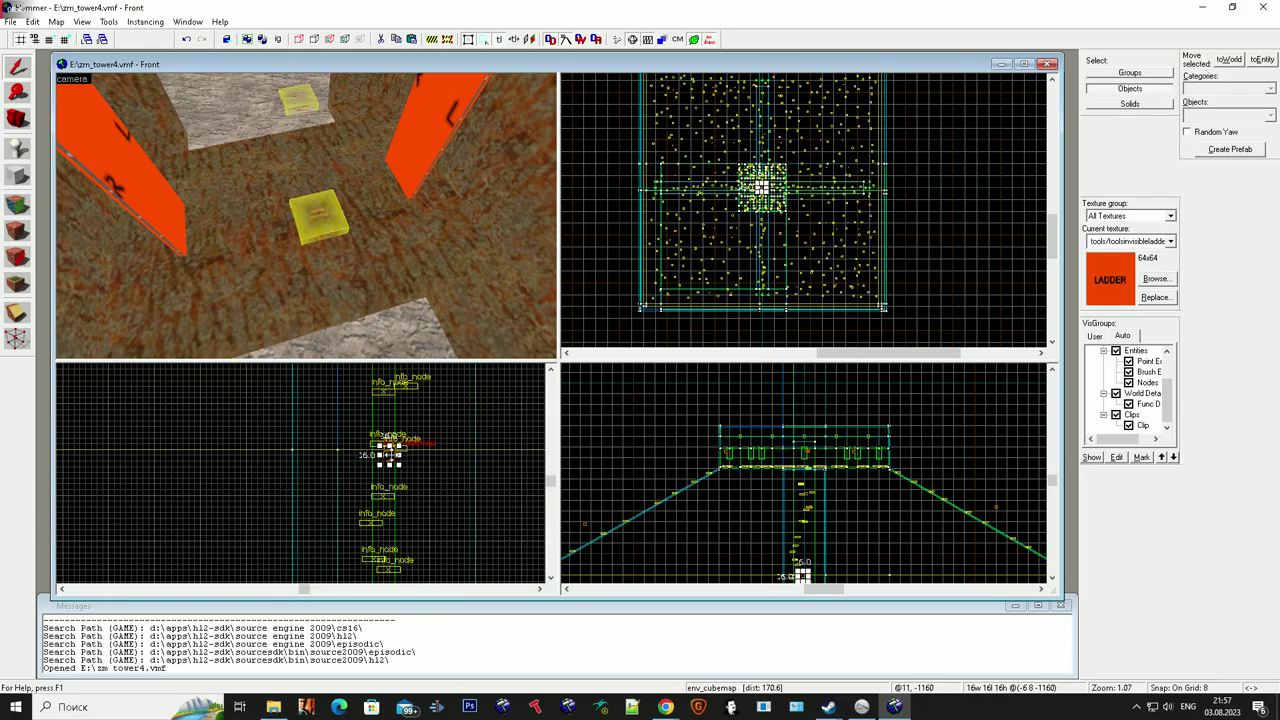
# Step: Position an env_cubemap higher up inside the column shaft, at a height of about -792, and clear the selection
pyautogui.moveTo(390, 455); pyautogui.dragTo(393, 429)
pyautogui.scroll(-8, 398, 440)
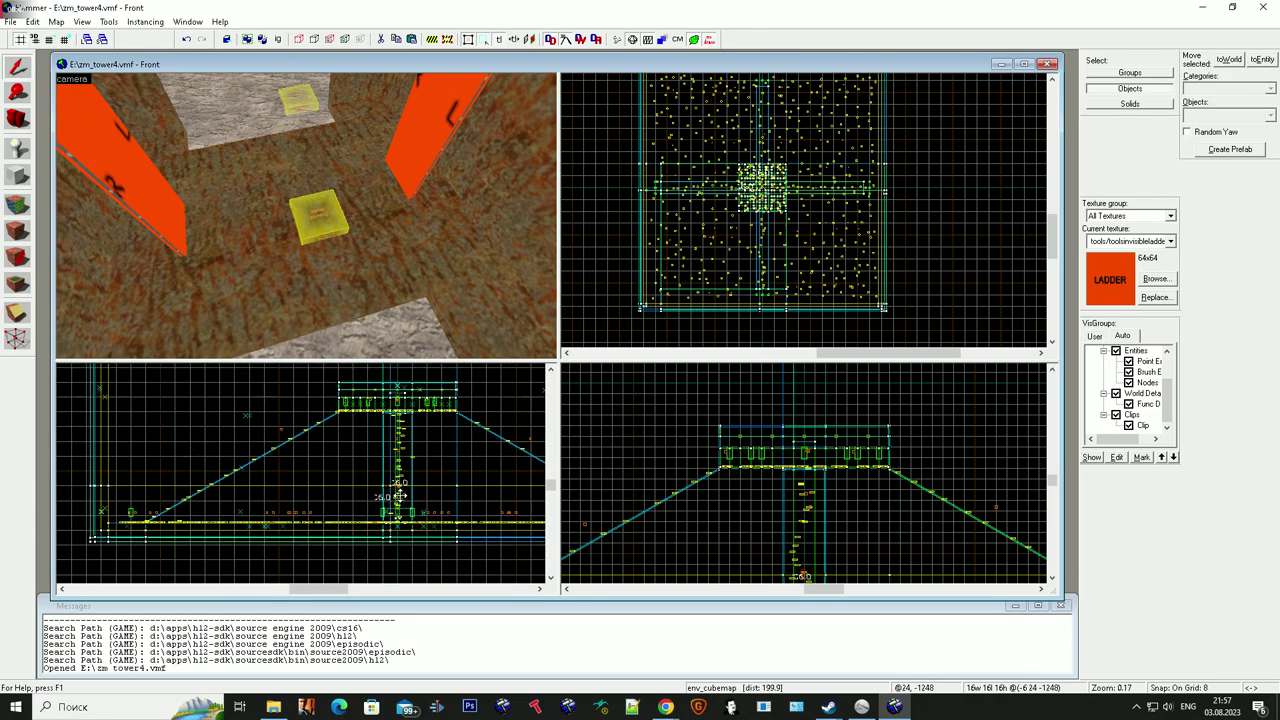
pyautogui.press('z')
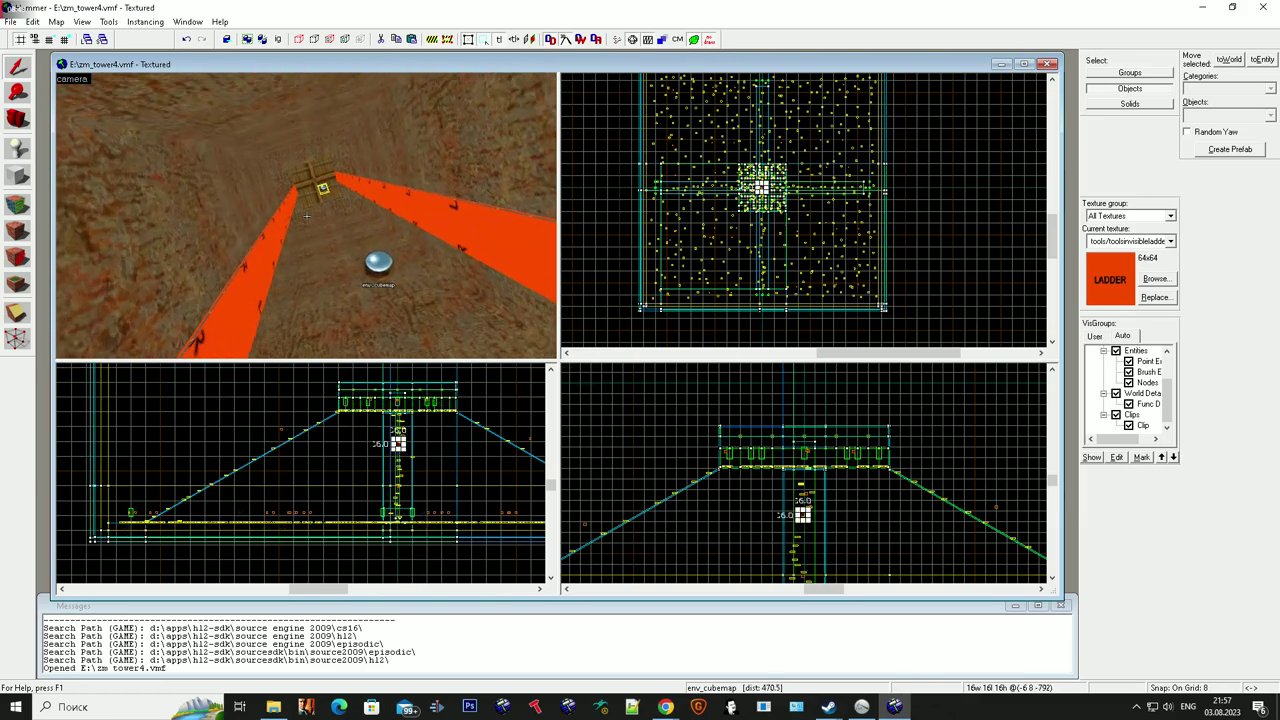
pyautogui.press('w')
pyautogui.click(307, 216)
pyautogui.press('Escape')
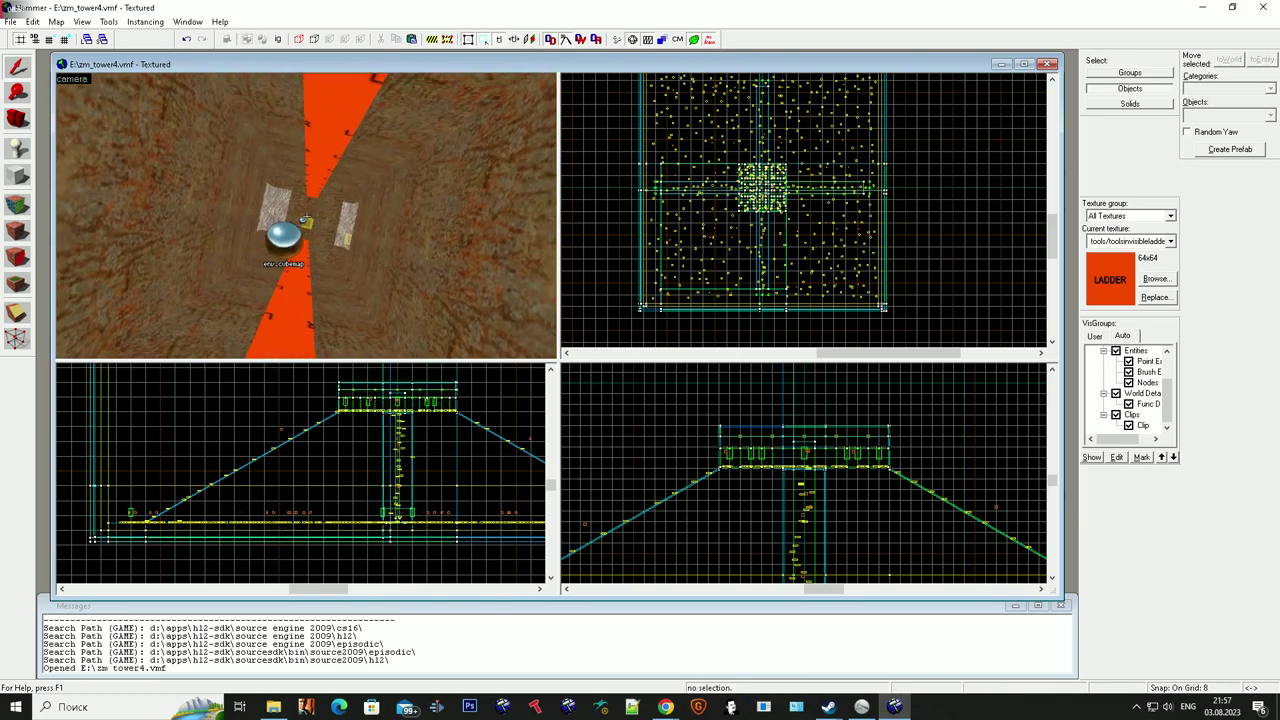
# Step: Check the map for problems and dismiss the report
pyautogui.press('w')
pyautogui.press('w')
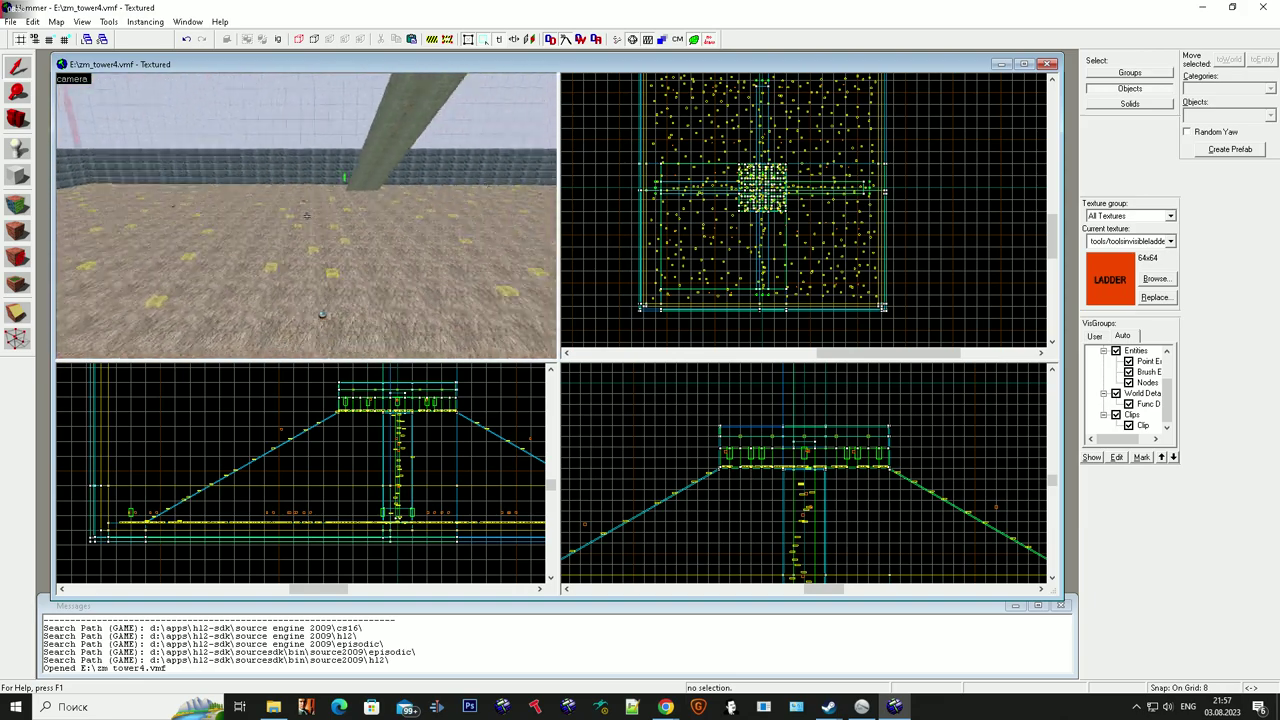
pyautogui.hotkey('alt', 'p')
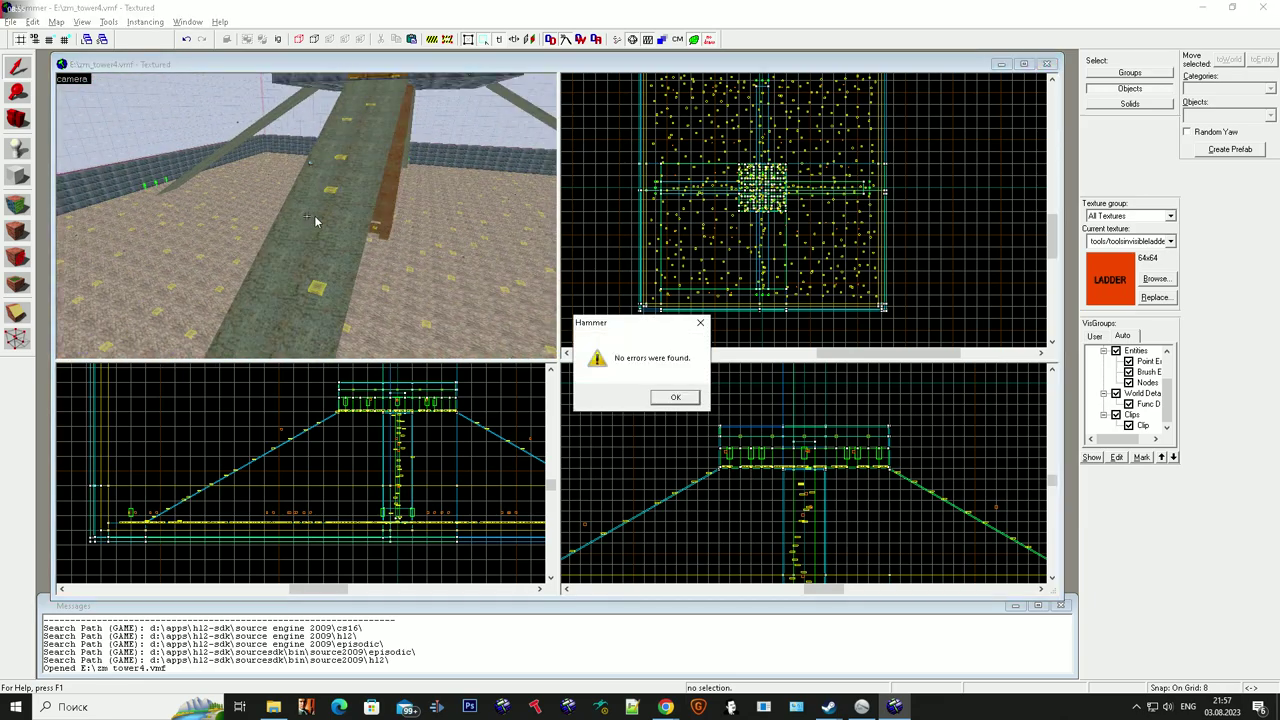
pyautogui.press('Return')
# Step: Review the map information and the worldspawn map properties, closing both without changes
pyautogui.click(57, 21)
pyautogui.click(126, 247)
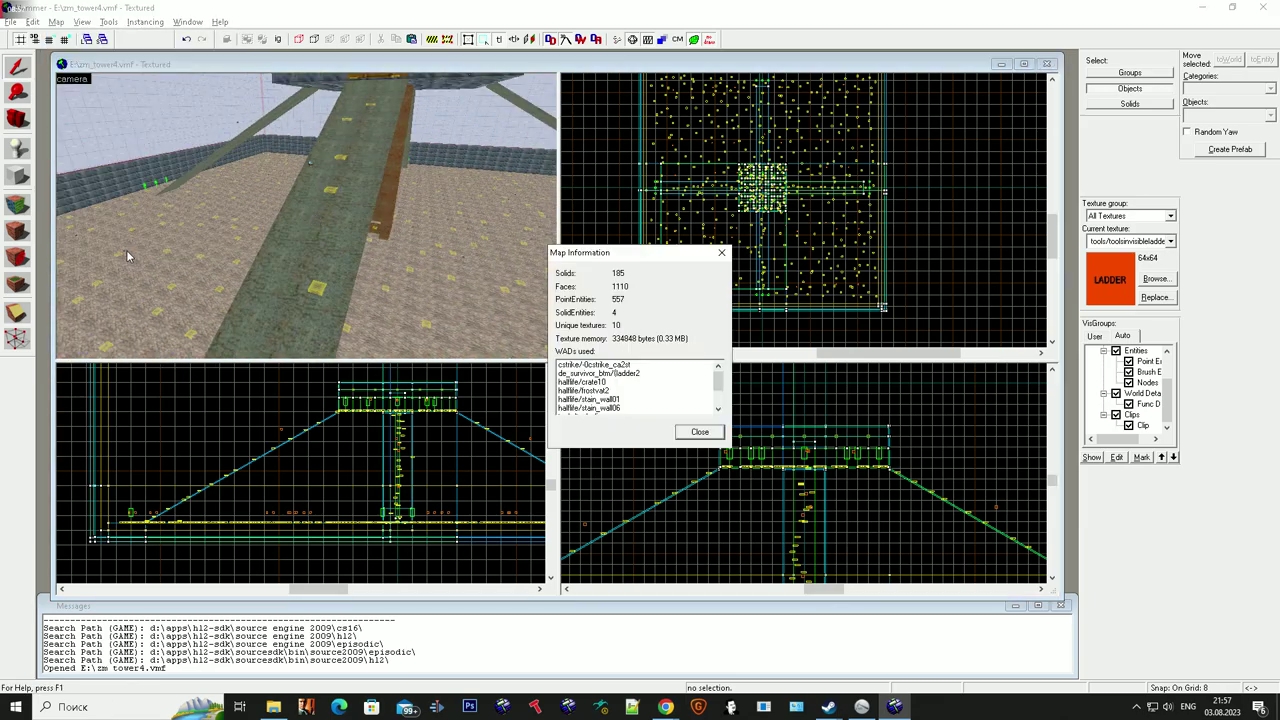
pyautogui.click(697, 432)
pyautogui.click(57, 21)
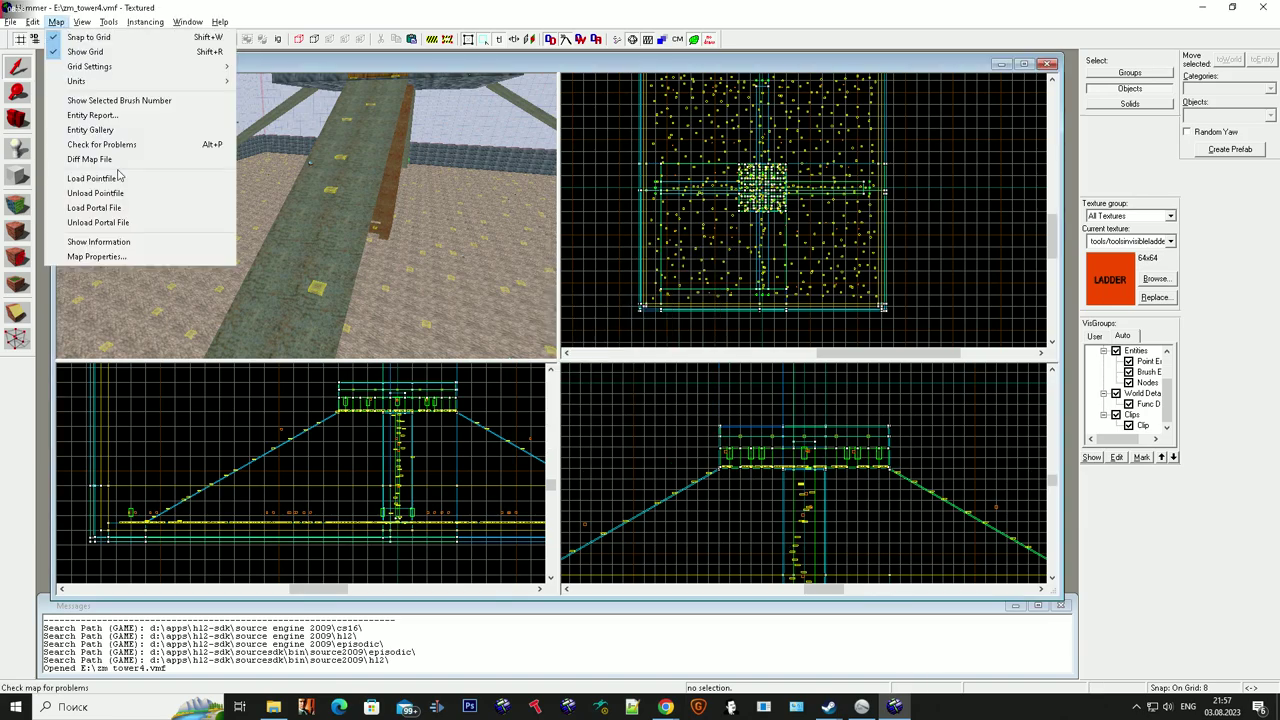
pyautogui.click(97, 257)
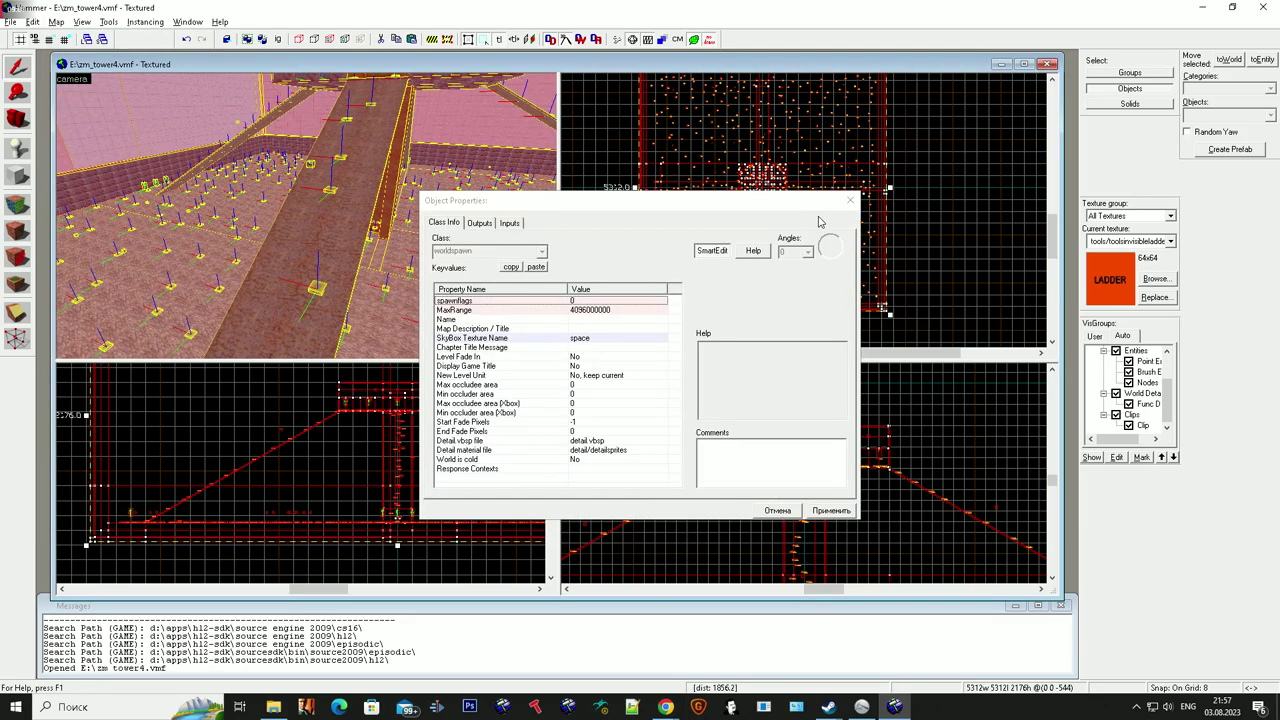
pyautogui.click(850, 204)
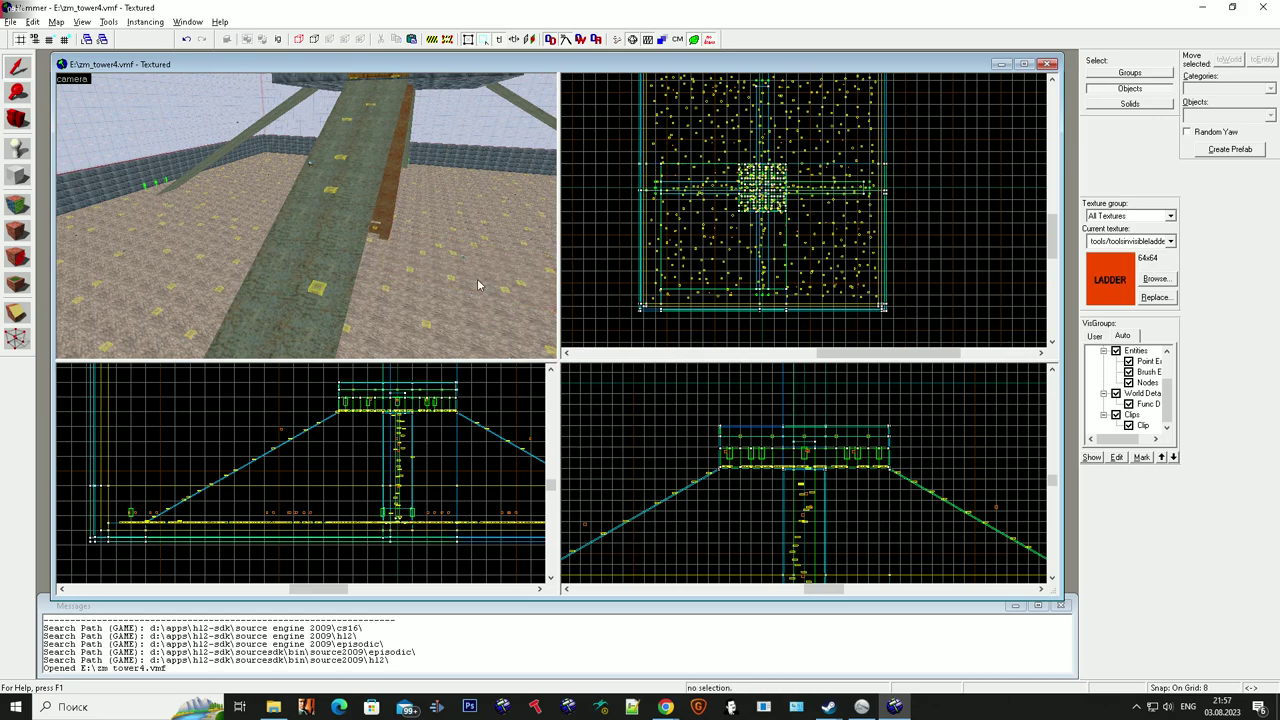
# Step: Compile the map with the Full Compile -final (slow!) configuration
pyautogui.click(12, 22)
pyautogui.click(40, 128)
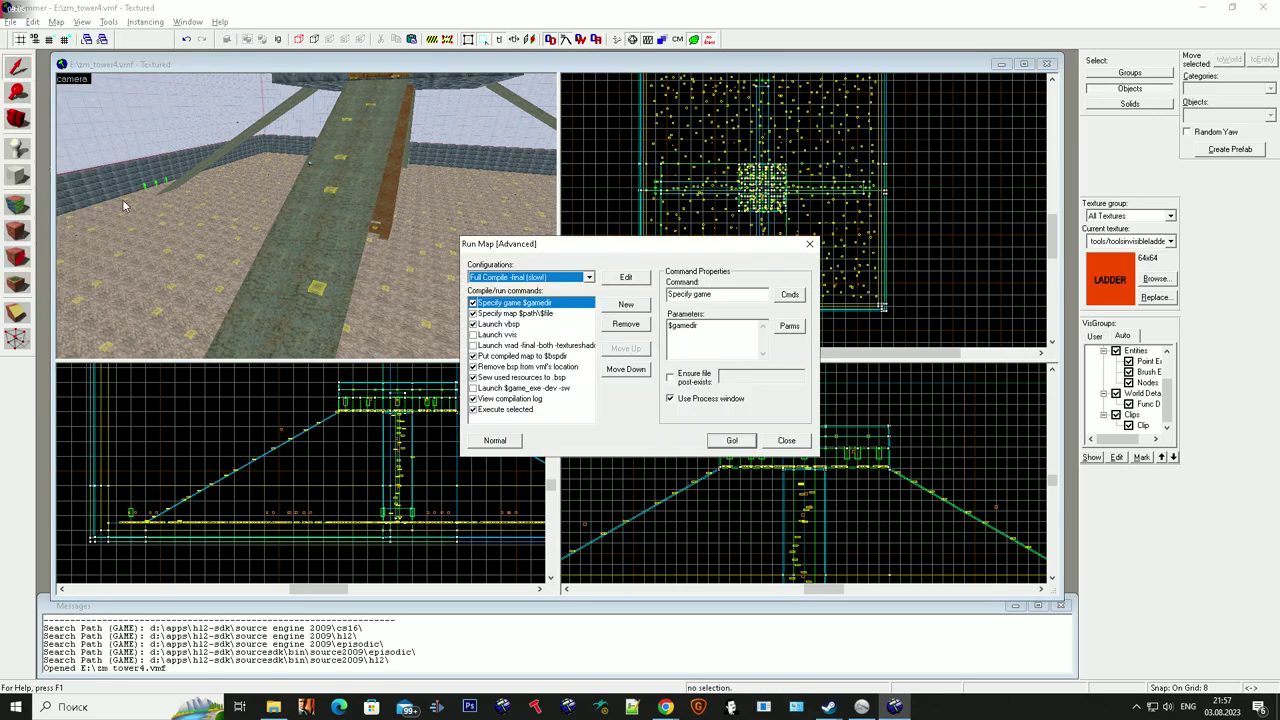
pyautogui.click(731, 441)
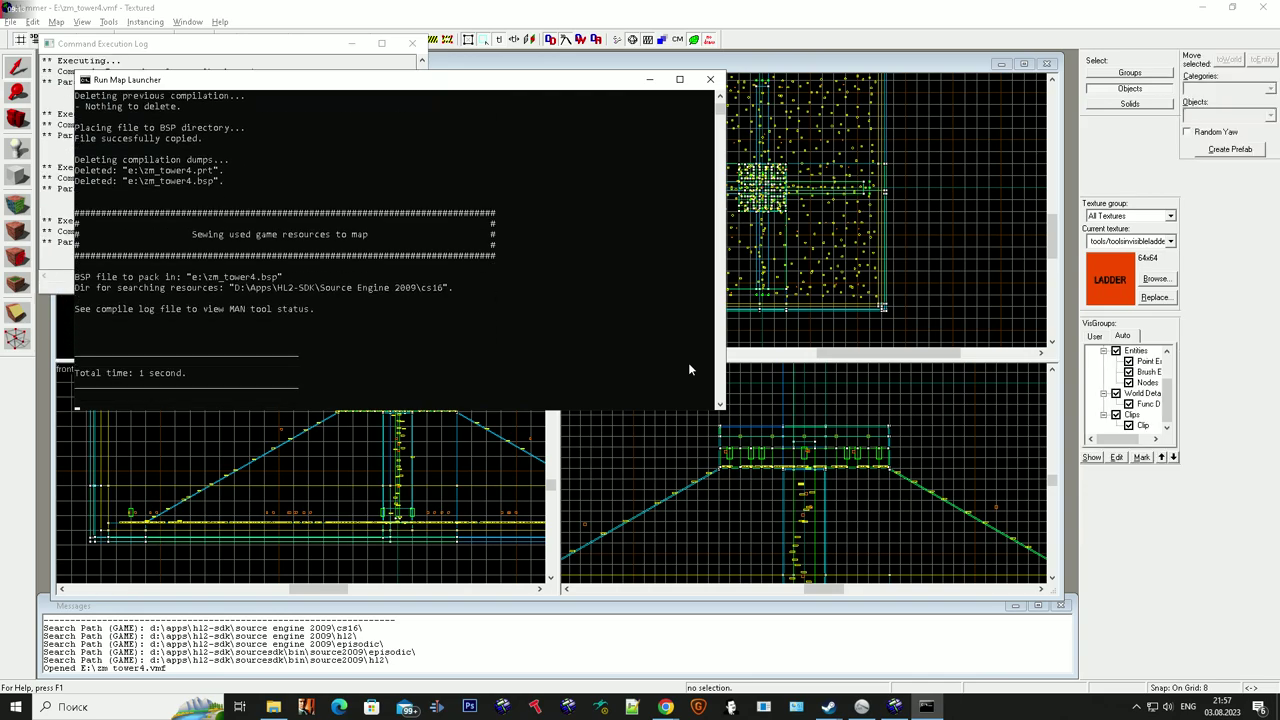
# Step: Close the command execution log, the map editor and the compile log viewer
pyautogui.click(411, 43)
pyautogui.click(746, 200)
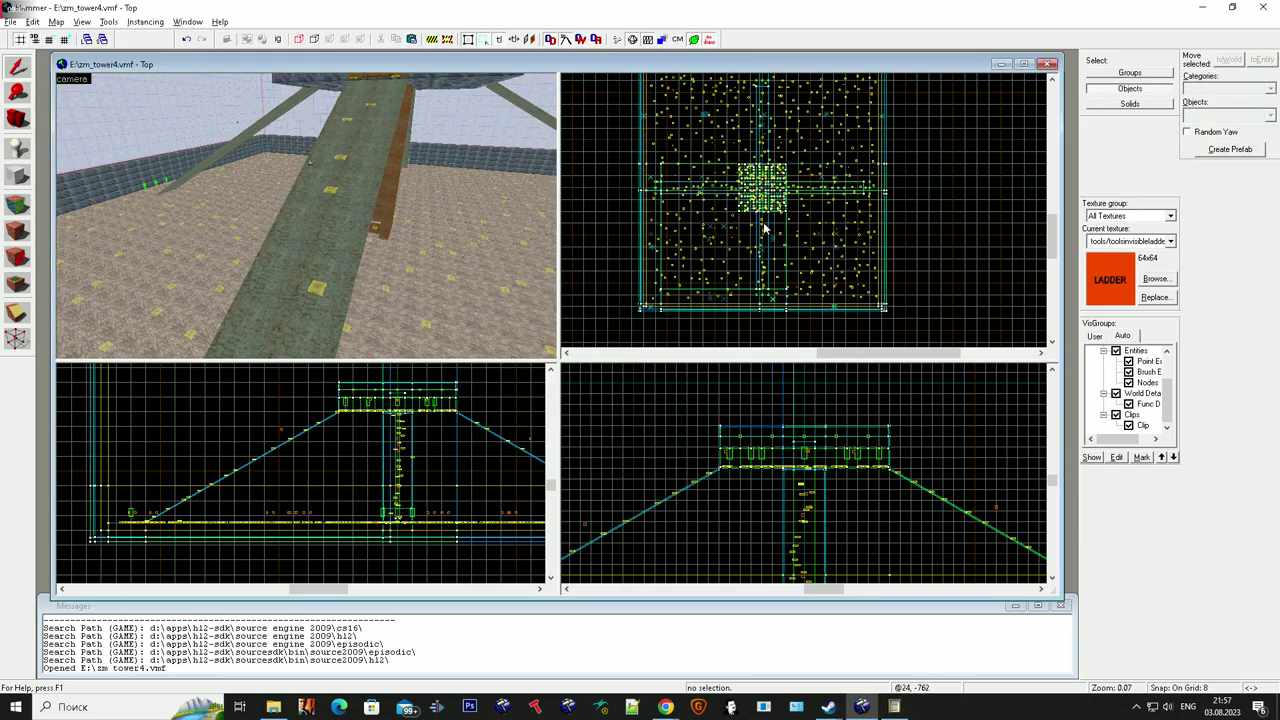
pyautogui.click(1262, 7)
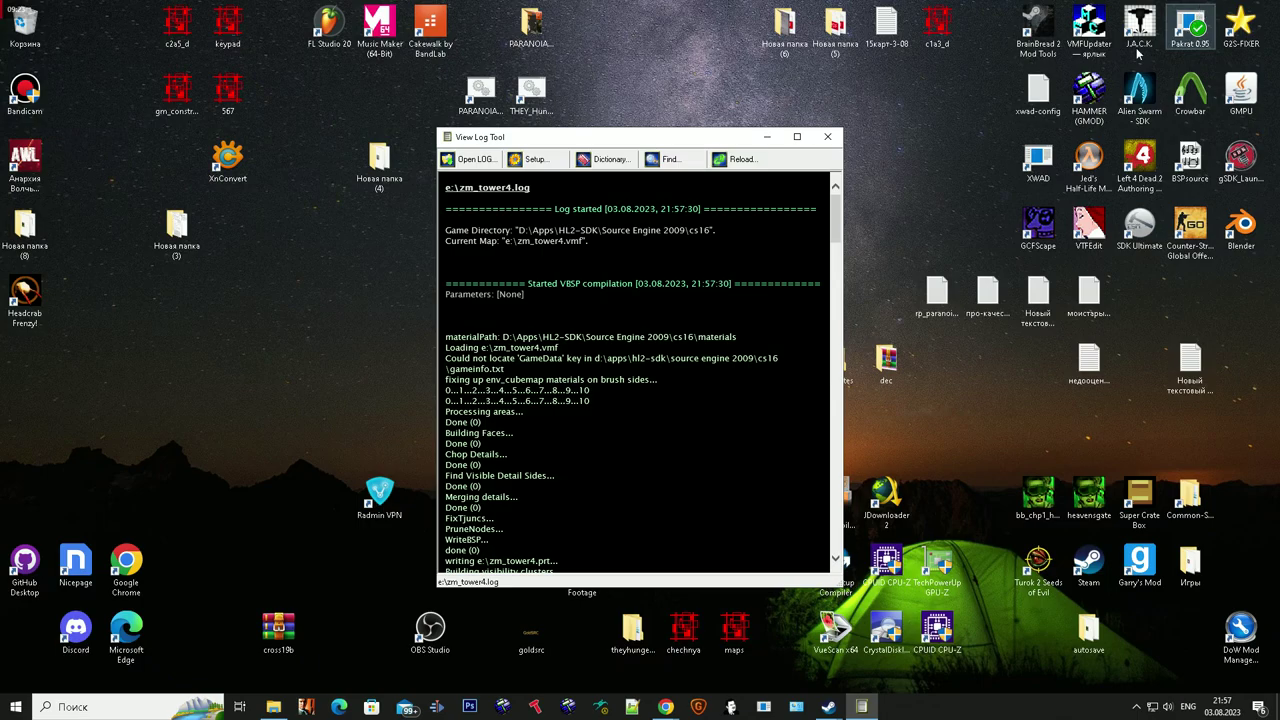
pyautogui.click(827, 136)
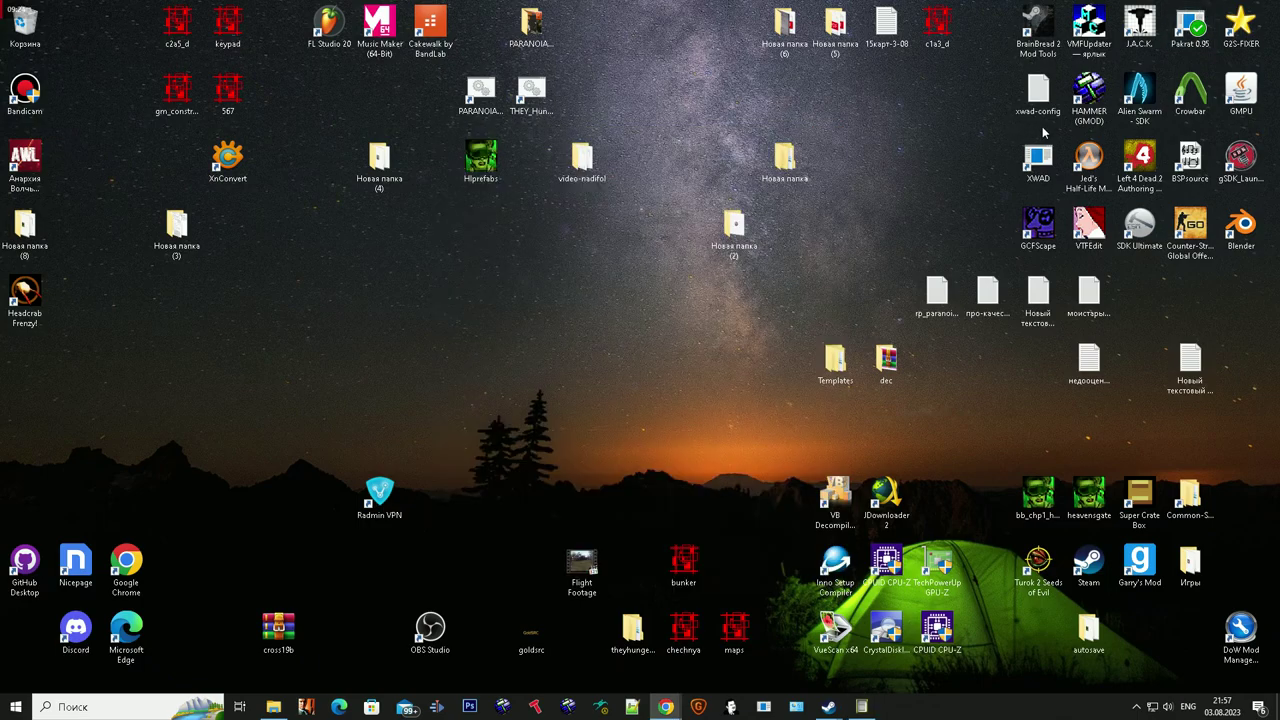
# Step: Open the HL2-SDK and BSPsource 1.4.0 program folders from their desktop shortcuts
pyautogui.click(1135, 229)
pyautogui.rightClick(1135, 229)
pyautogui.click(1131, 250)
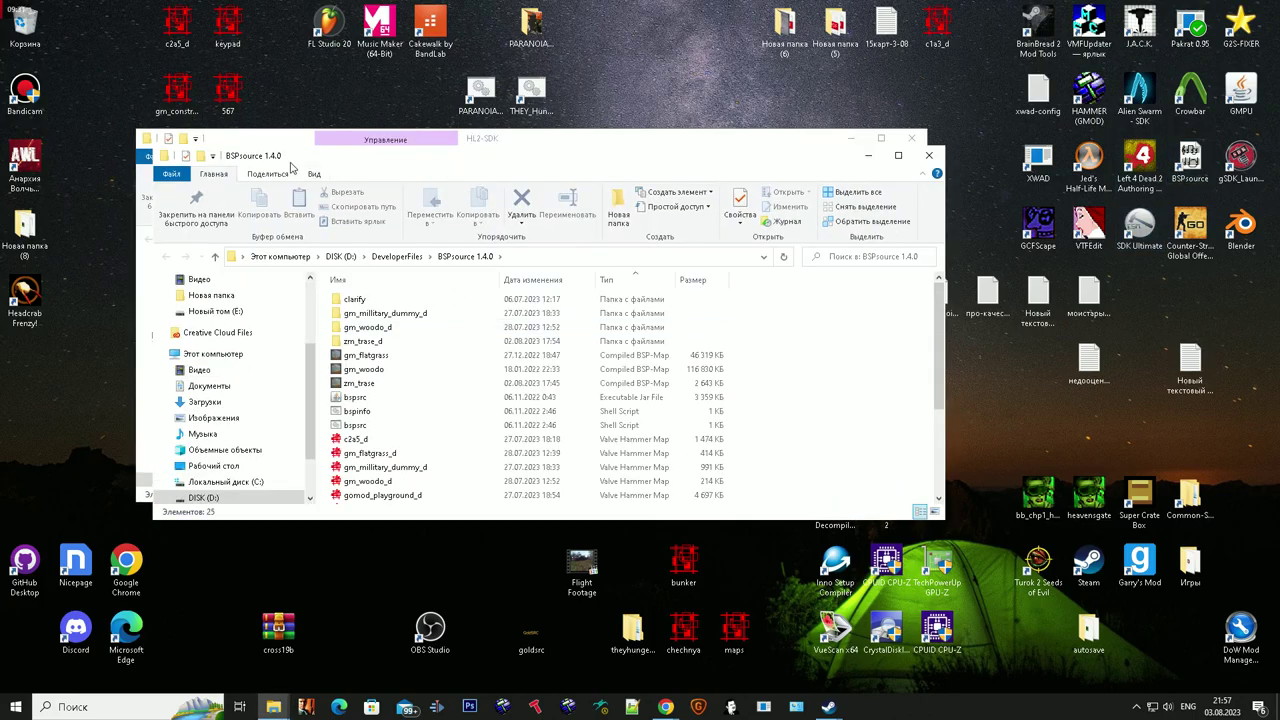
# Step: Delete the zm_trase_d folder, the compiled zm_trase map and the other selected leftover files from the BSPsource 1.4.0 folder
pyautogui.click(556, 441)
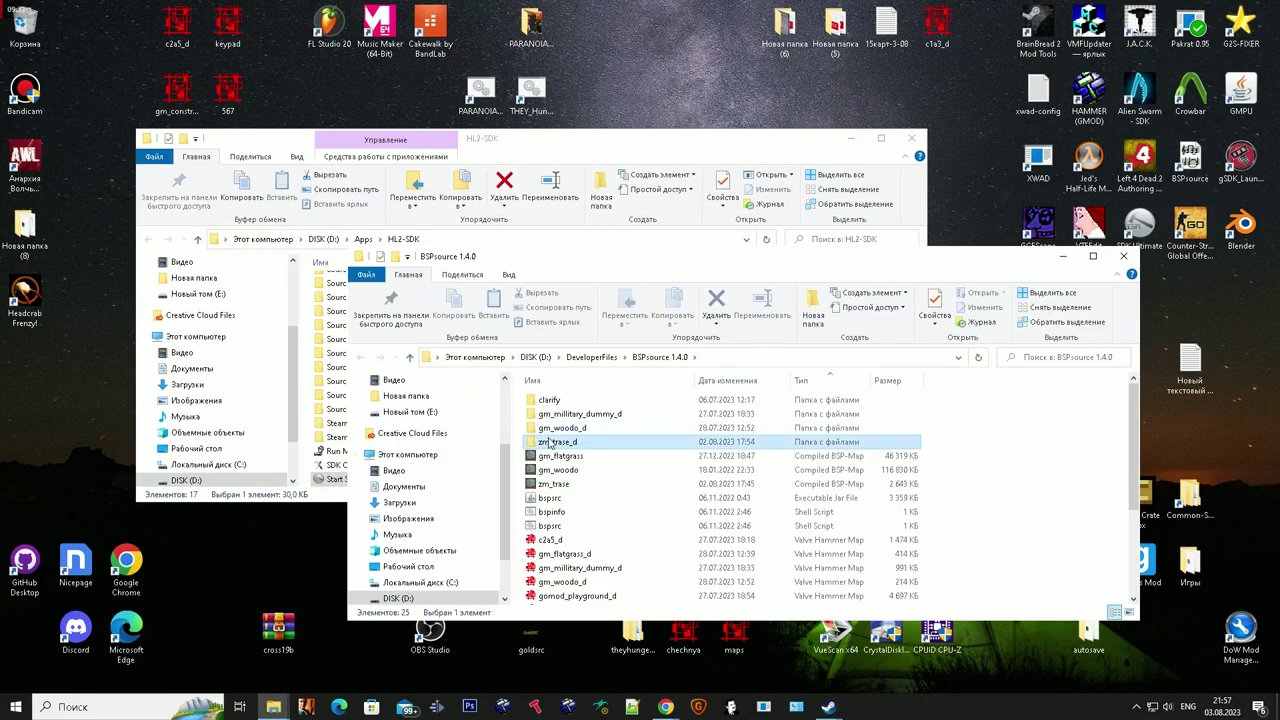
pyautogui.scroll(-3, 570, 500)
pyautogui.keyDown('ctrl'); pyautogui.click(558, 499); pyautogui.keyUp('ctrl')
pyautogui.keyDown('ctrl'); pyautogui.moveTo(520, 569); pyautogui.dragTo(600, 513); pyautogui.keyUp('ctrl')
pyautogui.scroll(3, 604, 516)
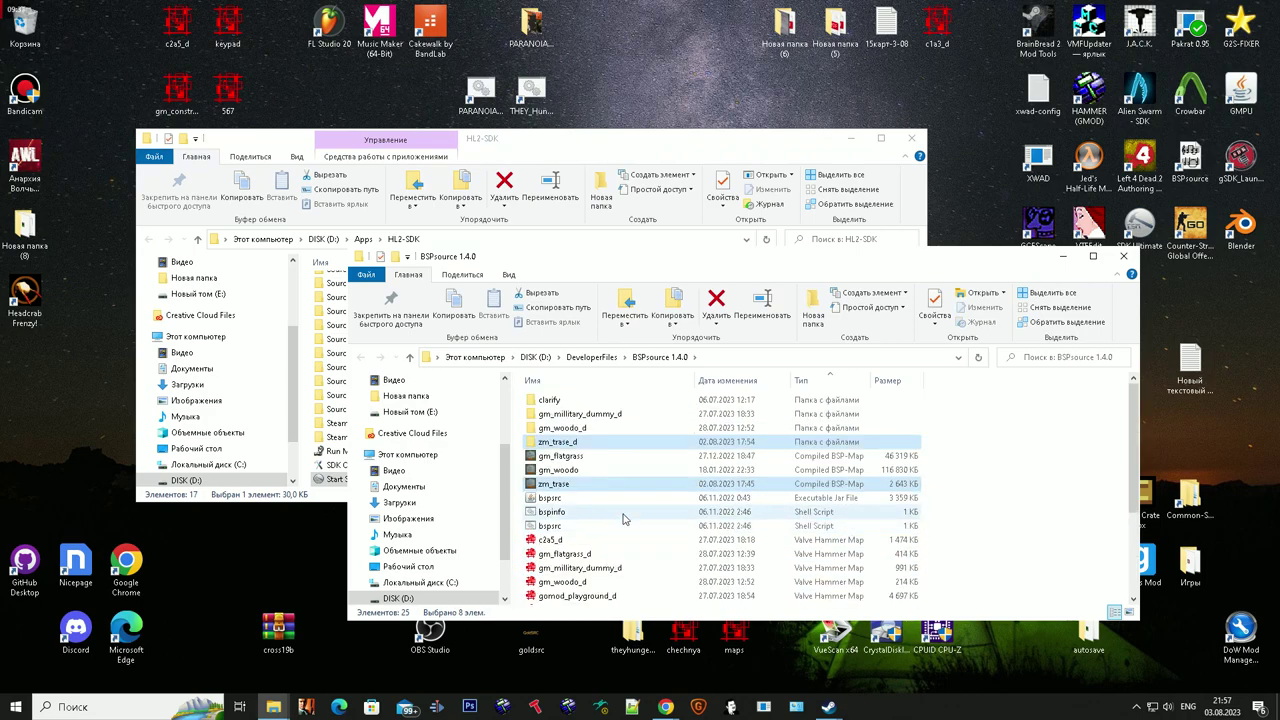
pyautogui.press('Delete')
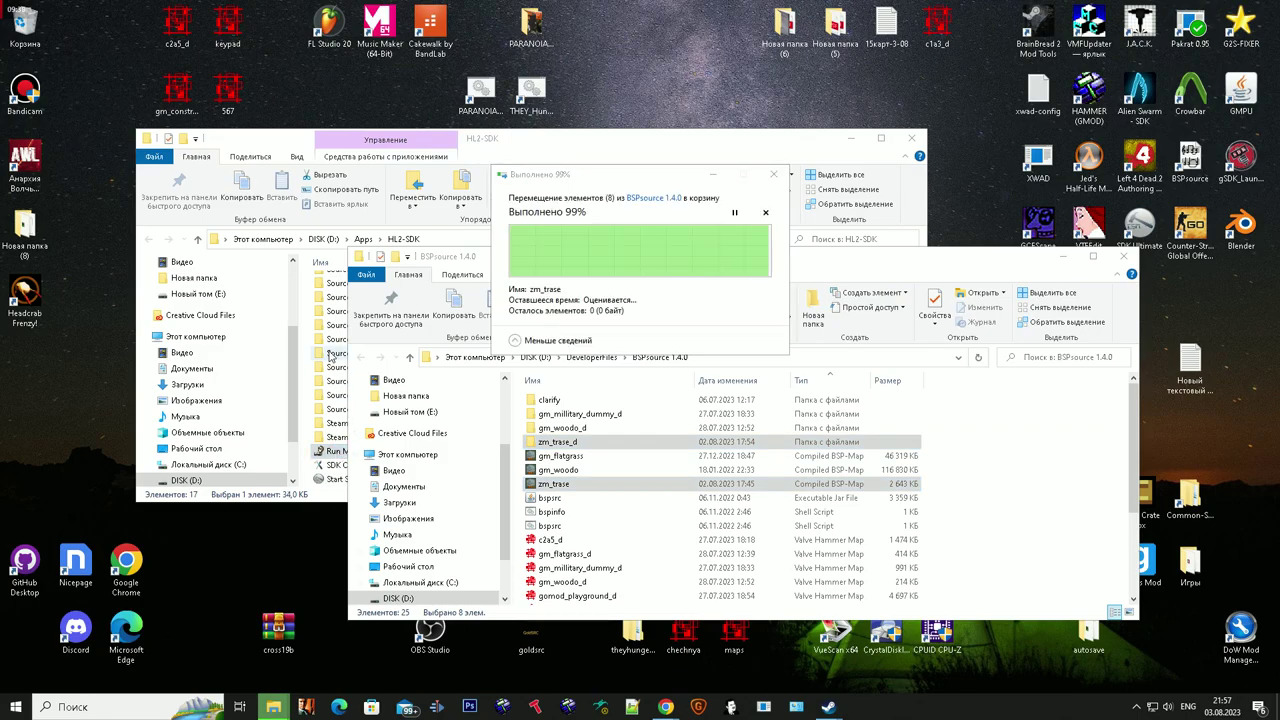
# Step: Move the compiled zm_tower4 map from the maps folder of Source Engine 2009's cs16 into the BSPsource 1.4.0 folder
pyautogui.moveTo(420, 256); pyautogui.dragTo(451, 495)
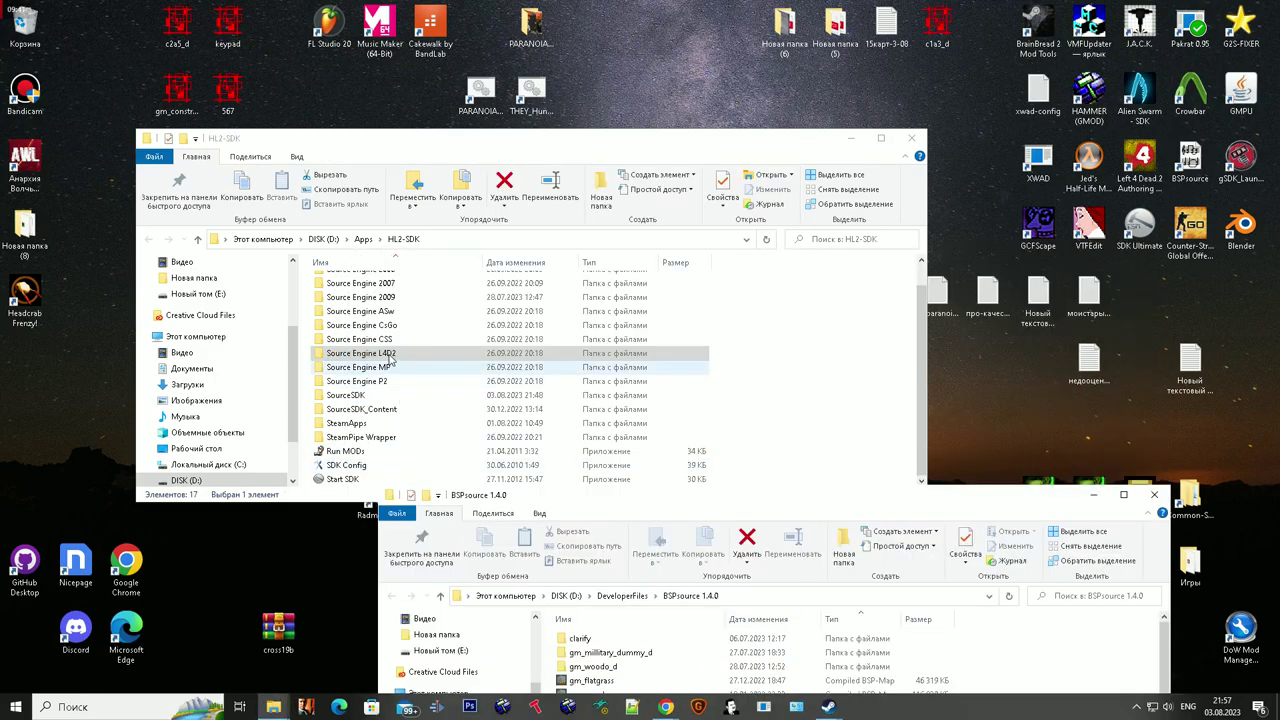
pyautogui.doubleClick(360, 297)
pyautogui.doubleClick(340, 324)
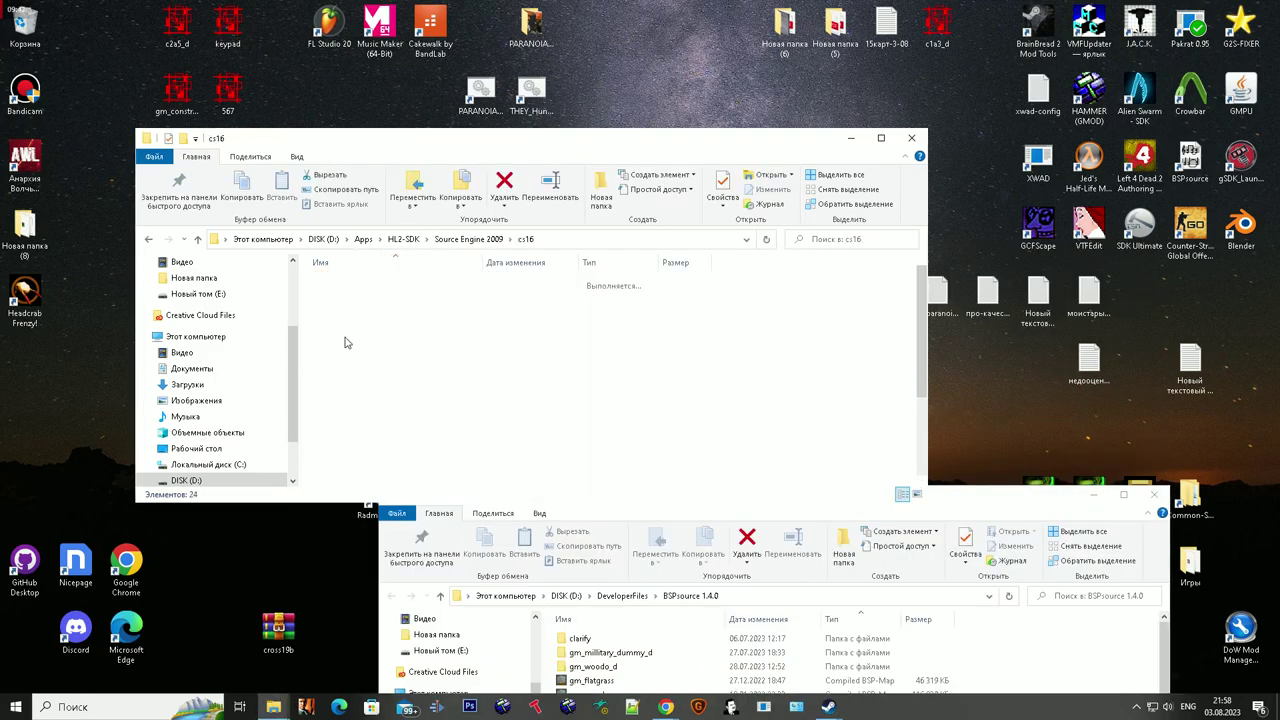
pyautogui.doubleClick(345, 325)
pyautogui.click(347, 312)
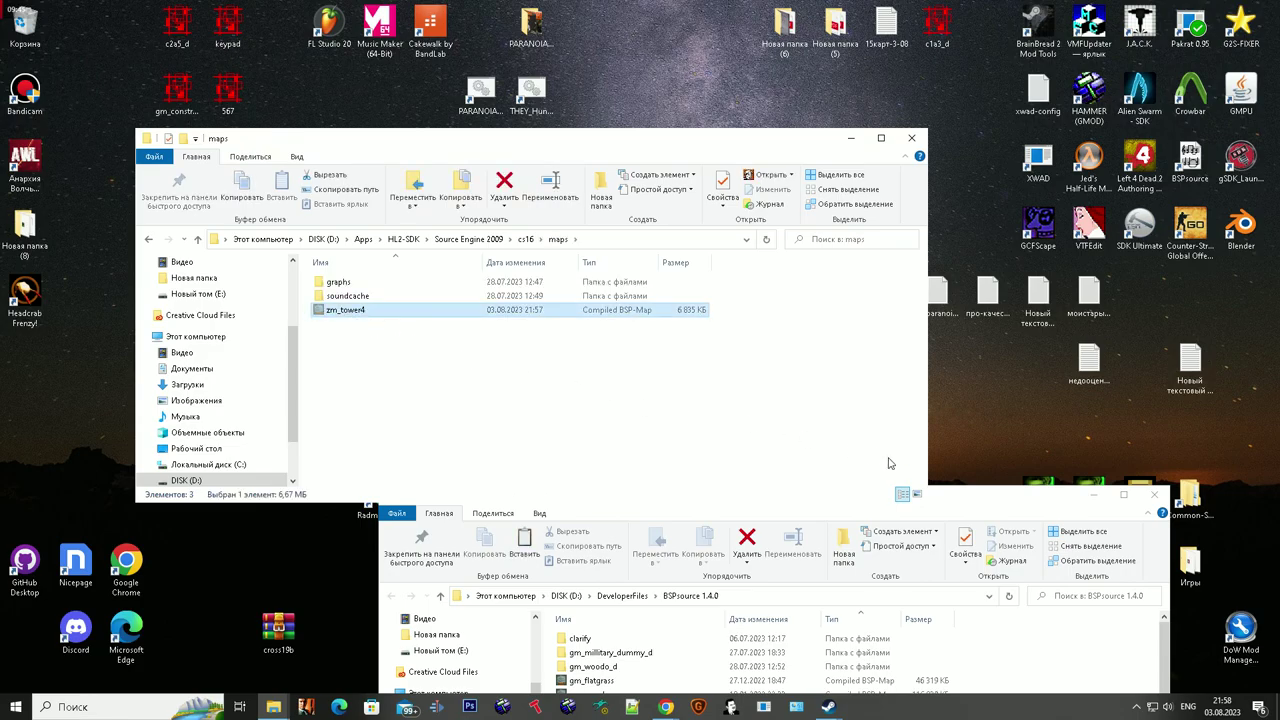
pyautogui.moveTo(963, 503); pyautogui.dragTo(926, 240)
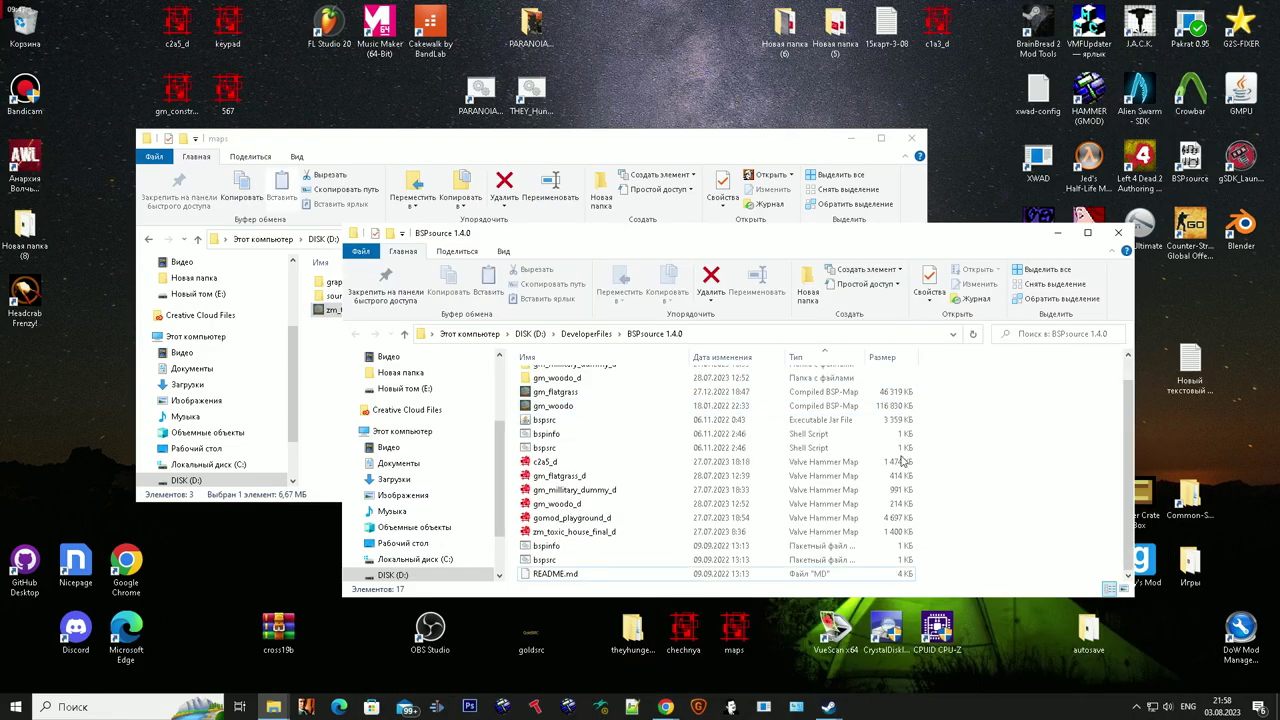
pyautogui.hotkey('ctrl', 'v')
# Step: Launch bspsrc and decompile the zm_tower4 map with extraction of embedded files enabled
pyautogui.doubleClick(549, 437)
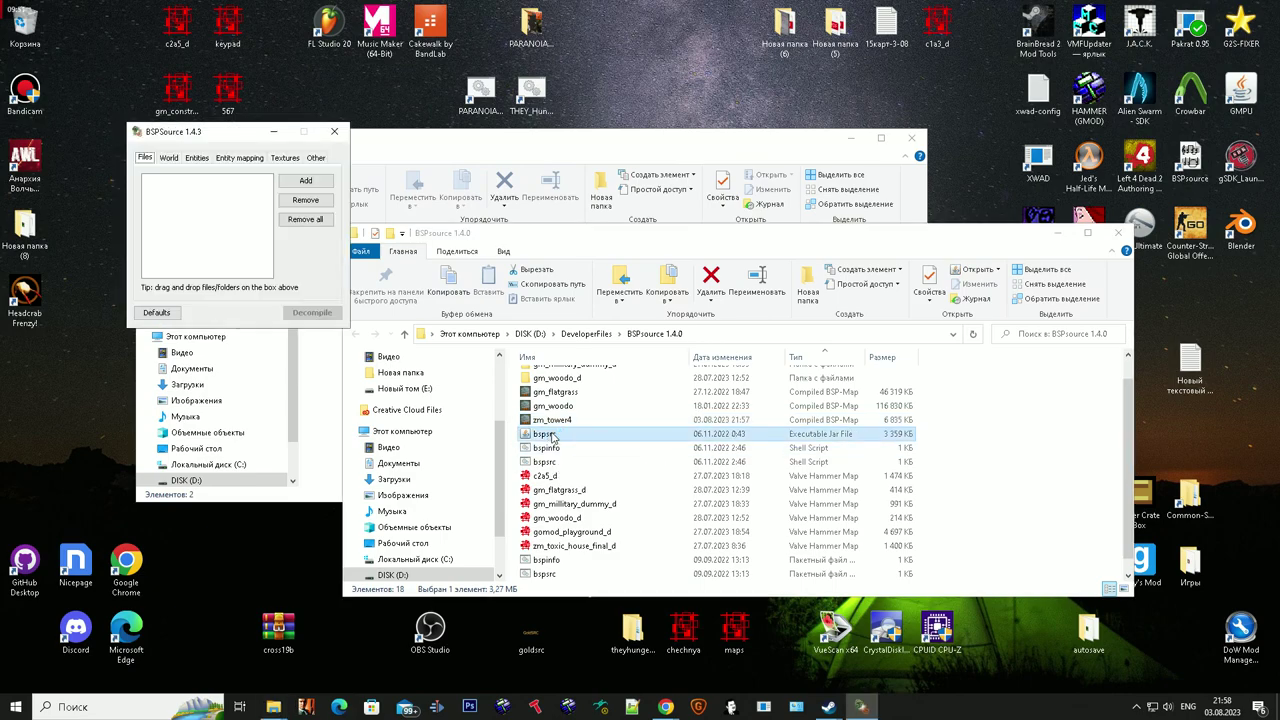
pyautogui.moveTo(552, 420); pyautogui.dragTo(250, 220)
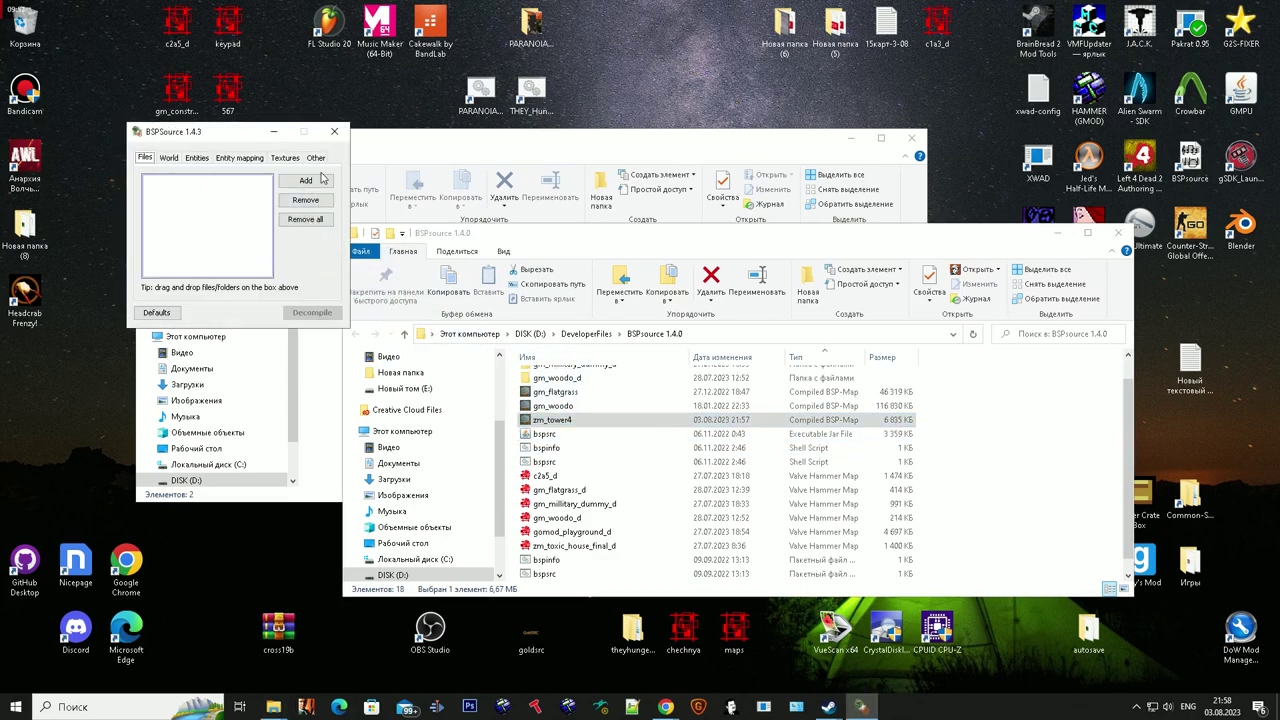
pyautogui.click(315, 157)
pyautogui.click(190, 209)
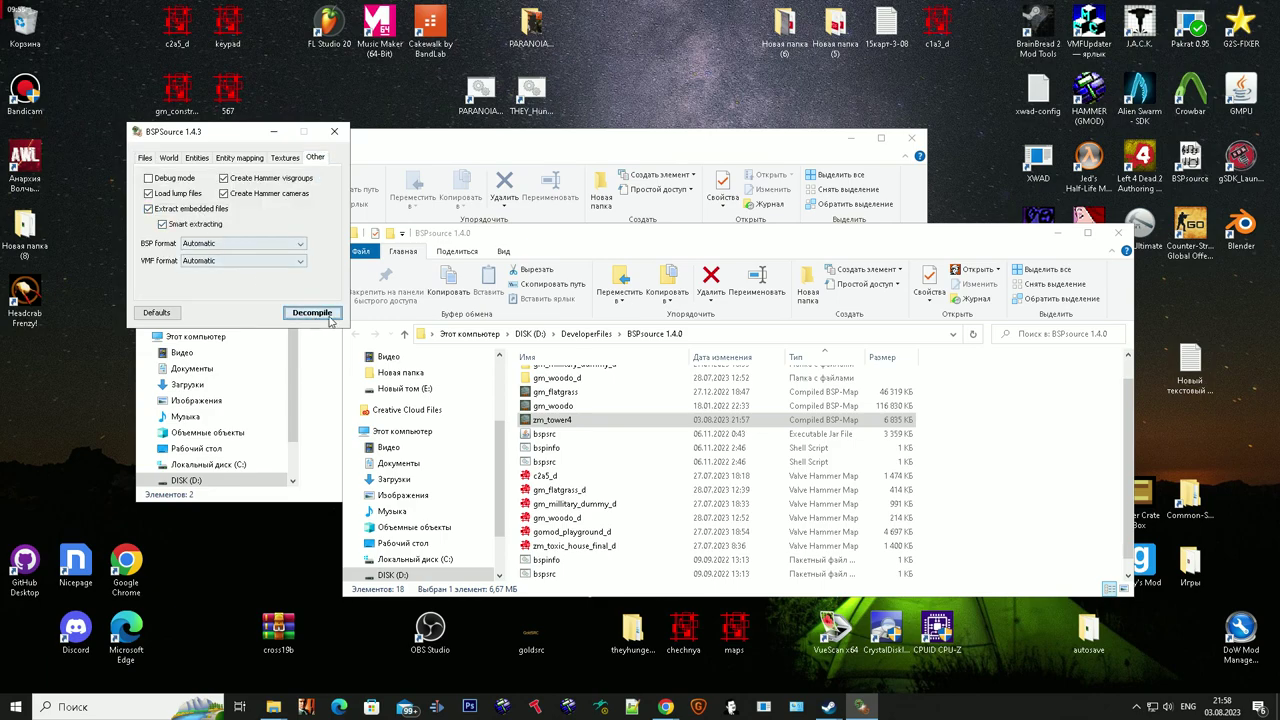
pyautogui.click(312, 312)
pyautogui.click(405, 337)
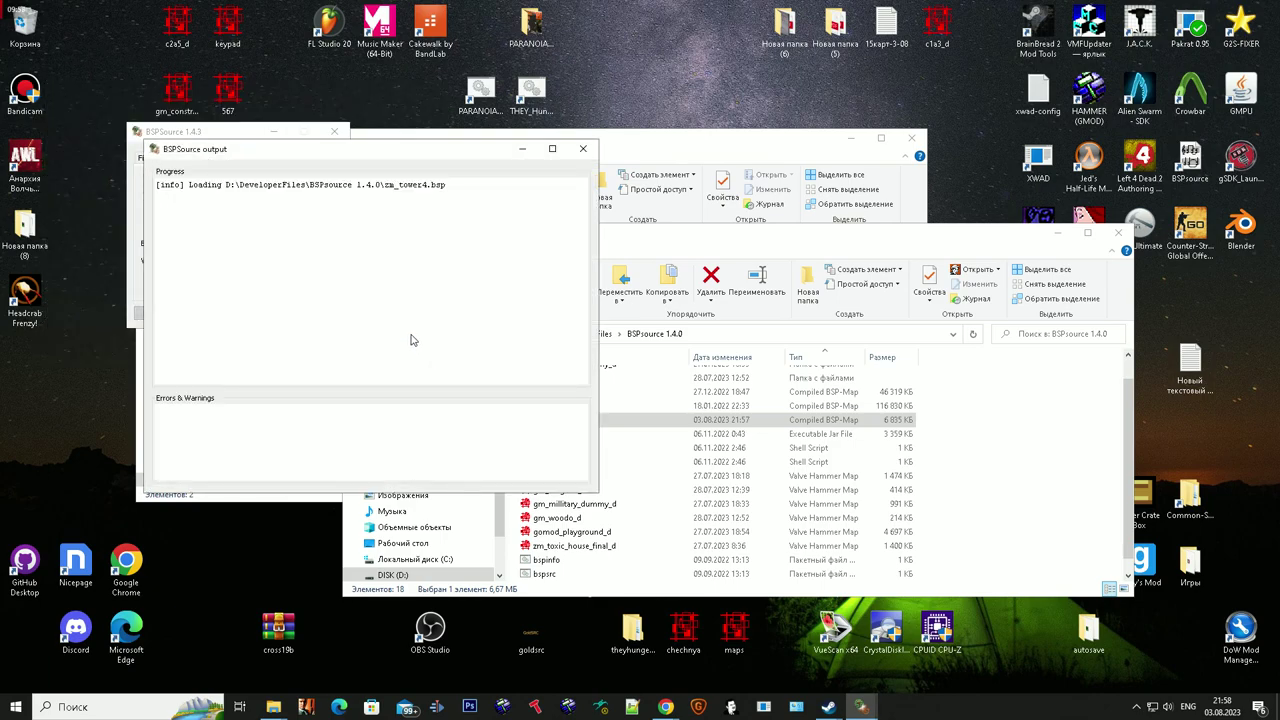
# Step: Open the file location of the HAMMER (GMOD) shortcut and go to the garrysmod folder inside GarrysMod
pyautogui.rightClick(1071, 110)
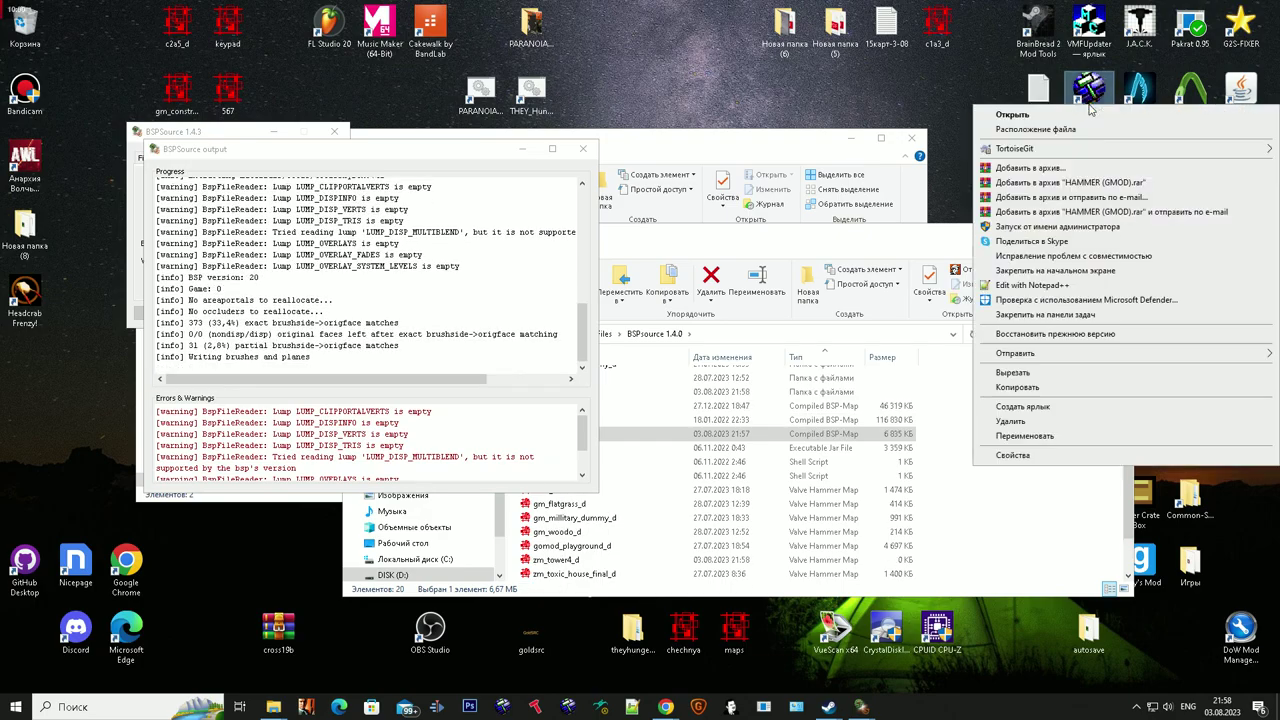
pyautogui.click(1074, 131)
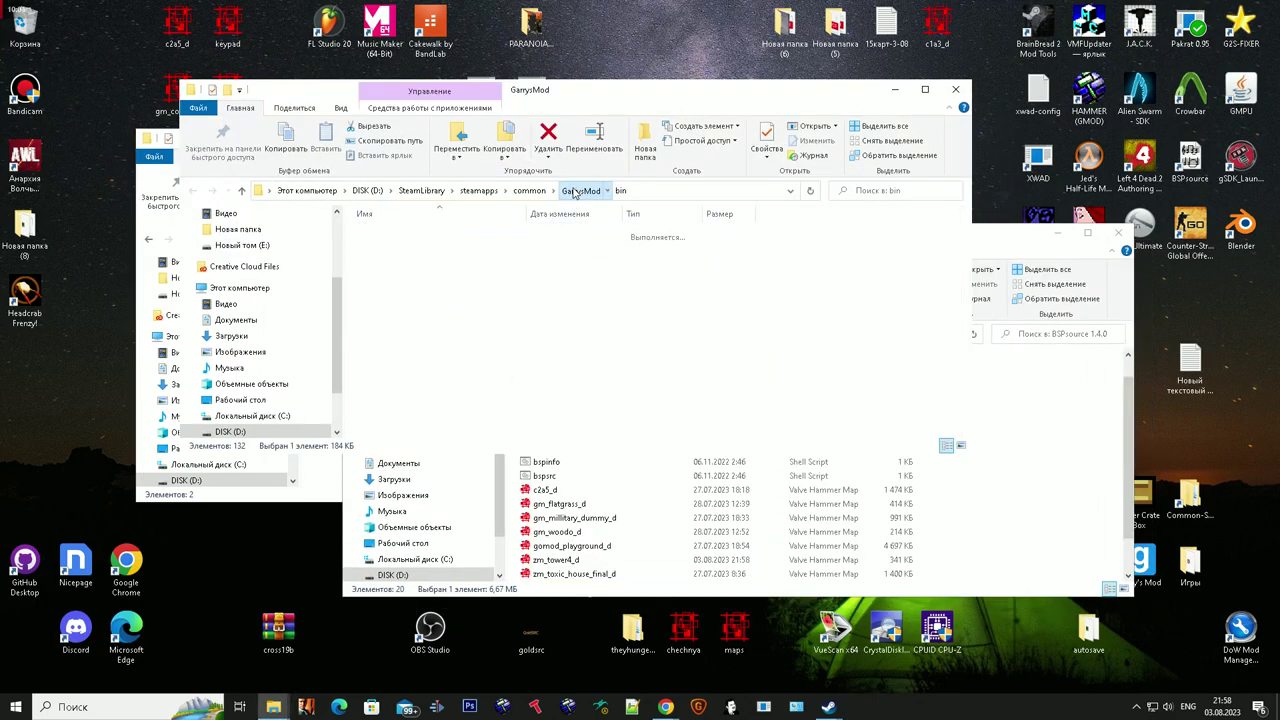
pyautogui.click(580, 190)
pyautogui.doubleClick(417, 253)
pyautogui.scroll(-2, 520, 330)
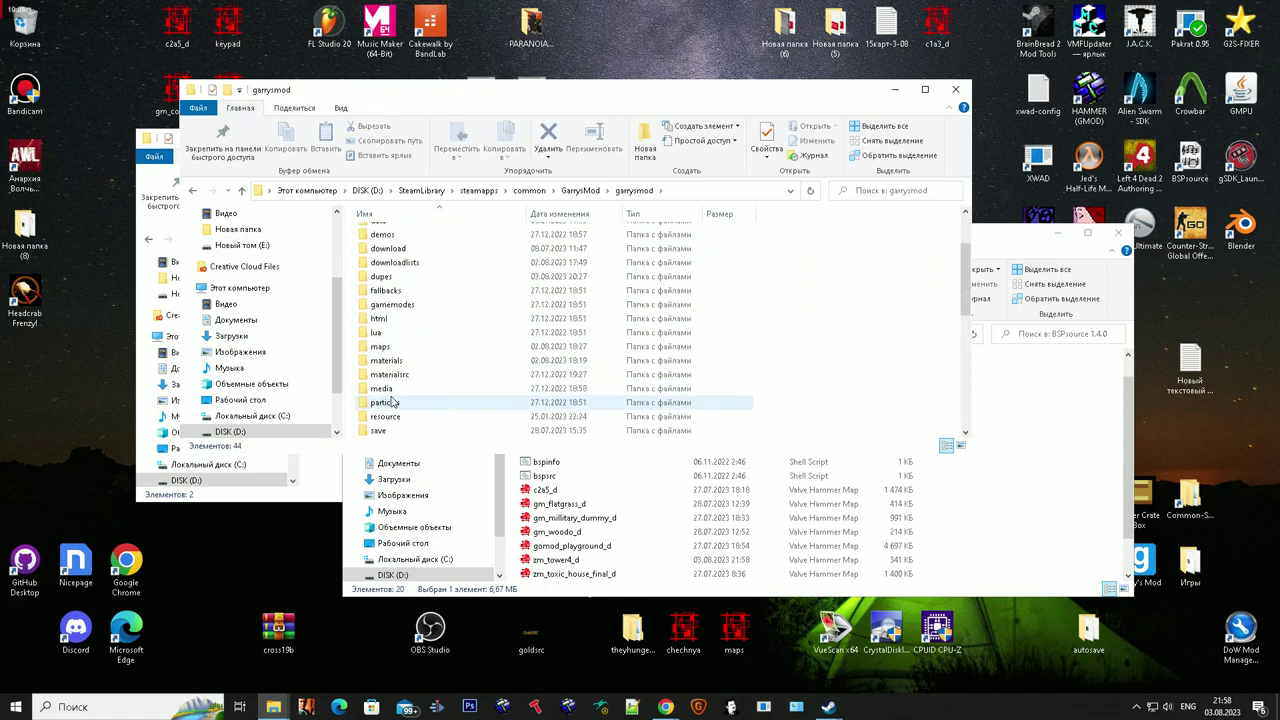
# Step: Delete the compiled zm_tower4 map from the BSPsource 1.4.0 folder
pyautogui.click(660, 532)
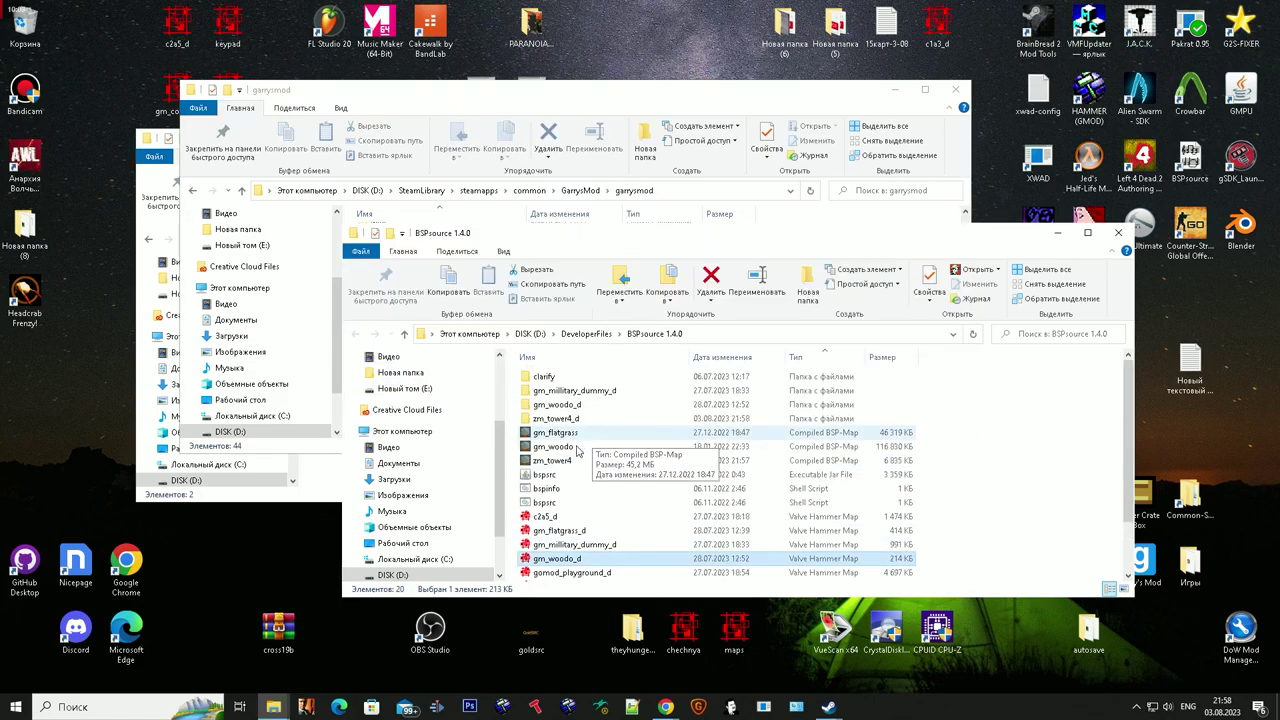
pyautogui.click(571, 462)
pyautogui.press('Delete')
pyautogui.click(578, 570)
# Step: Browse the extracted zm_tower4_d materials, checking CSTRIKE and opening the HALFLIFE folder
pyautogui.doubleClick(573, 419)
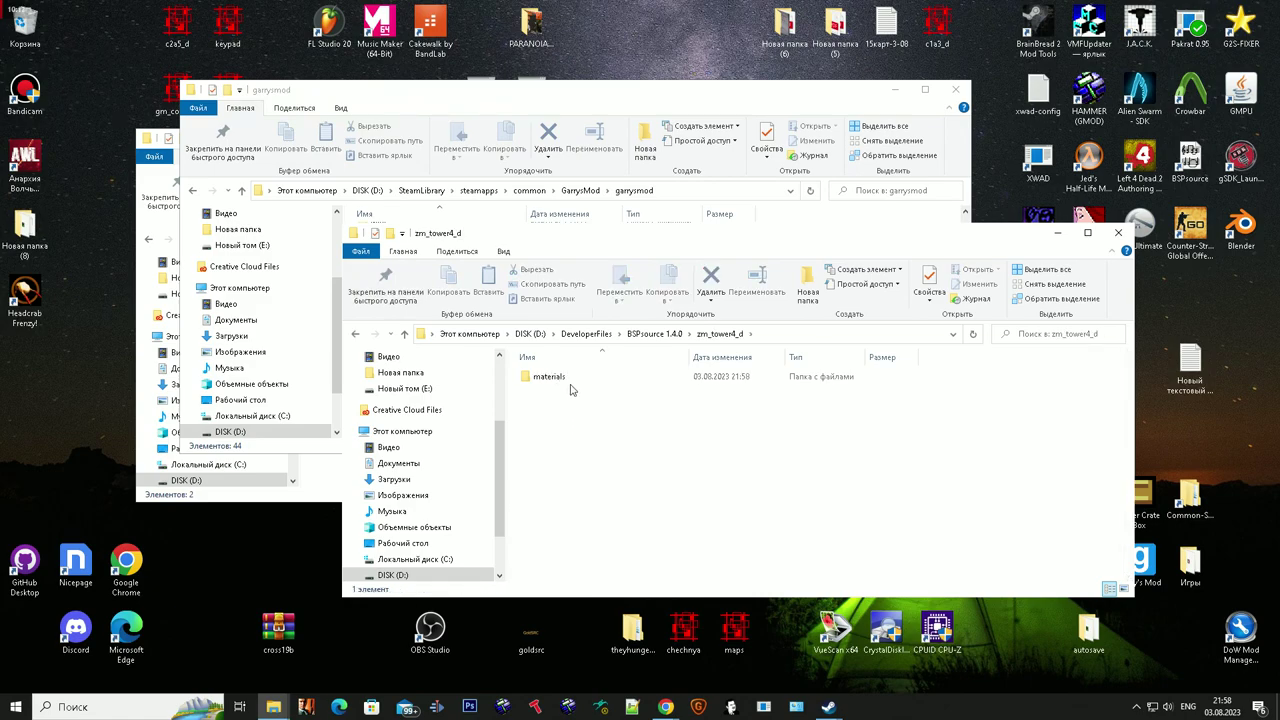
pyautogui.click(571, 381)
pyautogui.doubleClick(603, 380)
pyautogui.press('BackSpace')
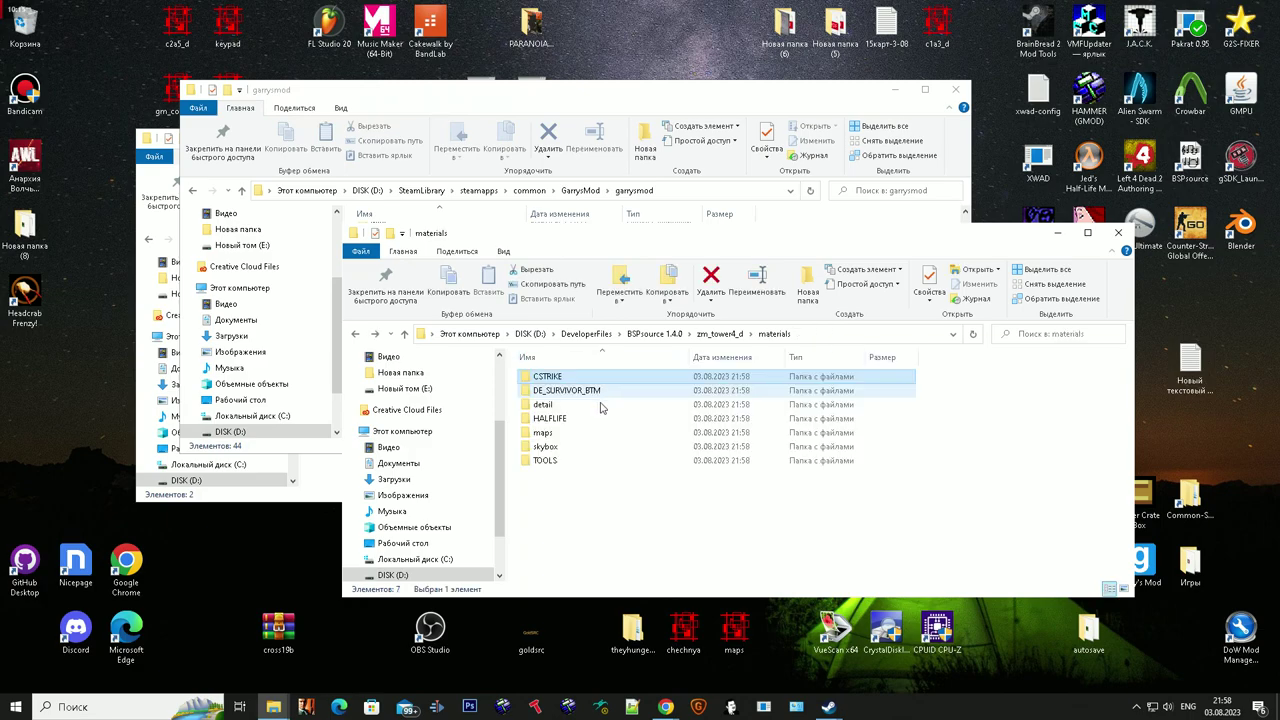
pyautogui.doubleClick(566, 418)
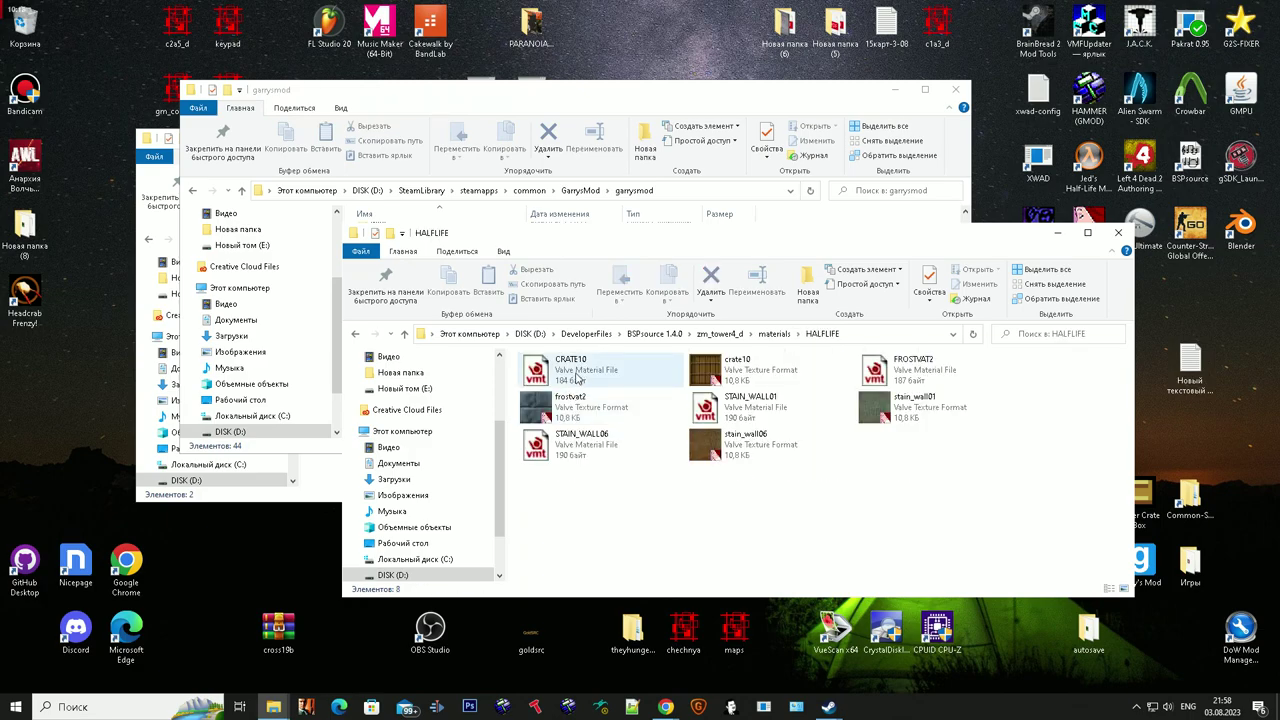
# Step: Copy the $detail, $detailscale and $surfaceprop lines from the CRATE10 material file and close it without saving
pyautogui.doubleClick(569, 370)
pyautogui.moveTo(405, 335); pyautogui.dragTo(273, 291)
pyautogui.moveTo(537, 314); pyautogui.dragTo(285, 287)
pyautogui.hotkey('ctrl', 'c')
pyautogui.press('BackSpace')
pyautogui.press('BackSpace')
pyautogui.click(1119, 225)
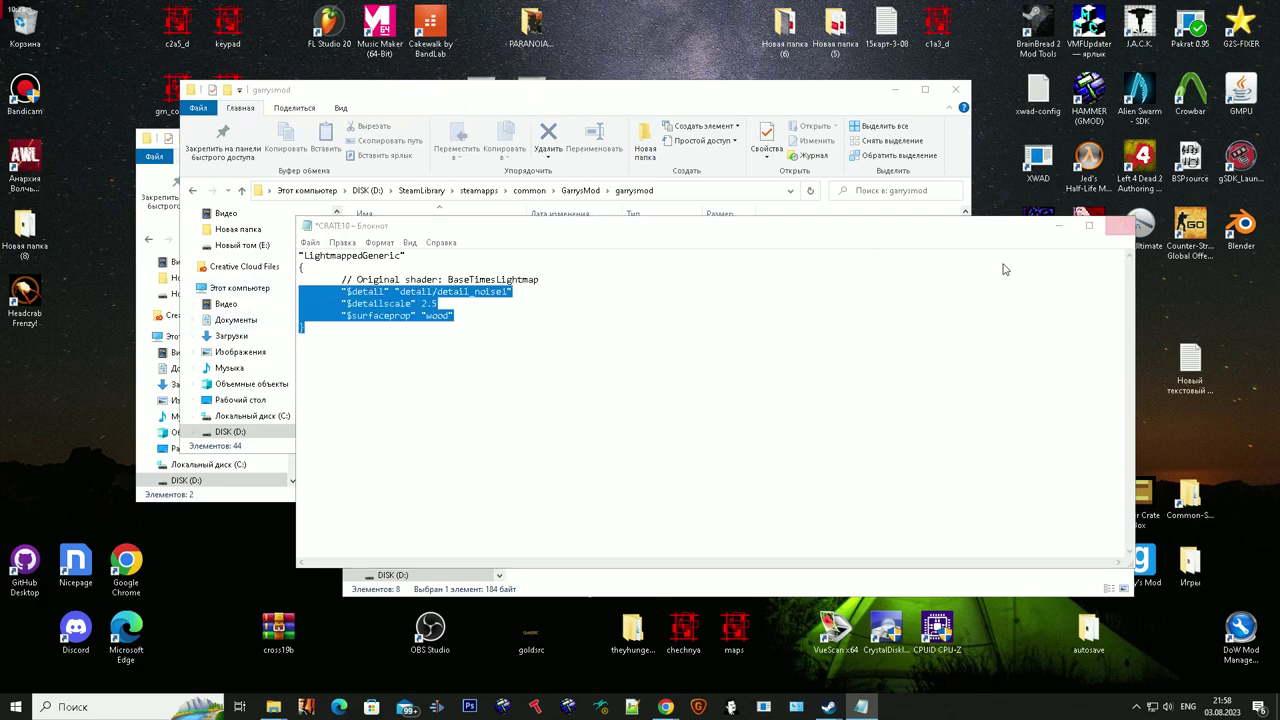
pyautogui.click(662, 371)
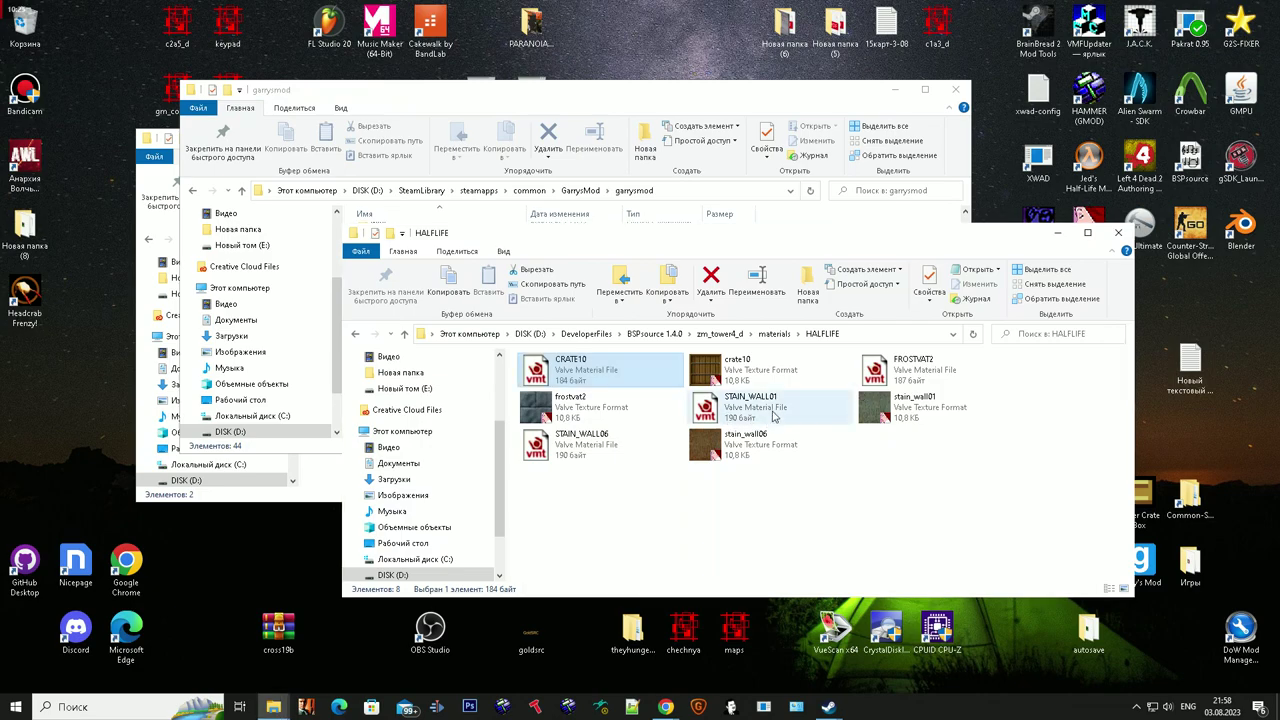
# Step: Check the contents of the STAIN_WALL01, FROSTVAT2 and STAIN_WALL06 material files and return to the materials folder
pyautogui.doubleClick(730, 418)
pyautogui.click(1119, 225)
pyautogui.doubleClick(912, 369)
pyautogui.click(1119, 225)
pyautogui.doubleClick(580, 443)
pyautogui.click(1117, 228)
pyautogui.press('BackSpace')
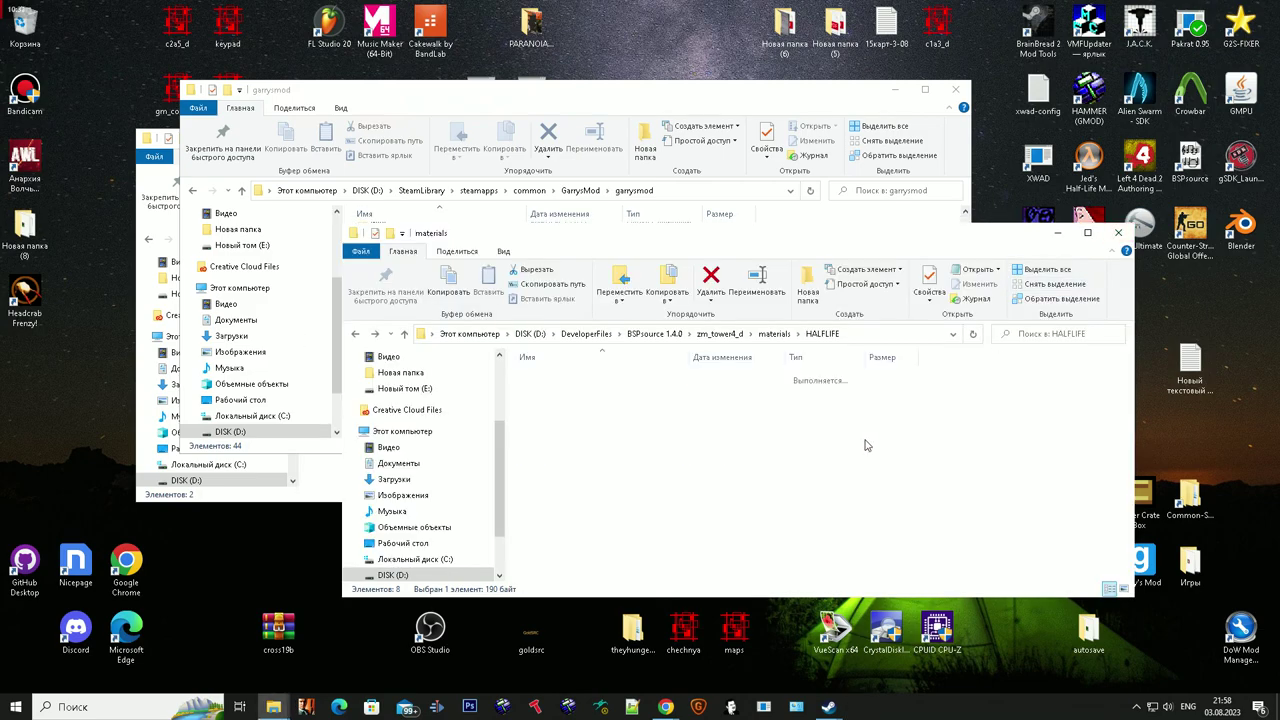
# Step: Delete the TOOLS and maps folders from the extracted zm_tower4_d materials
pyautogui.click(825, 457)
pyautogui.press('Delete')
pyautogui.click(771, 434)
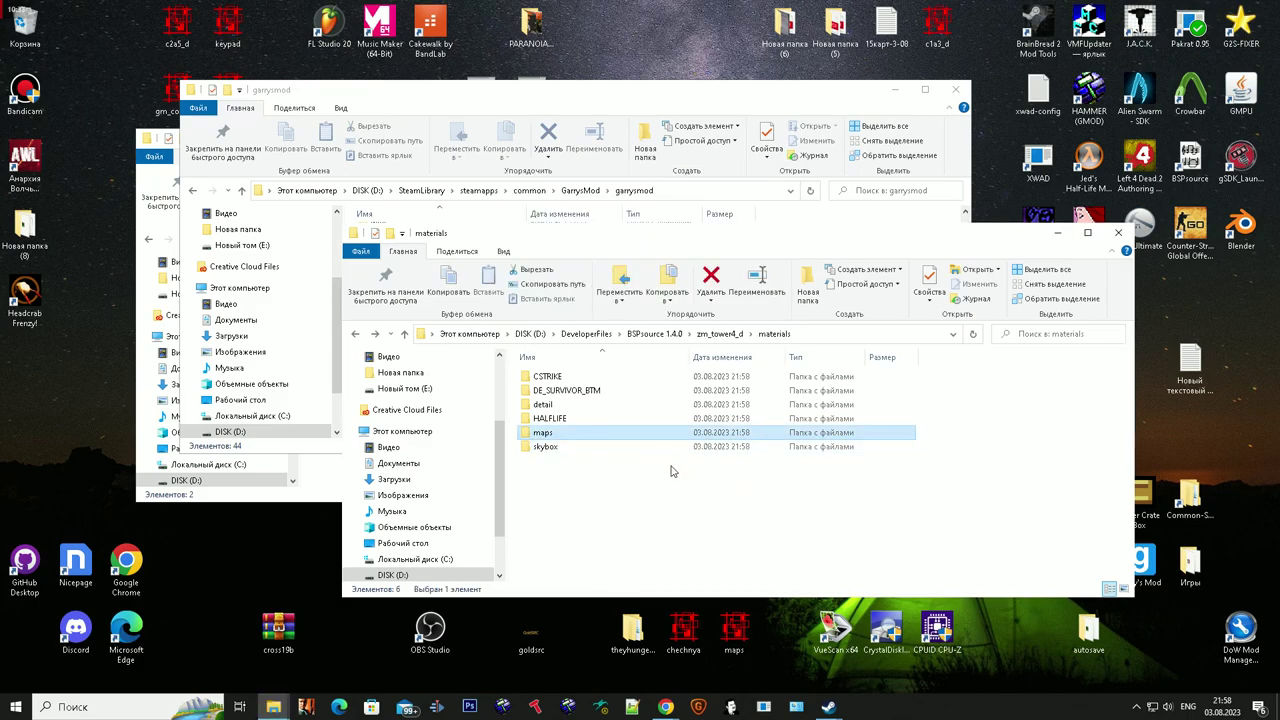
pyautogui.press('Delete')
# Step: Add the copied detail/detail_noise1 and $detailscale 2.5 lines to the {LADDER2 material in DE_SURVIVOR_BTM, set $surfaceprop to metal, and save it
pyautogui.doubleClick(663, 398)
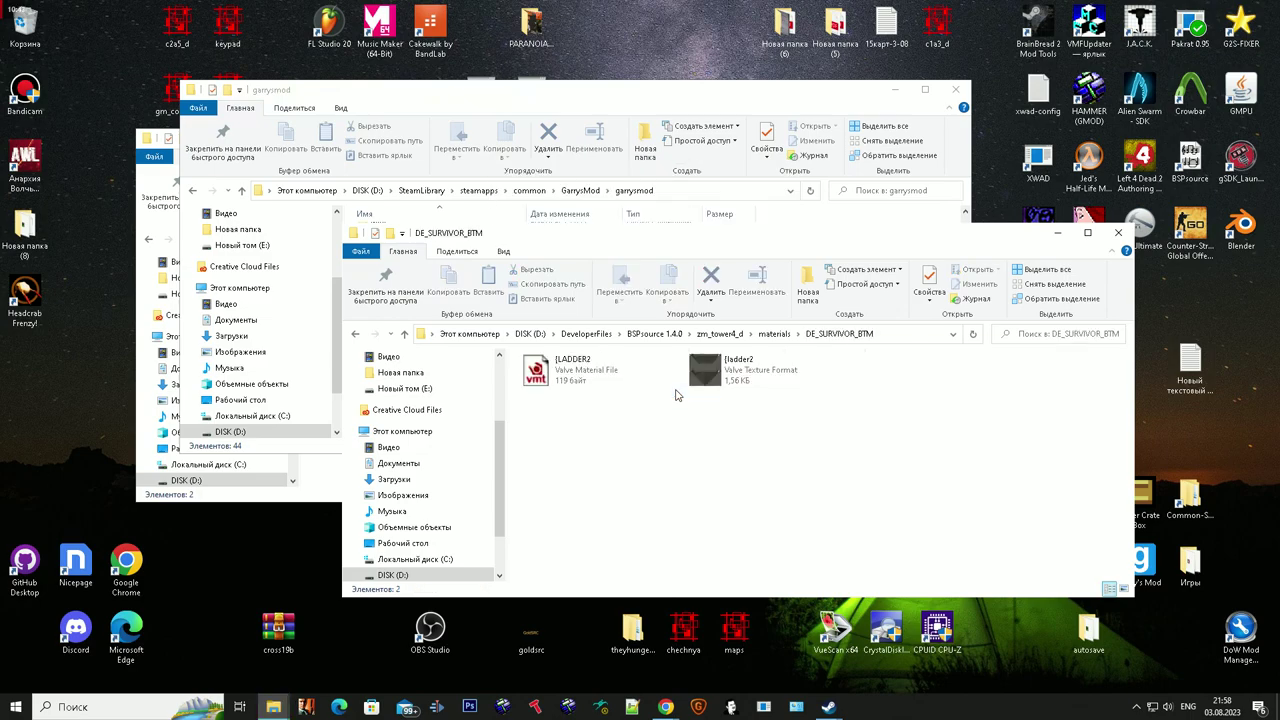
pyautogui.keyDown('ctrl'); pyautogui.scroll(1, 676, 395); pyautogui.keyUp('ctrl')
pyautogui.keyDown('ctrl'); pyautogui.scroll(-1, 645, 393); pyautogui.keyUp('ctrl')
pyautogui.doubleClick(632, 380)
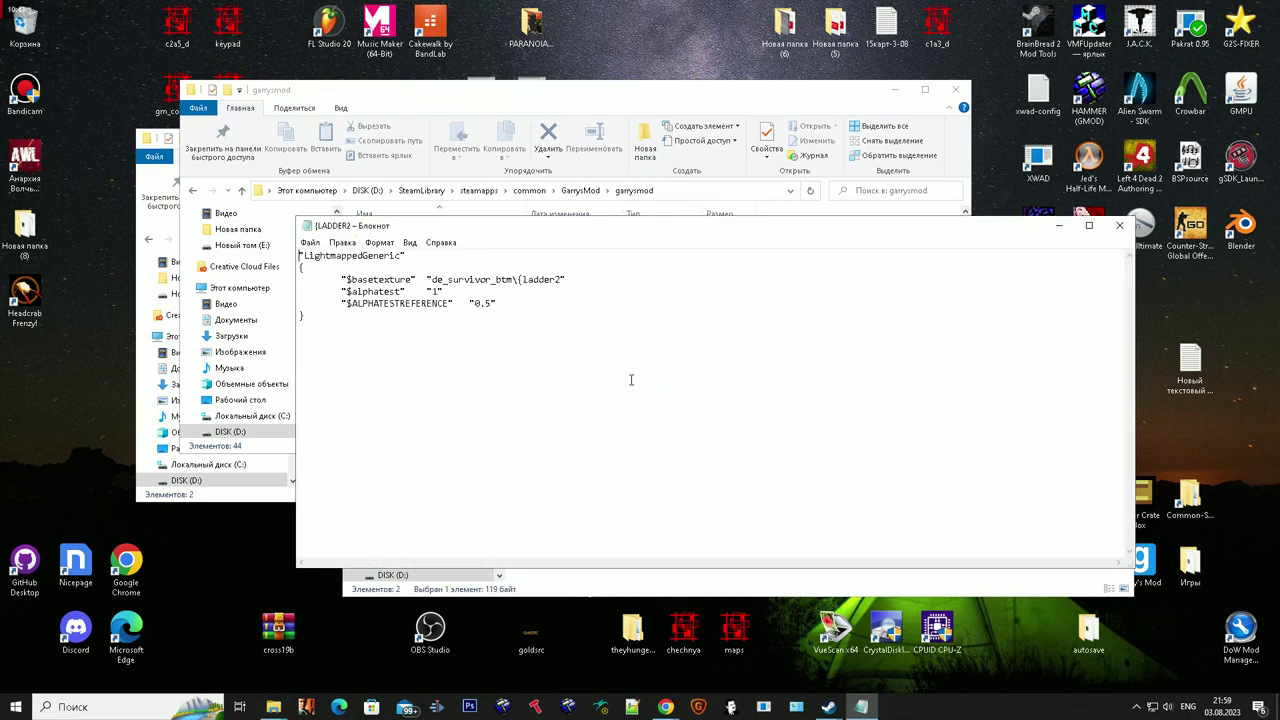
pyautogui.hotkey('ctrl', 'v')
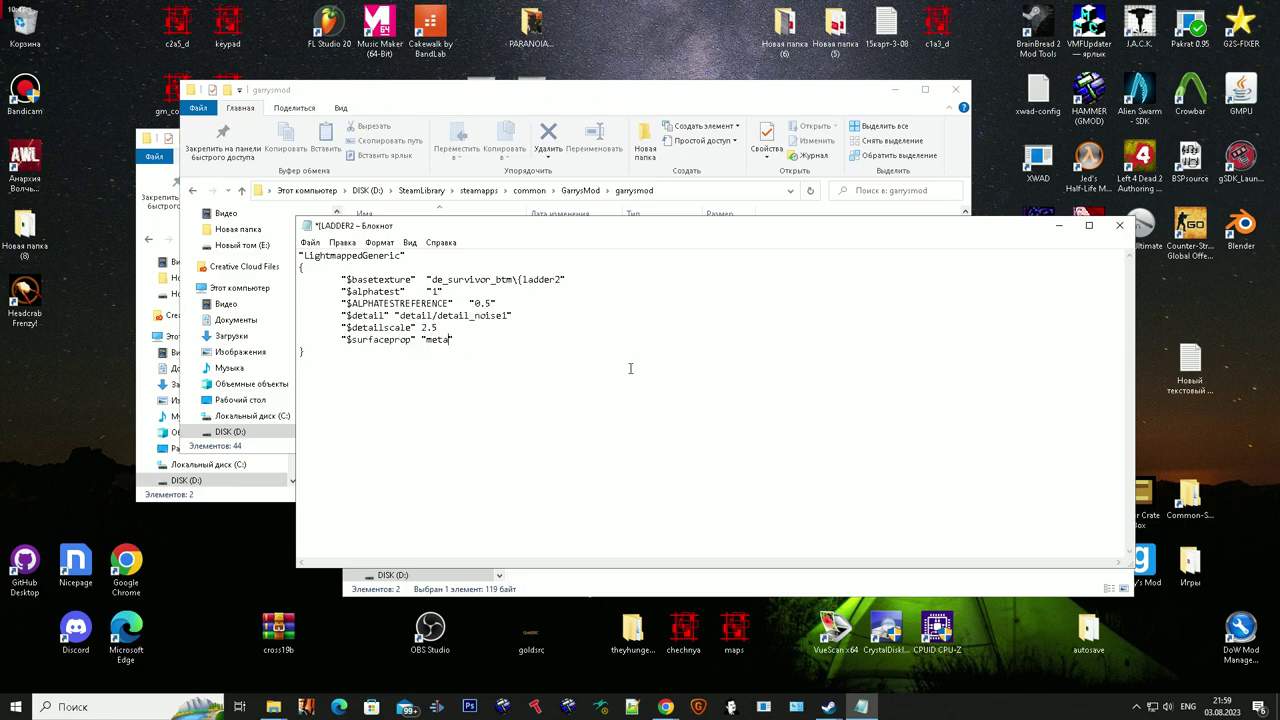
pyautogui.hotkey('ctrl', 's')
pyautogui.click(1121, 227)
pyautogui.hotkey('alt', 'Left')
pyautogui.hotkey('alt', 'Left')
# Step: Preview the -0cstrike_ca2st texture, then add the copied detail lines with $surfaceprop concrete to the -0CSTRIKE_CA2ST material file and save it
pyautogui.click(748, 370)
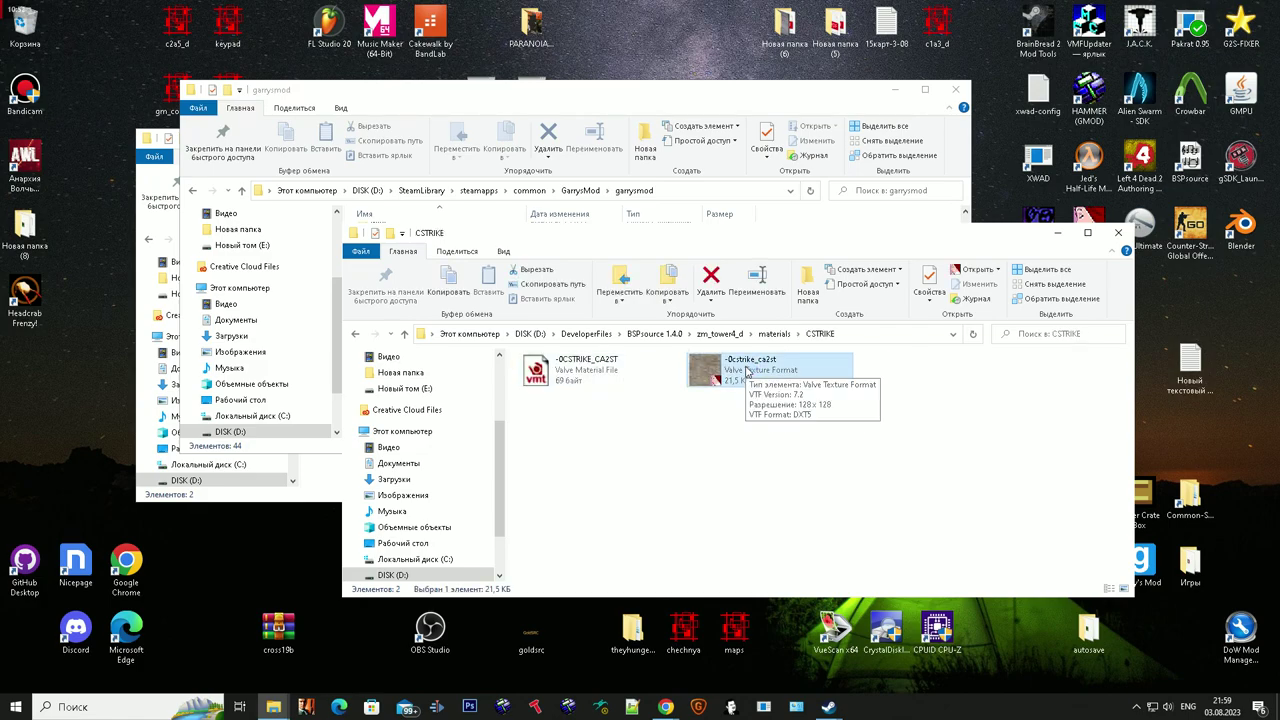
pyautogui.doubleClick(746, 370)
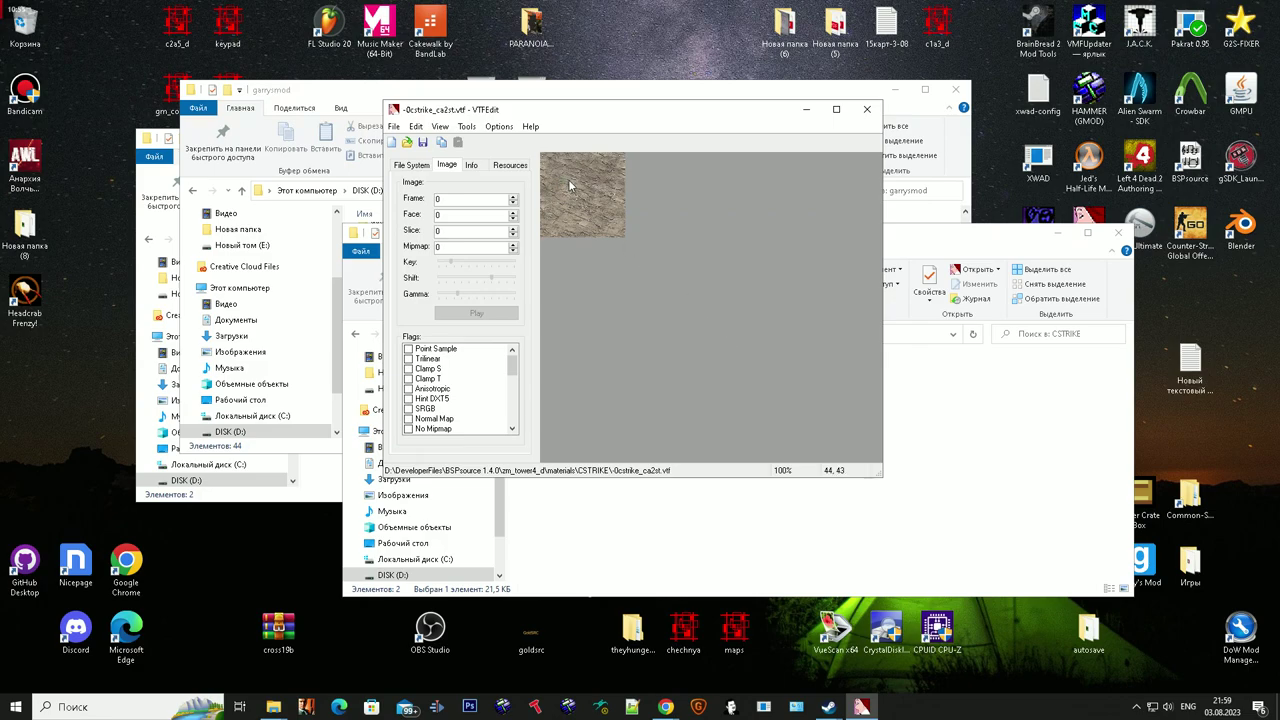
pyautogui.click(871, 114)
pyautogui.doubleClick(611, 380)
pyautogui.hotkey('ctrl', 'v')
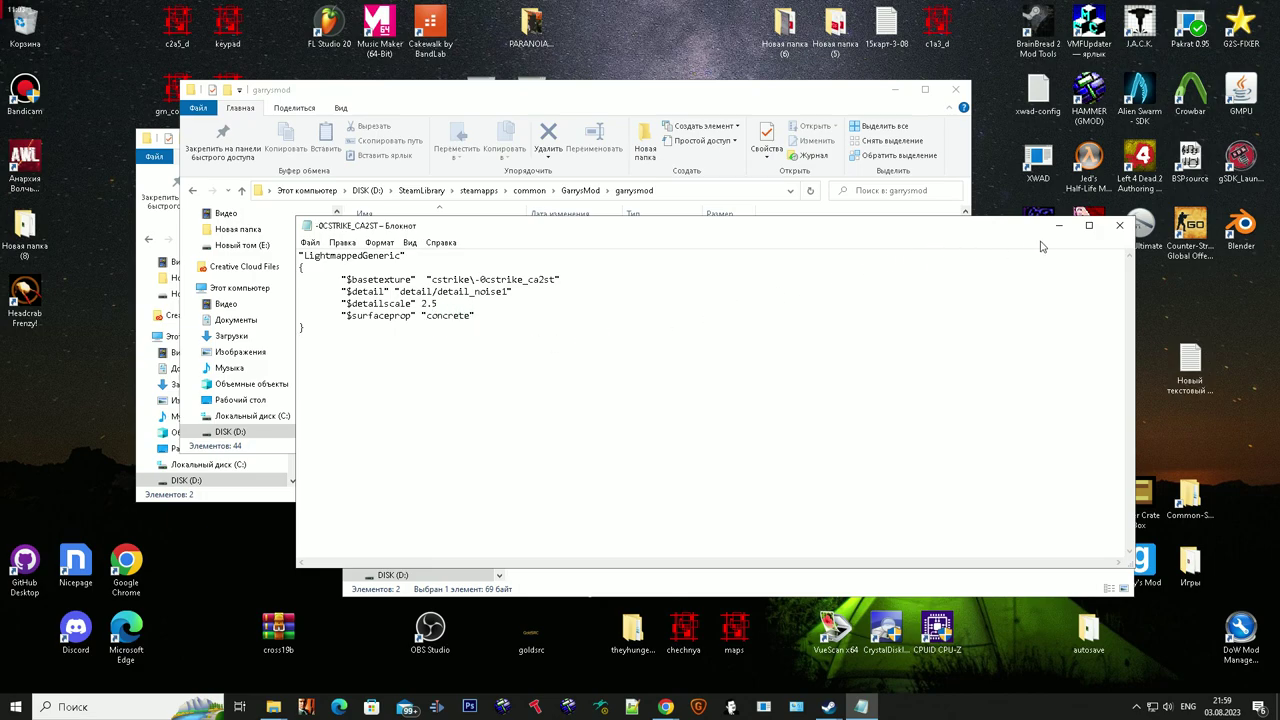
pyautogui.click(1119, 225)
# Step: Transfer the edited materials folder from zm_tower4_d into the garrysmod folder of GarrysMod
pyautogui.click(718, 333)
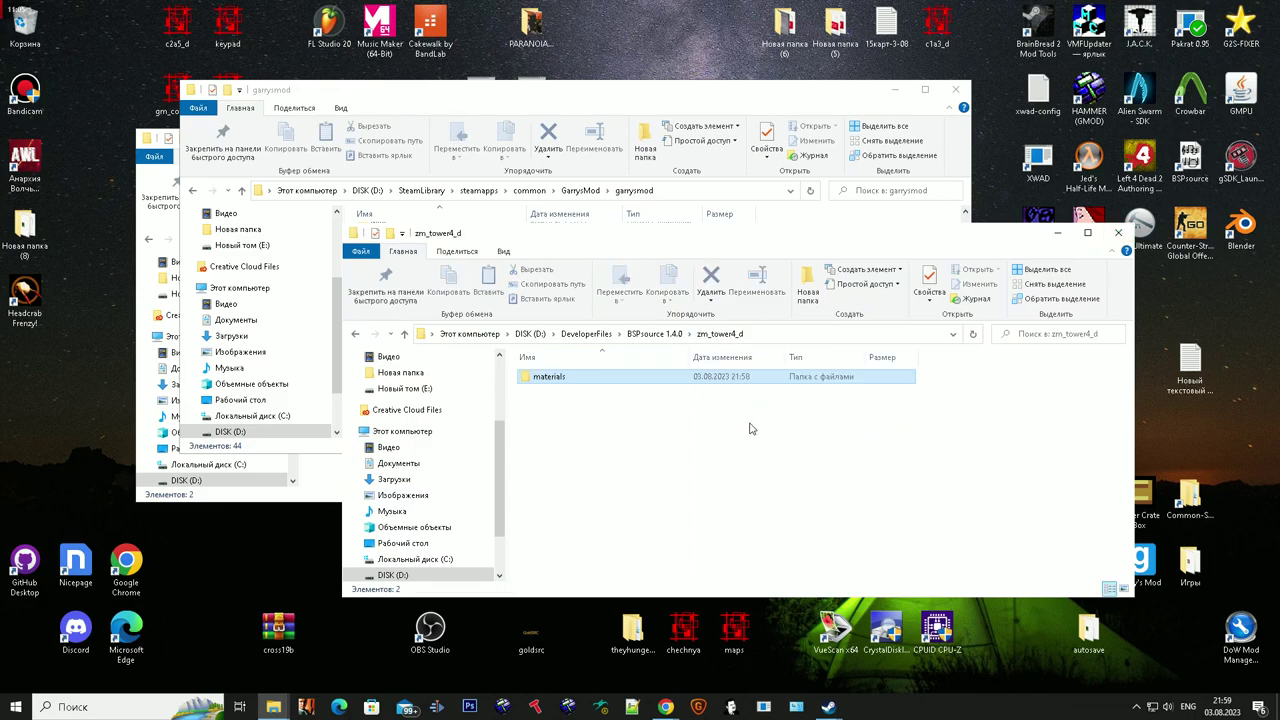
pyautogui.click(708, 200)
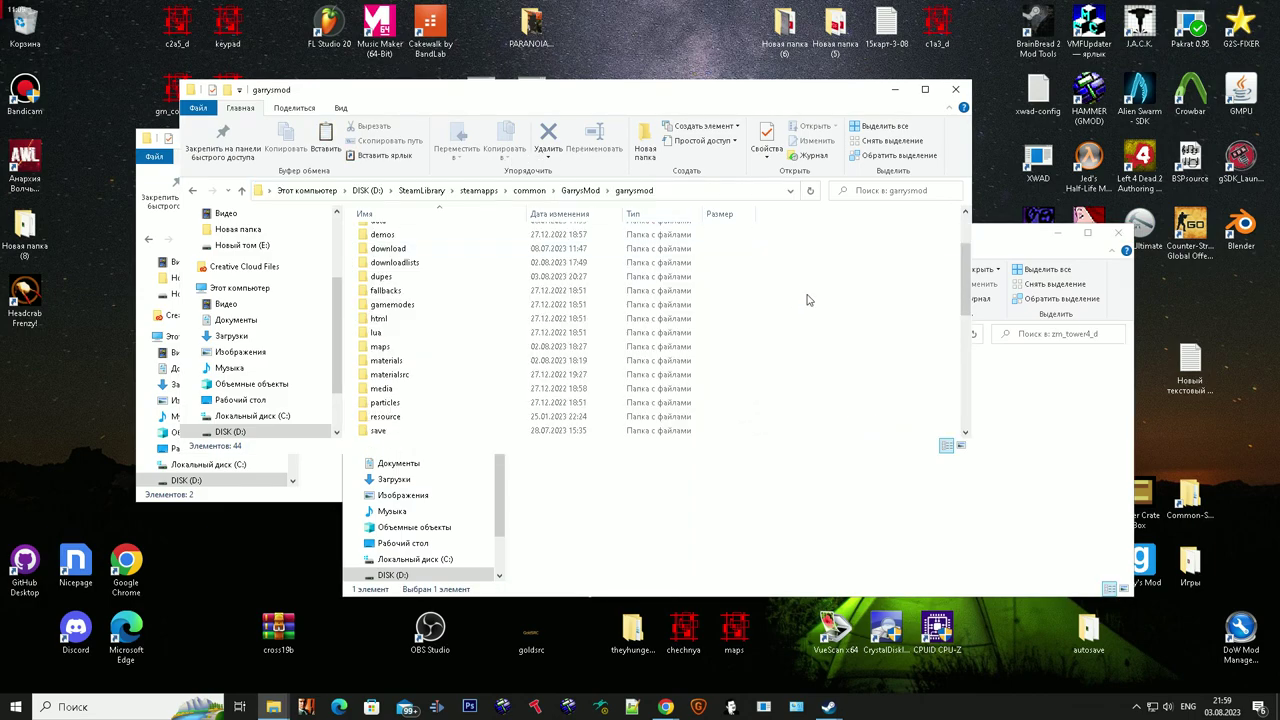
pyautogui.hotkey('ctrl', 'v')
# Step: Launch HAMMER (GMOD), decline loading the last saved file, and open the zm_tower4 map from drive E
pyautogui.doubleClick(1093, 102)
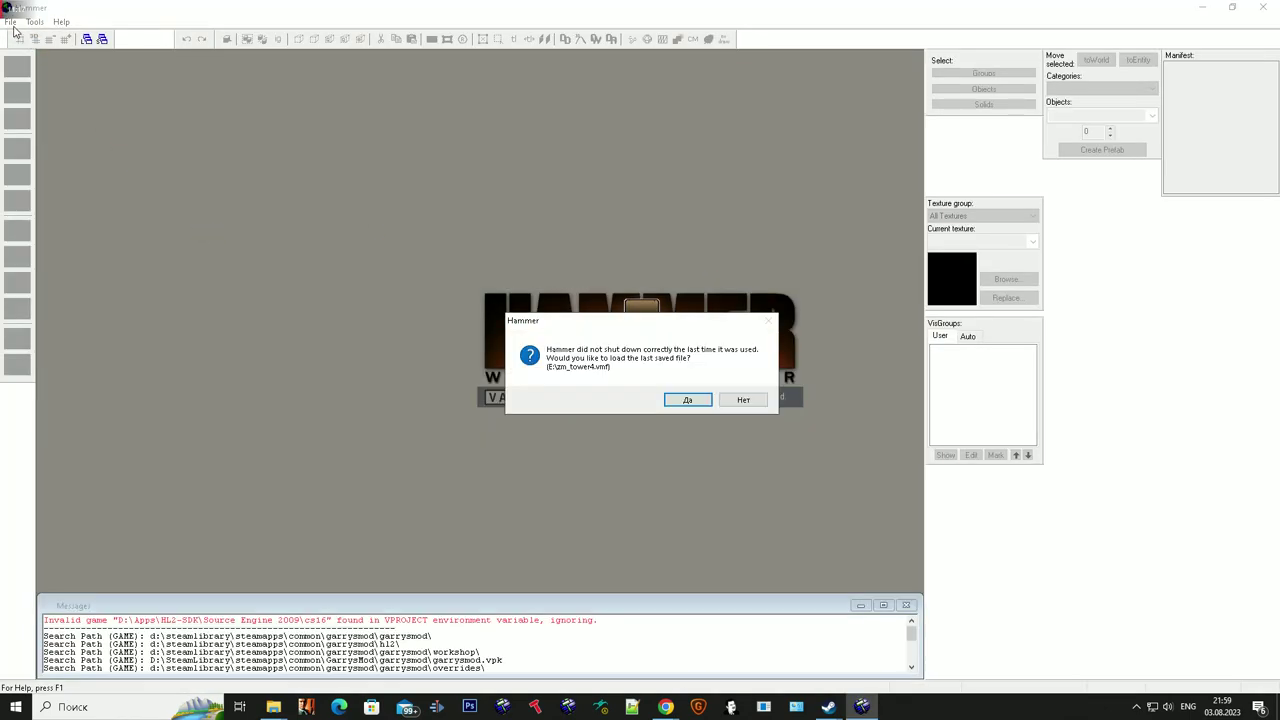
pyautogui.click(745, 400)
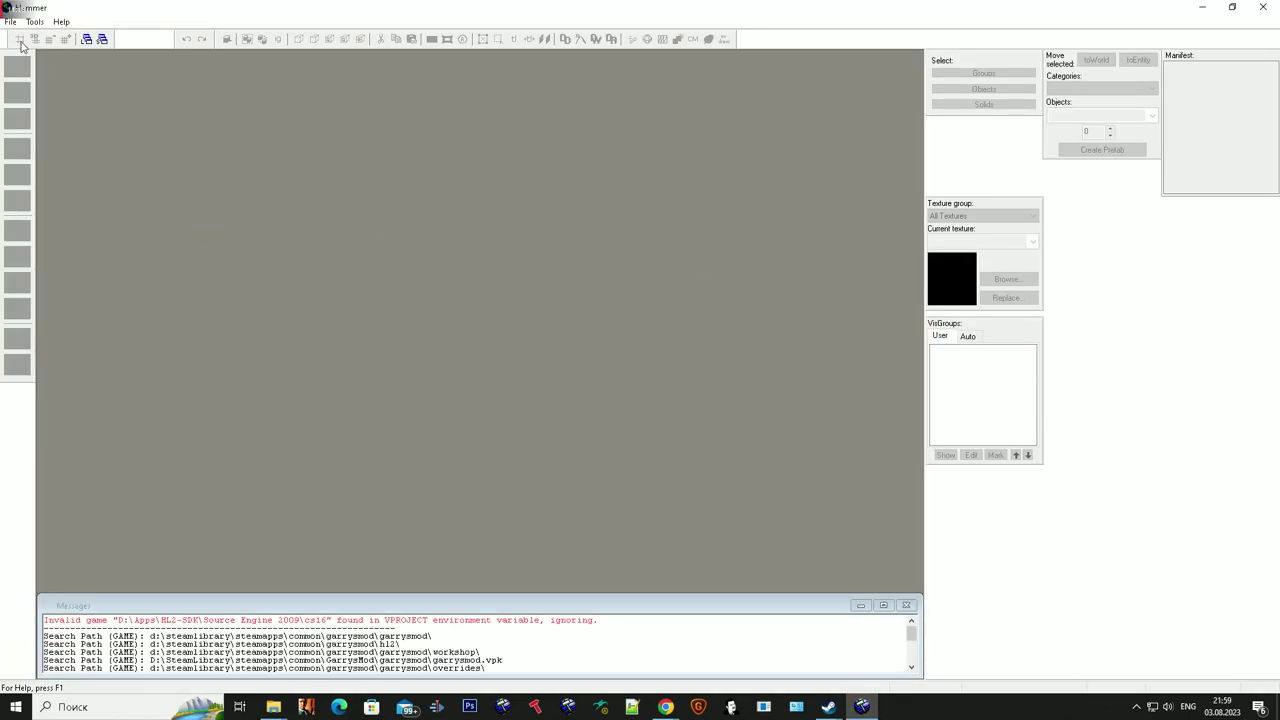
pyautogui.click(10, 21)
pyautogui.click(35, 62)
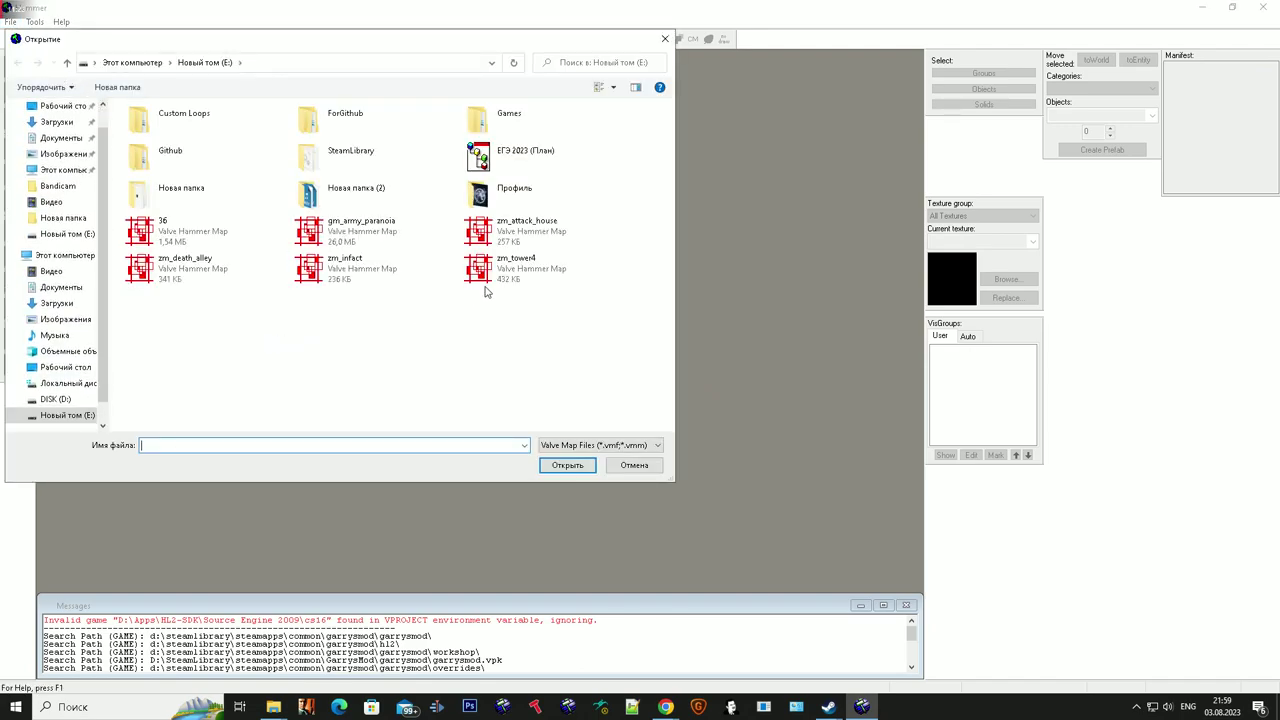
pyautogui.click(519, 281)
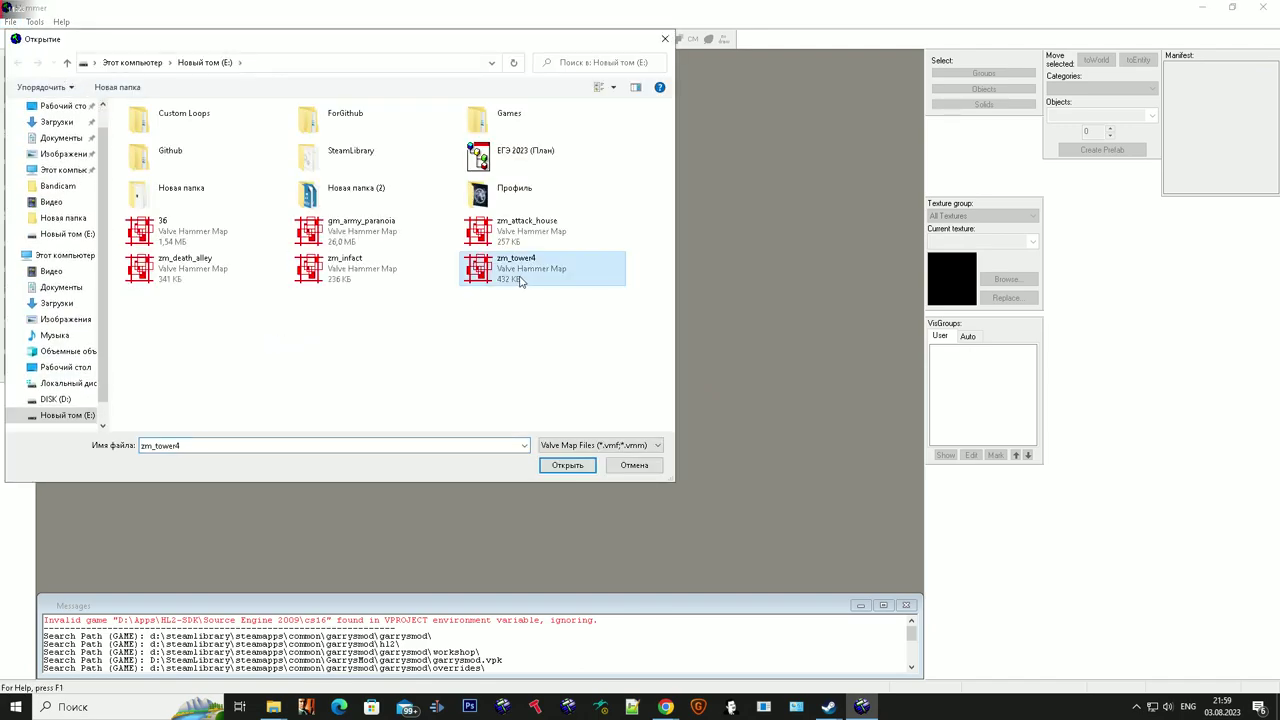
pyautogui.click(557, 464)
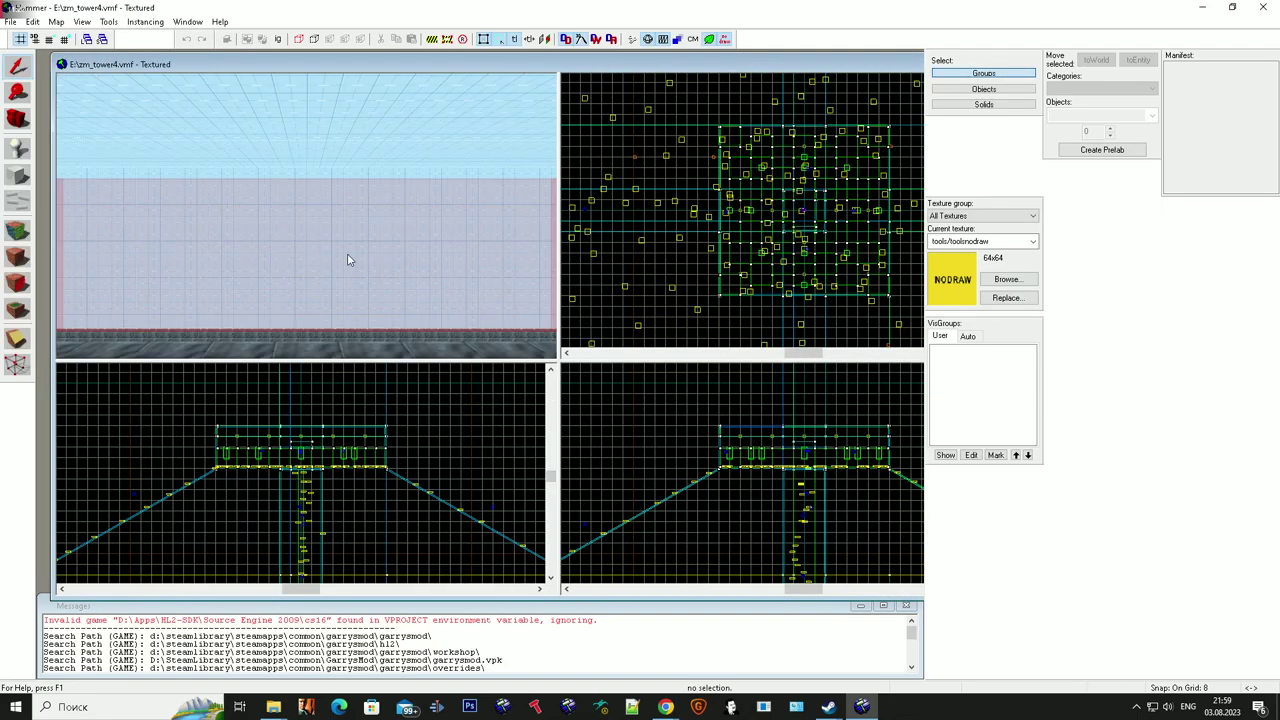
# Step: Inspect the textured tower and ramp in the 3D view, and check the map for problems
pyautogui.press('z')
pyautogui.press('w')
pyautogui.press('s')
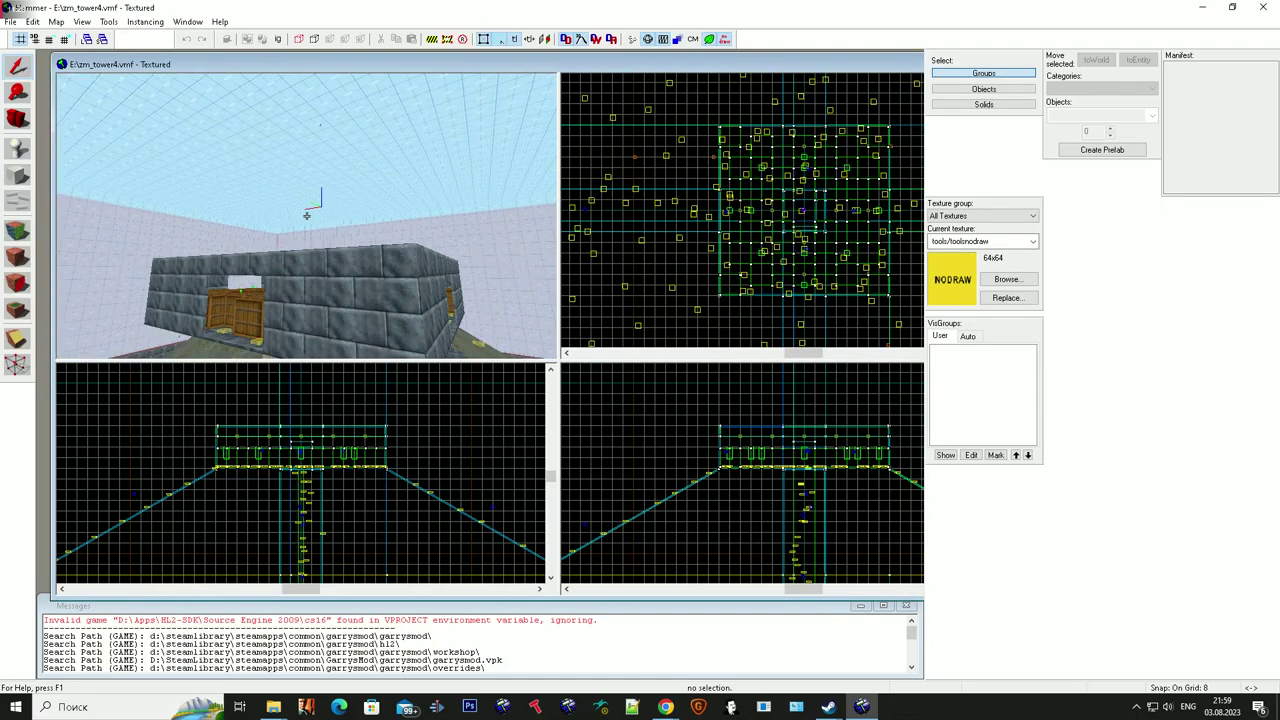
pyautogui.press('a')
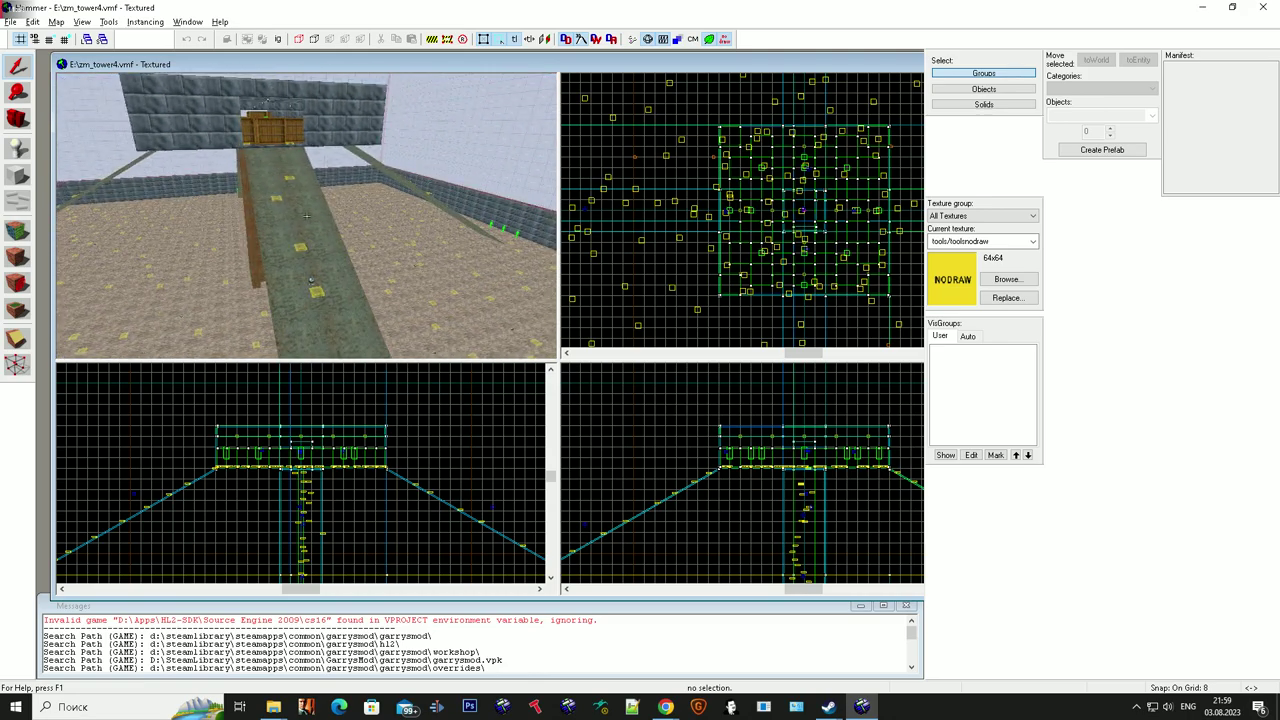
pyautogui.hotkey('alt', 'p')
pyautogui.press('Return')
# Step: Leave only the Entities auto visgroup visible, select all of its objects, and open their shared properties
pyautogui.click(972, 336)
pyautogui.click(951, 351)
pyautogui.scroll(-1, 958, 372)
pyautogui.click(963, 394)
pyautogui.scroll(-1, 763, 227)
pyautogui.scroll(-5, 763, 228)
pyautogui.hotkey('ctrl', 'a')
pyautogui.hotkey('alt', 'Return')
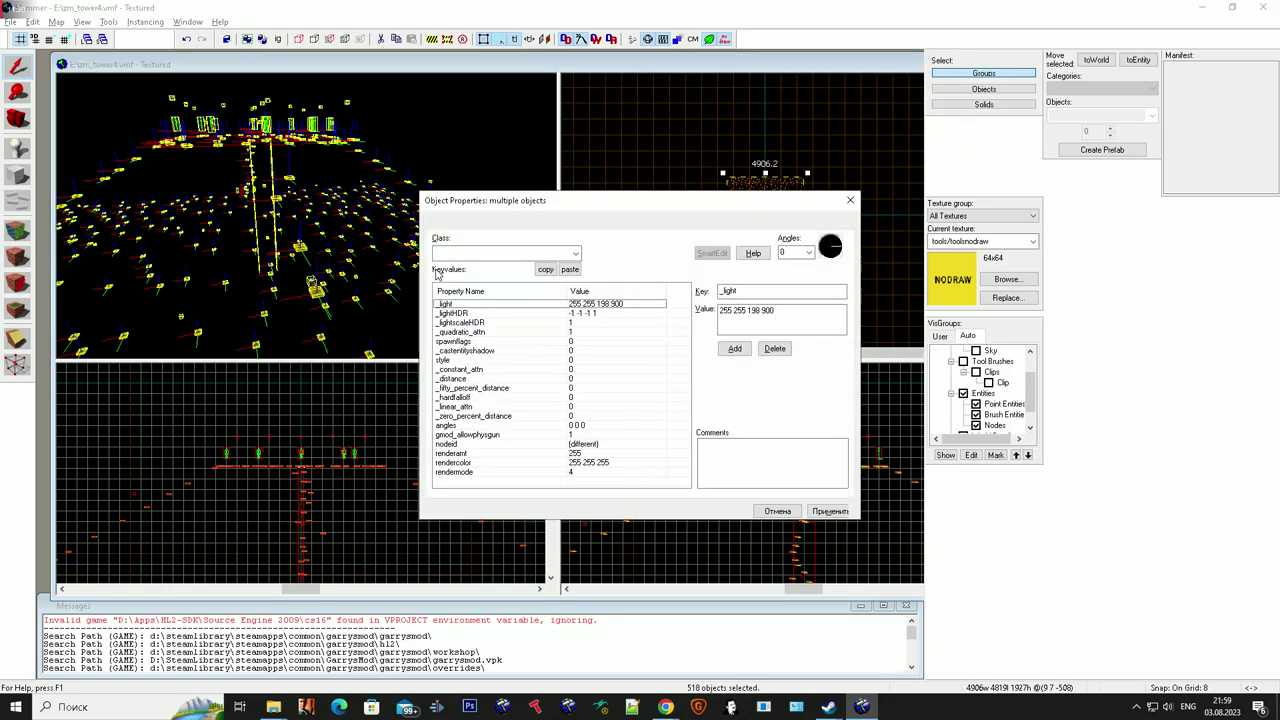
# Step: Set gmod_allowphysgun to 0 for all selected entities, clear the selection, and make every auto visgroup visible again
pyautogui.click(560, 435)
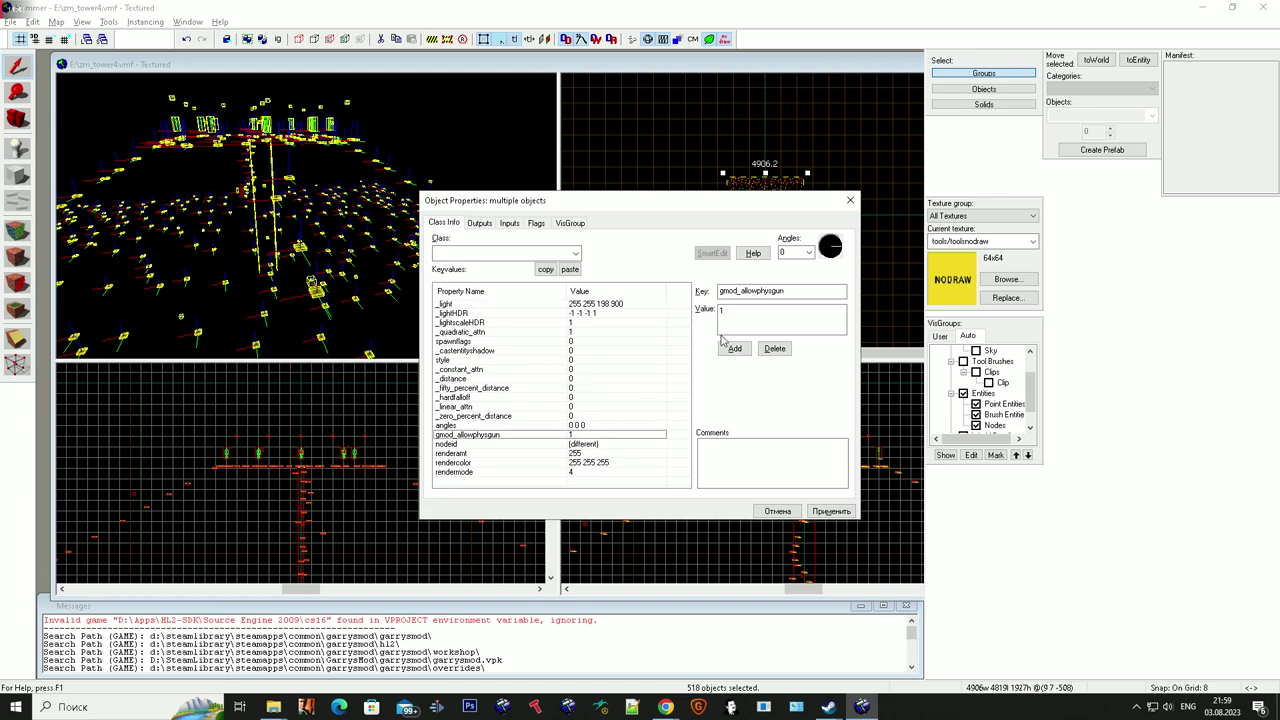
pyautogui.write('0')
pyautogui.click(833, 513)
pyautogui.click(850, 201)
pyautogui.press('Escape')
pyautogui.scroll(-1, 987, 362)
pyautogui.scroll(2, 987, 362)
pyautogui.click(951, 352)
pyautogui.click(951, 352)
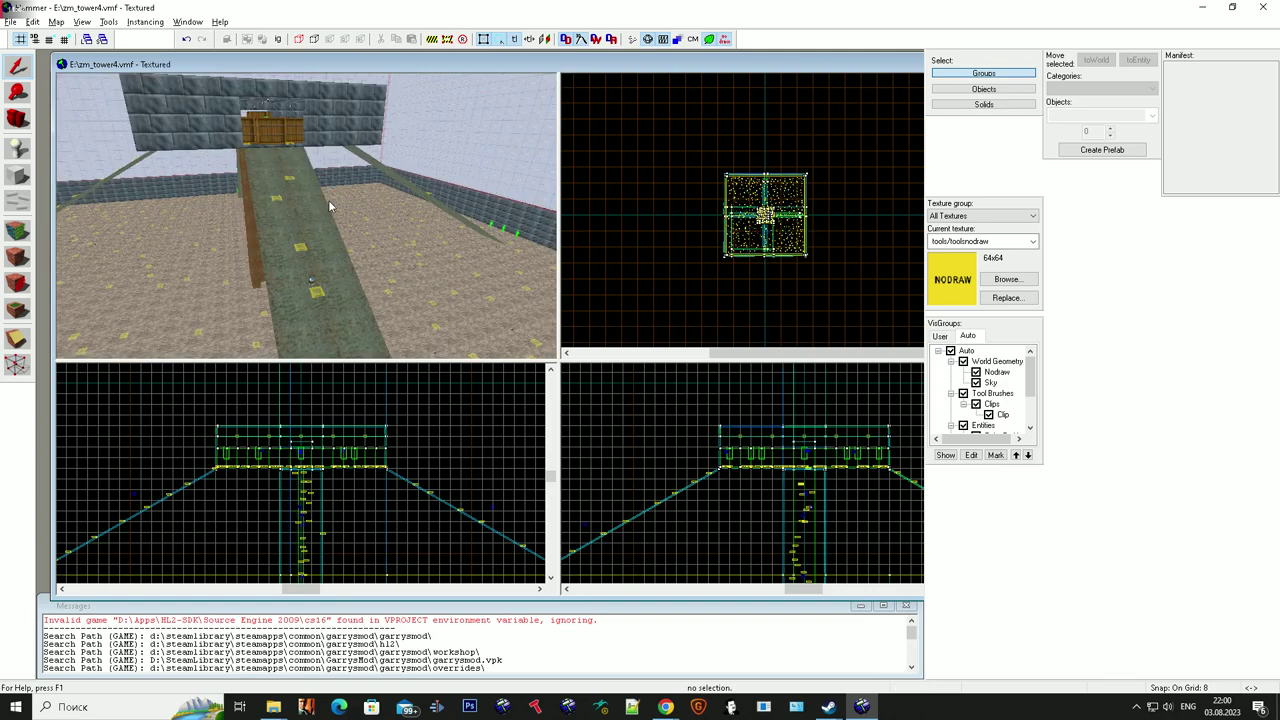
# Step: Check the map for problems again, review several env_cubemap entries, and look over the tower in the 3D view
pyautogui.hotkey('alt', 'p')
pyautogui.moveTo(190, 113); pyautogui.dragTo(200, 191)
pyautogui.click(214, 364)
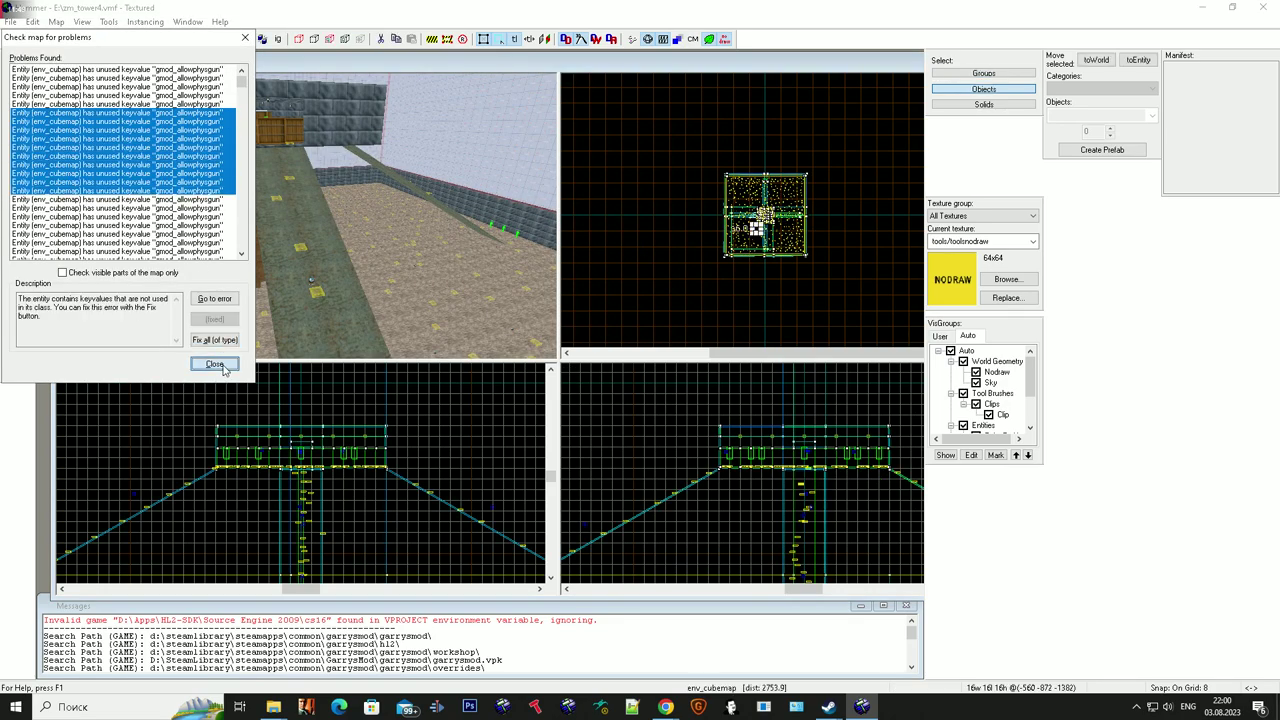
pyautogui.press('Return')
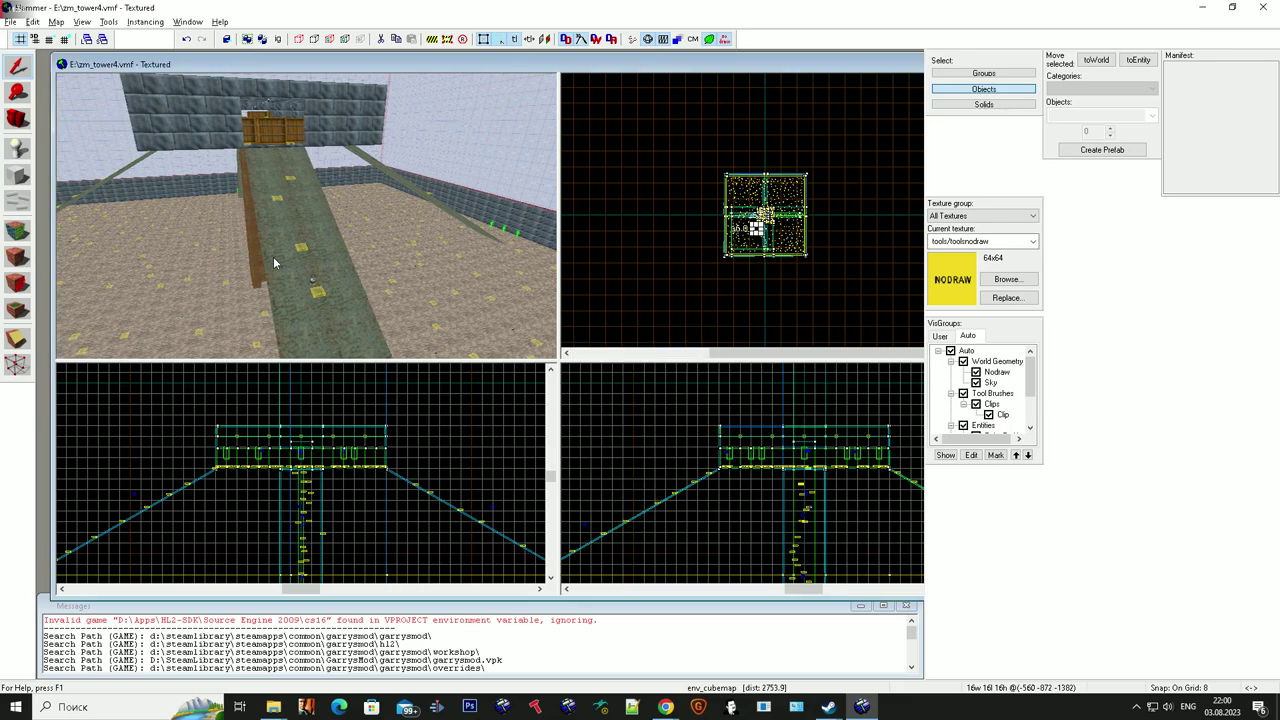
pyautogui.press('a')
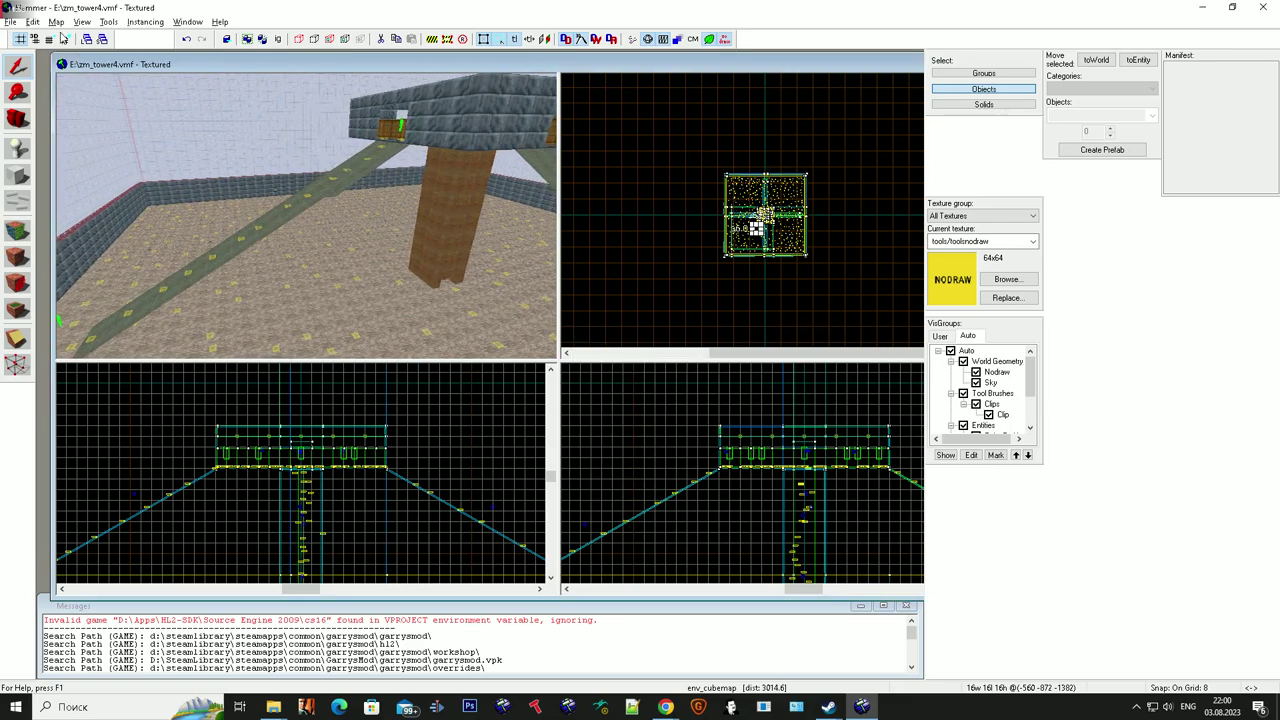
# Step: Compile the map with the HDR Full compile -final (slow!) configuration and close the compile log when it finishes
pyautogui.click(10, 21)
pyautogui.click(61, 161)
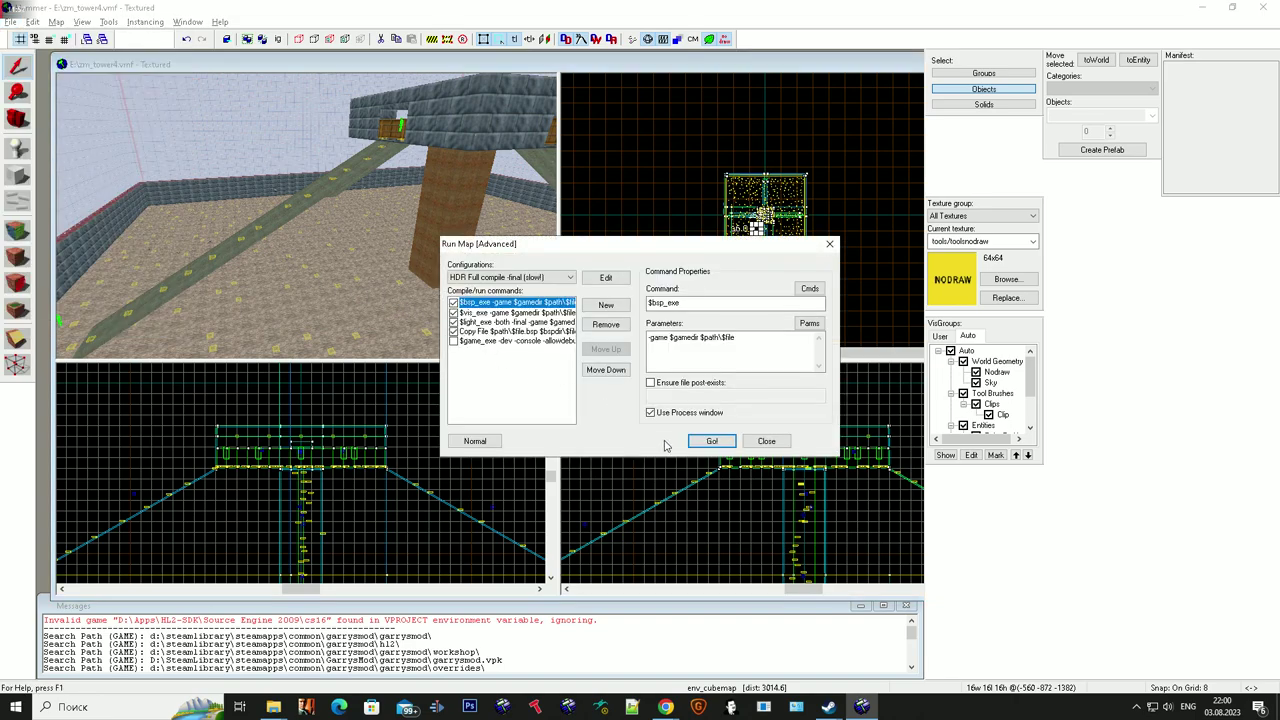
pyautogui.click(711, 441)
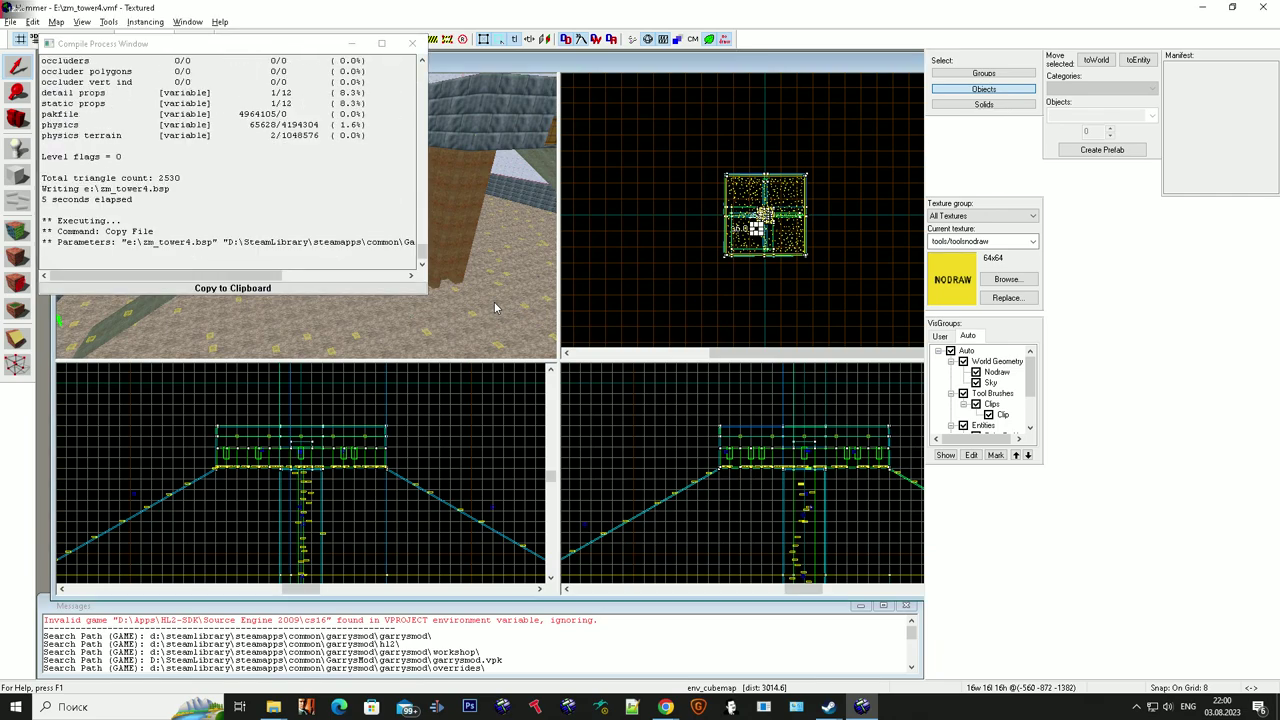
pyautogui.click(412, 44)
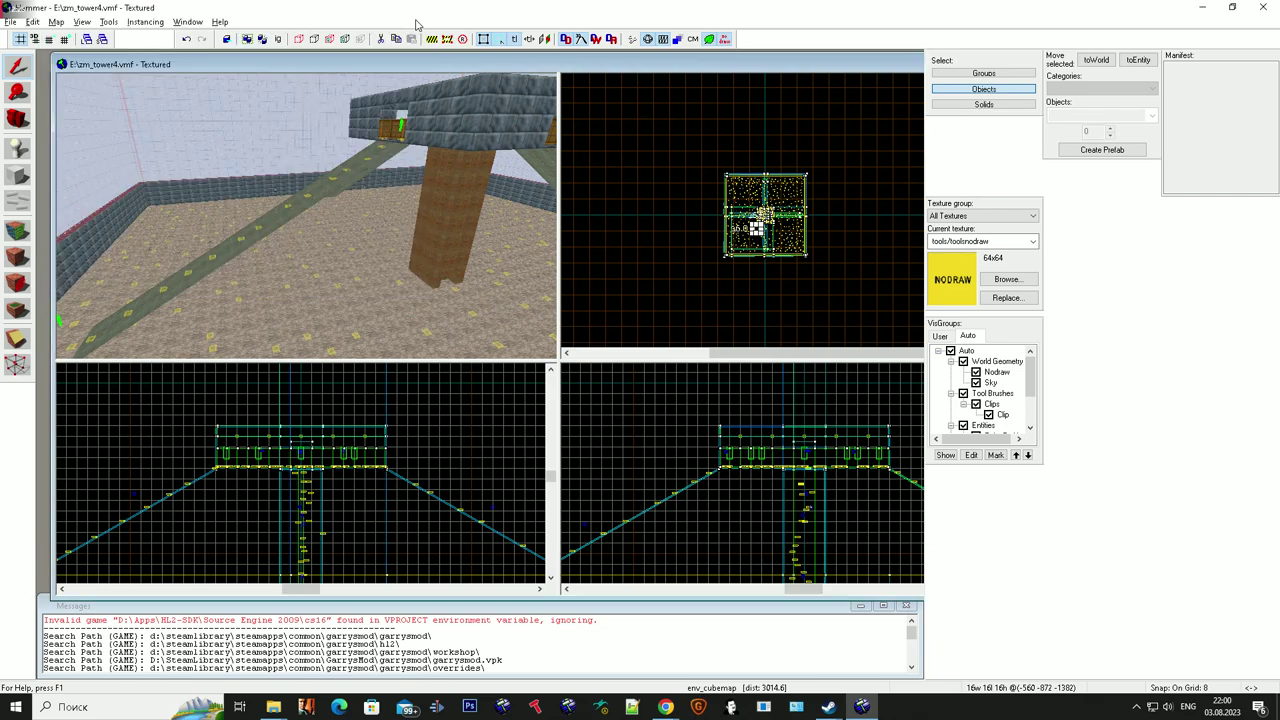
# Step: Leave Hammer and open the compiled zm_tower4 map from garrysmod's maps folder in Object Viewer
pyautogui.doubleClick(414, 12)
pyautogui.click(962, 232)
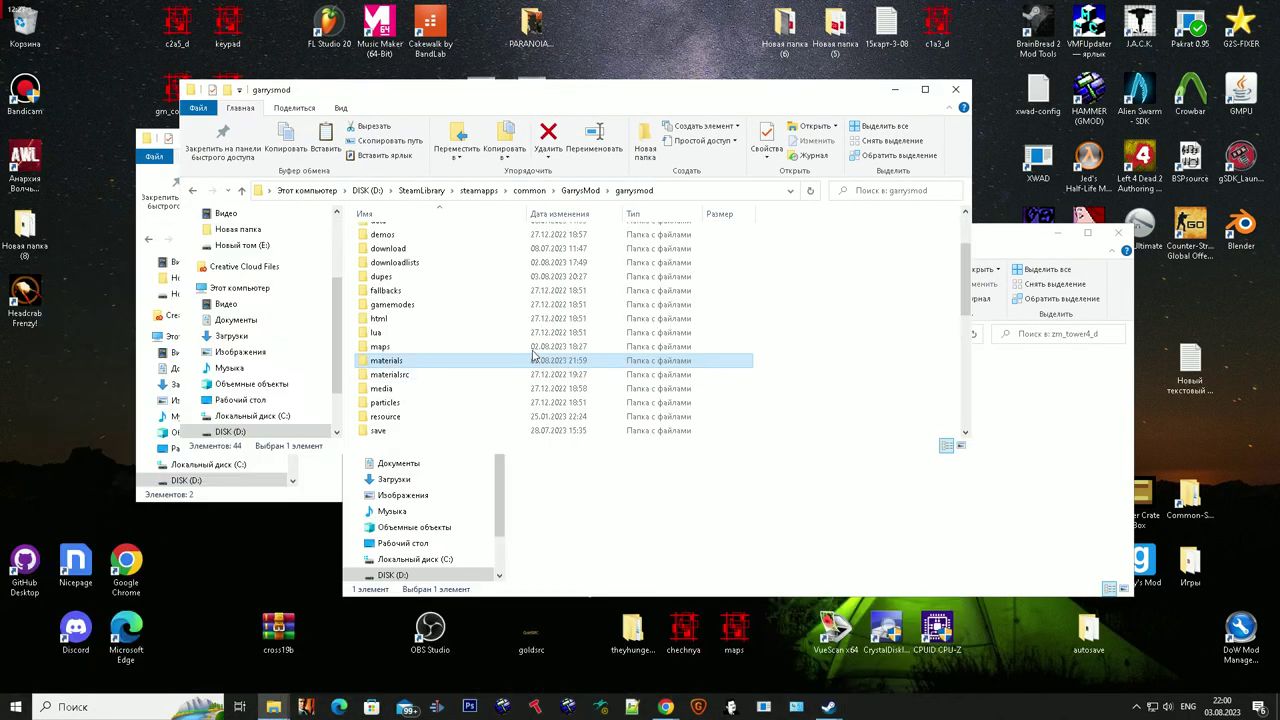
pyautogui.doubleClick(380, 346)
pyautogui.scroll(-5, 489, 400)
pyautogui.click(489, 434)
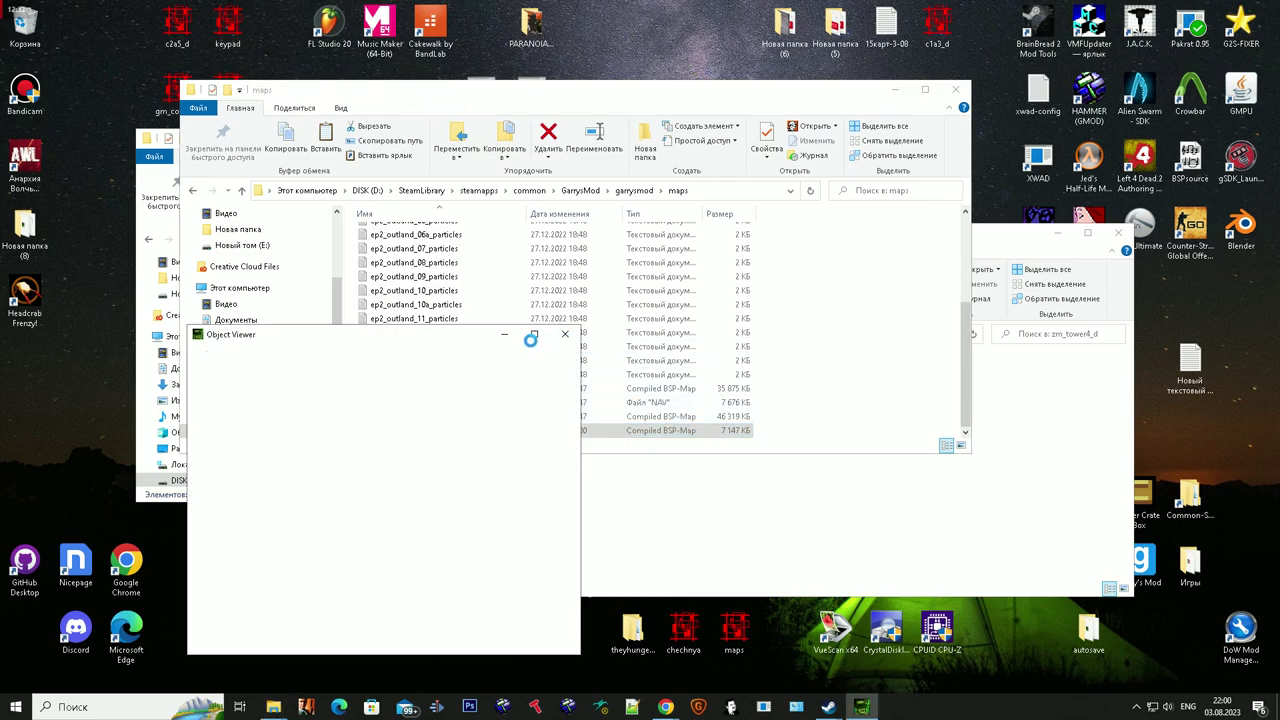
# Step: Maximize Object Viewer, fly through the compiled map to examine its lighting, and close the viewer
pyautogui.click(534, 336)
pyautogui.moveTo(553, 347); pyautogui.dragTo(1160, 97)
pyautogui.press('s')
pyautogui.press('a')
pyautogui.press('s')
pyautogui.press('w')
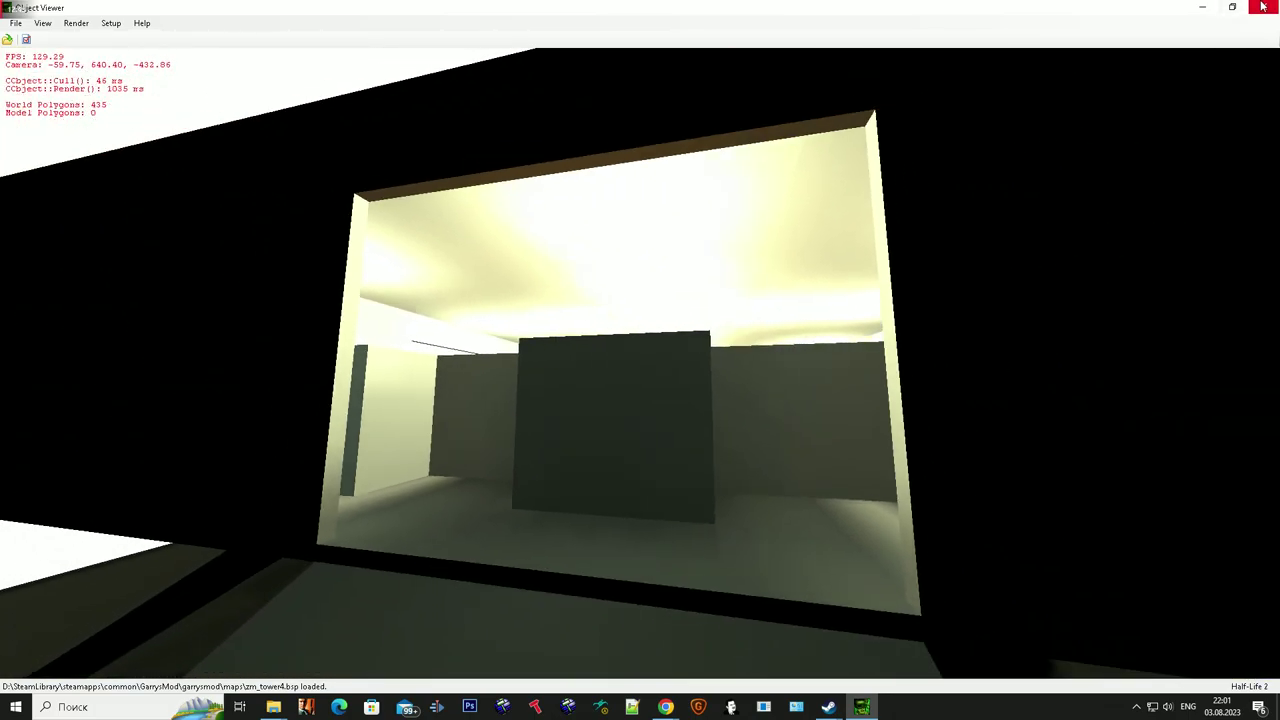
pyautogui.click(1262, 6)
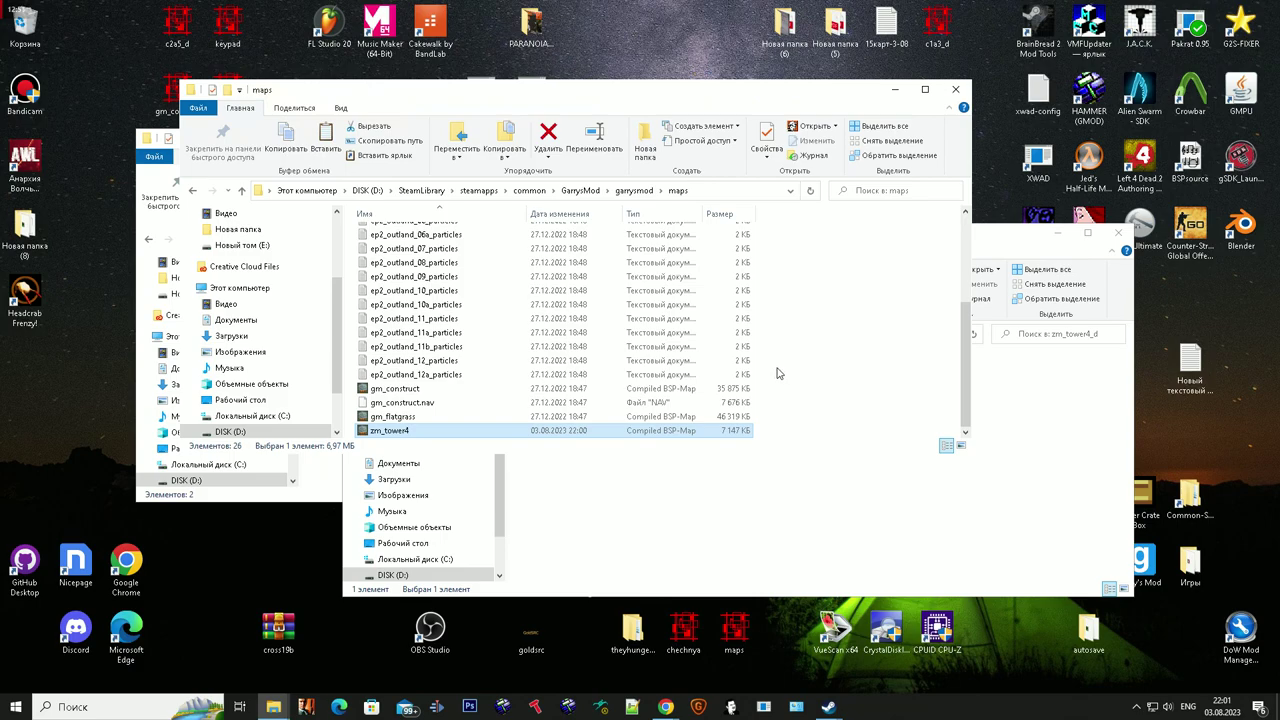
# Step: Move the compiled zm_tower4 map into the Pakrat 0.95 folder and delete the old materials folder and zm_trase.bsp.bak there
pyautogui.click(815, 539)
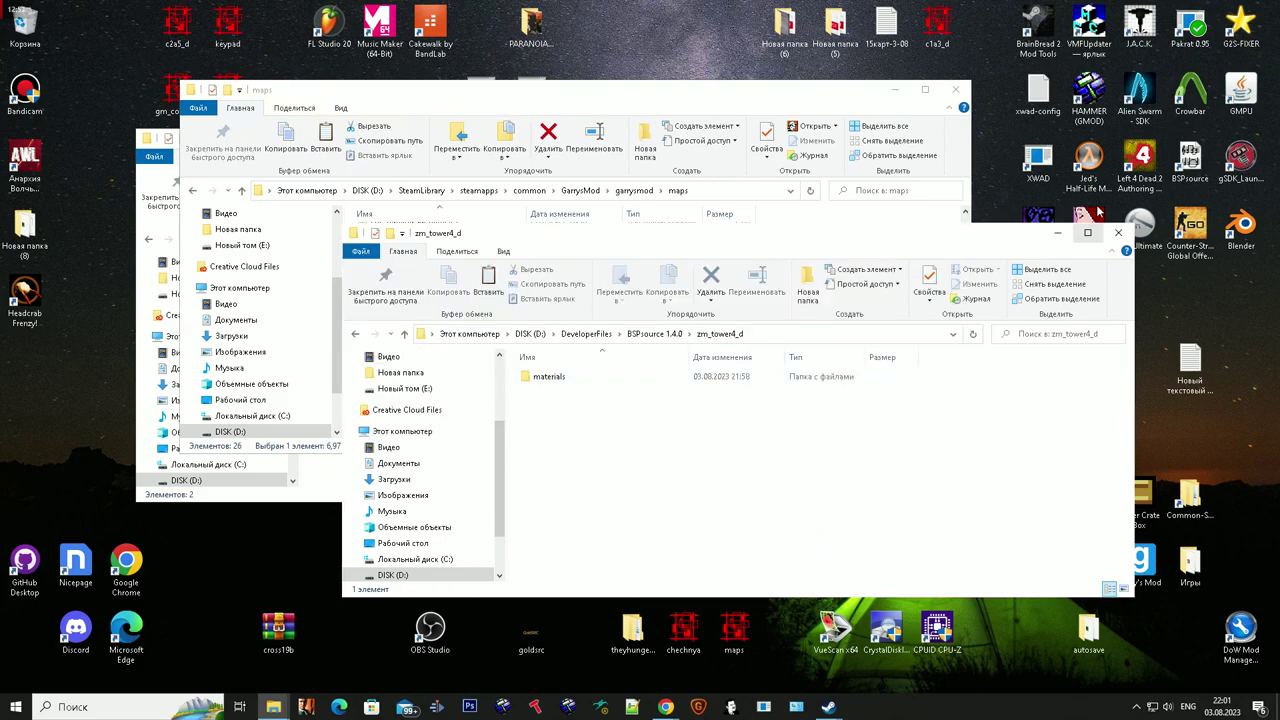
pyautogui.doubleClick(1188, 30)
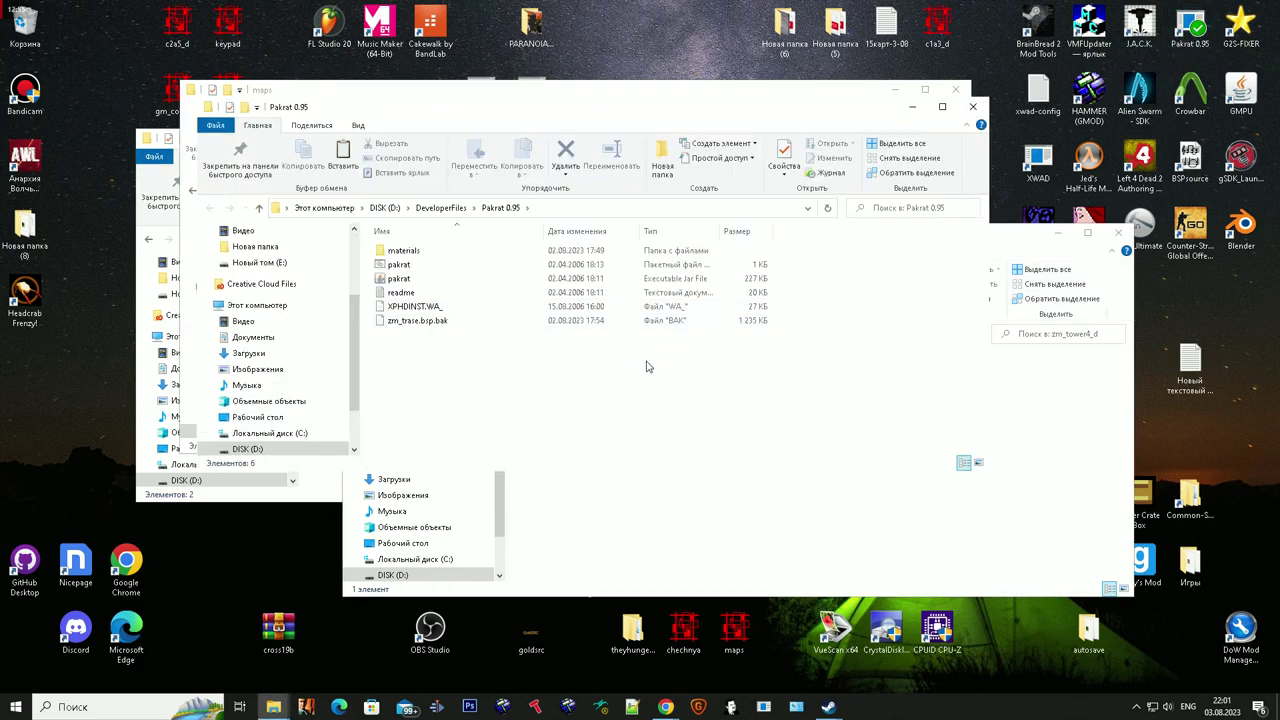
pyautogui.click(451, 334)
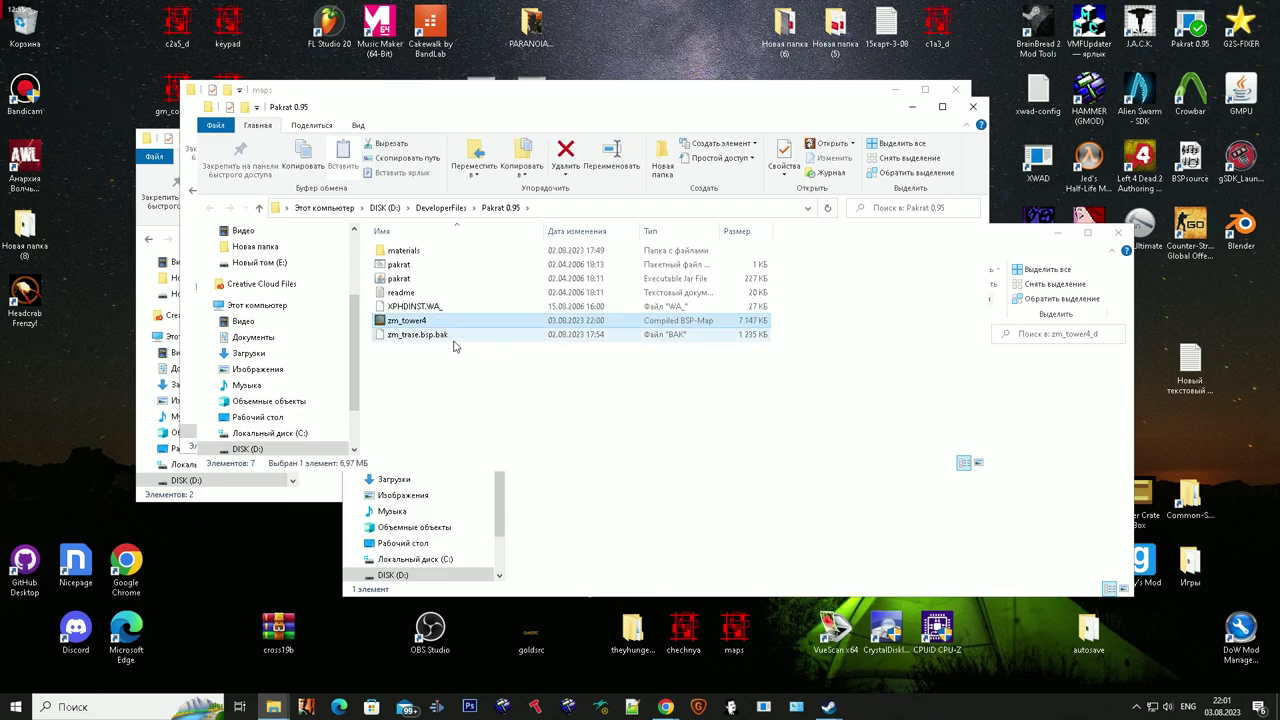
pyautogui.keyDown('ctrl'); pyautogui.click(450, 251); pyautogui.keyUp('ctrl')
pyautogui.press('Delete')
# Step: Move the edited materials folder from zm_tower4_d into the Pakrat 0.95 folder
pyautogui.click(650, 540)
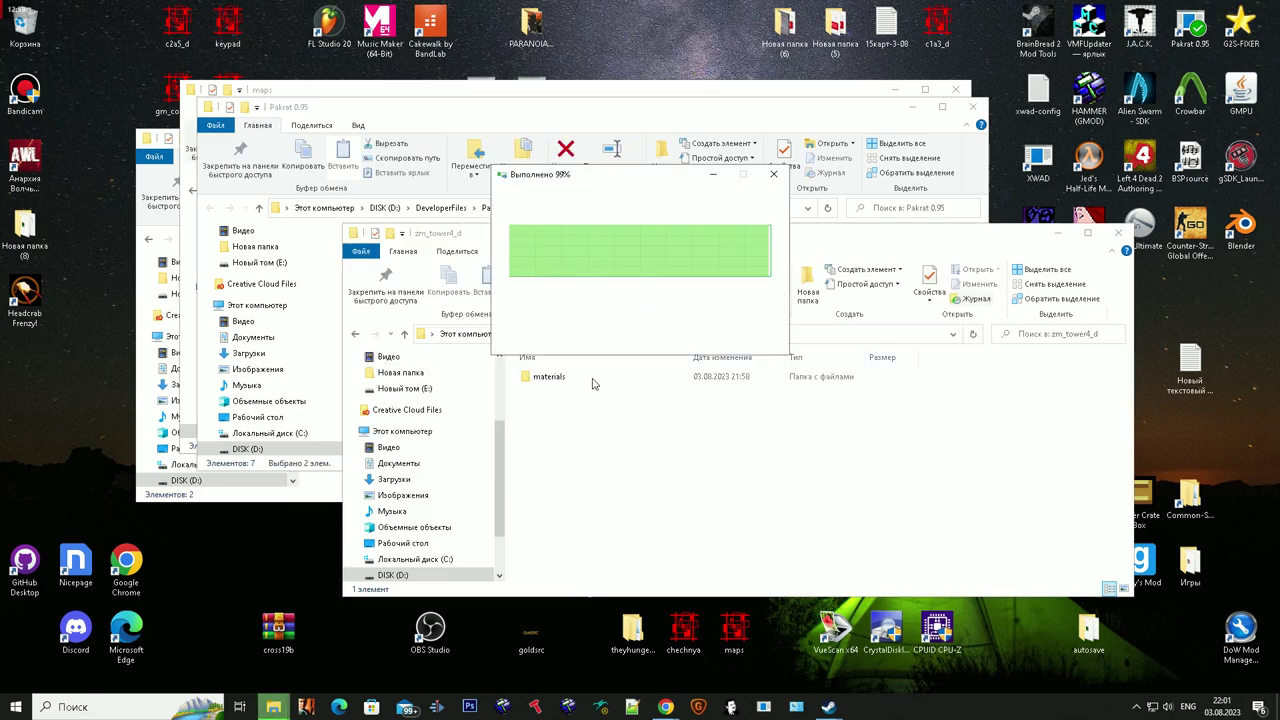
pyautogui.click(593, 379)
pyautogui.hotkey('ctrl', 'c')
pyautogui.click(400, 115)
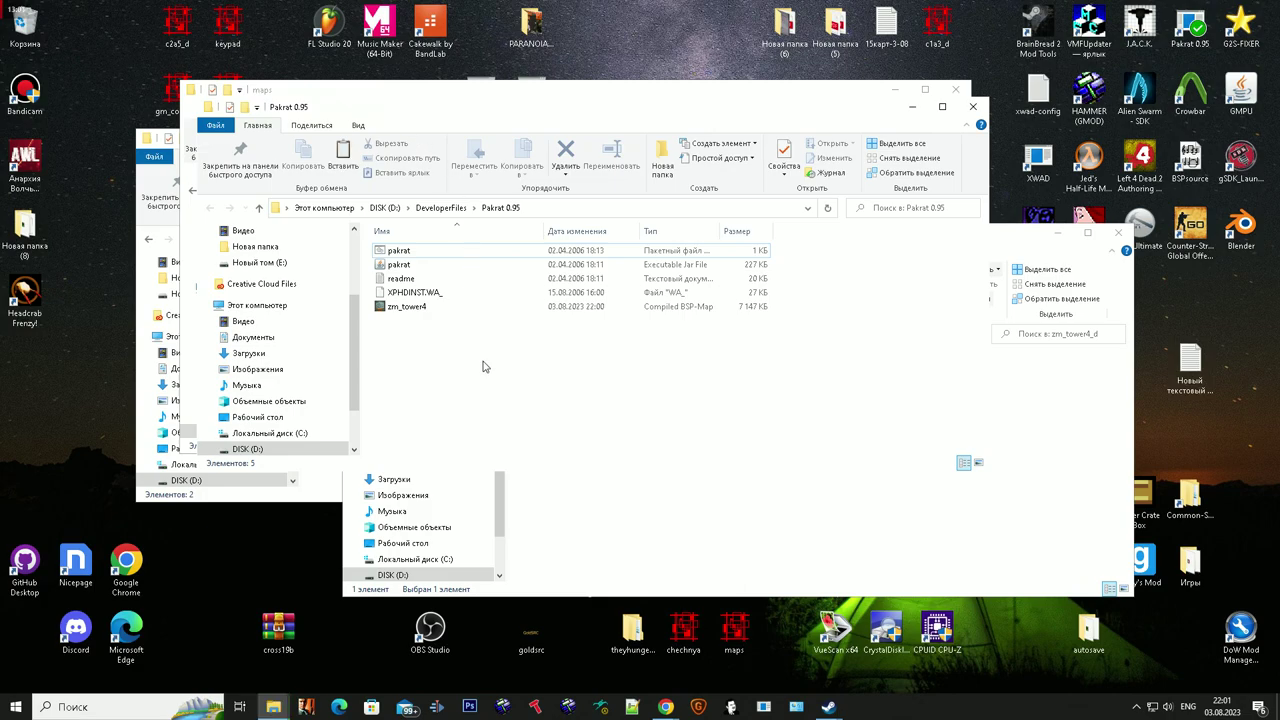
pyautogui.hotkey('ctrl', 'v')
# Step: Launch Pakrat and load zm_tower4.bsp from the Pakrat 0.95 folder on the desktop
pyautogui.doubleClick(414, 284)
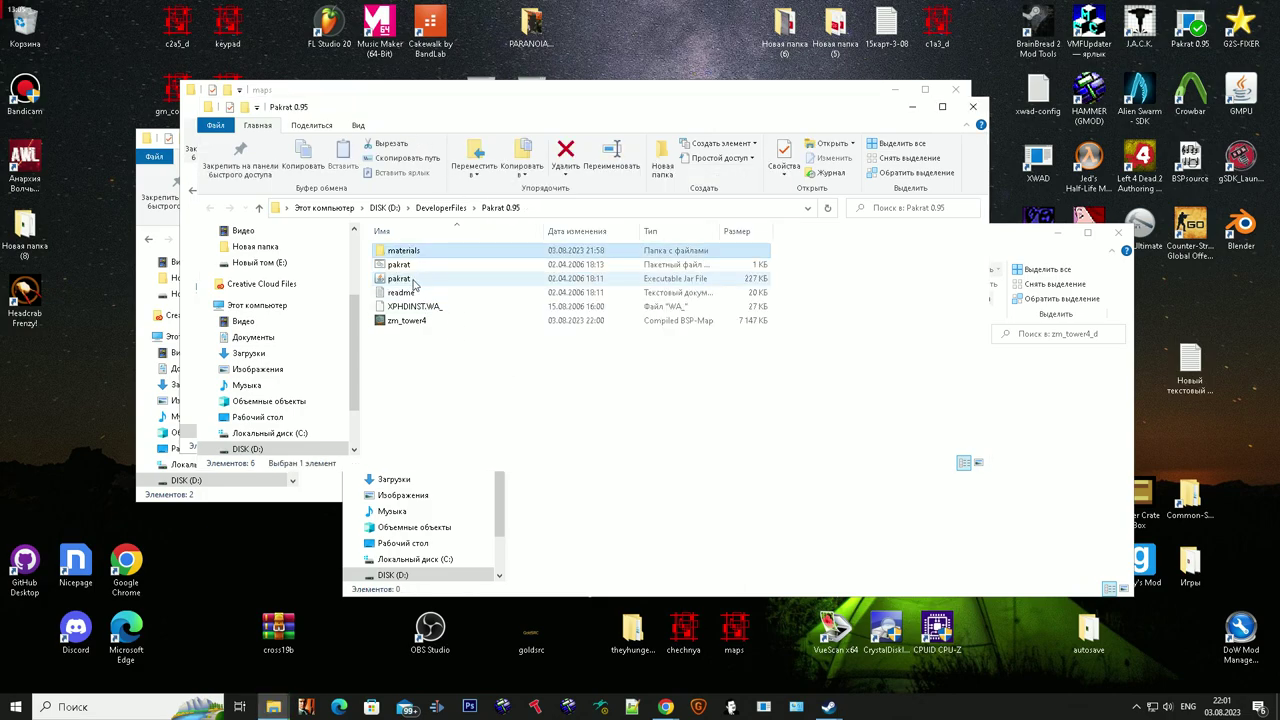
pyautogui.click(158, 42)
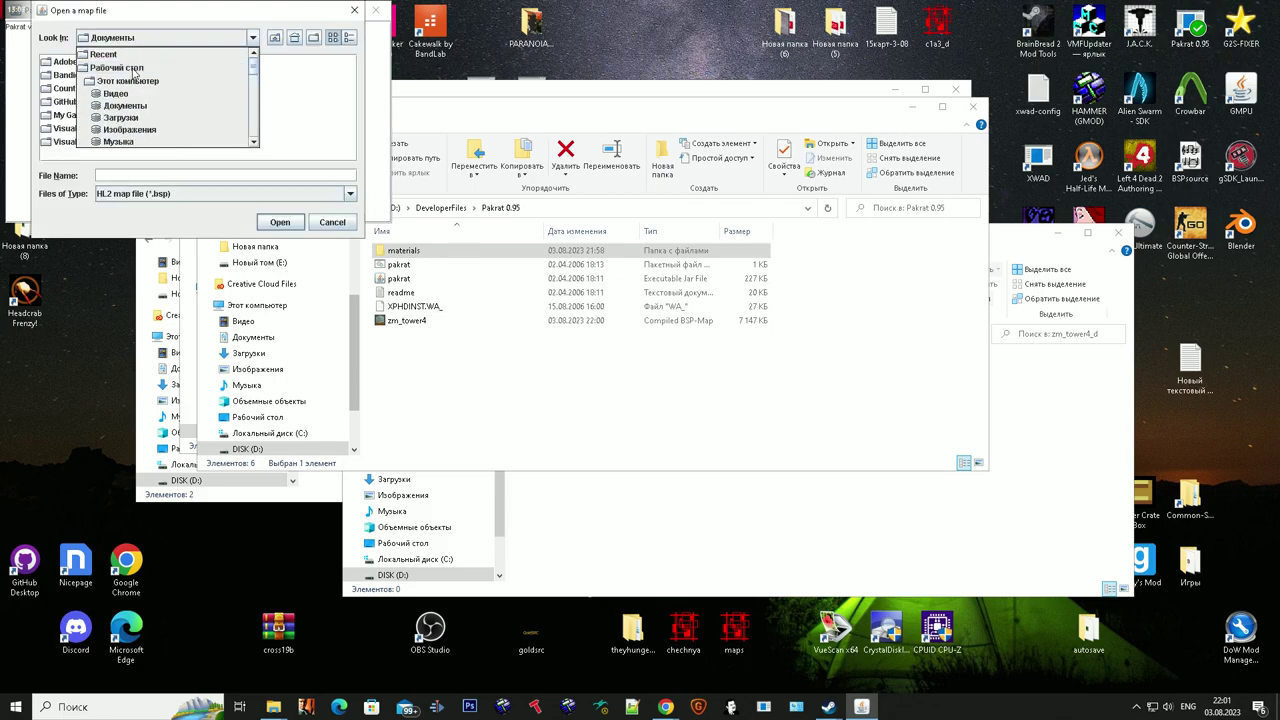
pyautogui.click(116, 66)
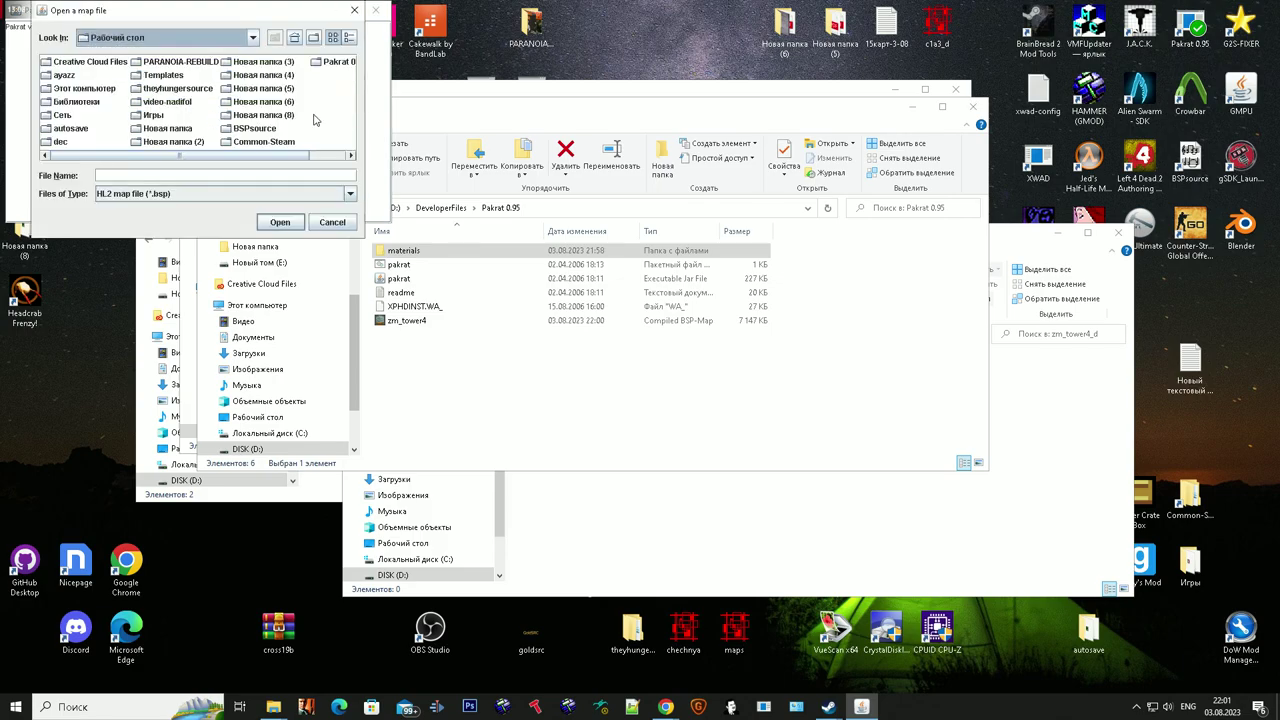
pyautogui.click(330, 62)
pyautogui.click(330, 62)
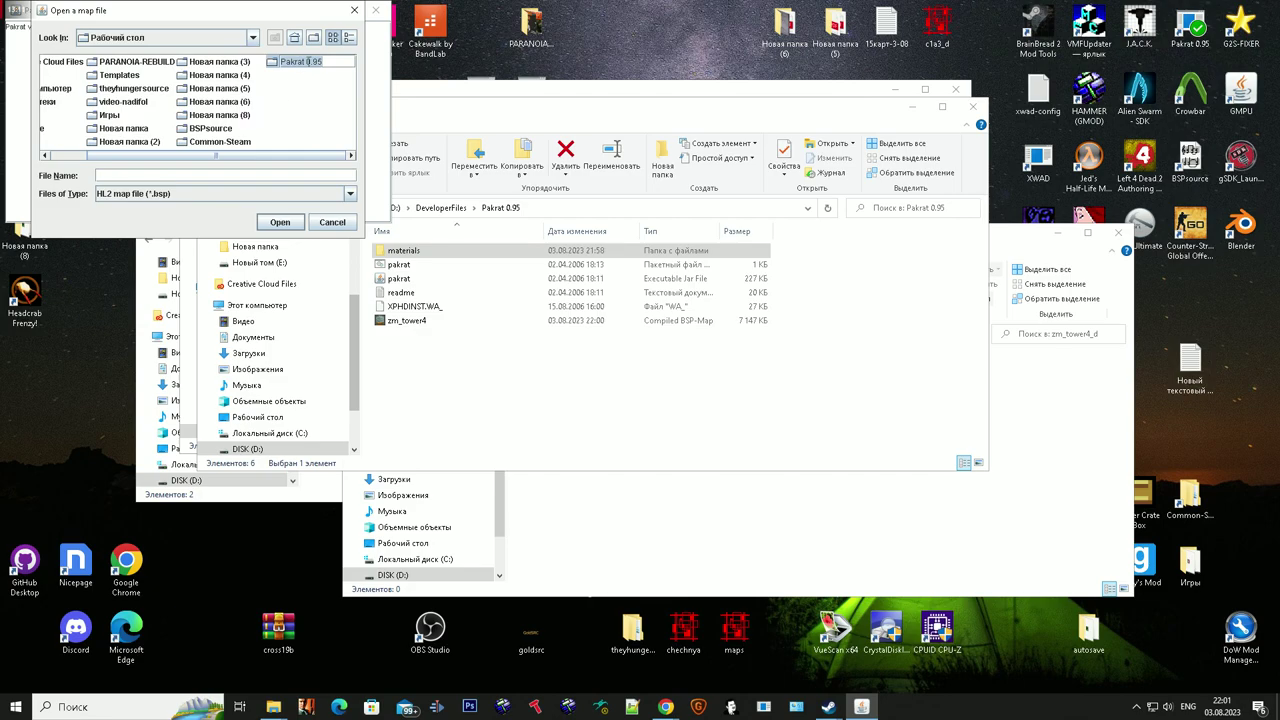
pyautogui.doubleClick(290, 62)
pyautogui.doubleClick(60, 75)
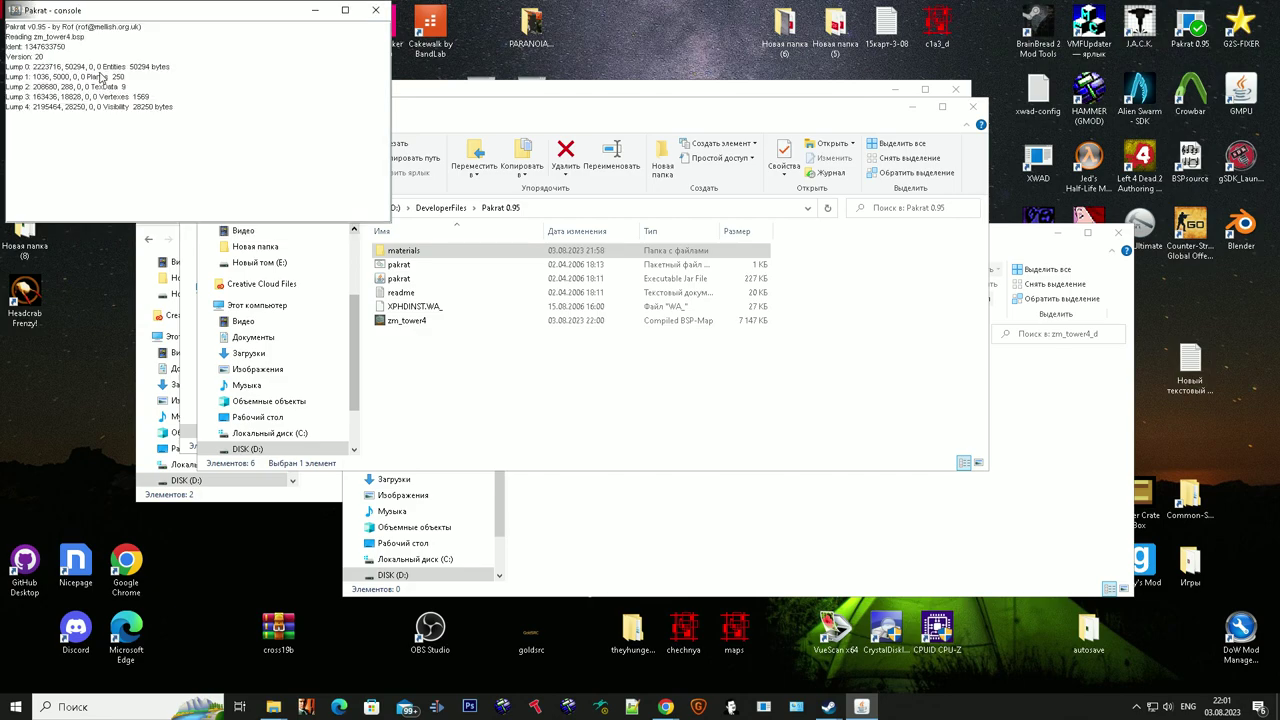
# Step: Add the materials folder with all its textures and material files to the map's packed files
pyautogui.click(121, 306)
pyautogui.click(88, 102)
pyautogui.click(295, 260)
pyautogui.click(165, 182)
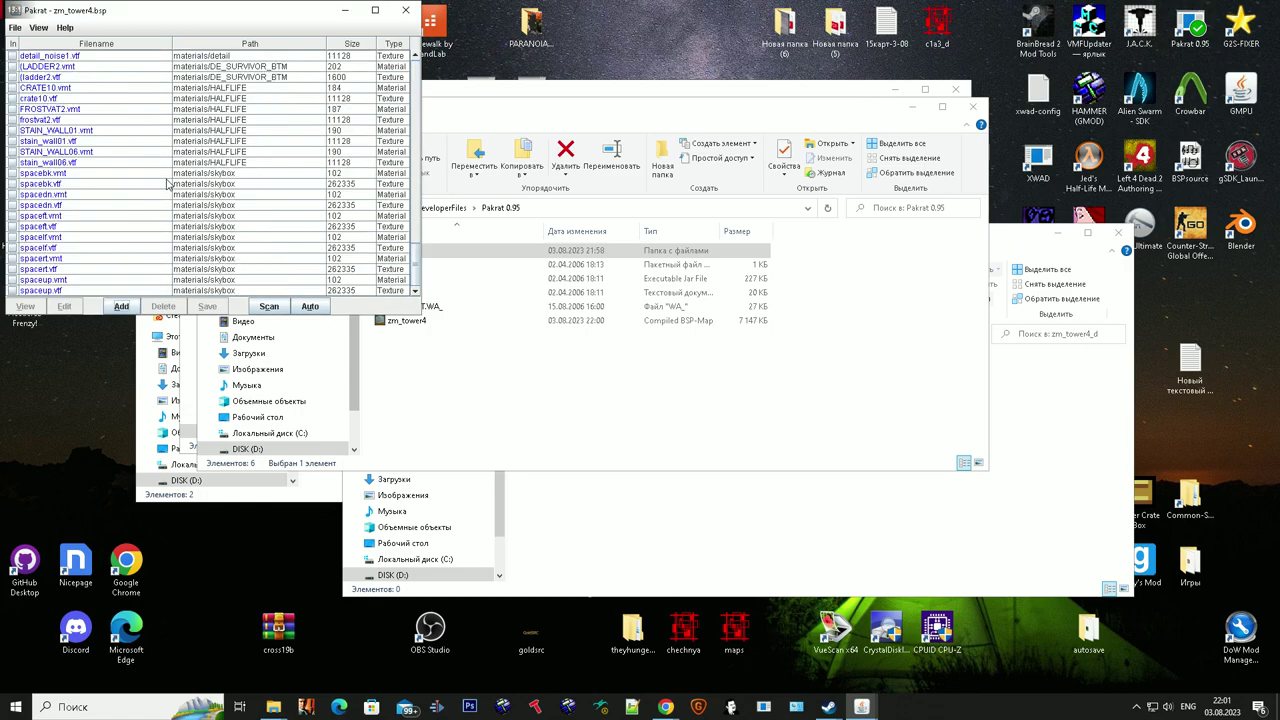
# Step: Save the packed map over zm_tower4.bsp and close Pakrat
pyautogui.click(15, 27)
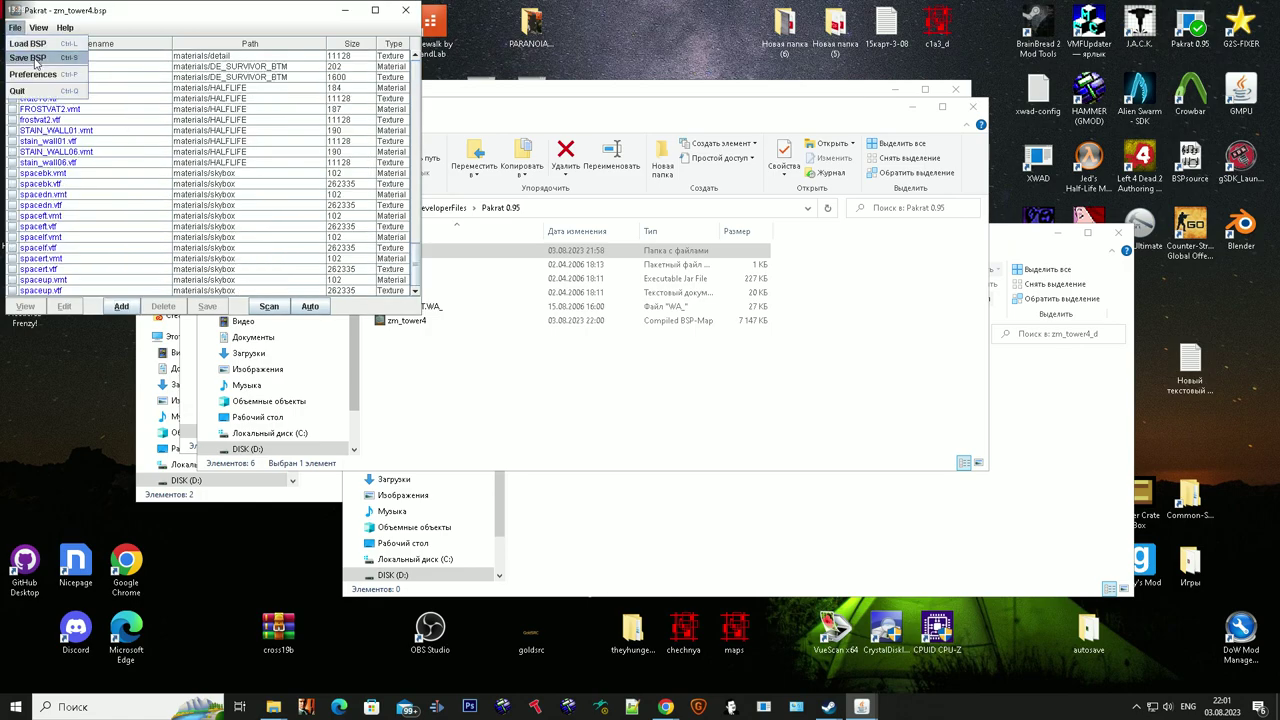
pyautogui.click(35, 60)
pyautogui.click(290, 258)
pyautogui.click(200, 198)
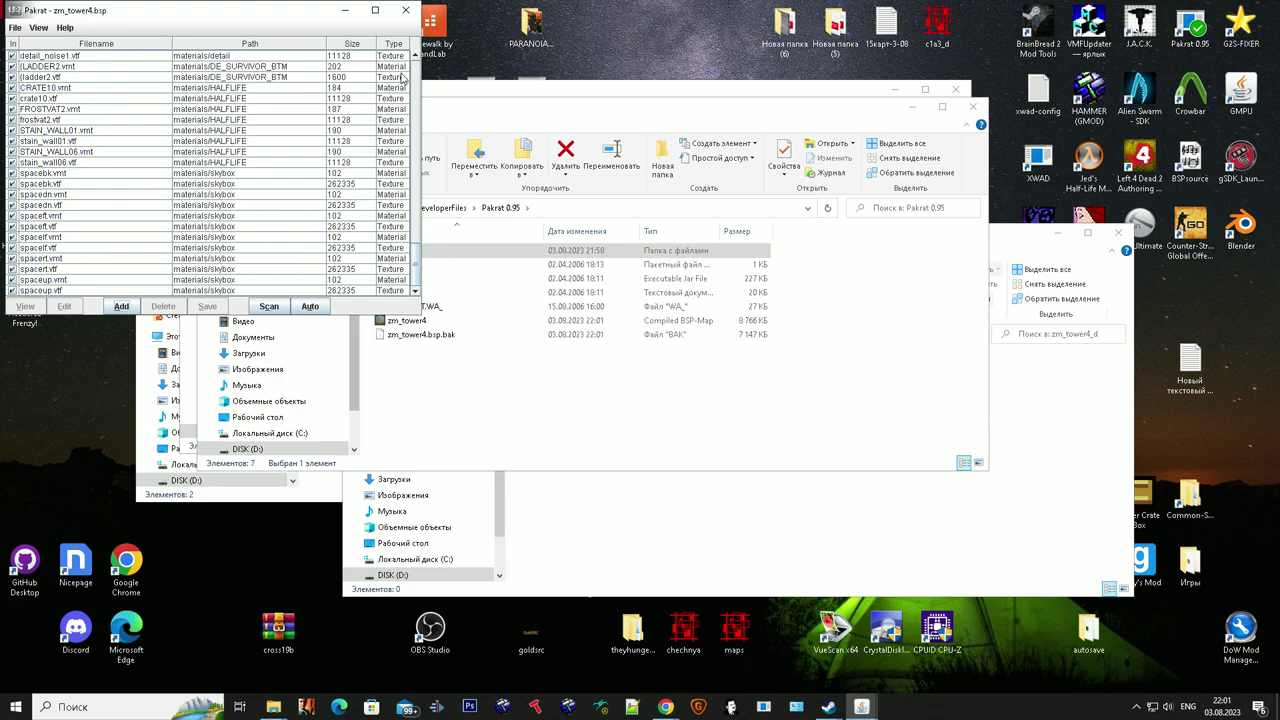
pyautogui.click(405, 10)
# Step: Close the zm_tower4_d folder and move the packed zm_tower4 map from Pakrat 0.95 back into garrysmod's maps folder
pyautogui.click(780, 548)
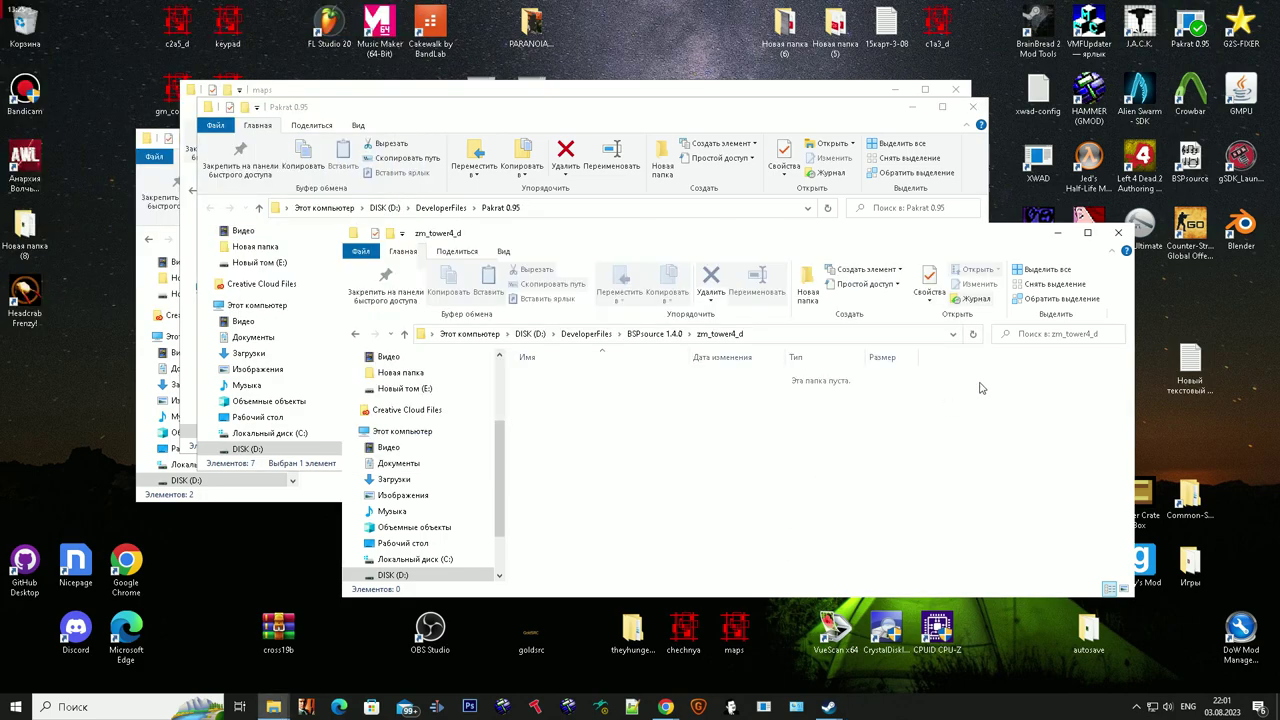
pyautogui.click(1113, 238)
pyautogui.moveTo(558, 112); pyautogui.dragTo(749, 233)
pyautogui.click(665, 505)
pyautogui.click(634, 443)
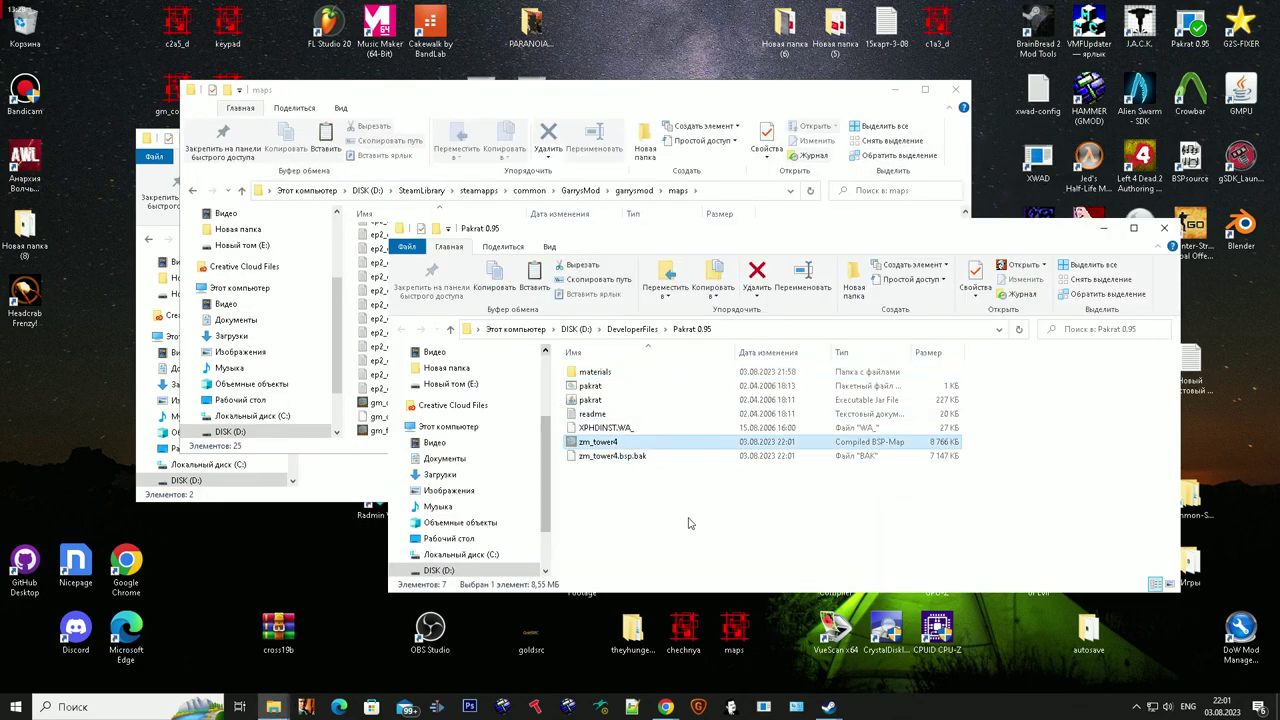
pyautogui.click(749, 217)
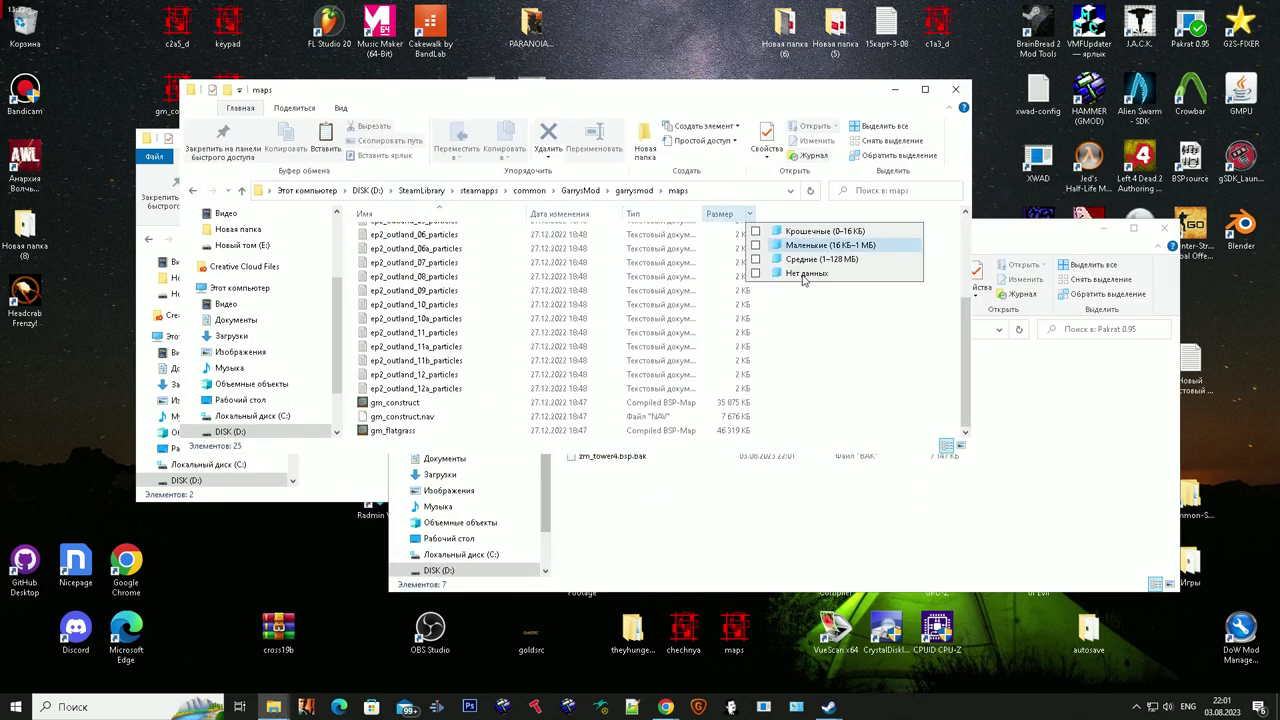
pyautogui.click(815, 376)
pyautogui.hotkey('ctrl', 'v')
# Step: Go back up to the garrysmod folder and delete its materials folder
pyautogui.scroll(5, 655, 406)
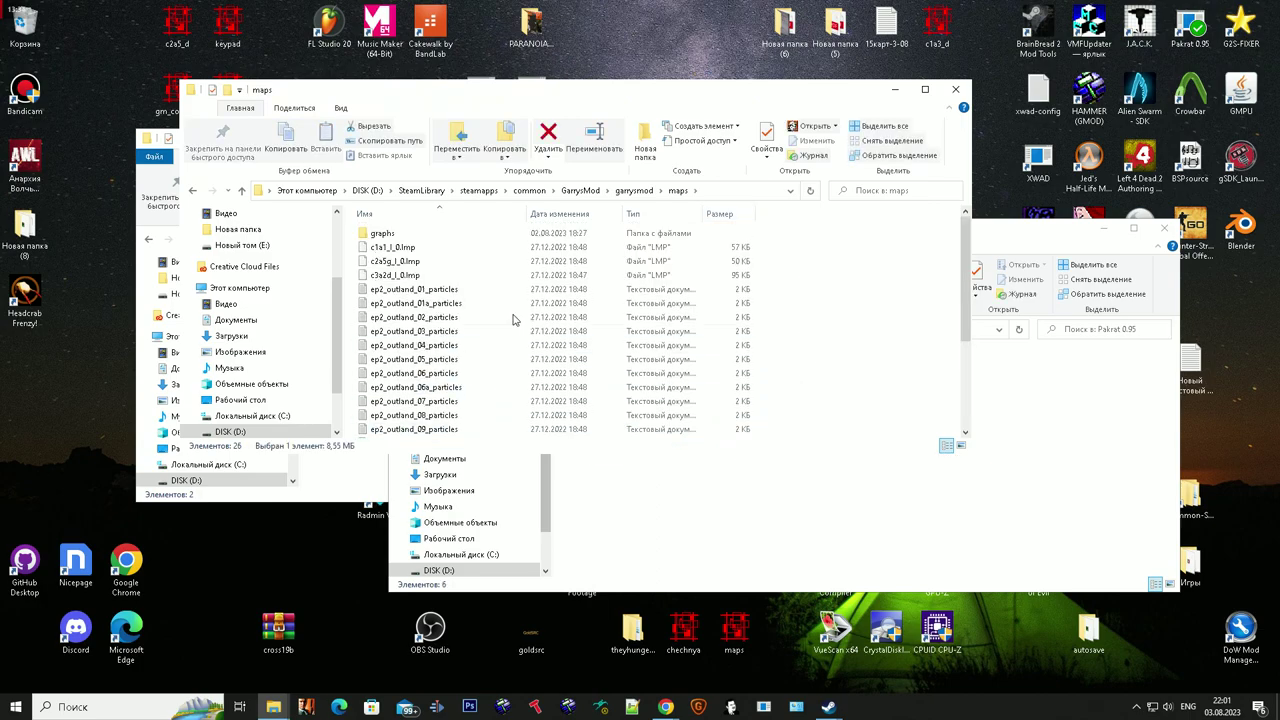
pyautogui.click(477, 234)
pyautogui.click(634, 190)
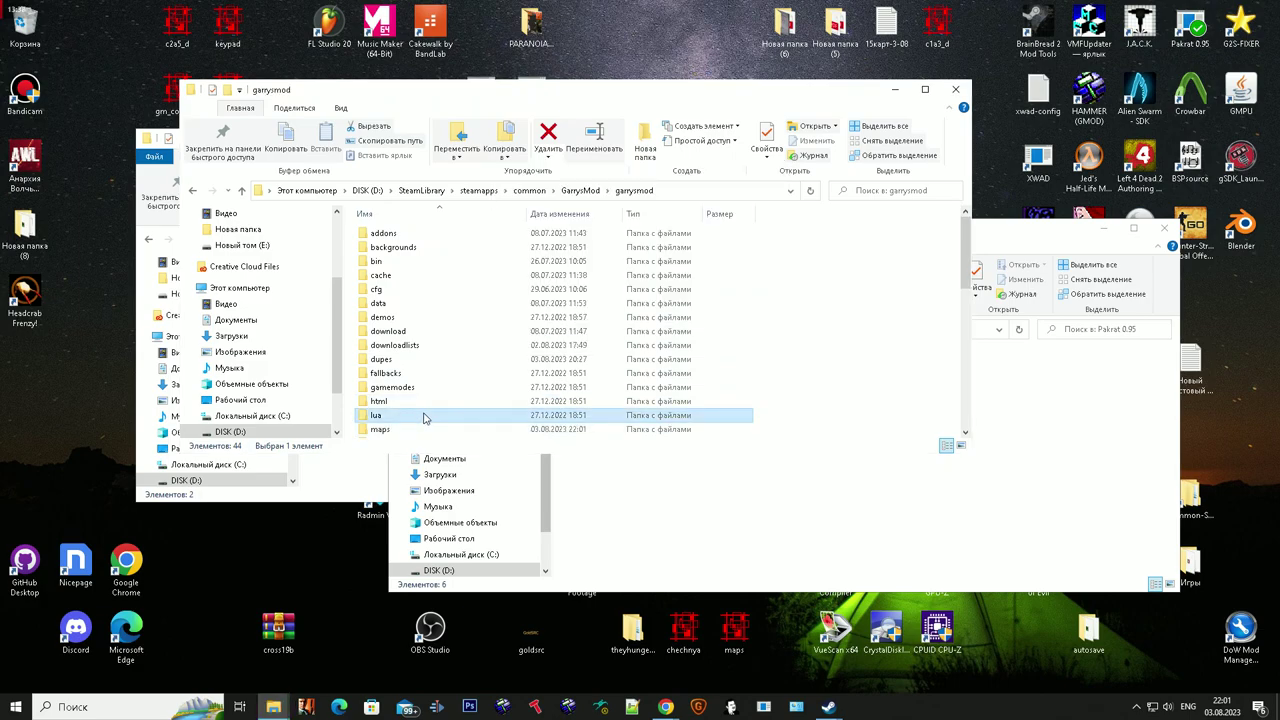
pyautogui.scroll(-3, 421, 414)
pyautogui.click(415, 319)
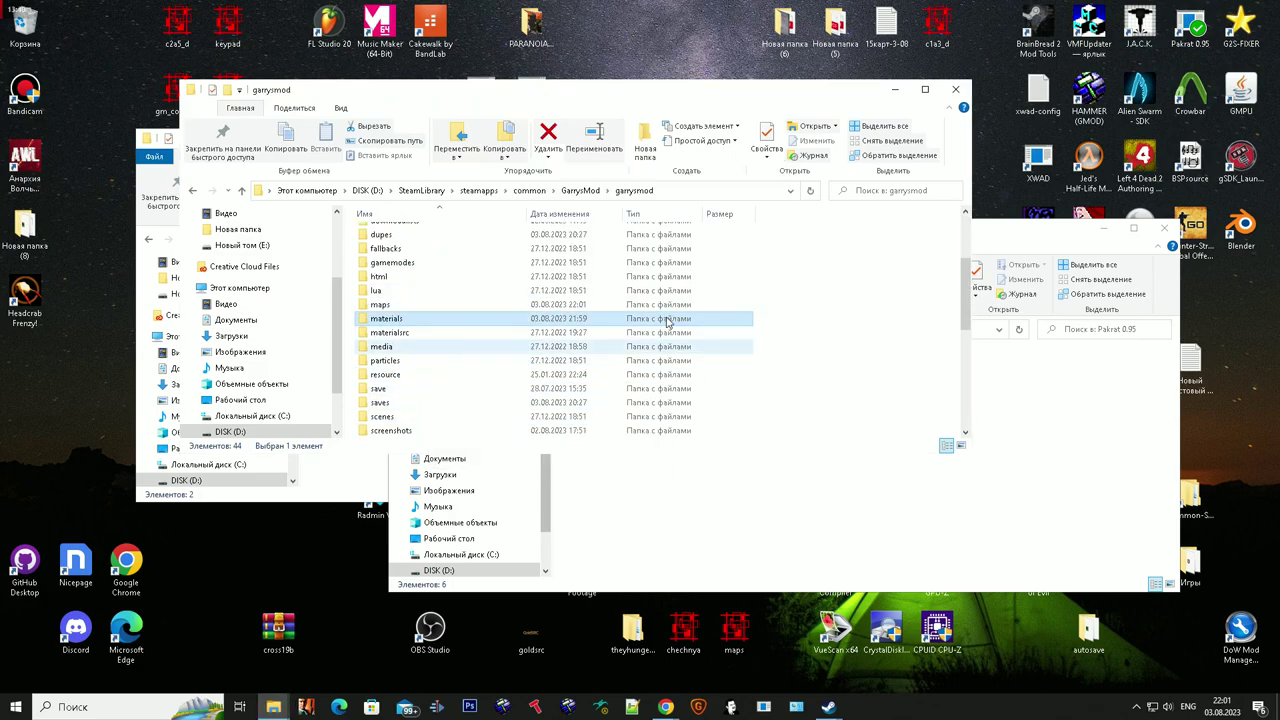
pyautogui.press('Delete')
# Step: Move the Pakrat 0.95 folder window out of the way and launch Garry's Mod from the desktop
pyautogui.click(995, 232)
pyautogui.moveTo(995, 232); pyautogui.dragTo(919, 212)
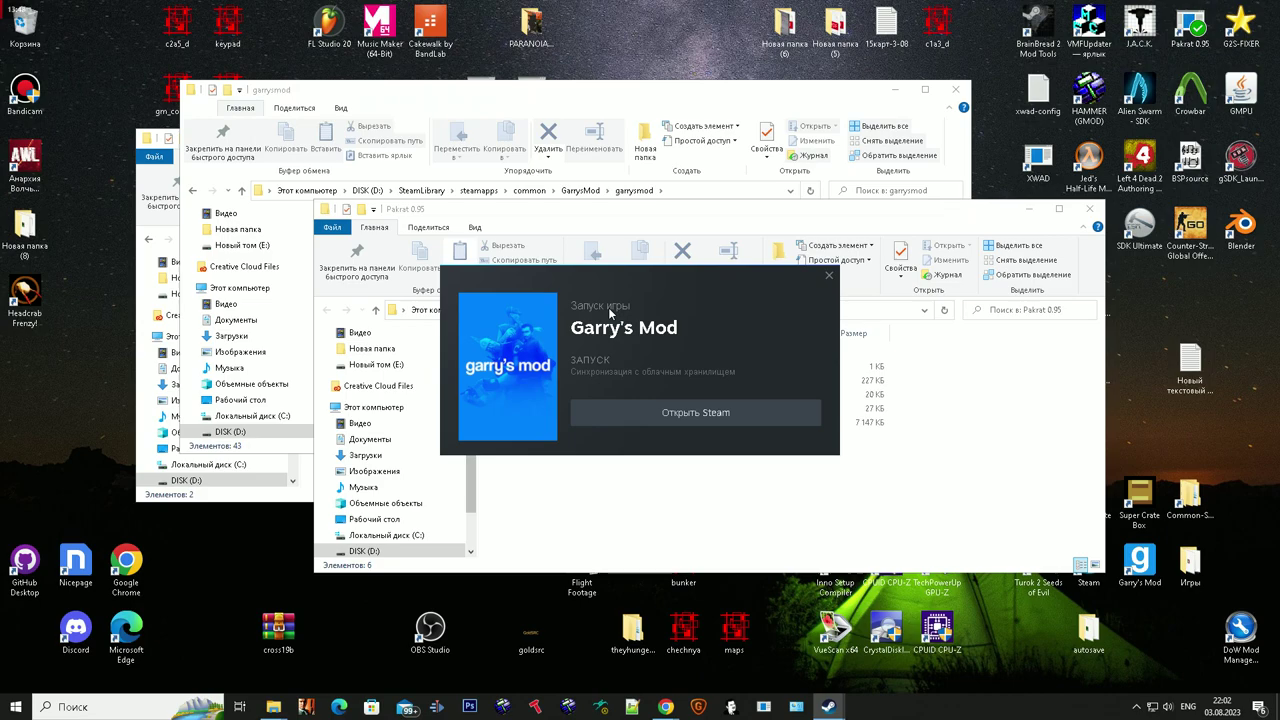
# Step: Dismiss the launch window and start a new single-player game on zm_tower4 from the Zombie Survival maps
pyautogui.click(831, 277)
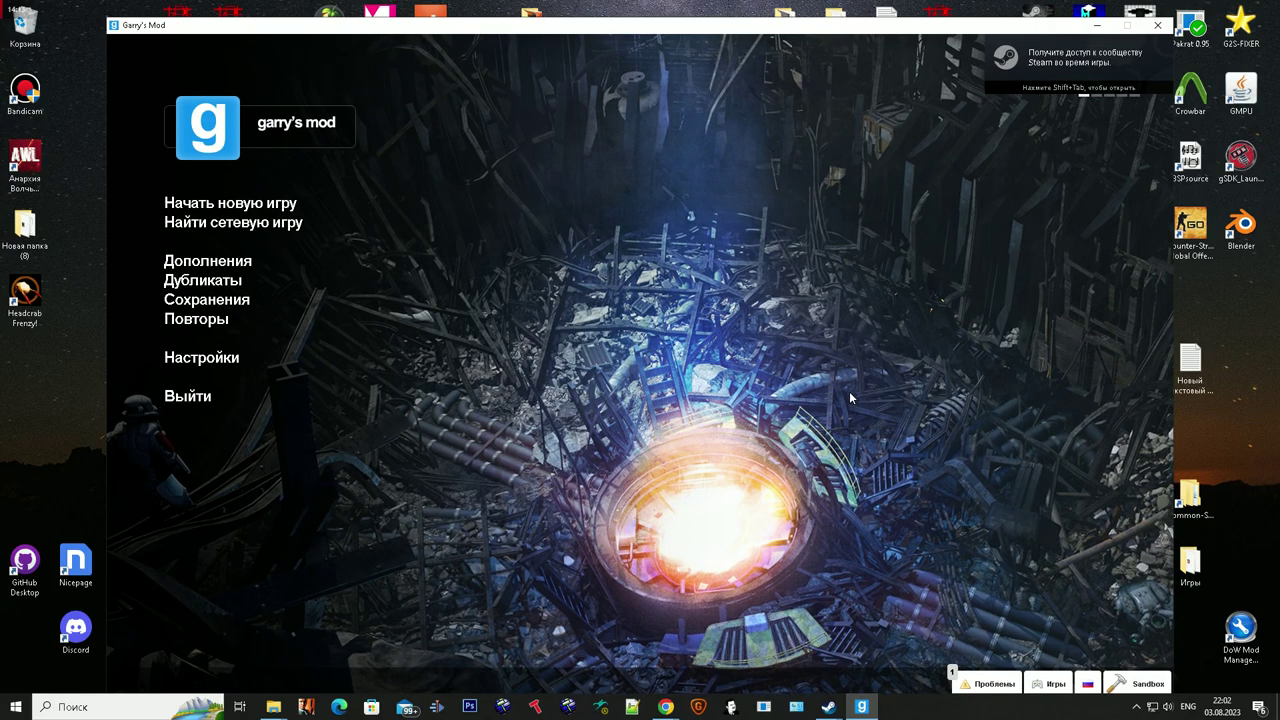
pyautogui.click(282, 206)
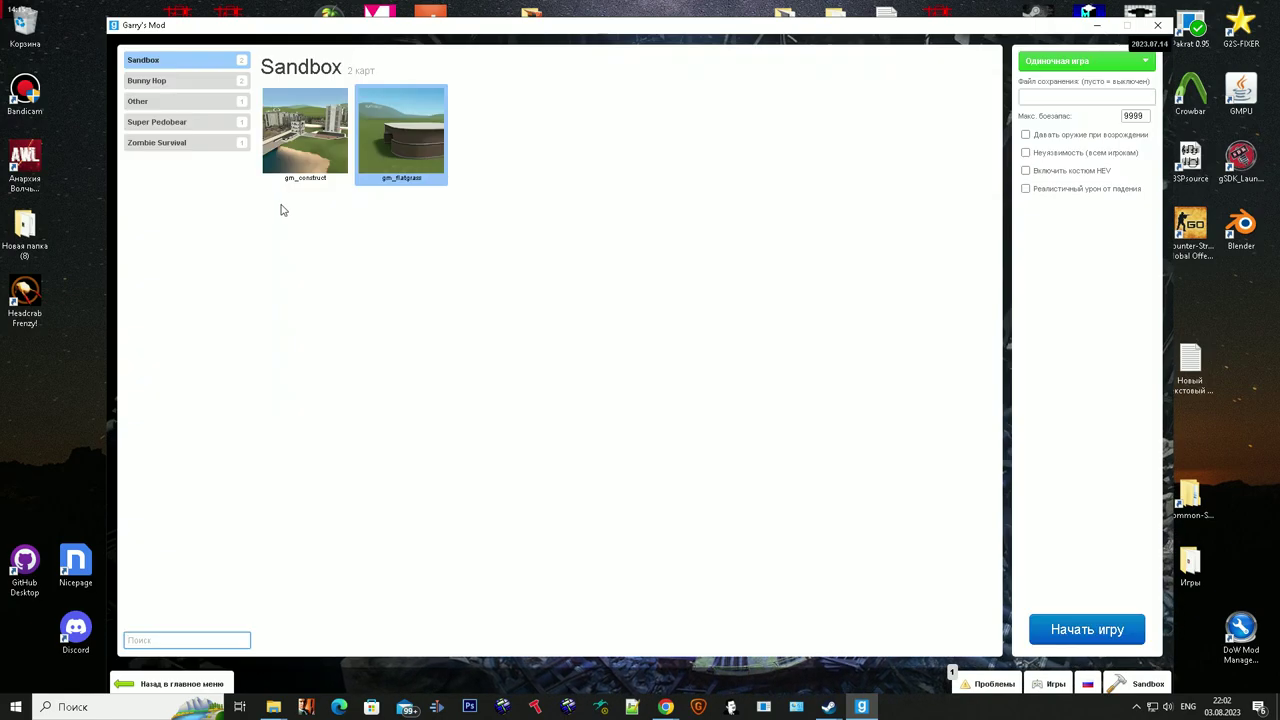
pyautogui.click(200, 143)
pyautogui.click(298, 158)
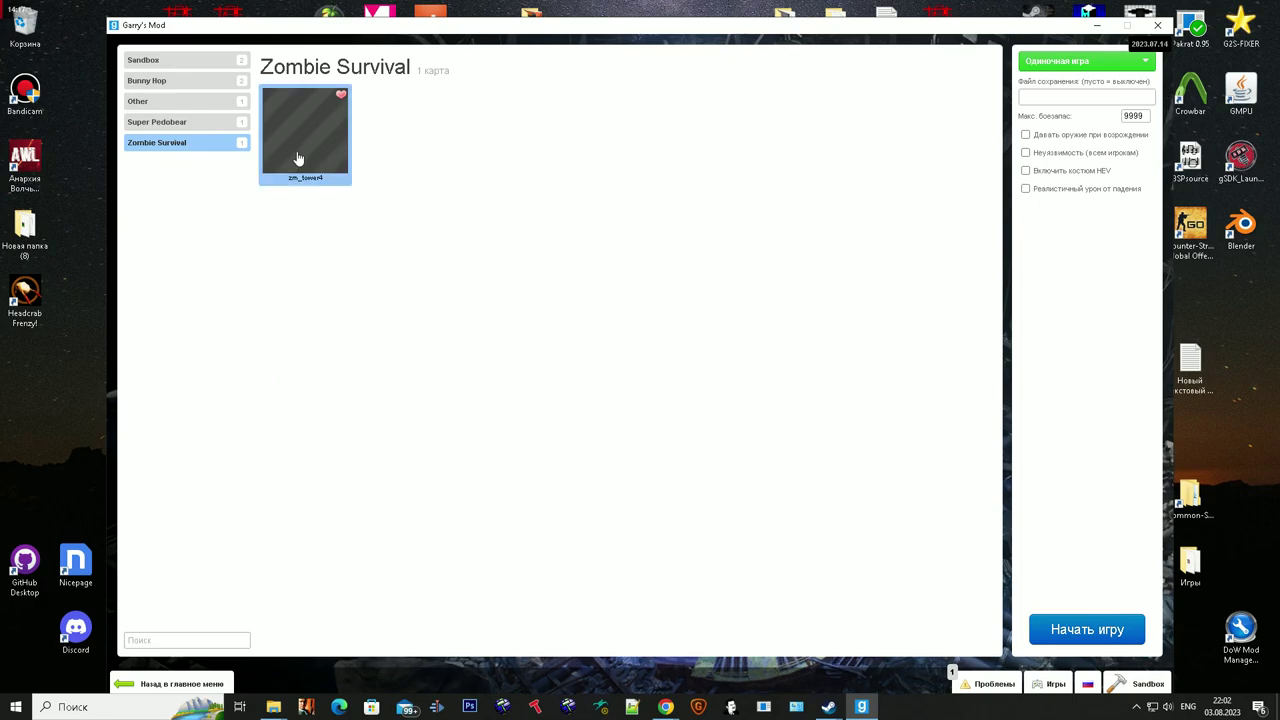
pyautogui.doubleClick(298, 158)
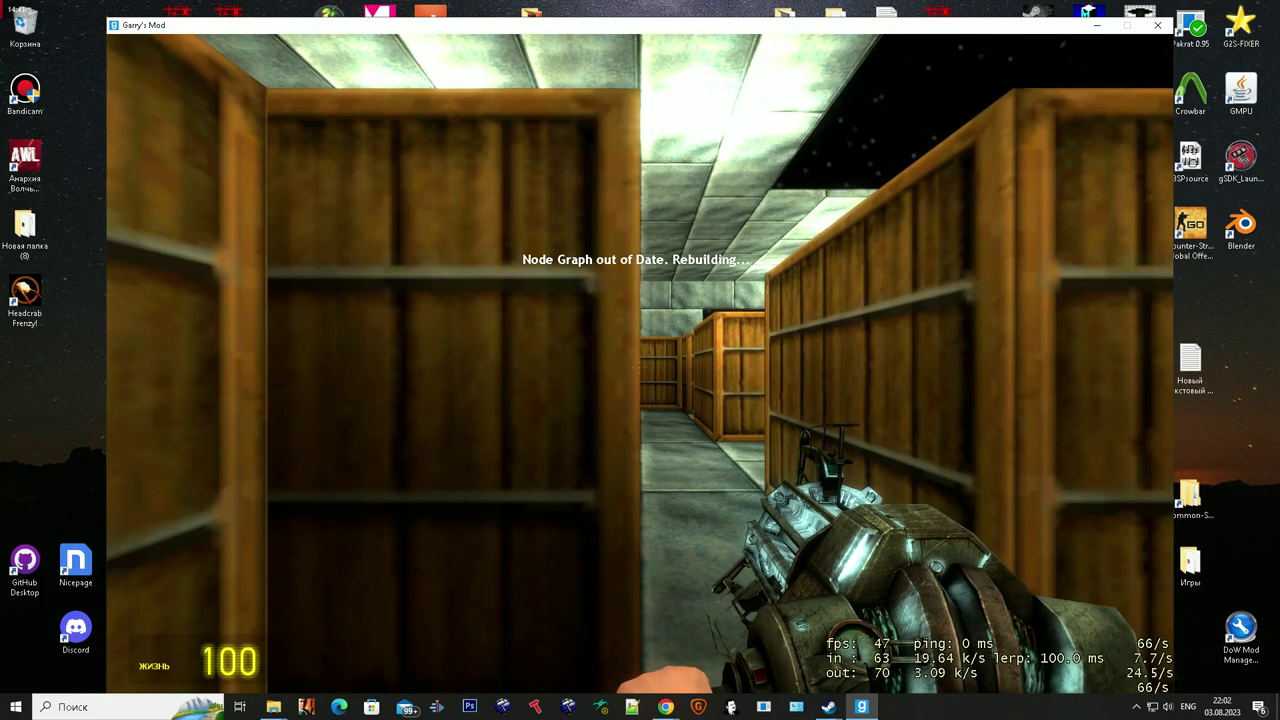
# Step: Fly through the map with no-clip to examine the crate room, the tower's exterior and its ramps
pyautogui.press('w')
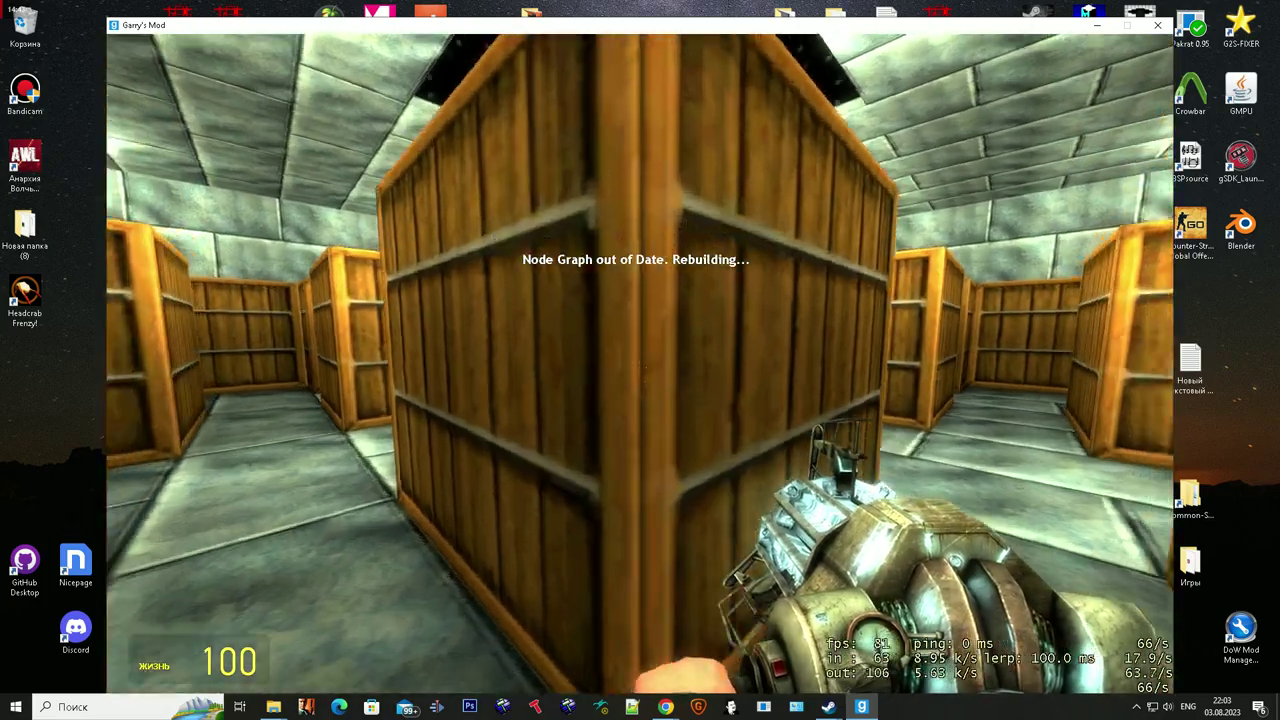
pyautogui.press('w')
pyautogui.press('v')
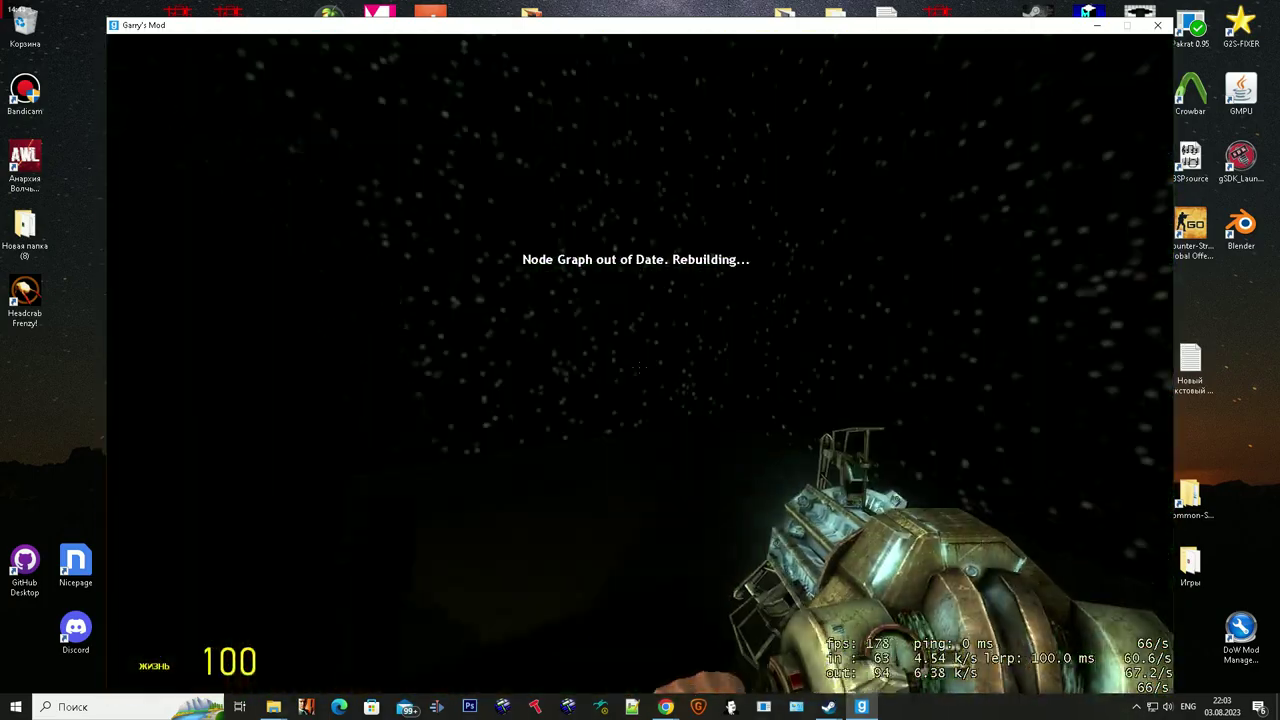
pyautogui.press('s')
pyautogui.scroll(-1, 639, 367)
pyautogui.click(639, 367)
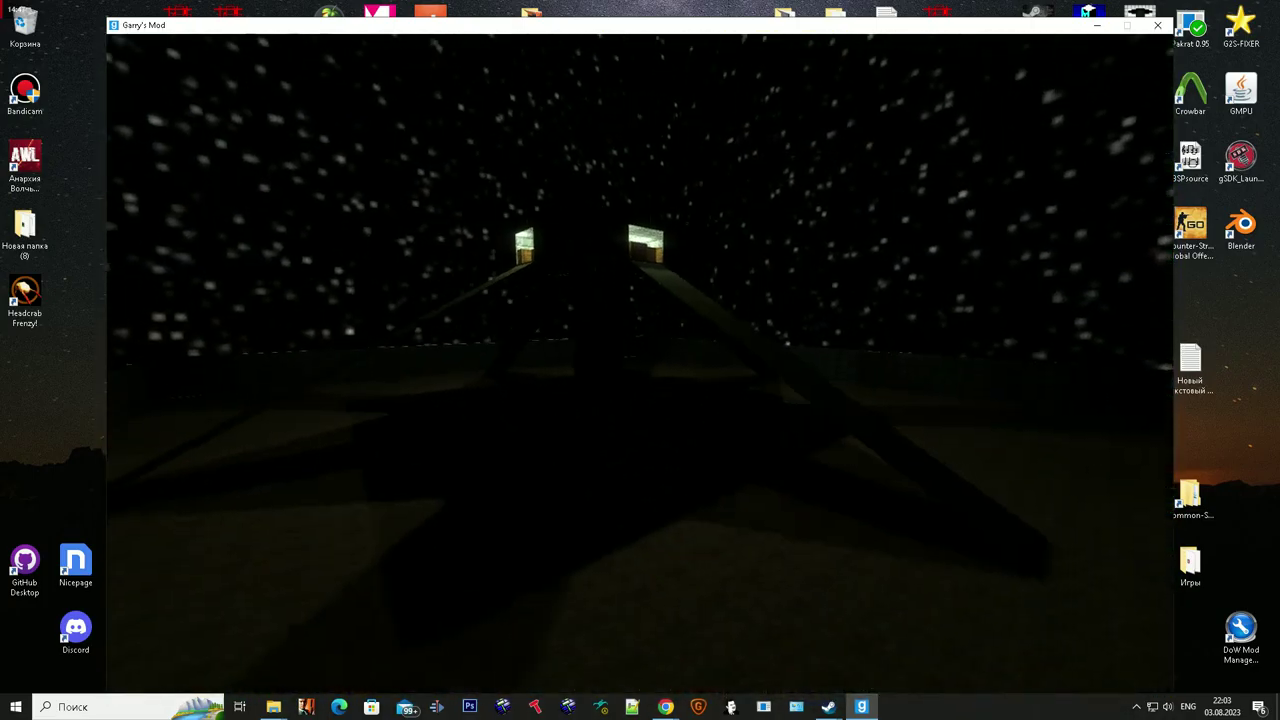
pyautogui.press('w')
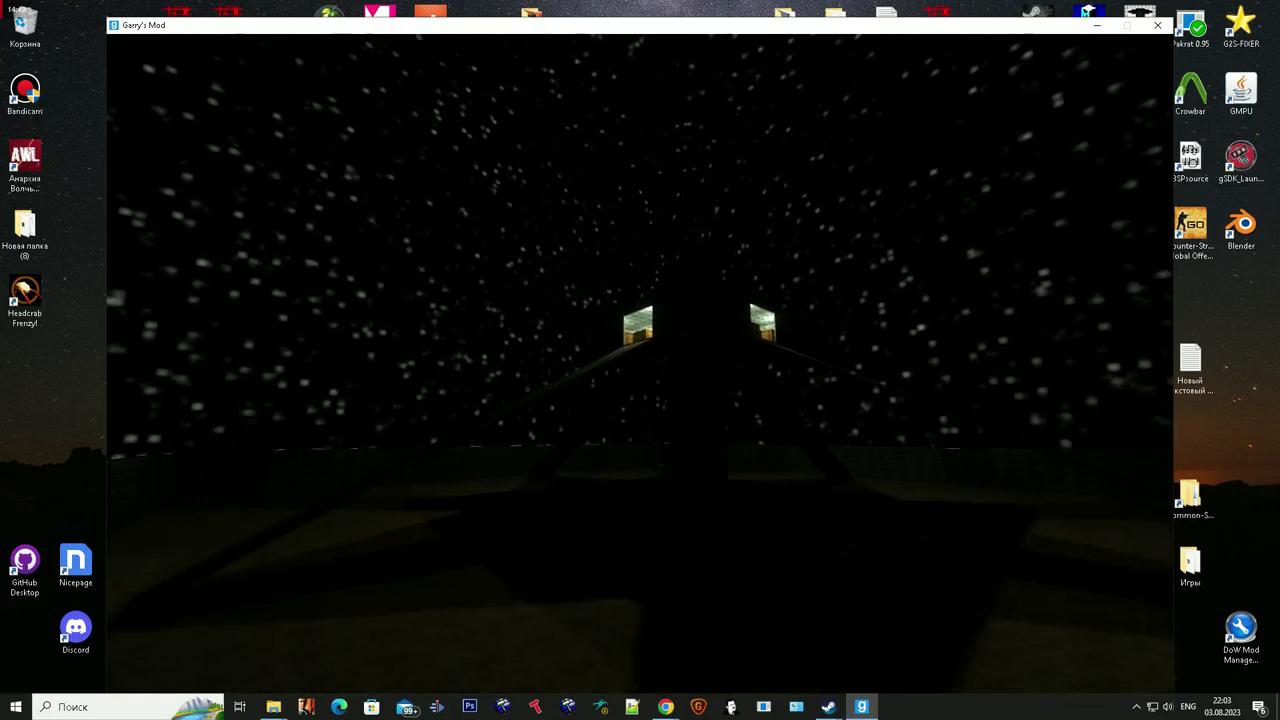
pyautogui.press('w')
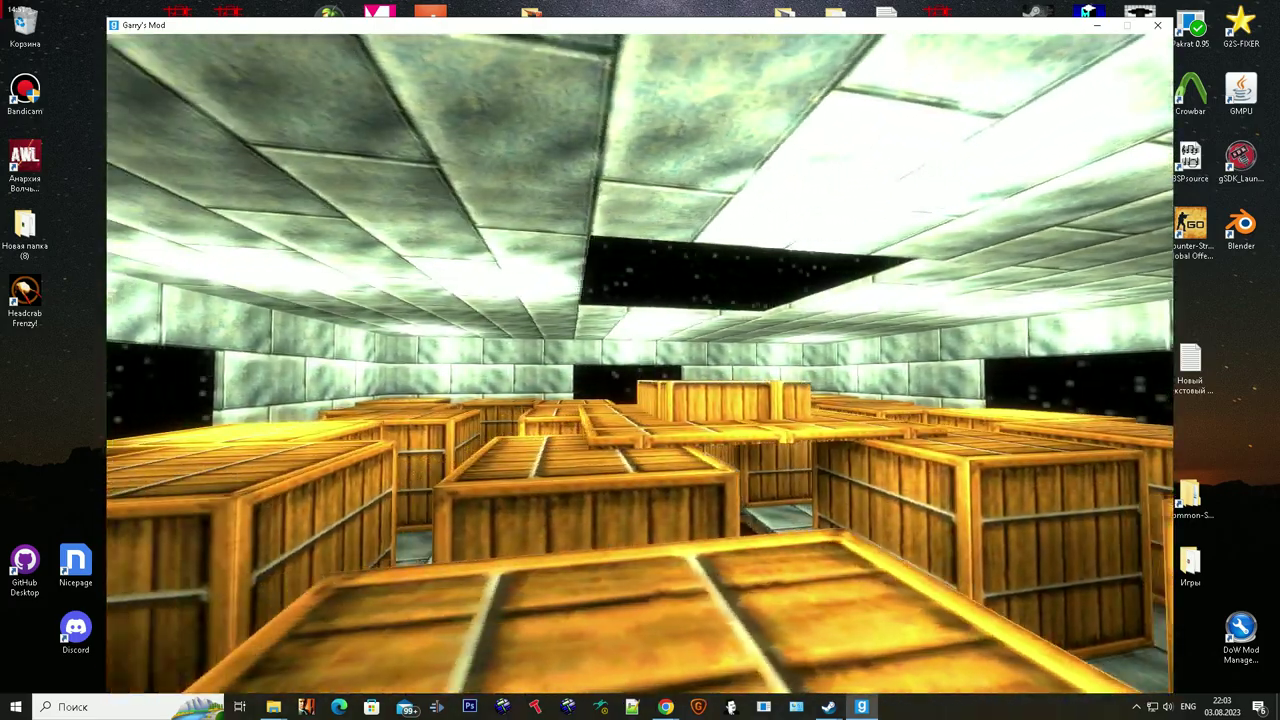
pyautogui.press('s')
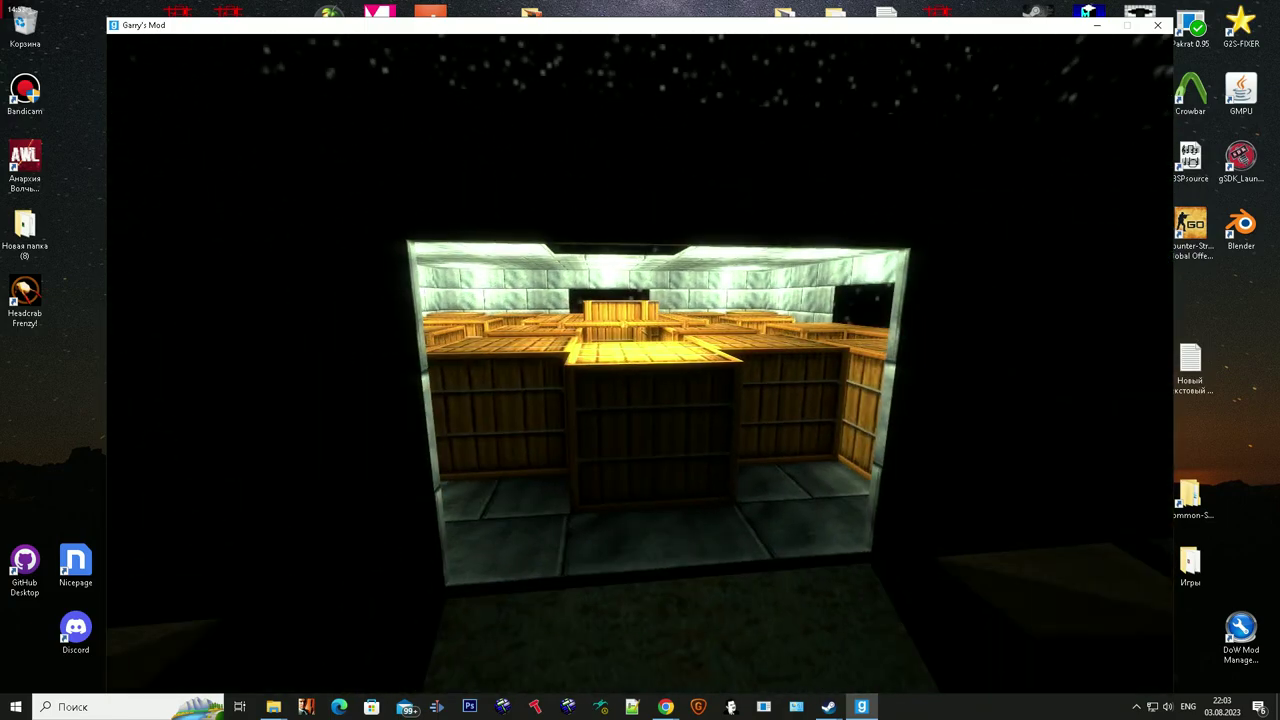
pyautogui.press('w')
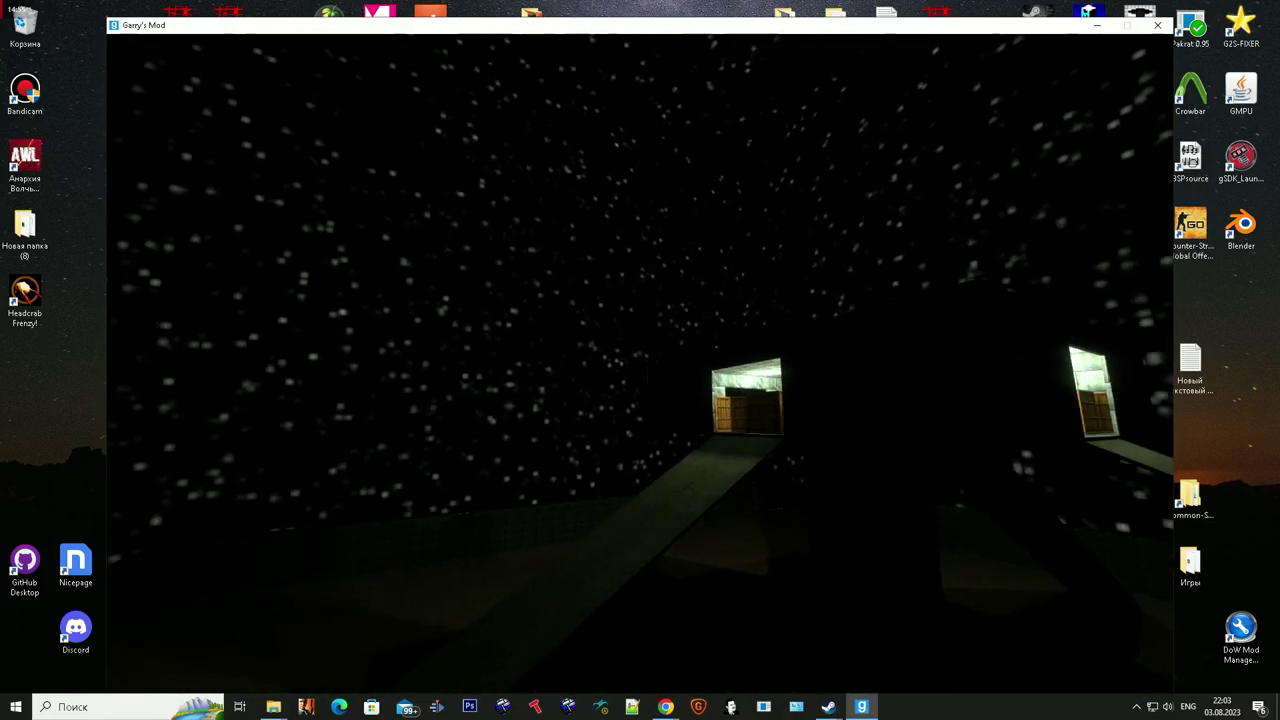
pyautogui.press('s')
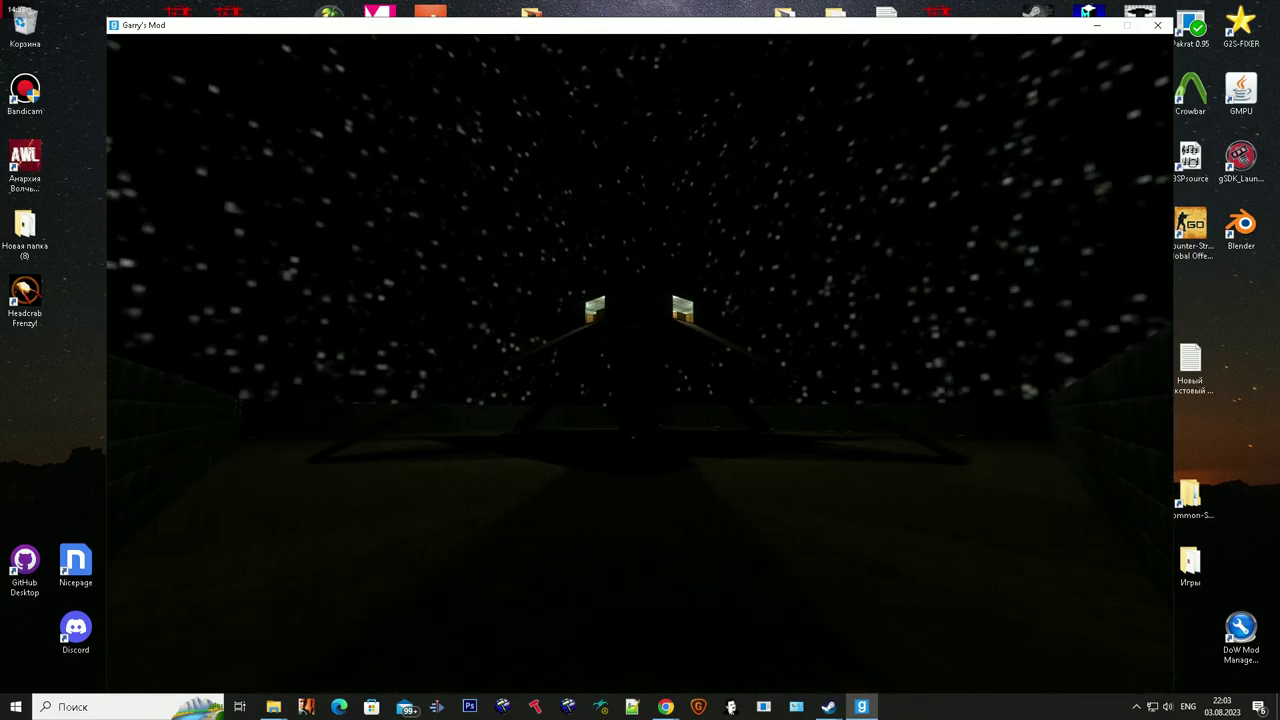
pyautogui.press('s')
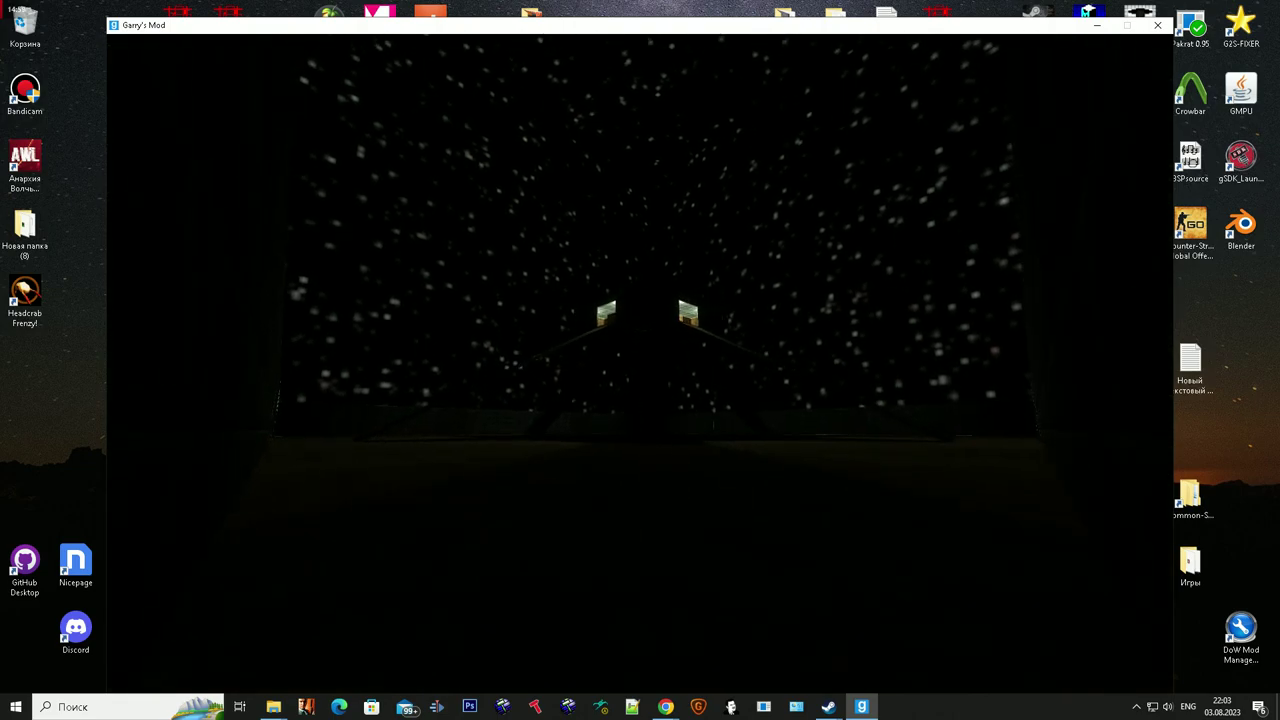
# Step: Take screenshots of the tower from a distance, a ramp leading to its entrance, and the crate room inside
pyautogui.press('F12')
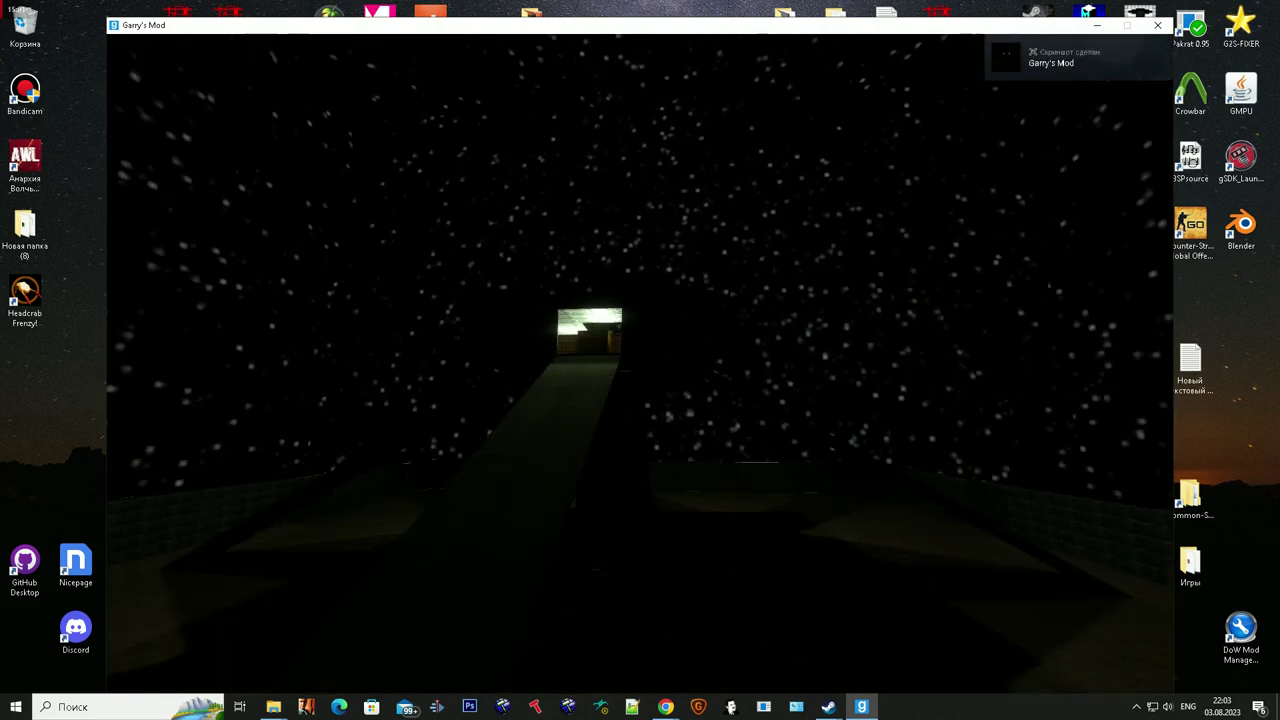
pyautogui.press('w')
pyautogui.press('F12')
pyautogui.press('s')
pyautogui.press('w')
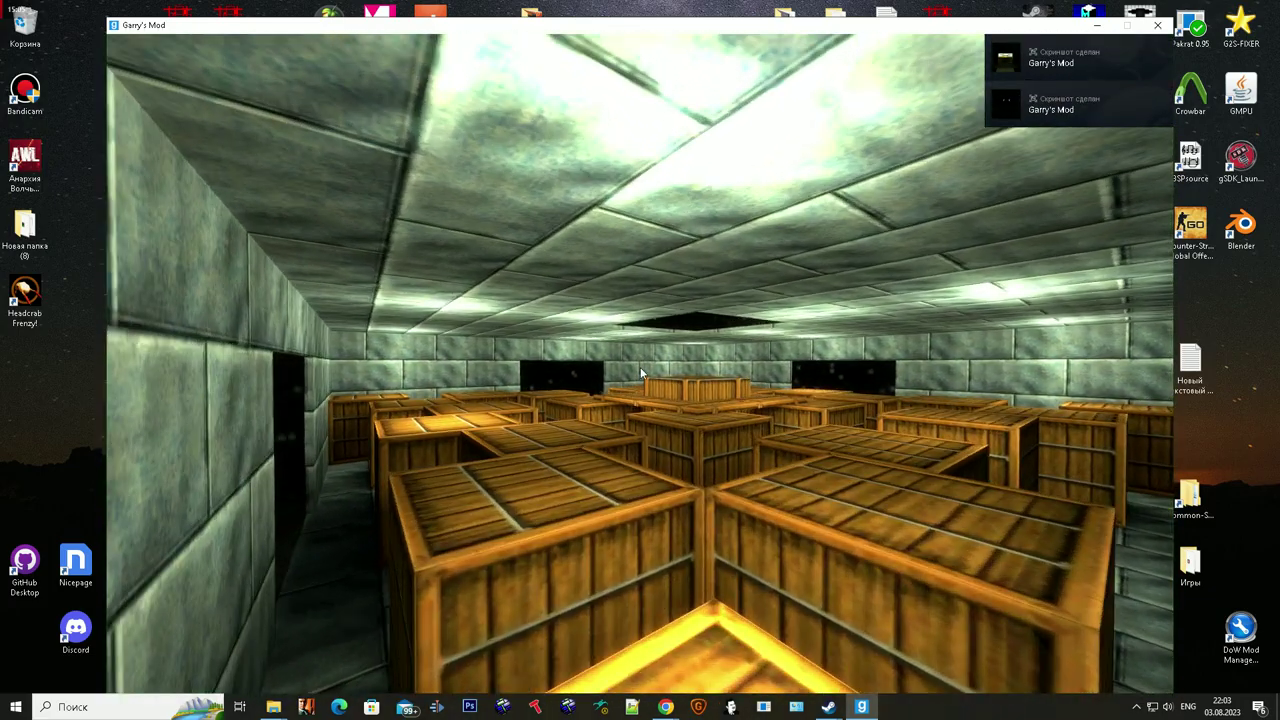
# Step: Check the map's HDR status with the mat_hdr_enabled console command and return to the game
pyautogui.press('`')
pyautogui.write('mat_hdr_enabled')
pyautogui.press('Return')
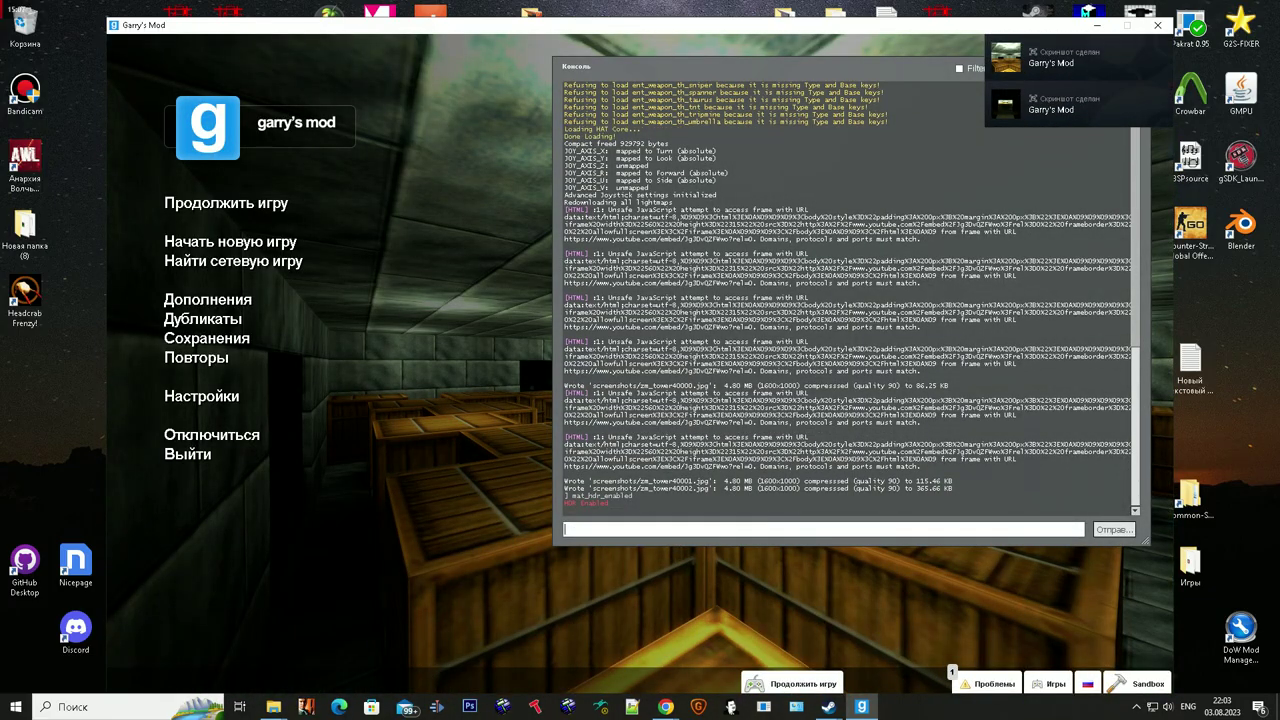
pyautogui.press('Escape')
# Step: Fly out of the tower and high above its roof to view the whole map from straight overhead
pyautogui.press('w')
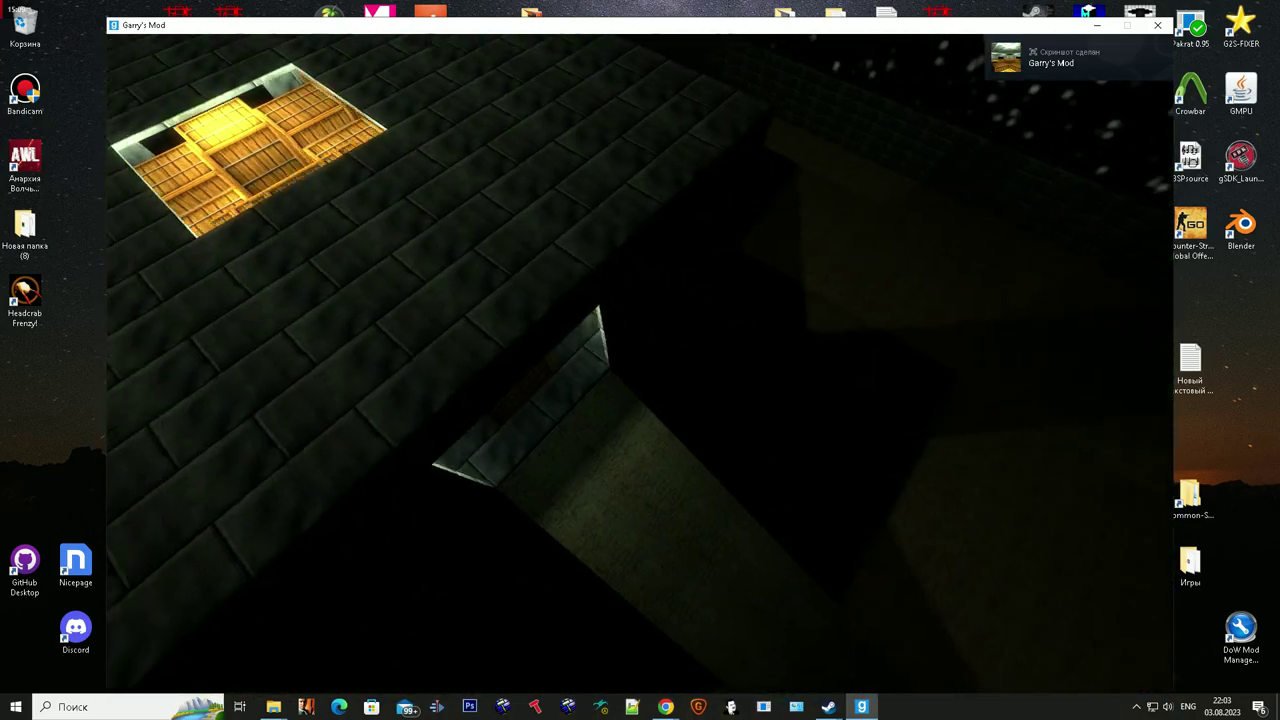
pyautogui.press('s')
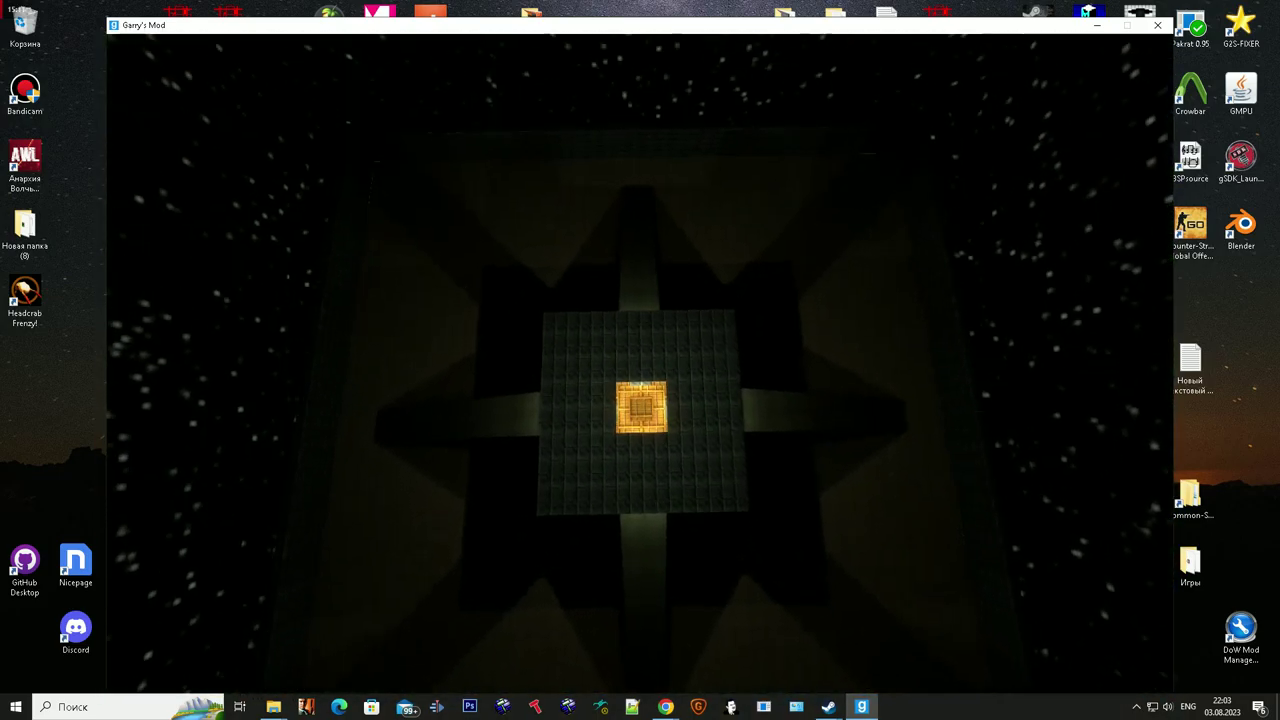
pyautogui.press('`')
pyautogui.write('cl_map')
pyautogui.press('Escape')
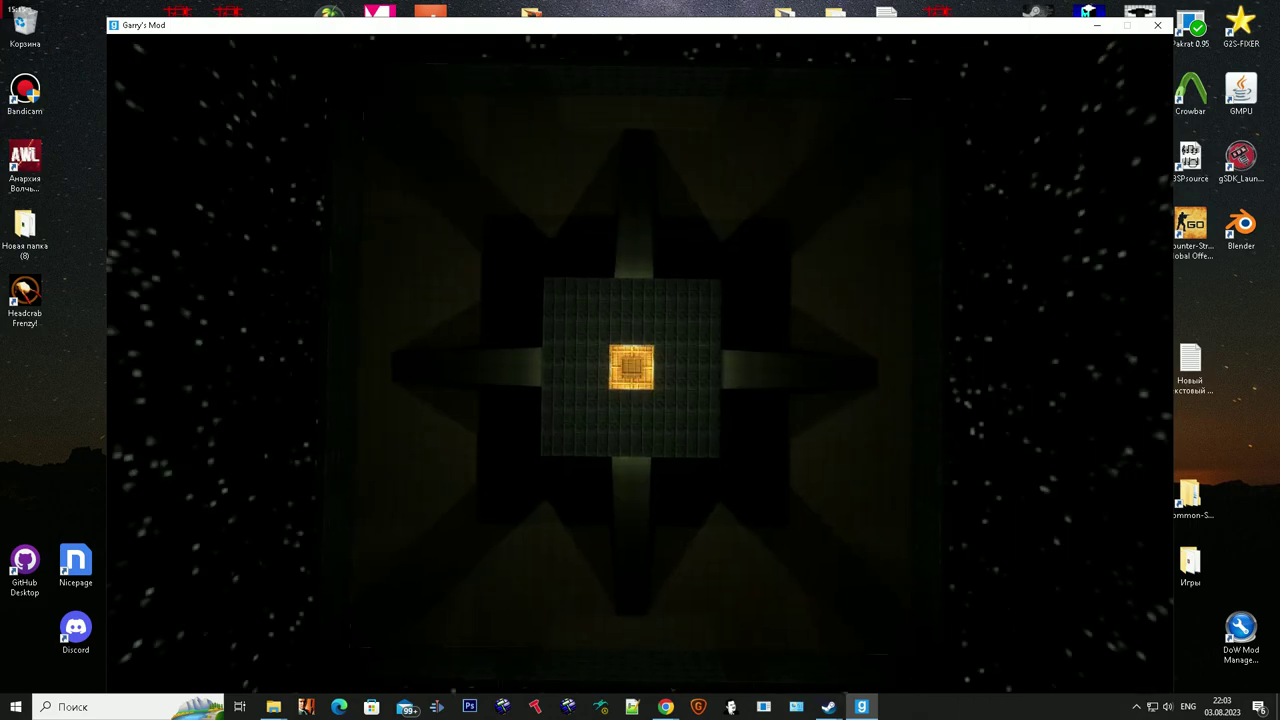
# Step: Try cl_leveloverview at 1024, set it to 3, and take a screenshot of the top-down map overview
pyautogui.press('`')
pyautogui.write('cl_Leveloverview')
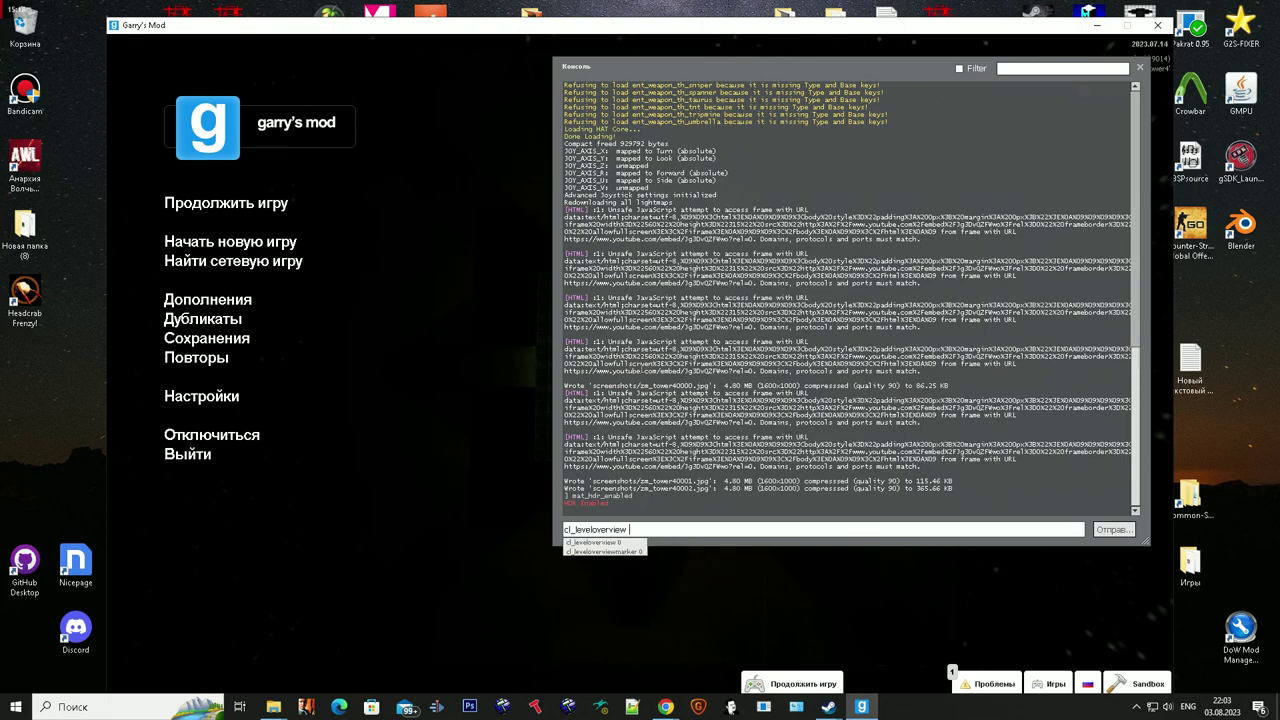
pyautogui.write('1024')
pyautogui.hotkey('ctrl', 'a')
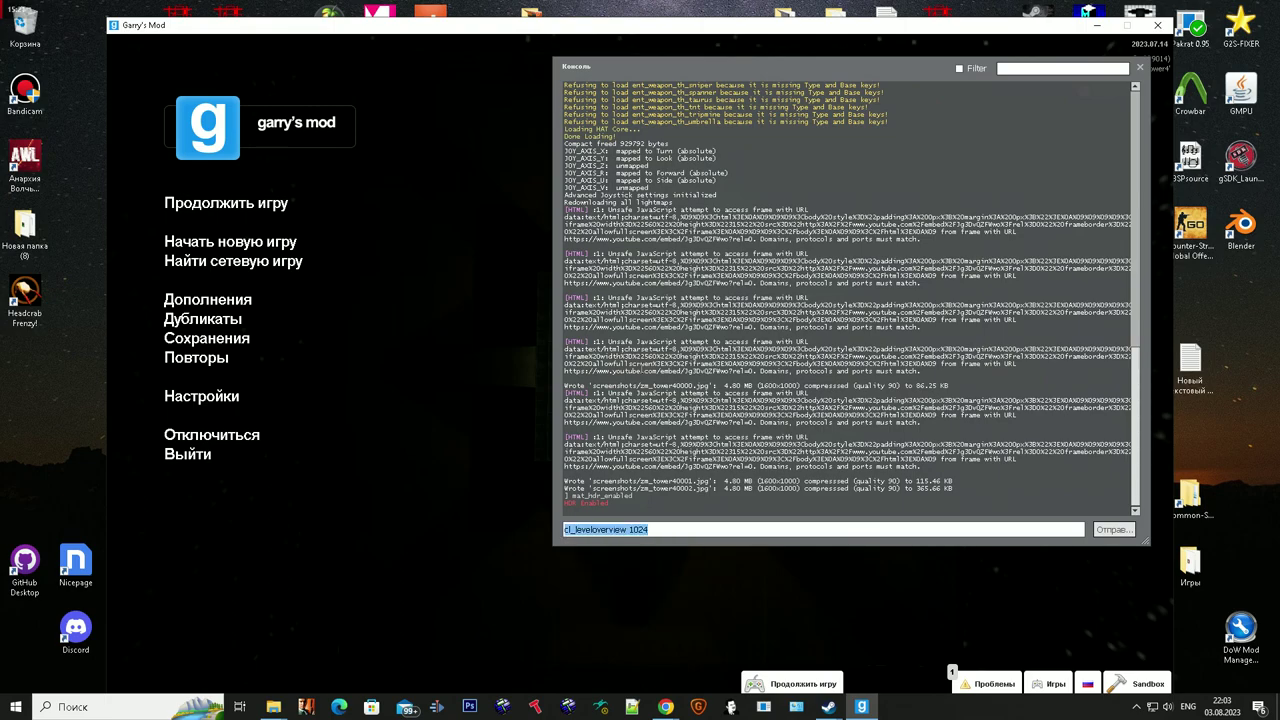
pyautogui.press('Return')
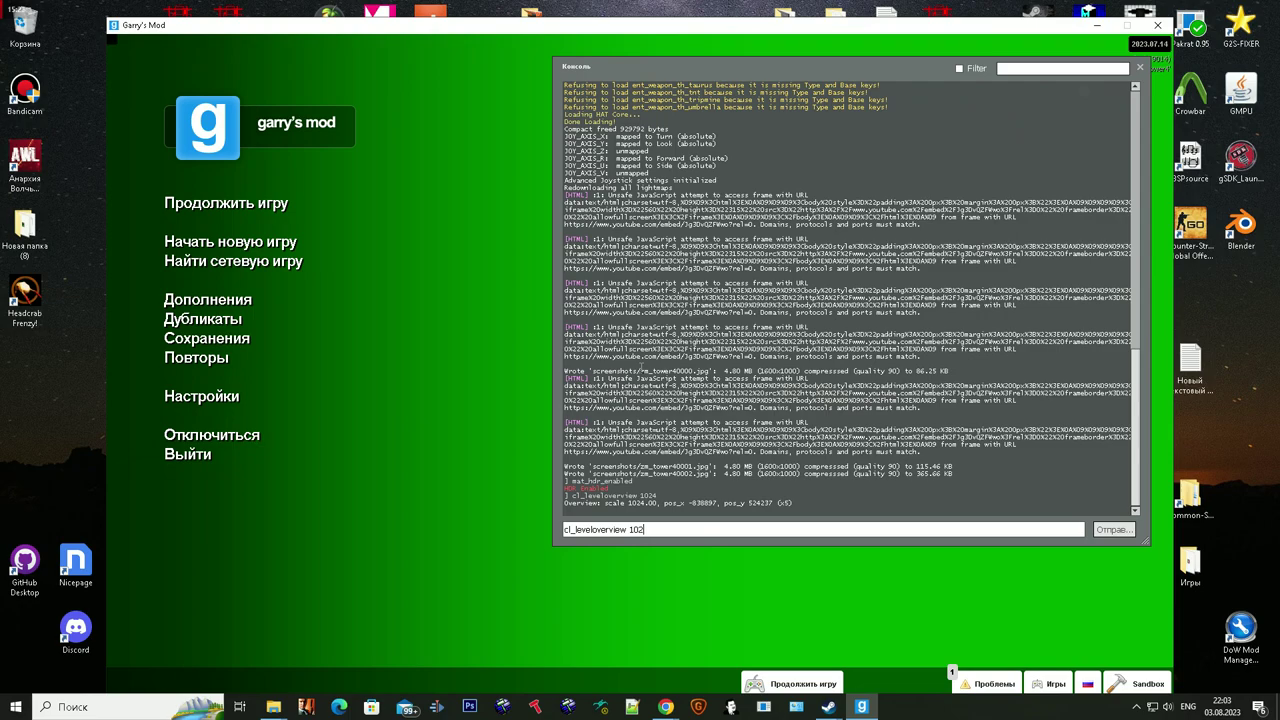
pyautogui.press('Return')
pyautogui.press('Escape')
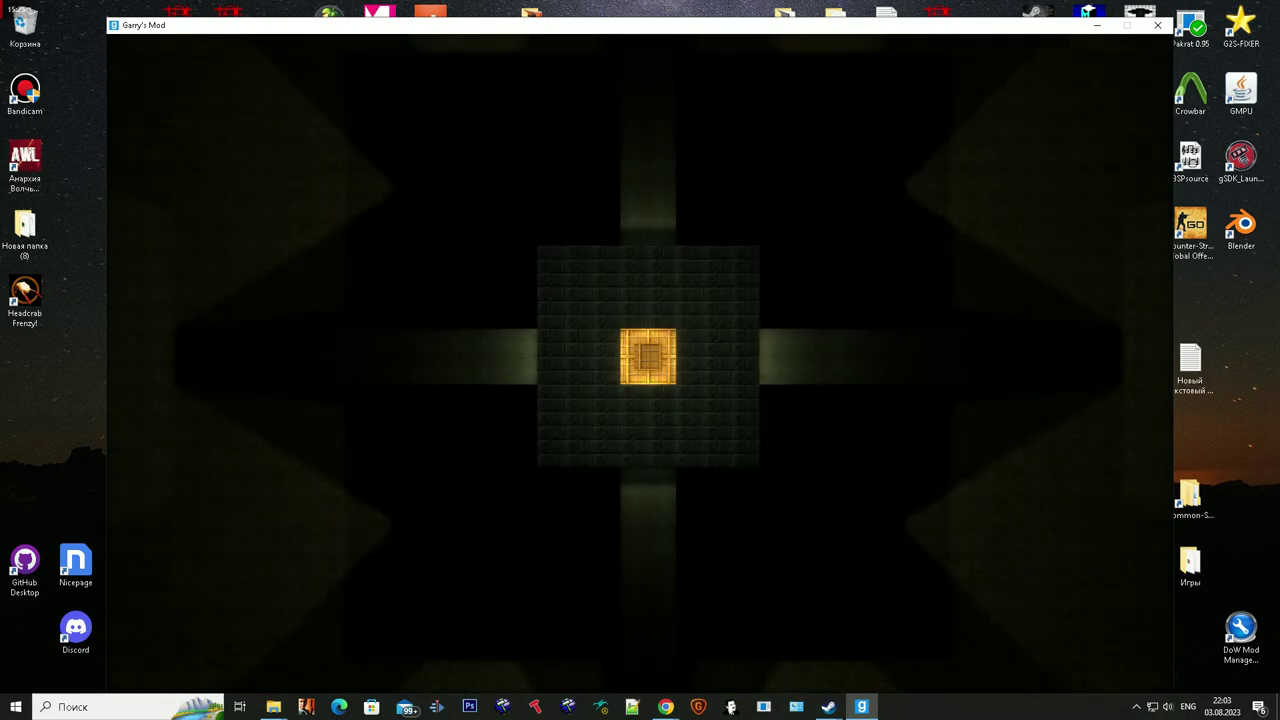
pyautogui.press('F12')
# Step: Turn the level overview off by setting cl_leveloverview to 0 and return to the game
pyautogui.press('Escape')
pyautogui.press('Up')
pyautogui.press('Up')
pyautogui.press('BackSpace')
pyautogui.press('BackSpace')
pyautogui.press('BackSpace')
pyautogui.press('BackSpace')
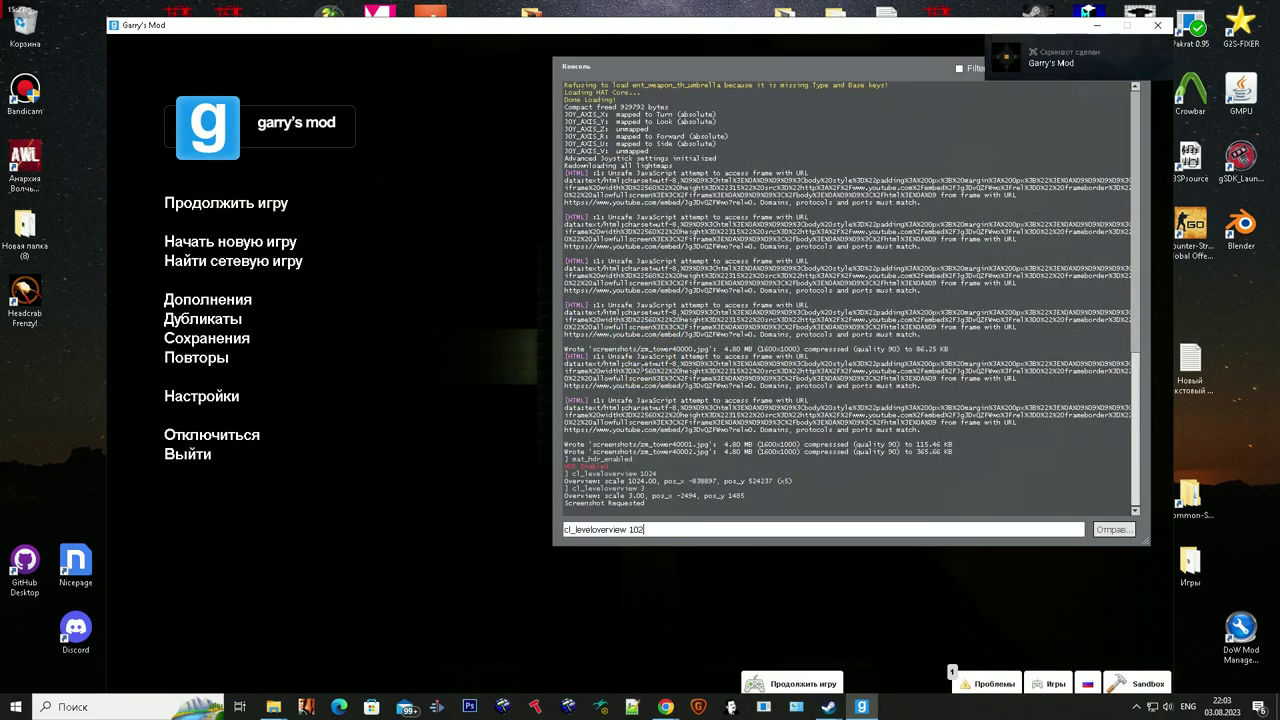
pyautogui.write('0')
pyautogui.press('Return')
pyautogui.press('Escape')
# Step: Switch weapons and fly down to examine the outer walls and the tower's ramp from near the ground
pyautogui.press('1')
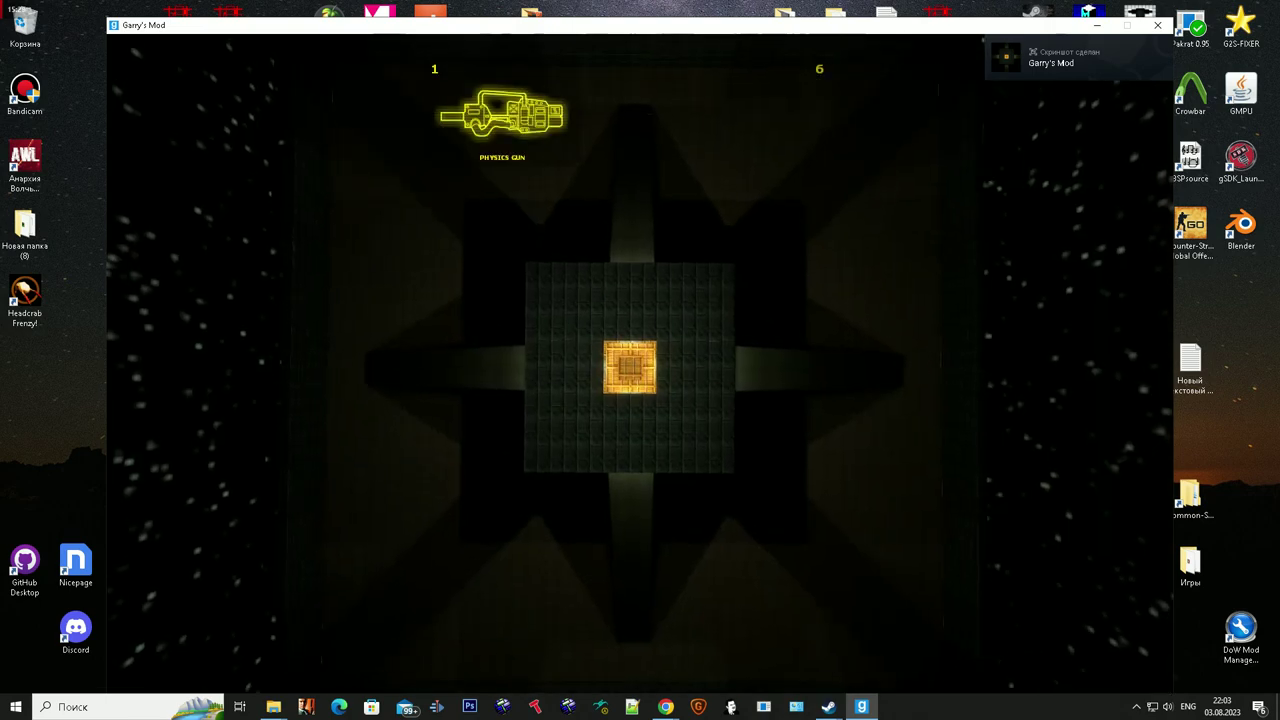
pyautogui.click(640, 367)
pyautogui.press('w')
pyautogui.press('6')
pyautogui.click(640, 367)
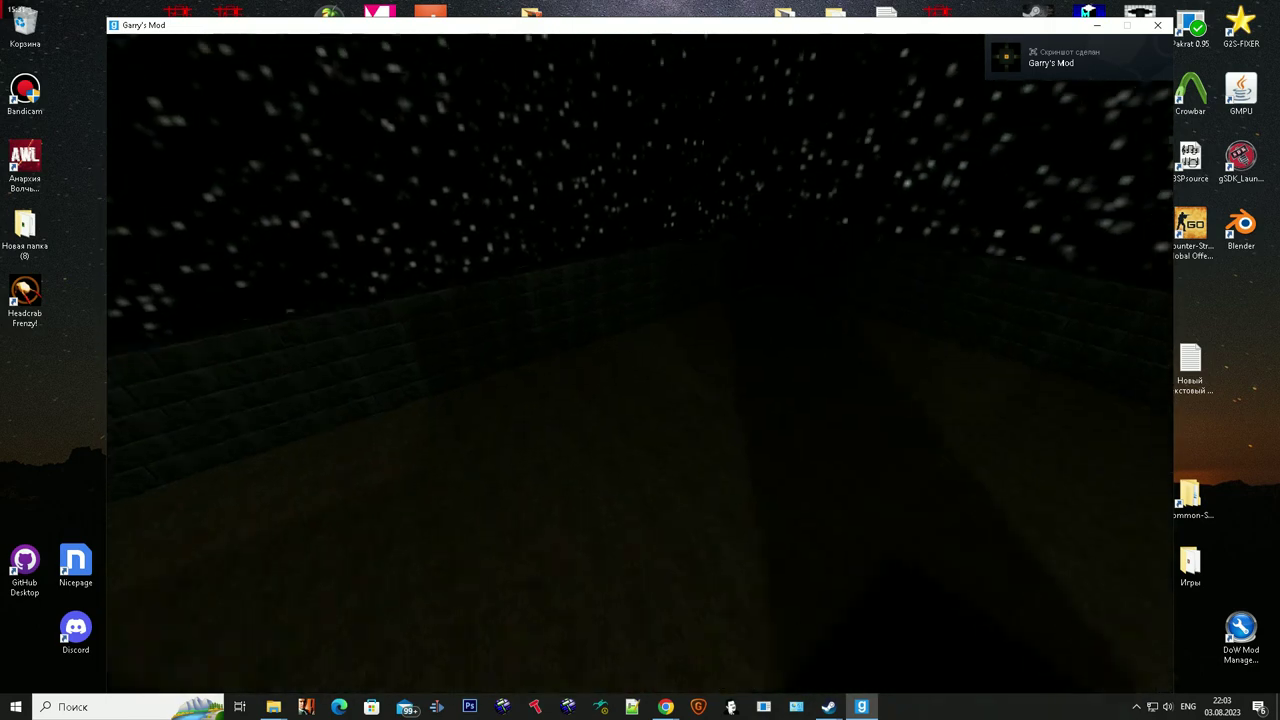
pyautogui.press('d')
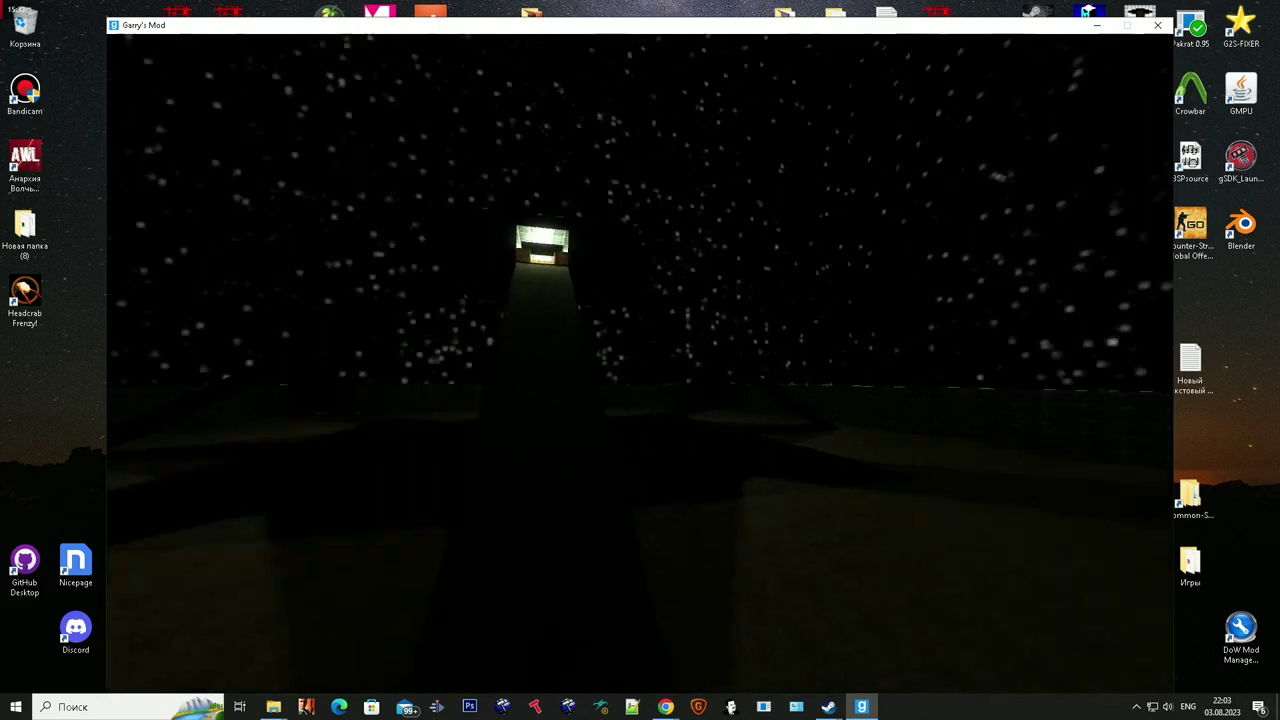
# Step: Check the HDR status again with mat_hdr_enabled and build the map's cubemaps with the buildcubemaps command
pyautogui.press('`')
pyautogui.write('mat_h')
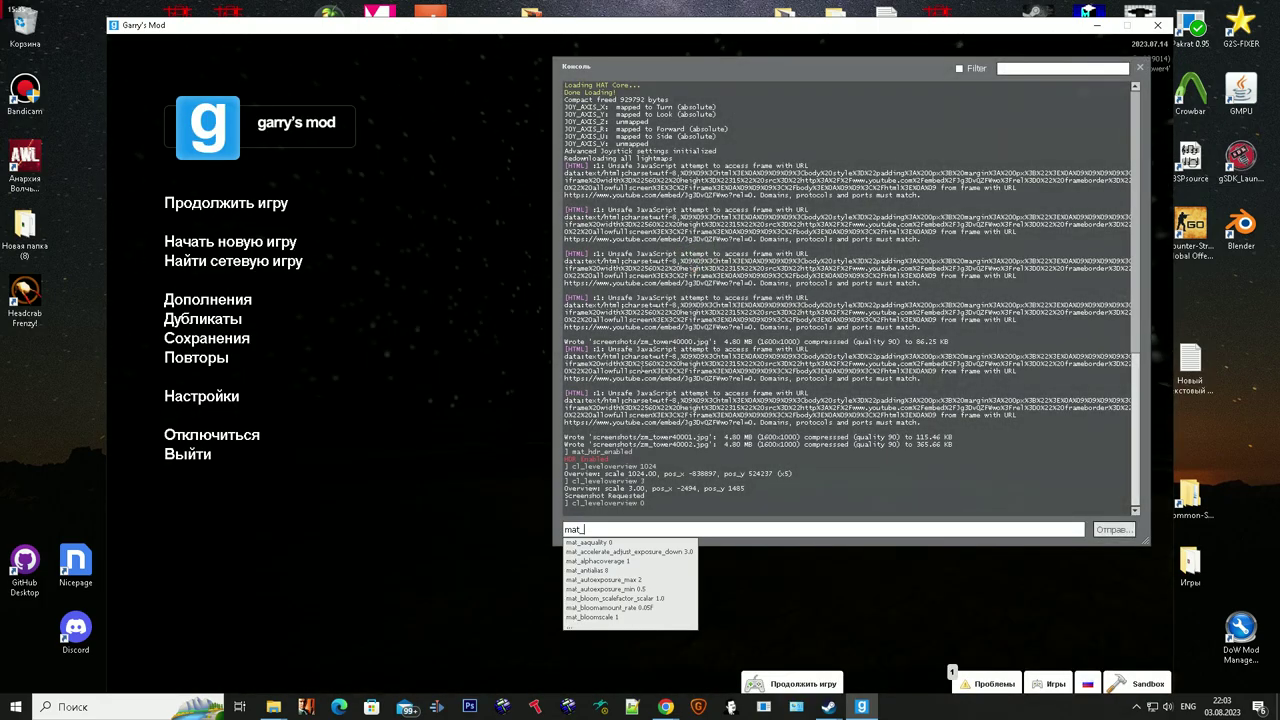
pyautogui.write('dr_enabled')
pyautogui.press('Return')
pyautogui.press('`')
pyautogui.press('`')
pyautogui.write('buildcubemaps')
pyautogui.press('Return')
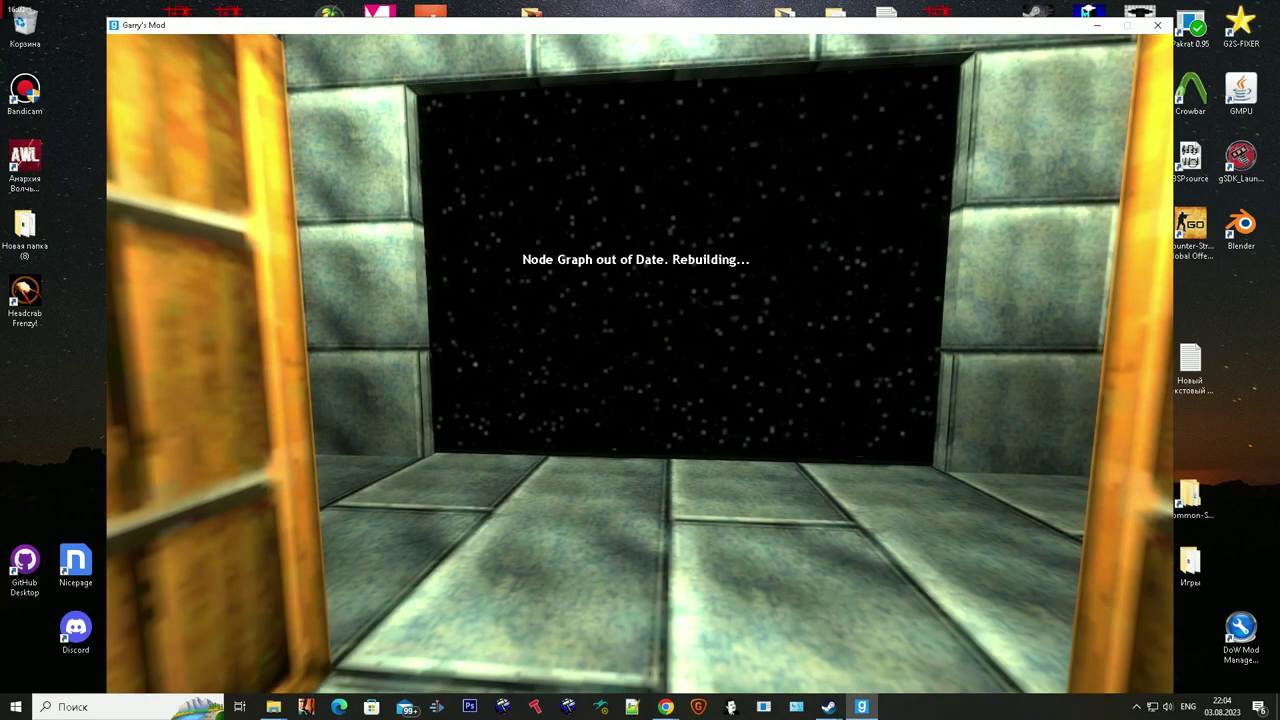
# Step: Close the console, change an option in the advanced video settings, and apply the settings
pyautogui.press('`')
pyautogui.click(228, 395)
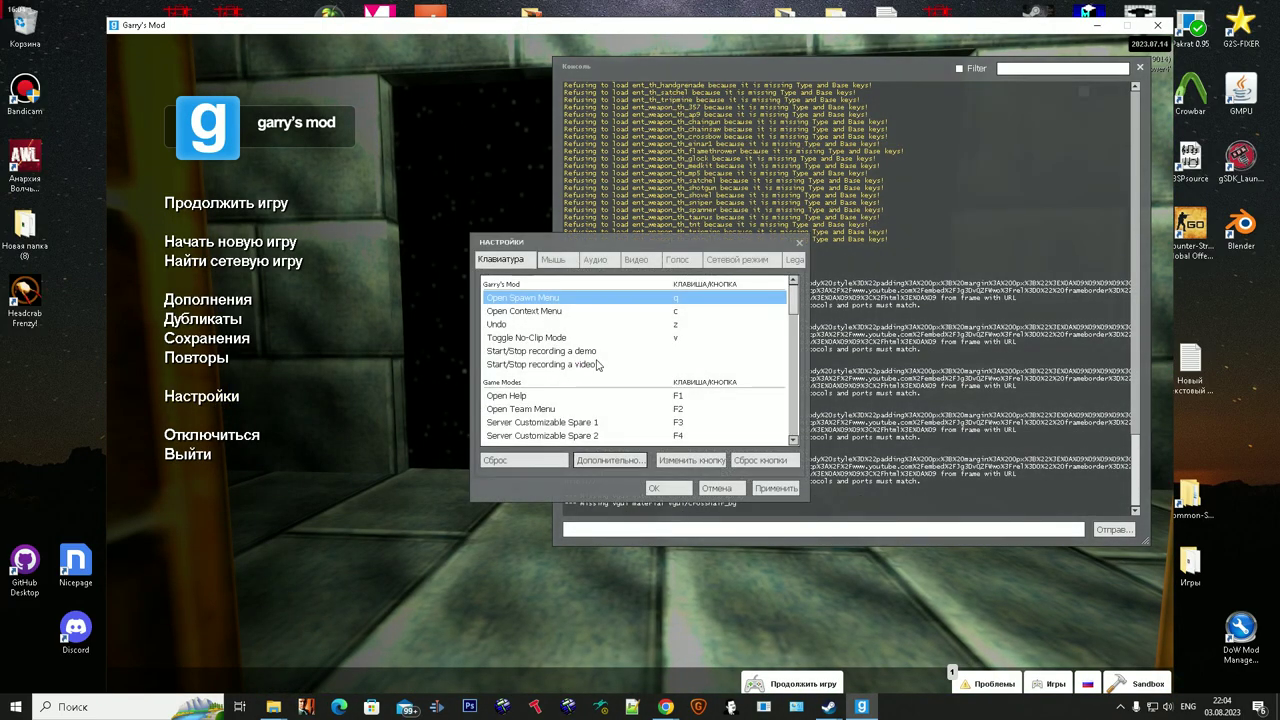
pyautogui.press('Escape')
pyautogui.press('`')
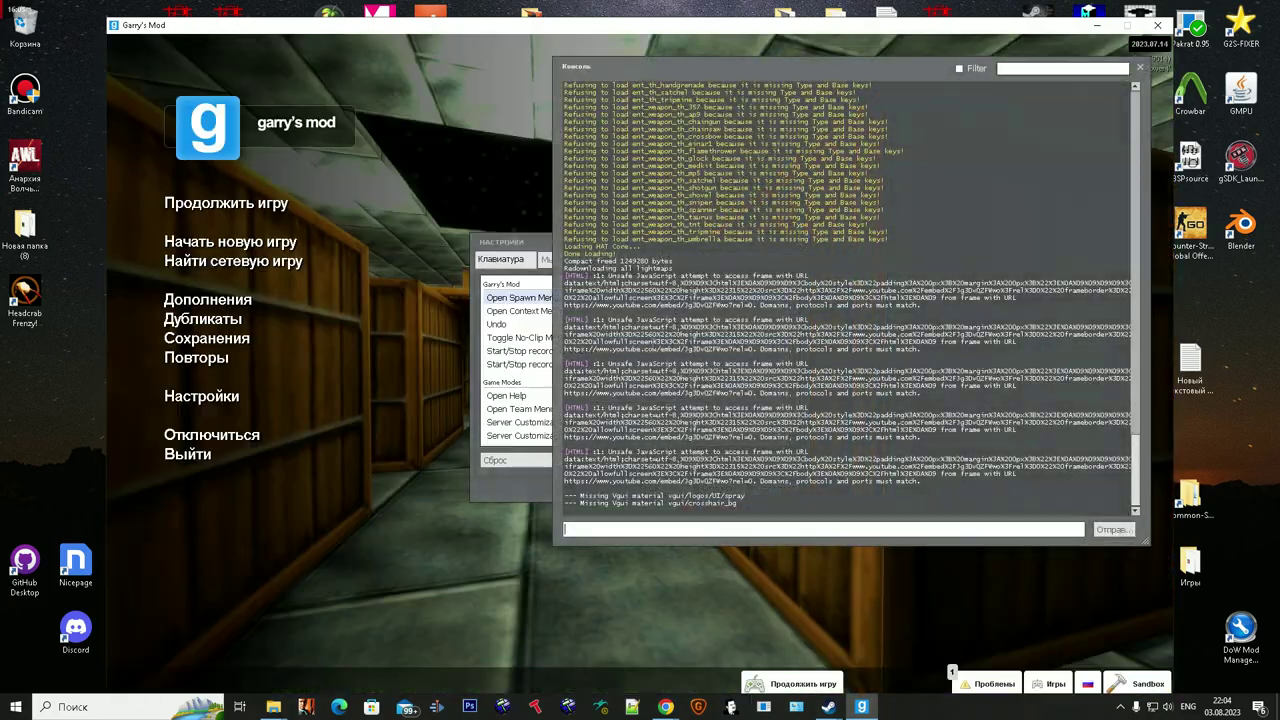
pyautogui.click(1140, 68)
pyautogui.click(636, 259)
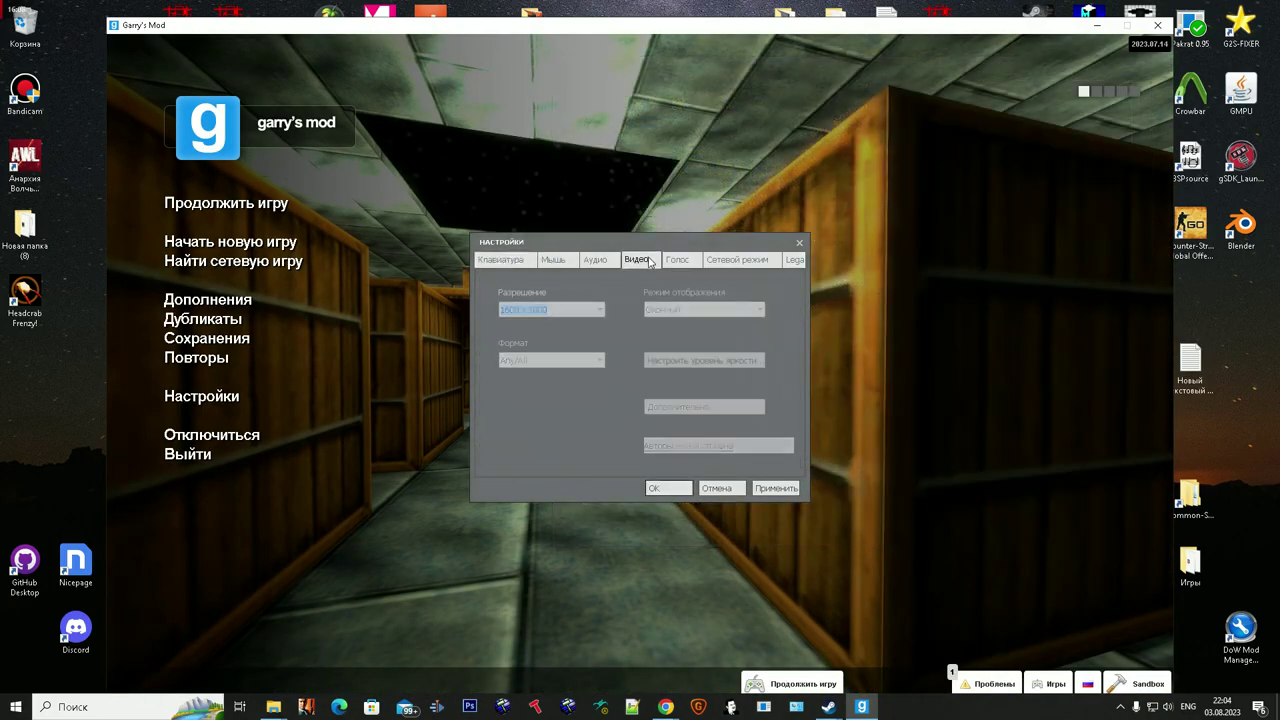
pyautogui.click(690, 404)
pyautogui.click(537, 416)
pyautogui.click(530, 455)
pyautogui.click(698, 517)
pyautogui.click(669, 488)
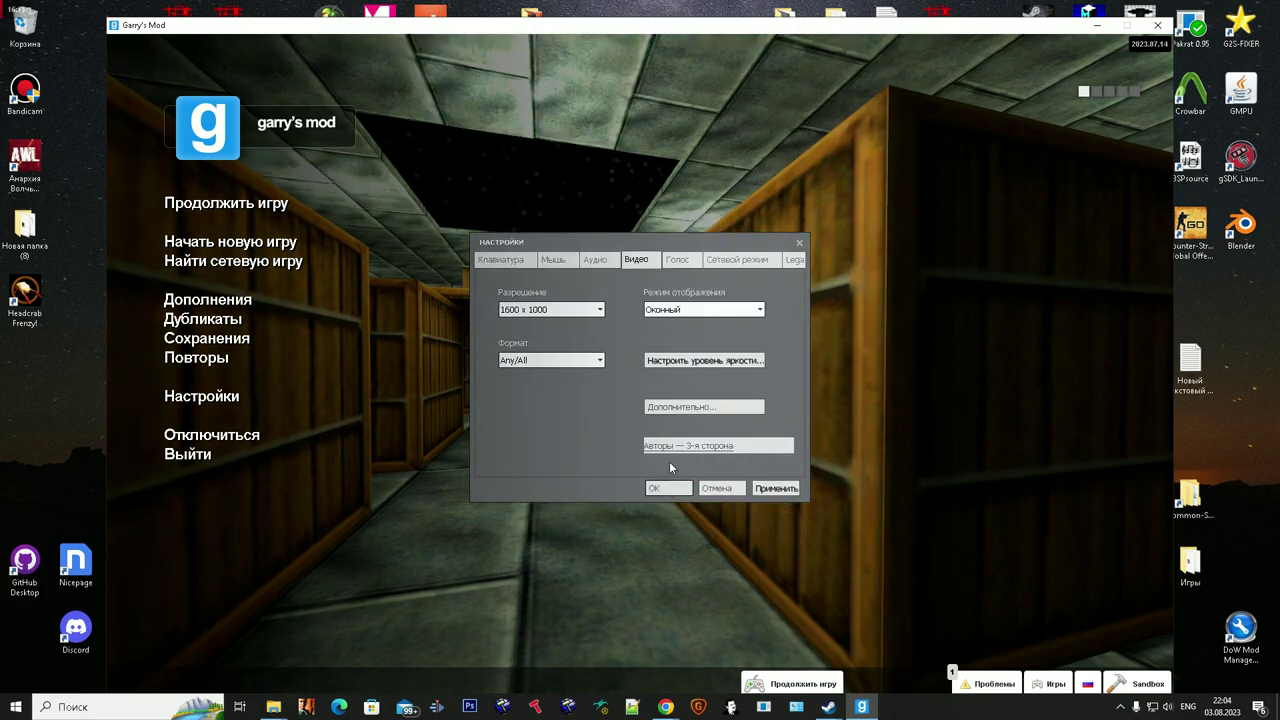
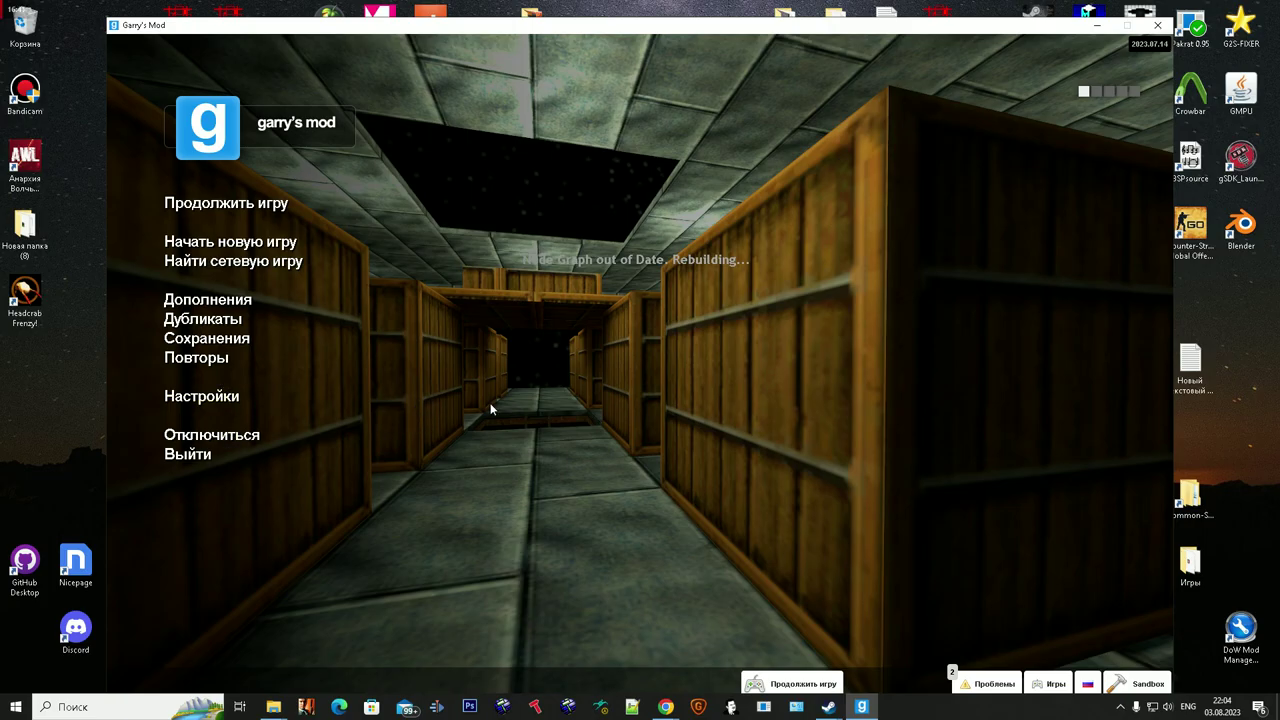
# Step: Return to the game briefly and reload the map with the restart console command
pyautogui.press('Escape')
pyautogui.press('s')
pyautogui.press('w')
pyautogui.press('`')
pyautogui.write('restar')
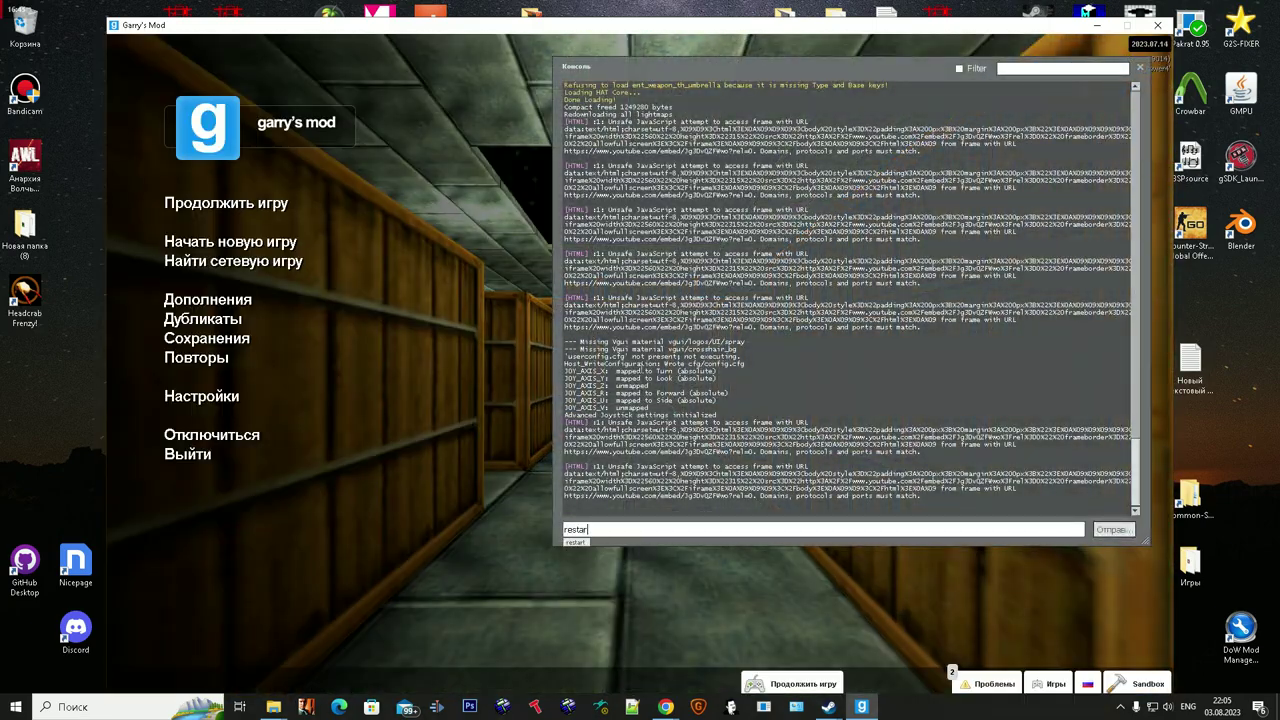
pyautogui.write('t')
pyautogui.press('Return')
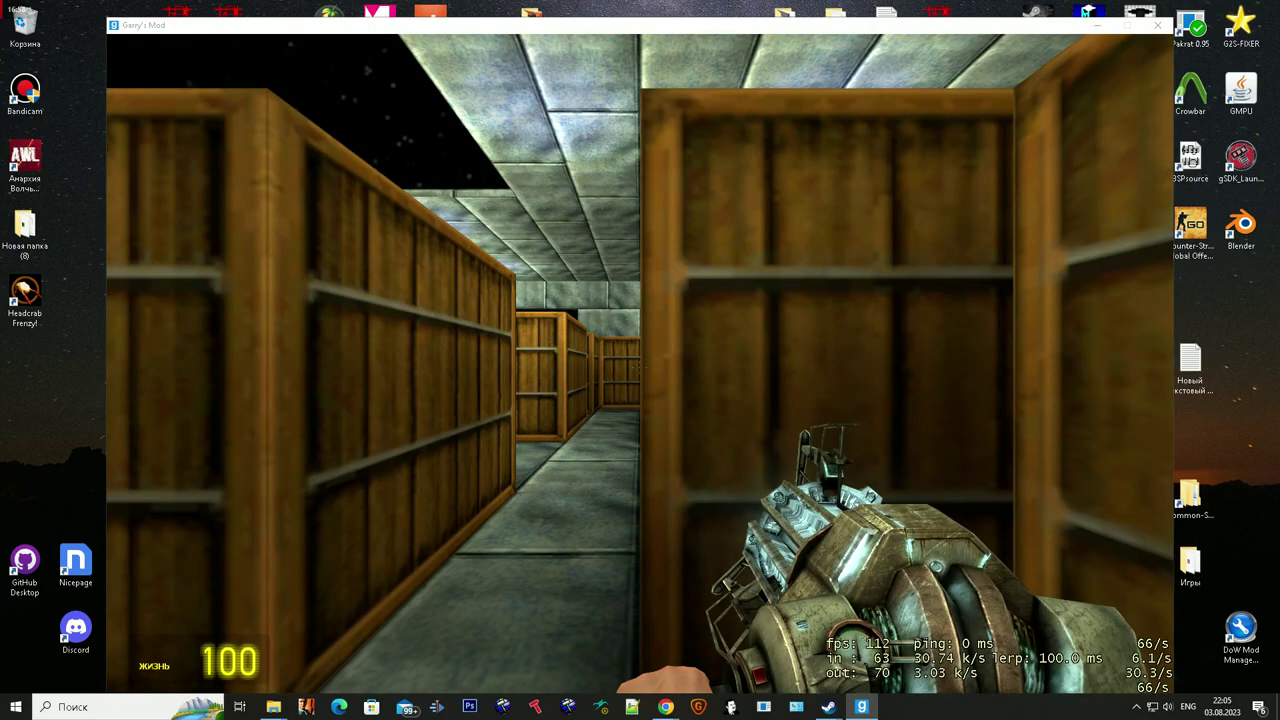
# Step: Switch weapons and check the HDR status with the mat_hdr_enabled console command
pyautogui.press('6')
pyautogui.click(640, 364)
pyautogui.press('`')
pyautogui.write('mat_hdr_enabled')
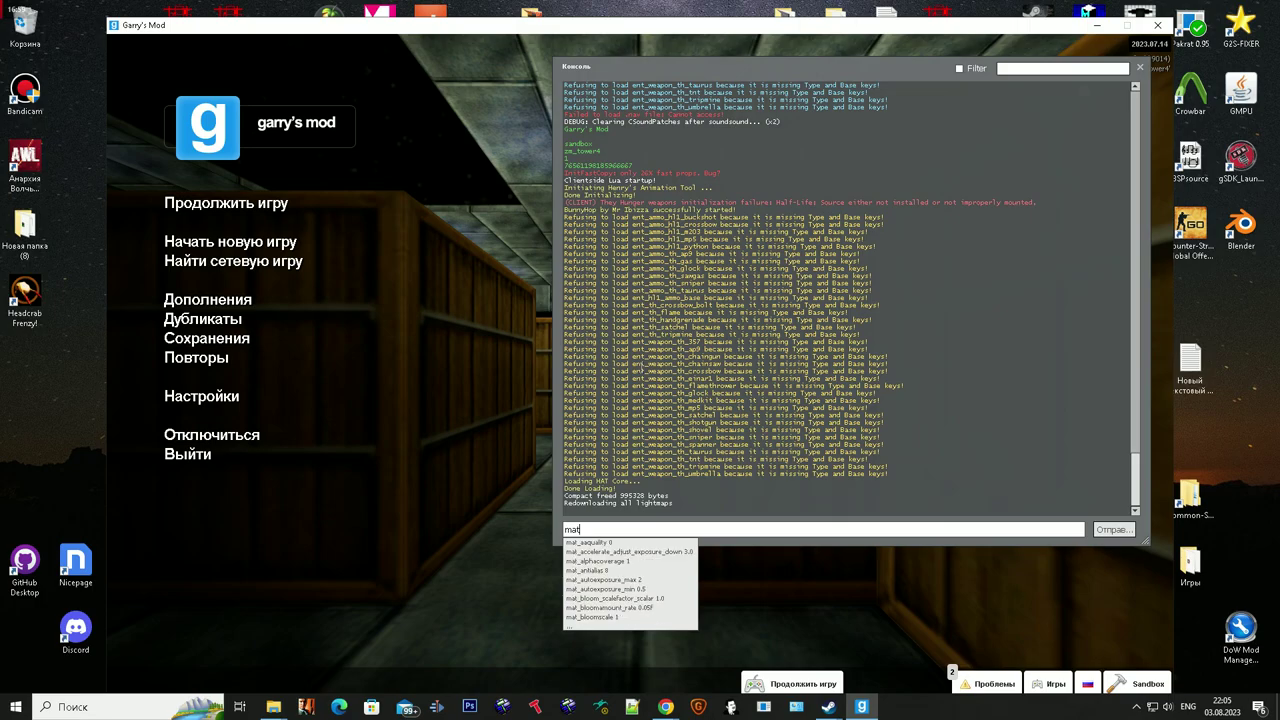
pyautogui.press('Return')
pyautogui.press('Escape')
# Step: Fly around the tower's ramp and build the map's cubemaps with the buildcubemaps command
pyautogui.press('w')
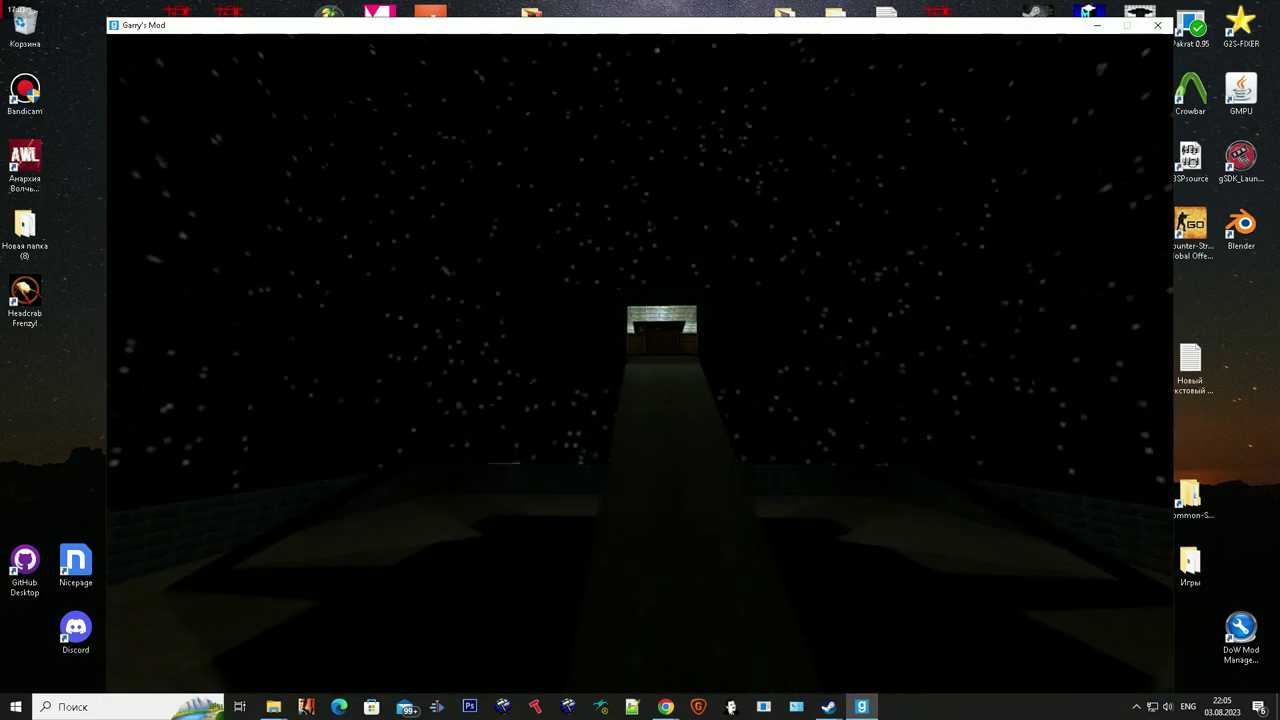
pyautogui.press('w')
pyautogui.press('`')
pyautogui.write('buildcubemaps')
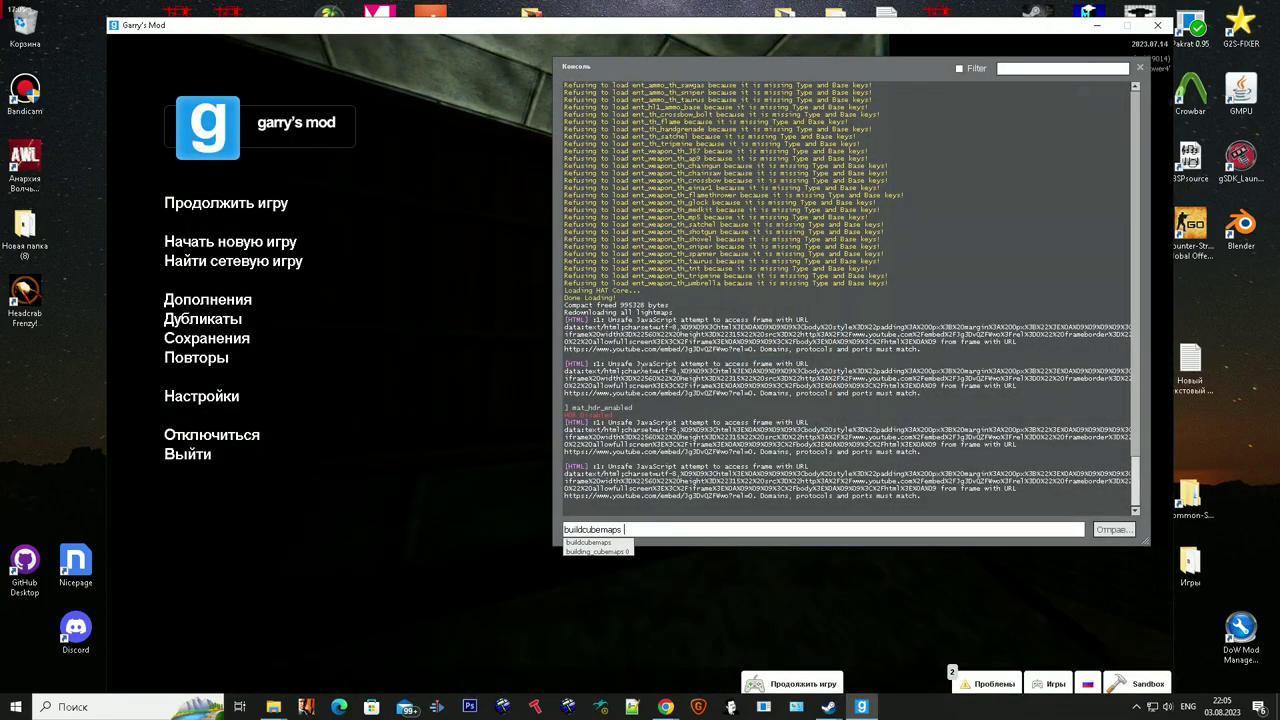
pyautogui.press('Return')
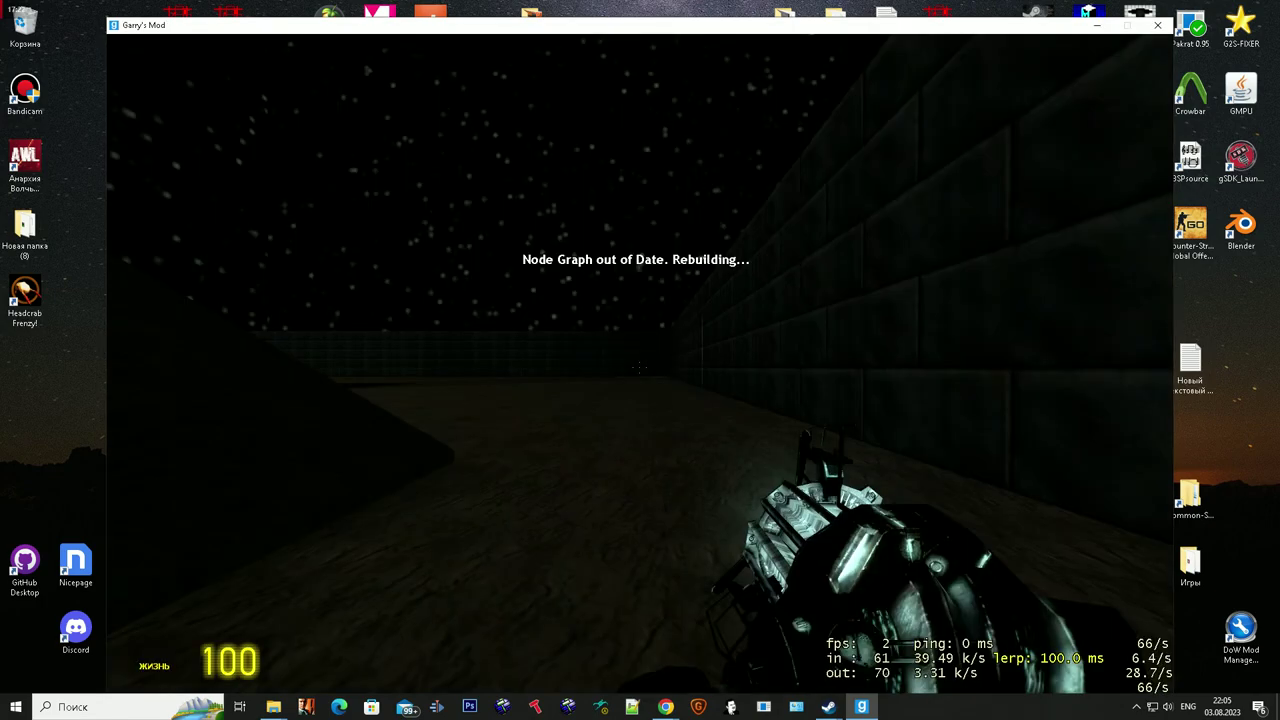
# Step: Fly up the ramp into the crate room, descend the ladder shaft, and inspect the tower from the ground outside
pyautogui.press('w')
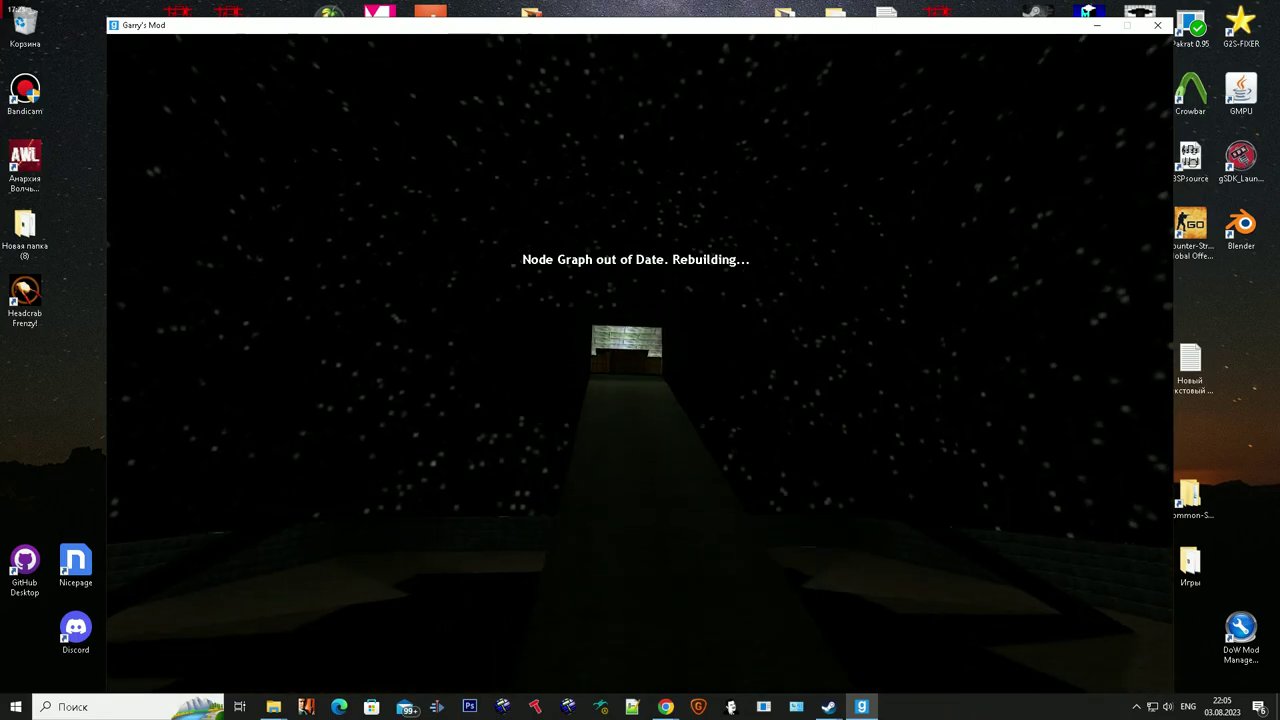
pyautogui.press('w')
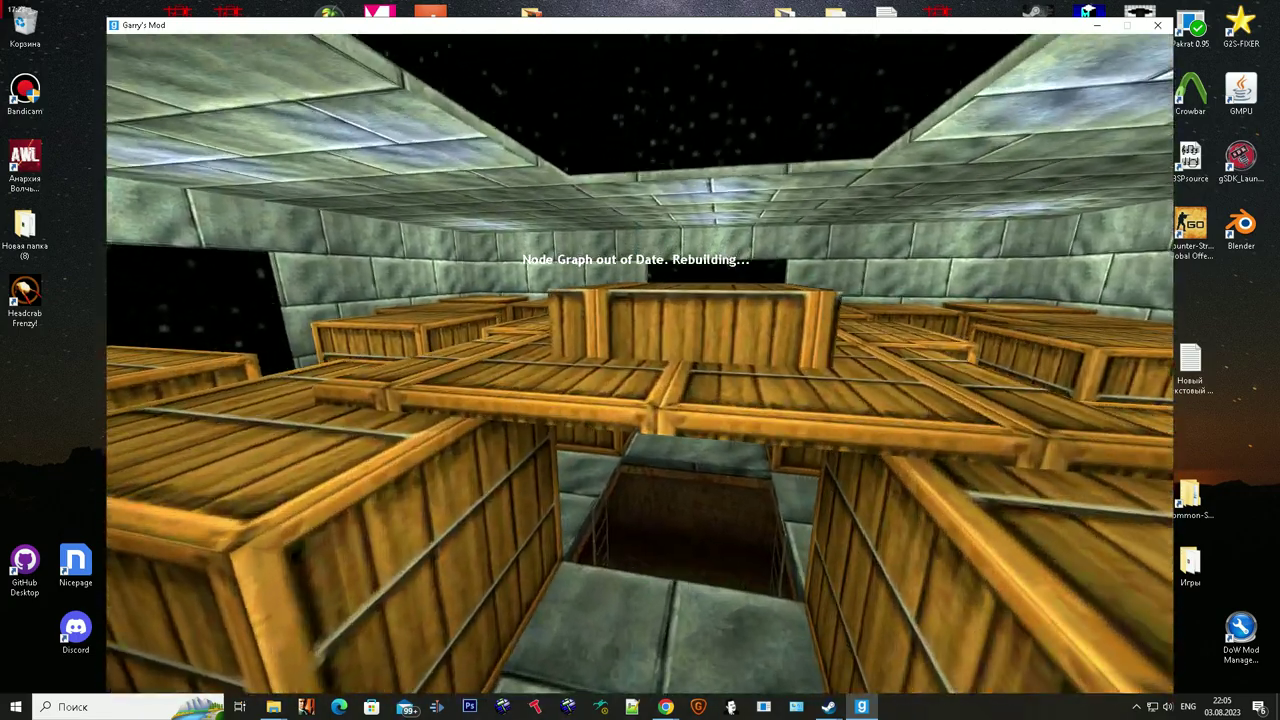
pyautogui.press('w')
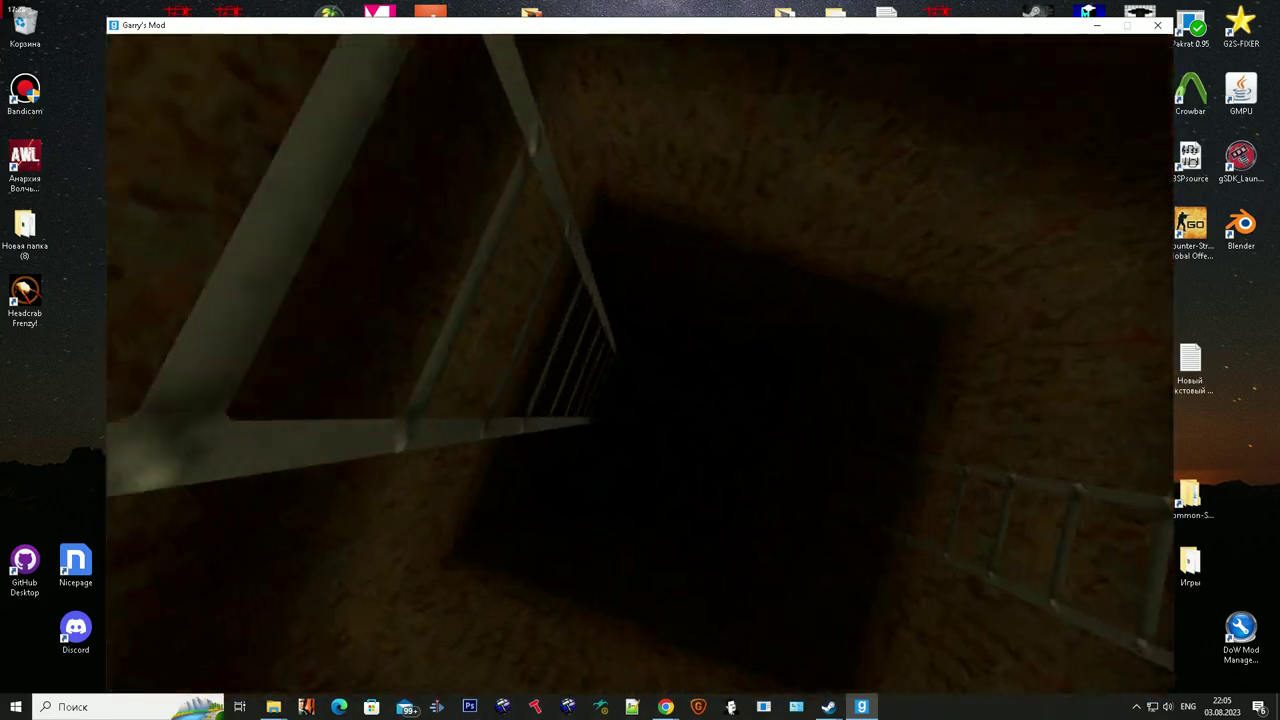
pyautogui.press('f')
pyautogui.press('w')
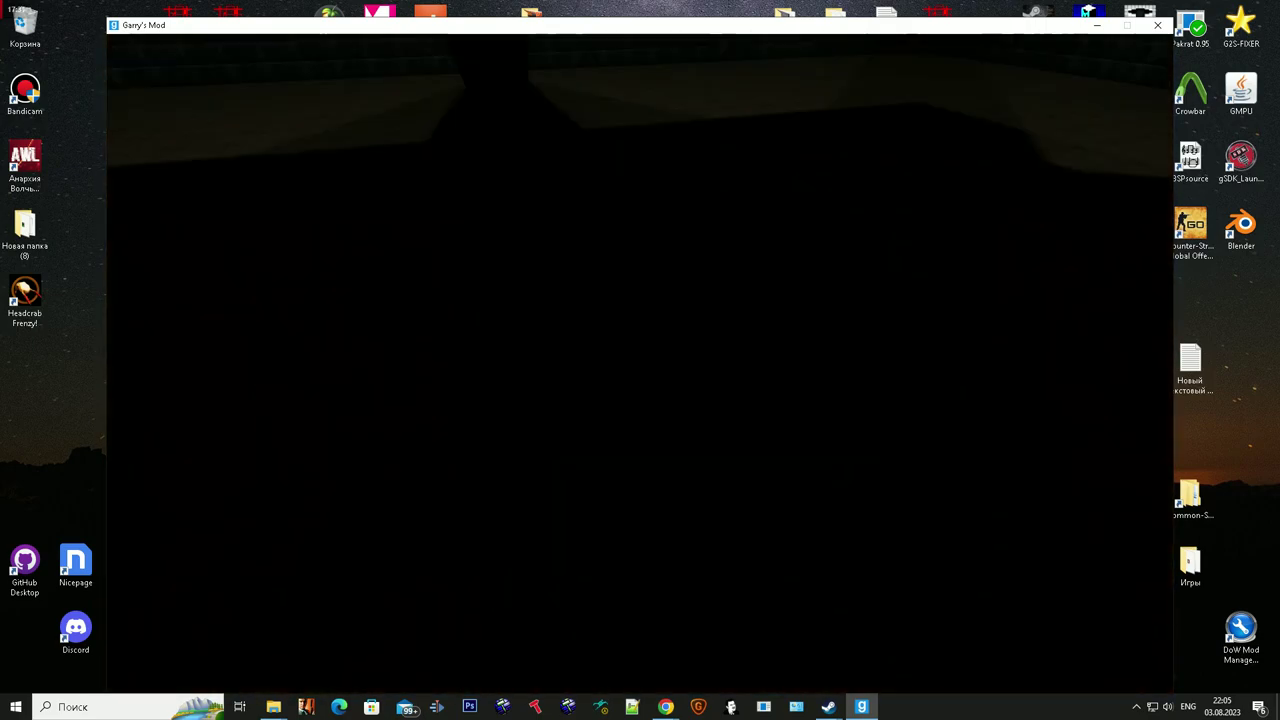
pyautogui.press('w')
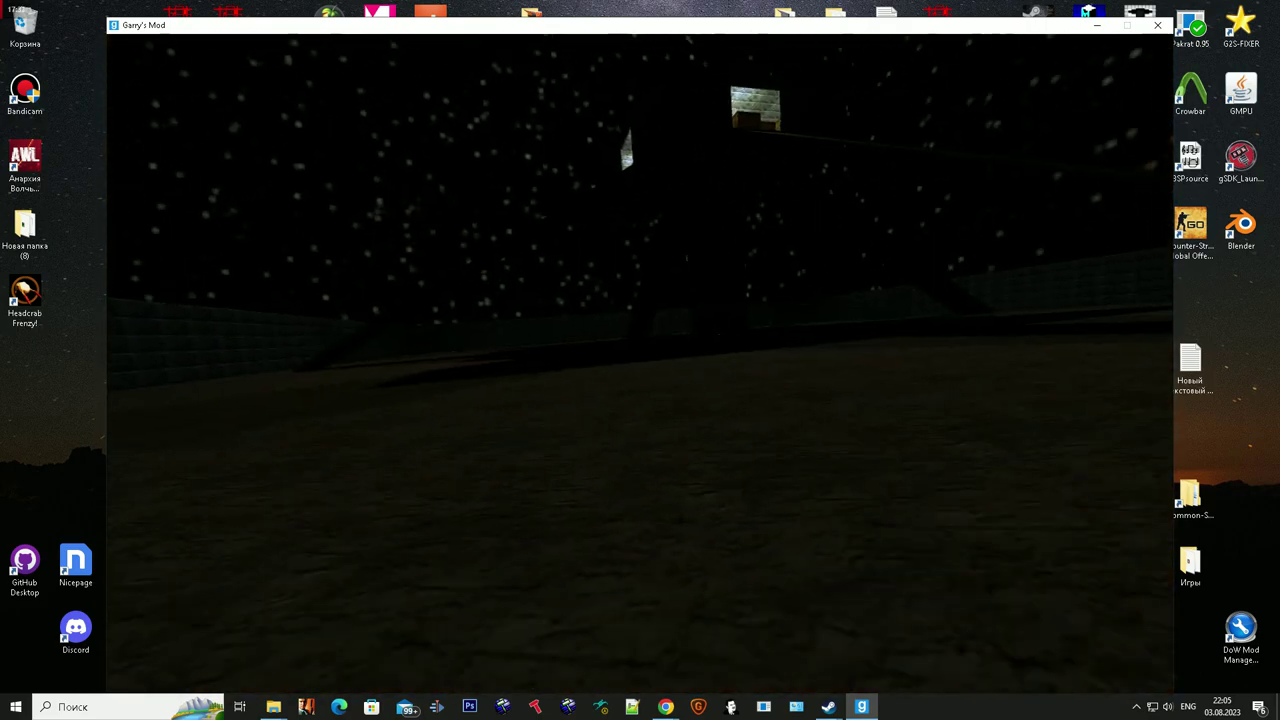
# Step: Generate the map's navigation mesh with the nav_generate console command
pyautogui.press('`')
pyautogui.write('nav_generate')
pyautogui.press('Return')
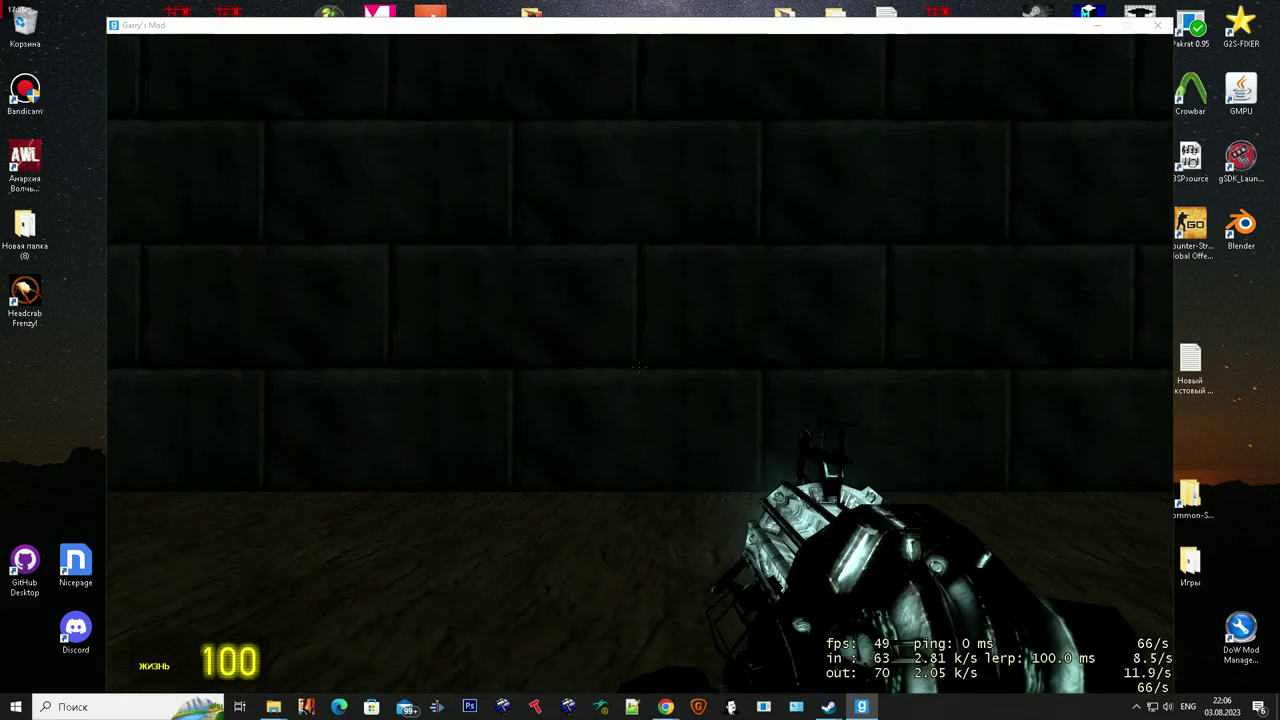
# Step: Fly up to the crate room to look over the tower, and quit the game with the exit command
pyautogui.press('w')
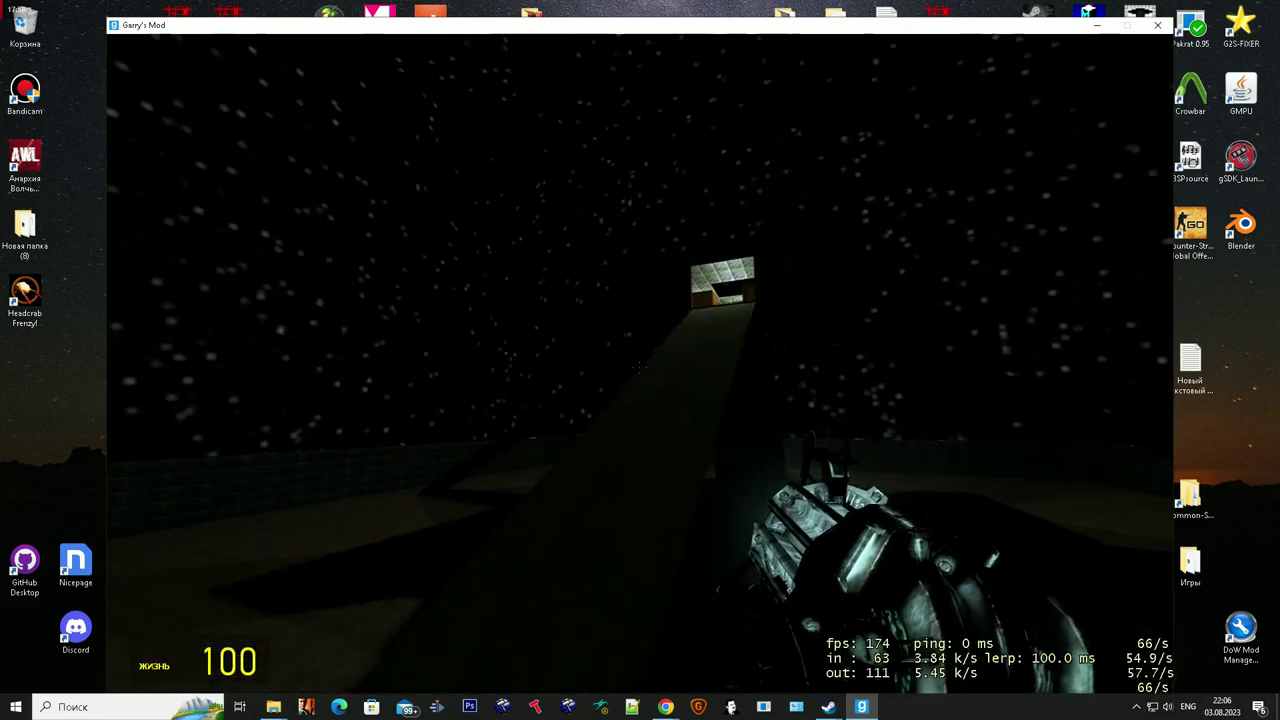
pyautogui.press('w')
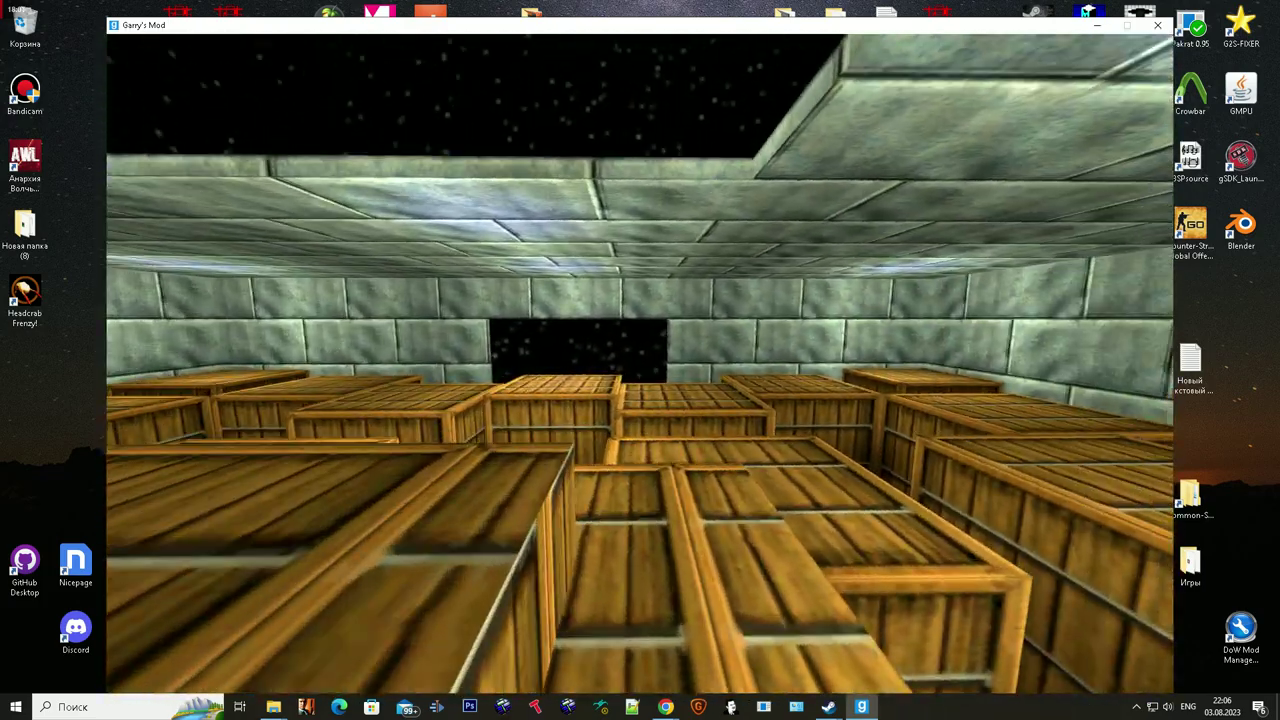
pyautogui.press('`')
pyautogui.write('exit')
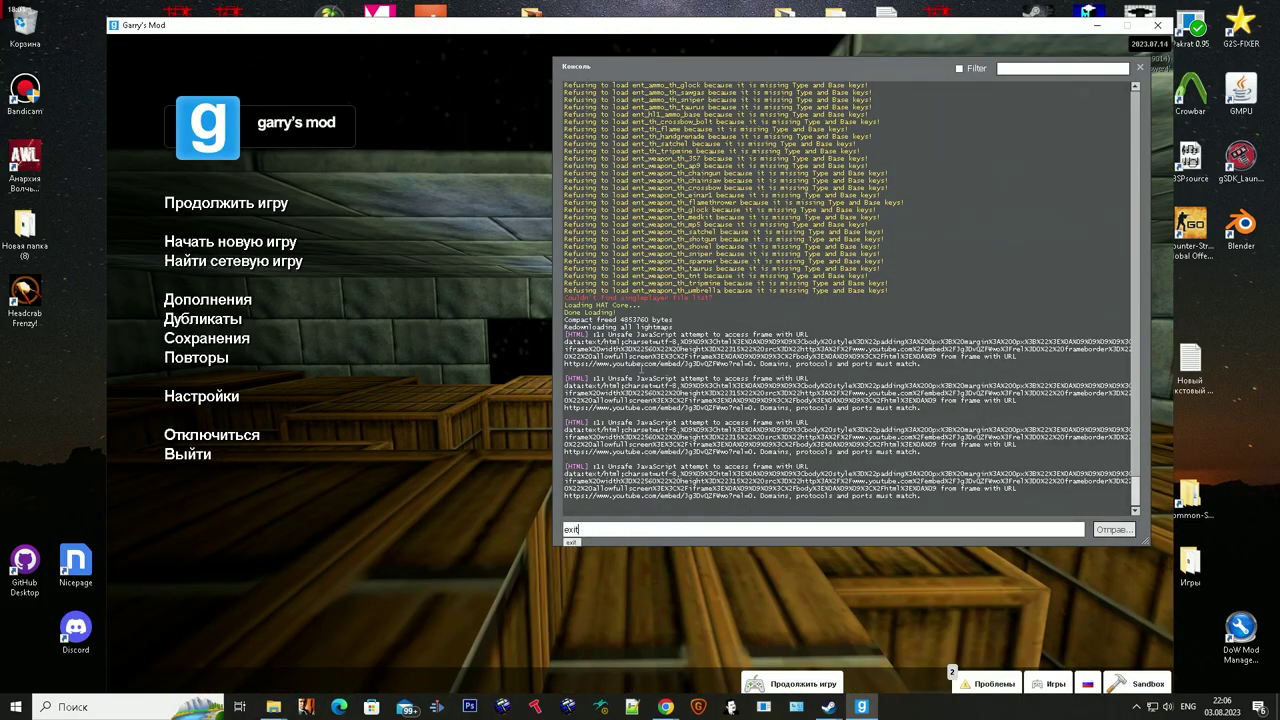
pyautogui.press('Return')
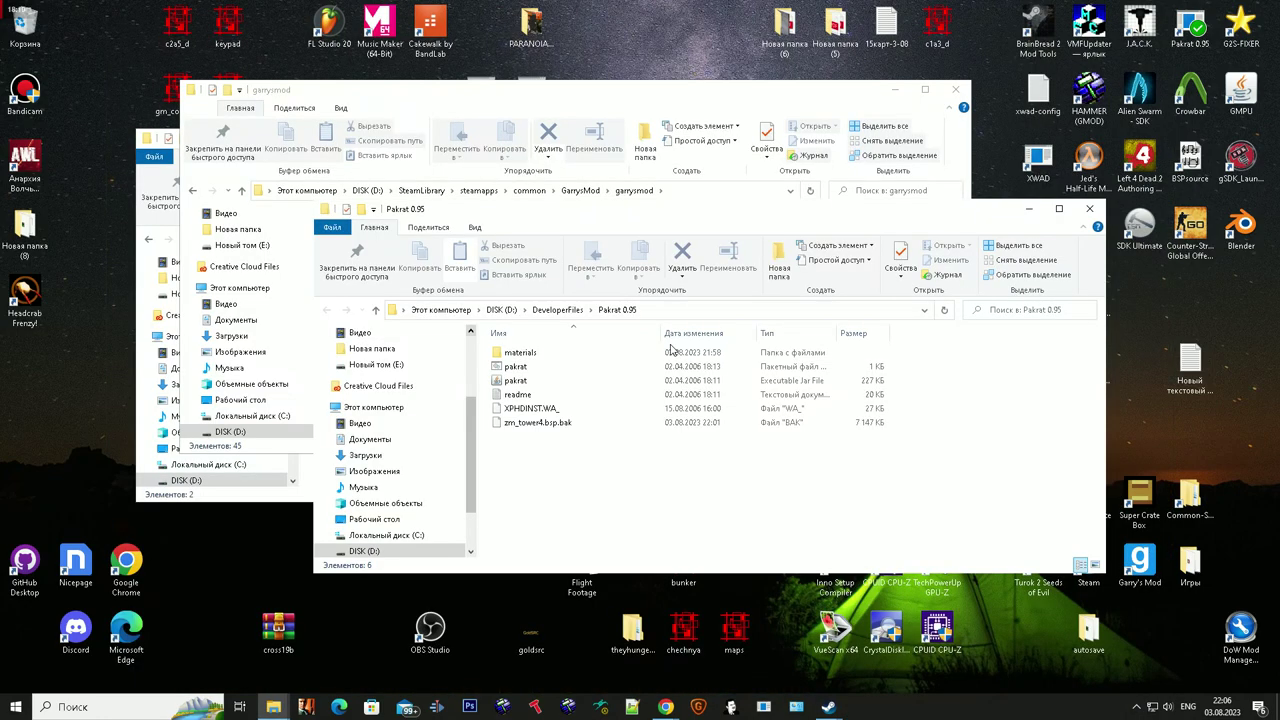
# Step: Delete the materials folder and zm_tower4.bsp.bak from the Pakrat 0.95 folder, and create a folder named zm_tower4 there
pyautogui.keyDown('ctrl'); pyautogui.click(680, 353); pyautogui.keyUp('ctrl')
pyautogui.press('Delete')
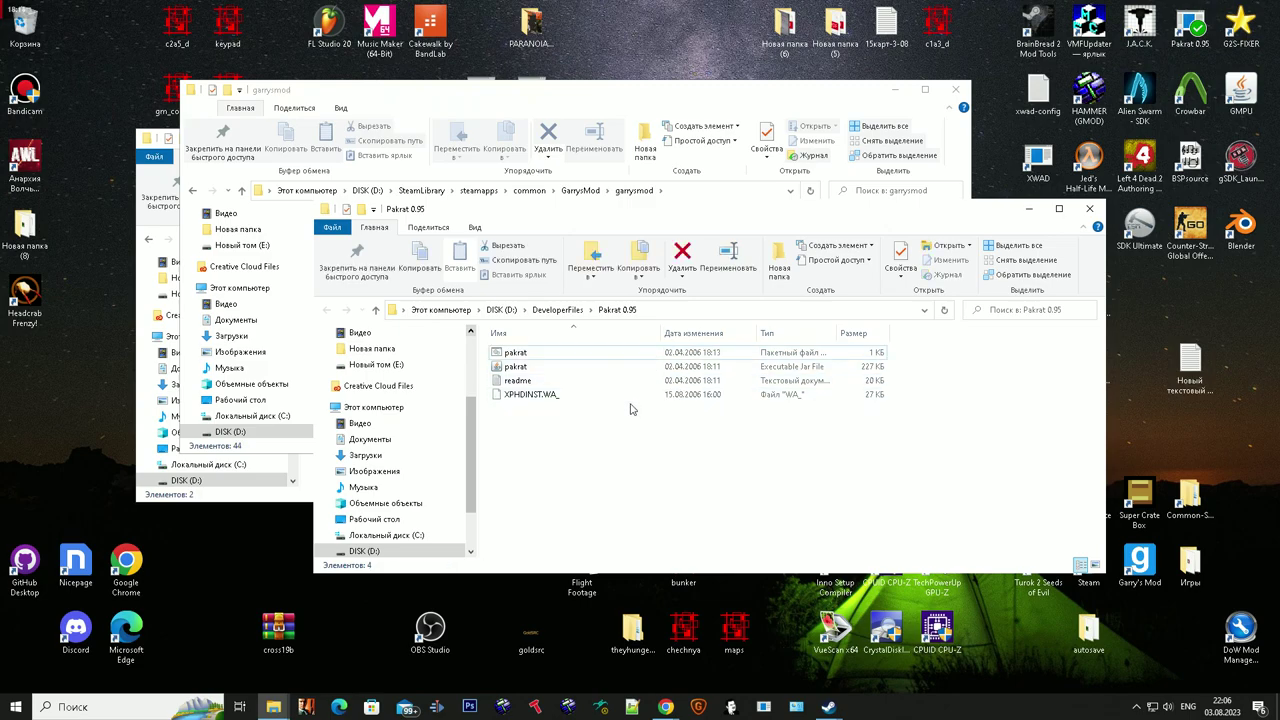
pyautogui.rightClick(642, 433)
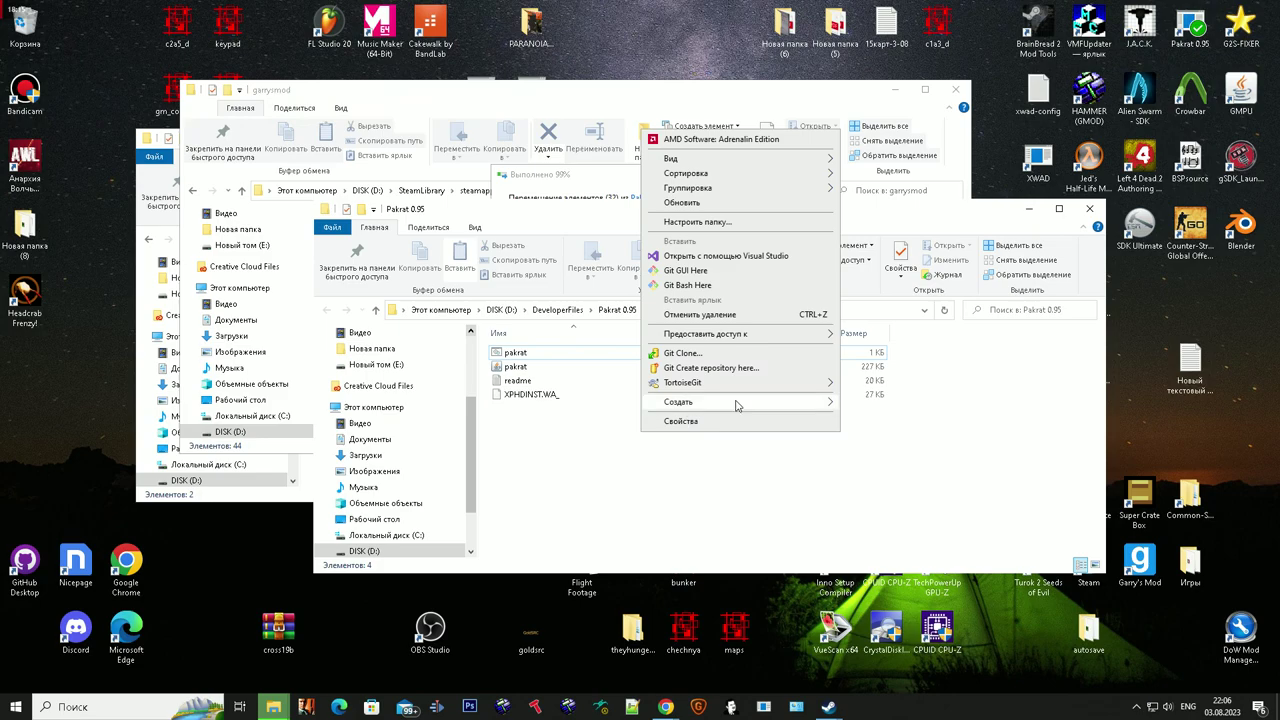
pyautogui.click(862, 403)
pyautogui.write('zm_tower4')
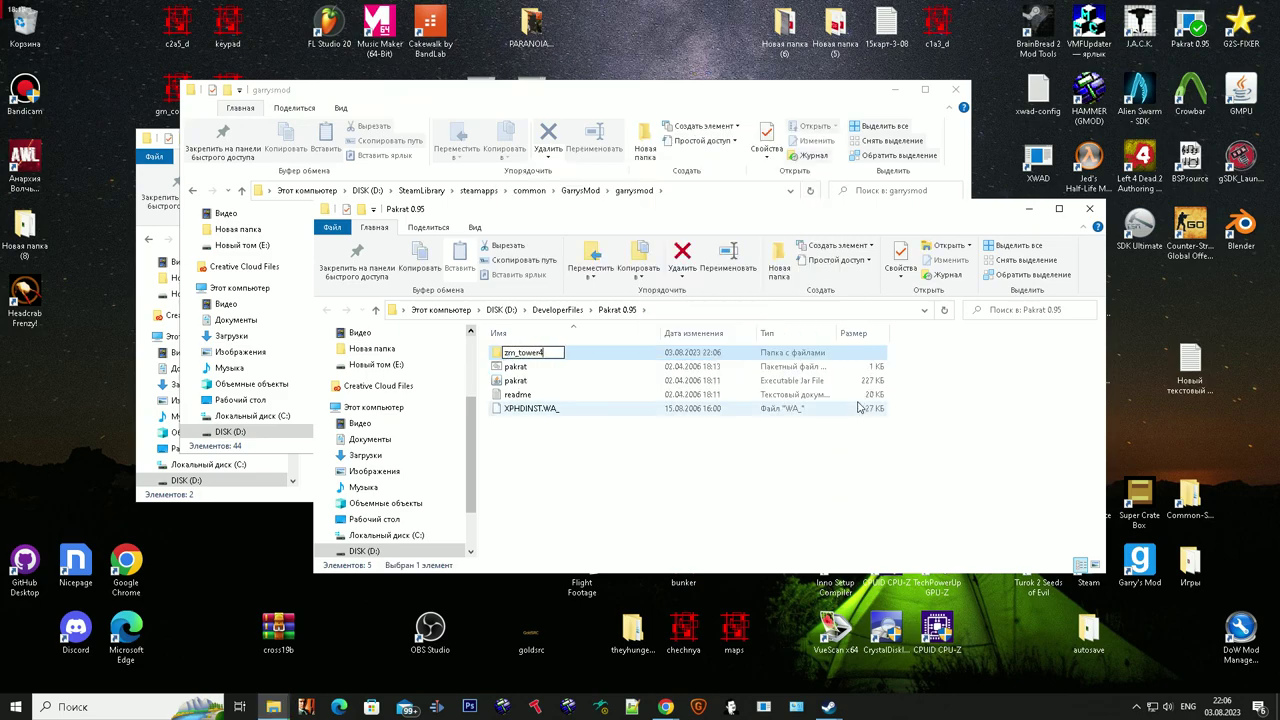
# Step: Cut the graphs folder, the zm_tower4 map and zm_tower4.nav from the GarrysMod maps folder
pyautogui.click(688, 100)
pyautogui.doubleClick(486, 306)
pyautogui.scroll(-4, 449, 289)
pyautogui.click(441, 416)
pyautogui.keyDown('ctrl'); pyautogui.click(437, 432); pyautogui.keyUp('ctrl')
pyautogui.scroll(4, 509, 406)
pyautogui.keyDown('ctrl'); pyautogui.click(412, 236); pyautogui.keyUp('ctrl')
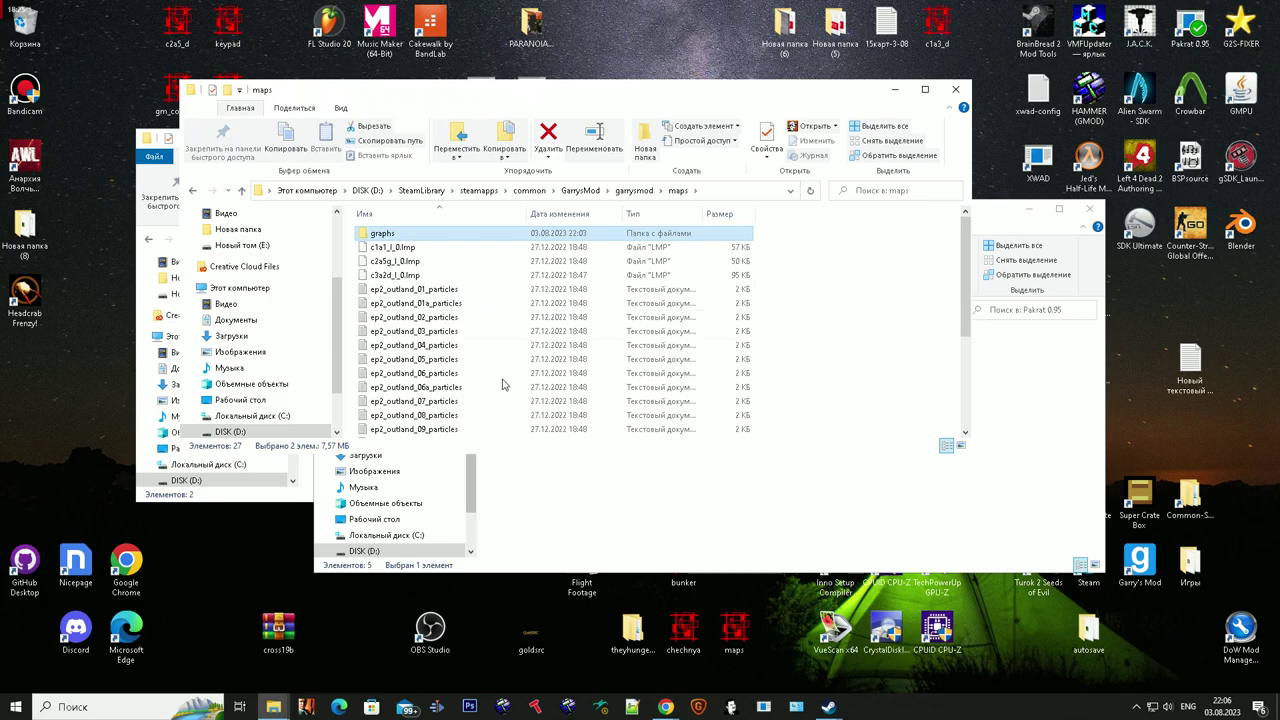
pyautogui.scroll(-4, 503, 382)
pyautogui.click(609, 529)
# Step: Create a folder named thumb inside the new zm_tower4 folder
pyautogui.doubleClick(551, 356)
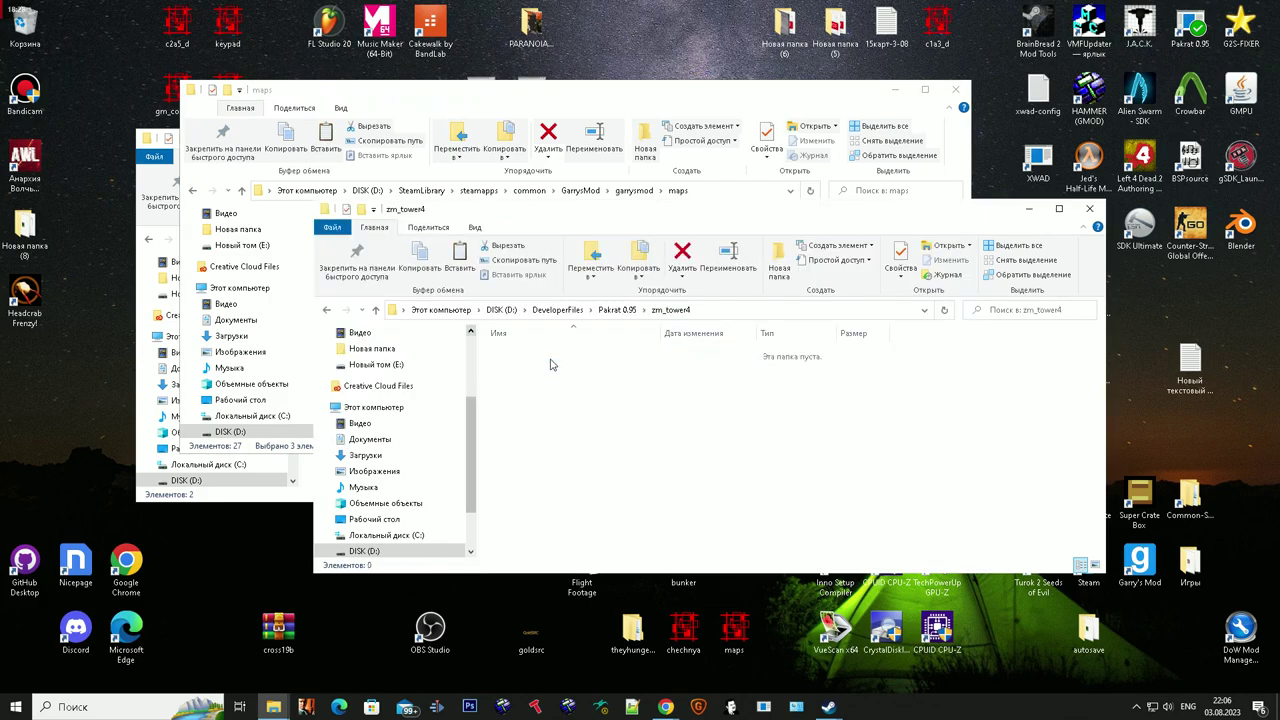
pyautogui.rightClick(617, 400)
pyautogui.moveTo(772, 668)
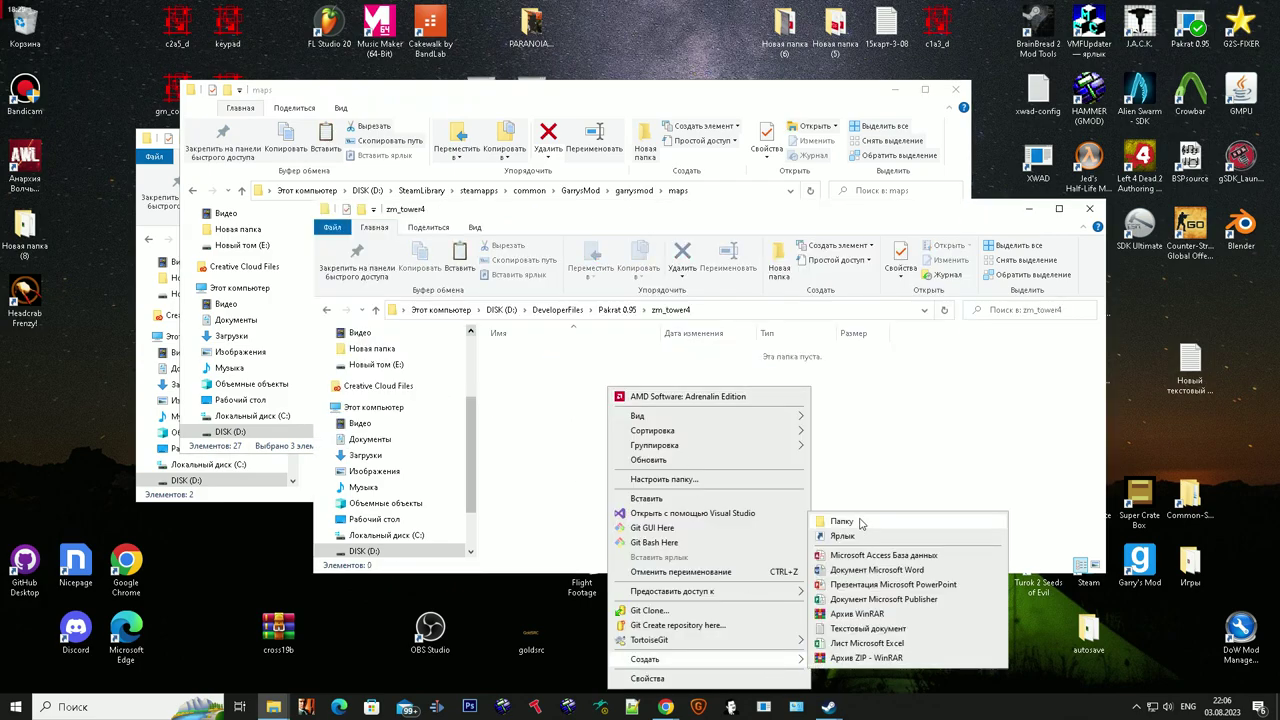
pyautogui.click(835, 522)
pyautogui.write('thuim')
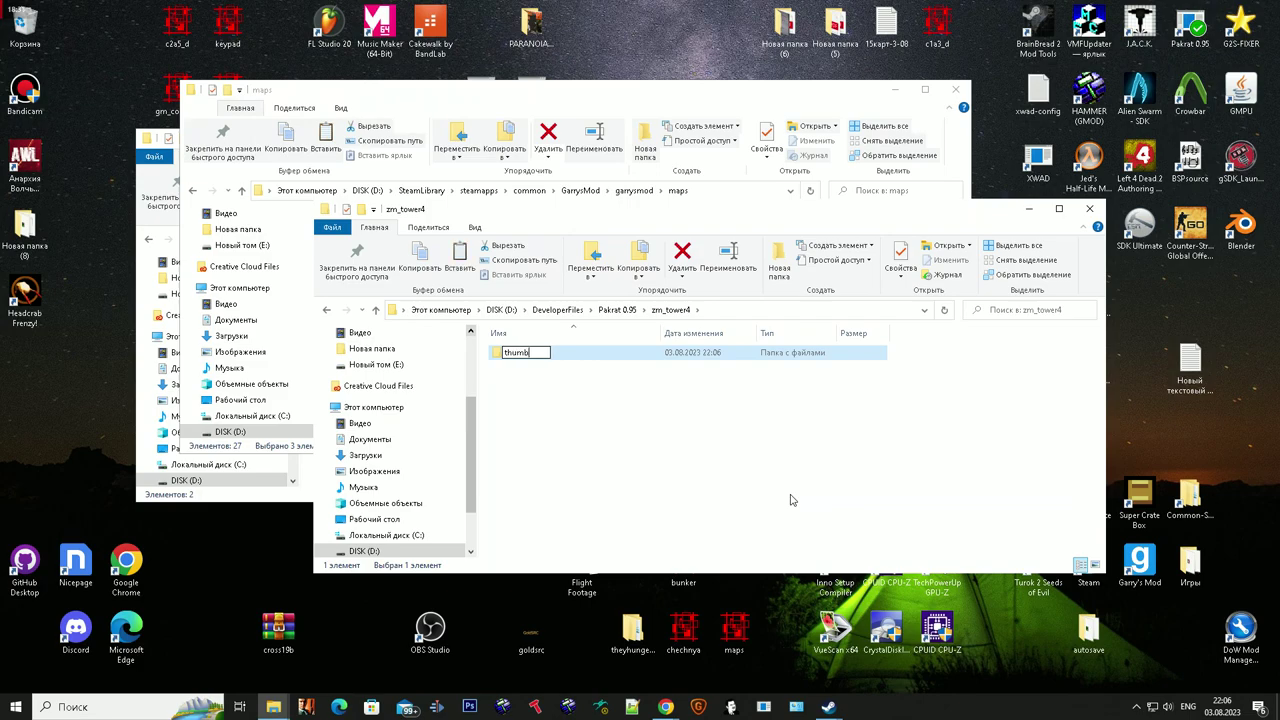
pyautogui.click(718, 448)
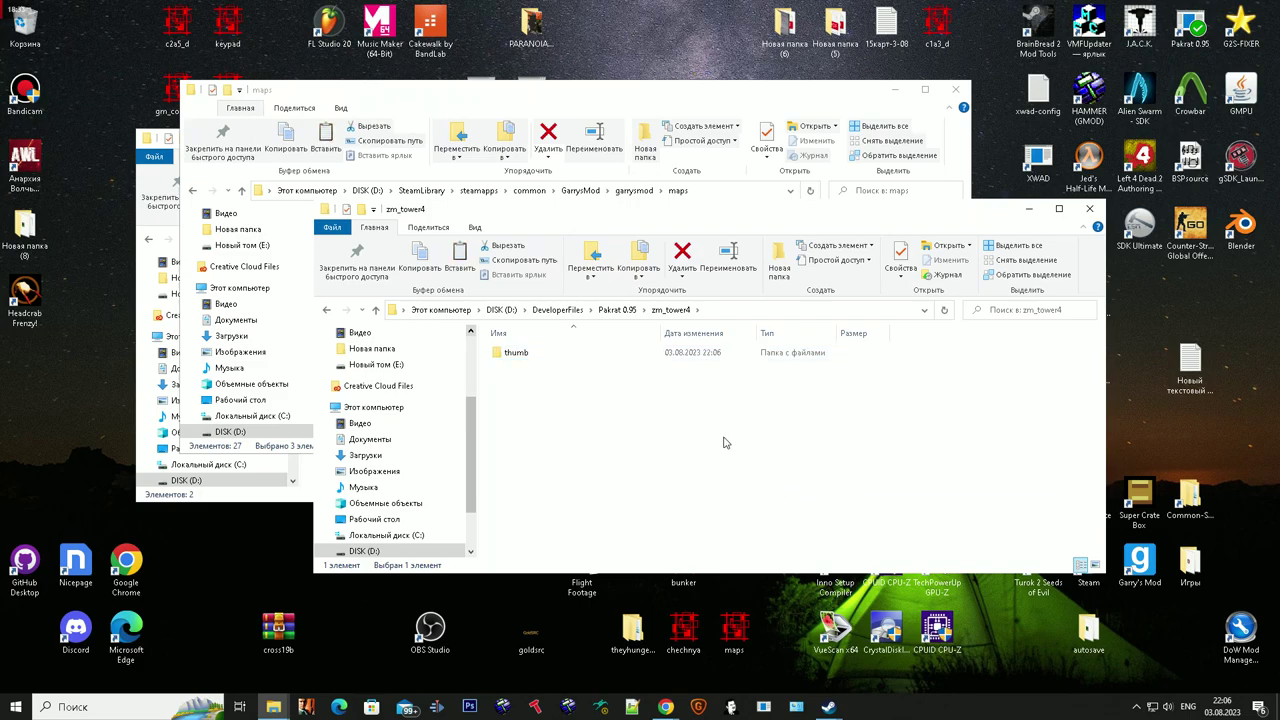
# Step: Create a maps folder inside zm_tower4 and paste the graphs folder, the map and zm_tower4.nav into it
pyautogui.rightClick(720, 446)
pyautogui.moveTo(840, 412)
pyautogui.click(950, 413)
pyautogui.write('maps')
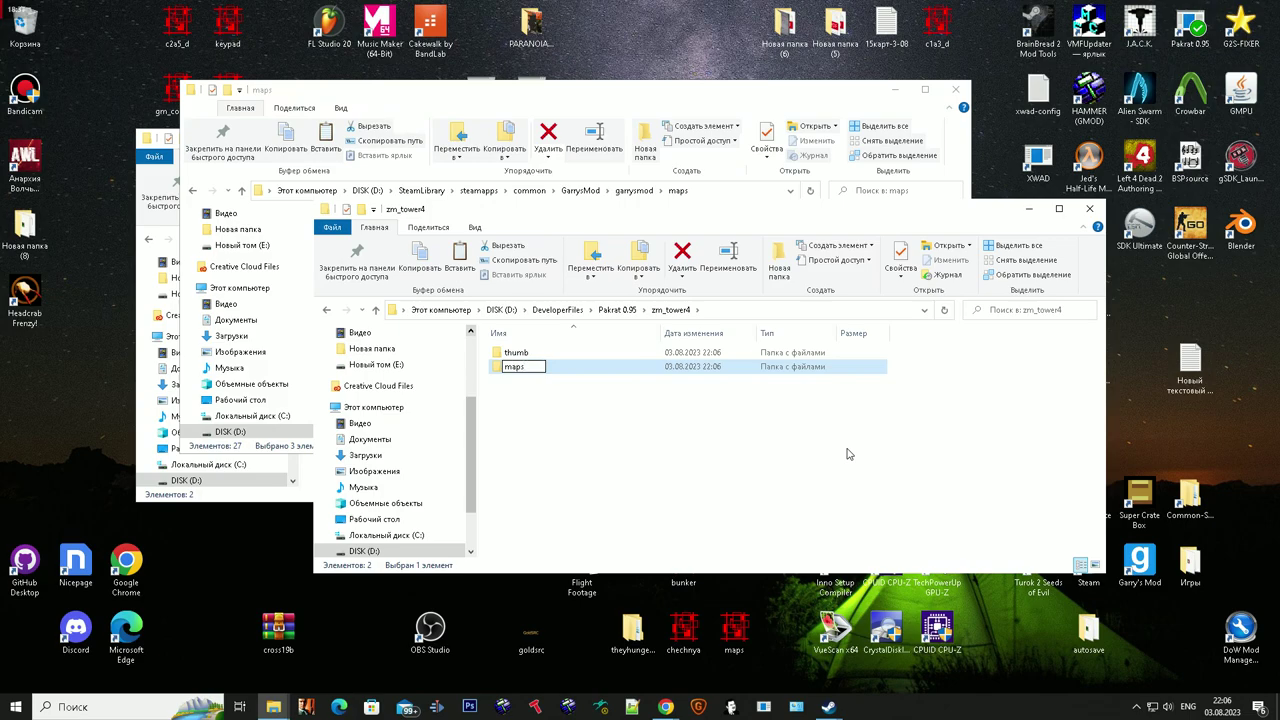
pyautogui.press('Return')
pyautogui.press('Return')
pyautogui.hotkey('ctrl', 'v')
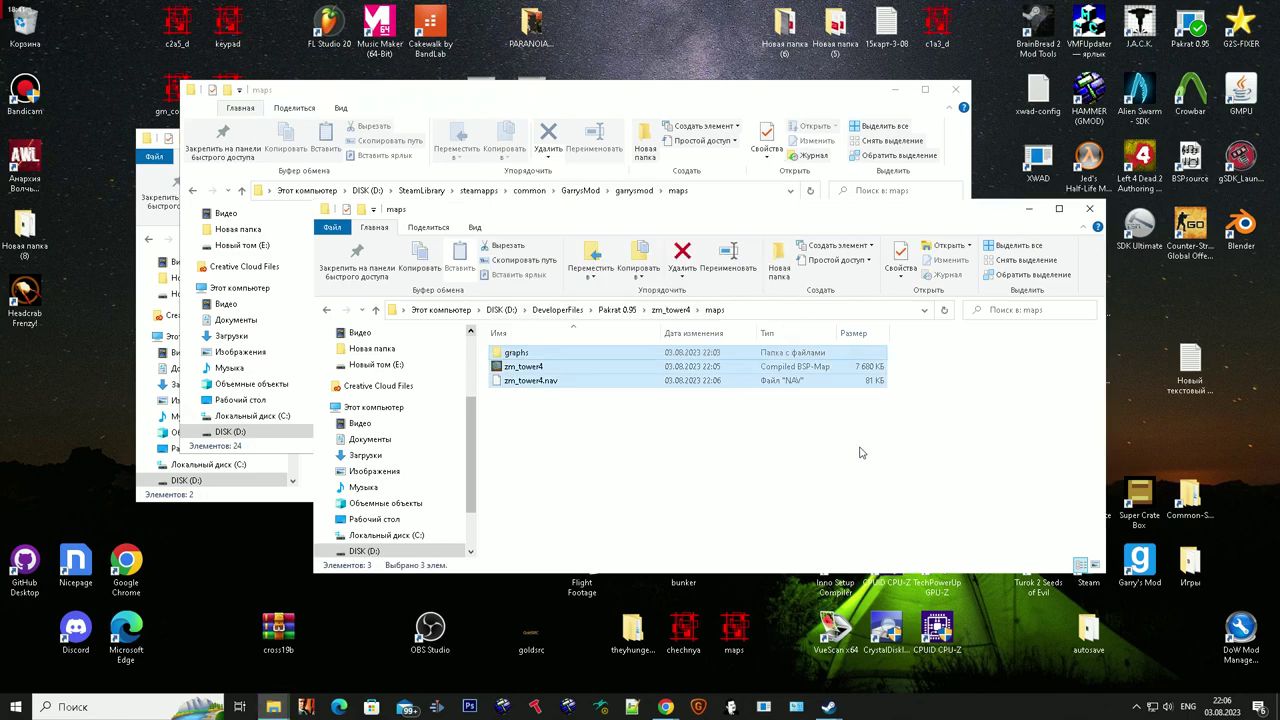
# Step: Move the thumb folder into the maps folder, and look inside the graphs folder there
pyautogui.click(859, 448)
pyautogui.hotkey('alt', 'Left')
pyautogui.moveTo(515, 370); pyautogui.dragTo(510, 352)
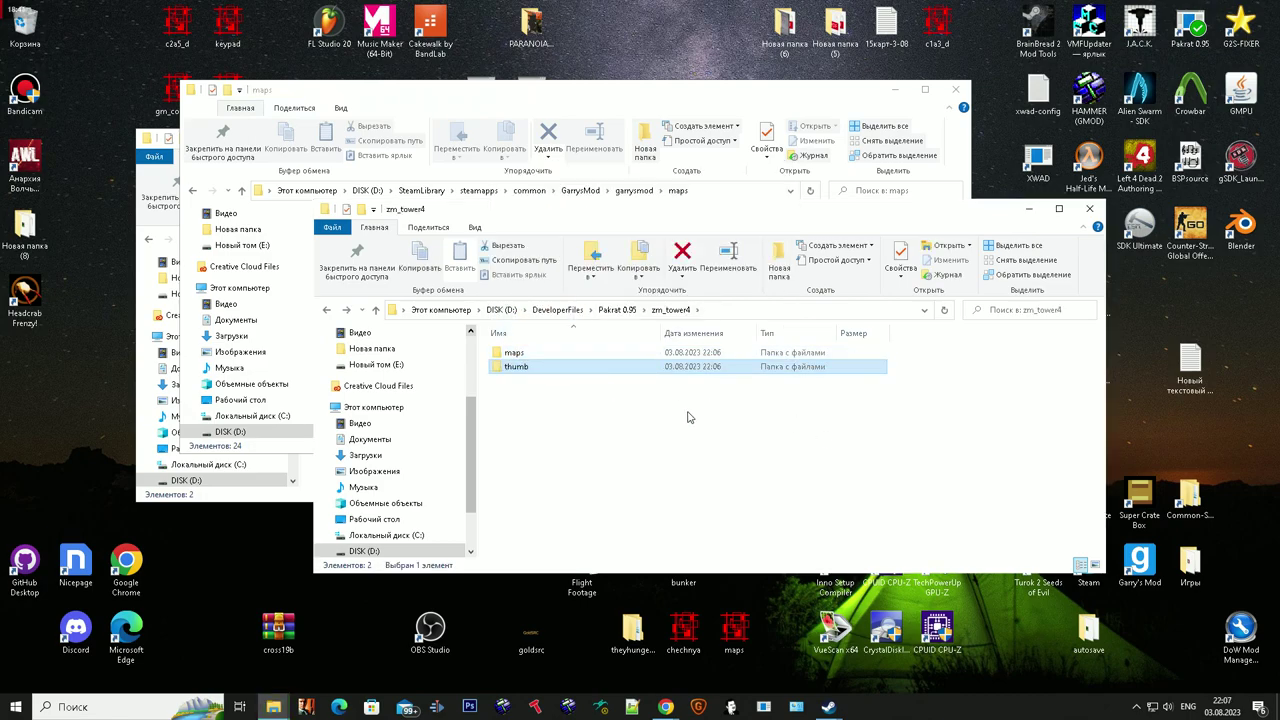
pyautogui.doubleClick(596, 354)
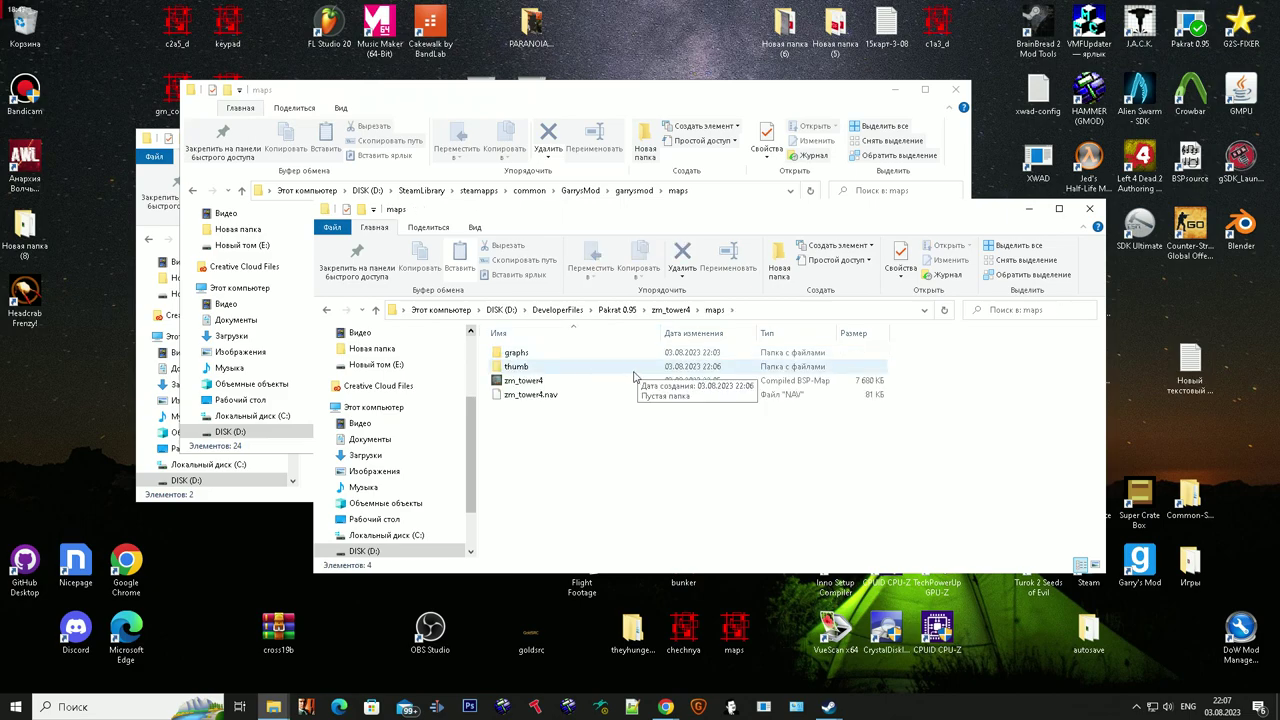
pyautogui.doubleClick(618, 354)
pyautogui.hotkey('alt', 'Left')
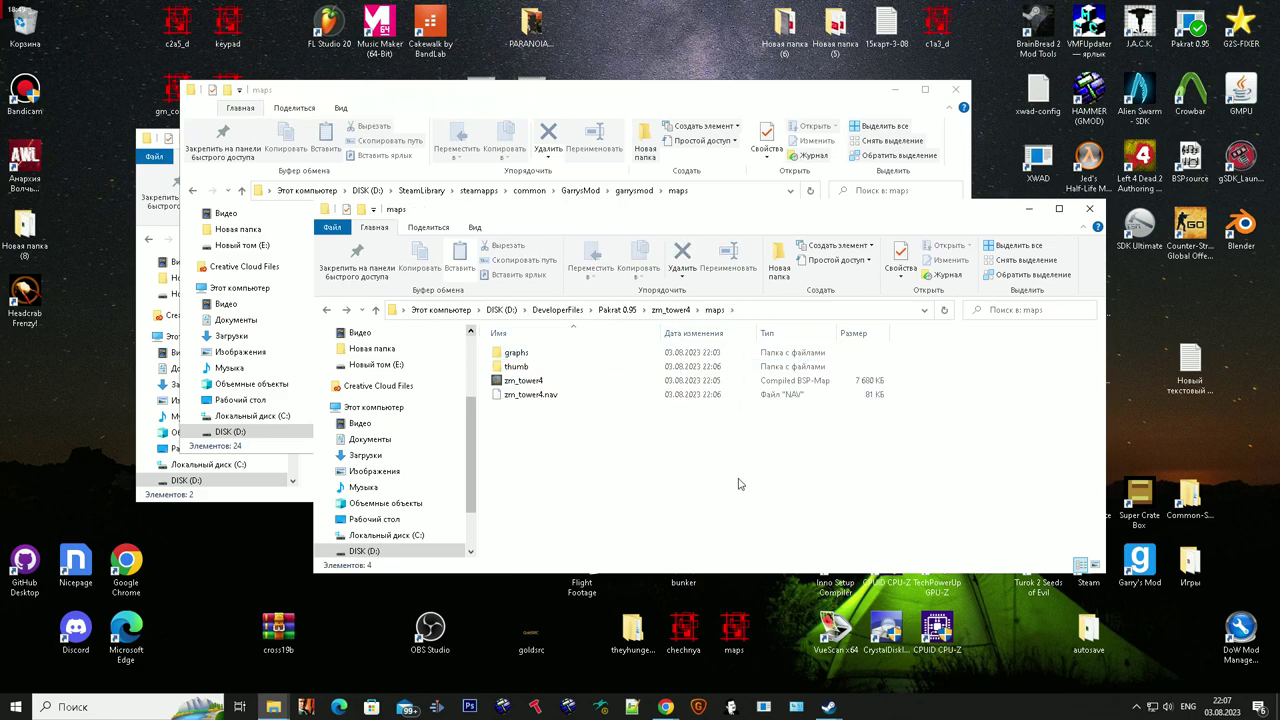